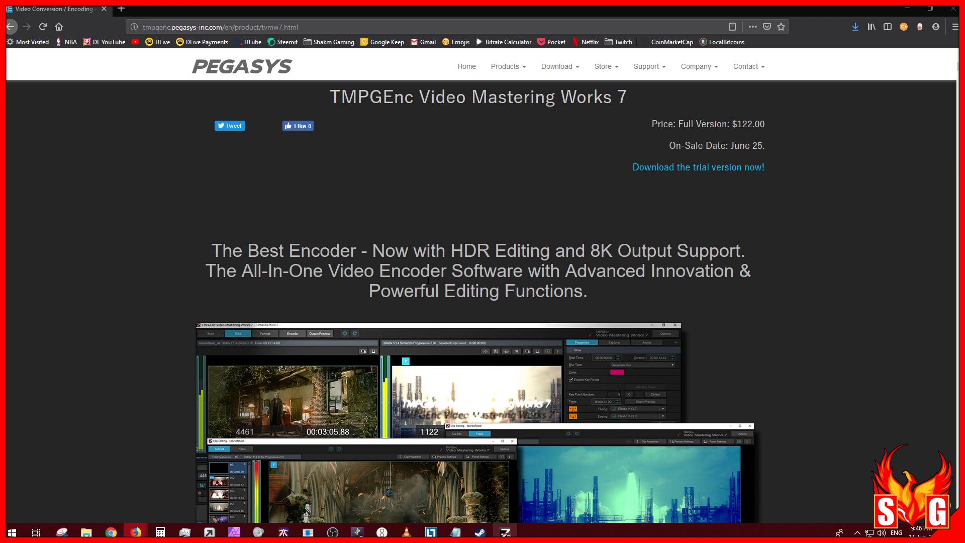
pyautogui.scroll(-1, 420, 277)
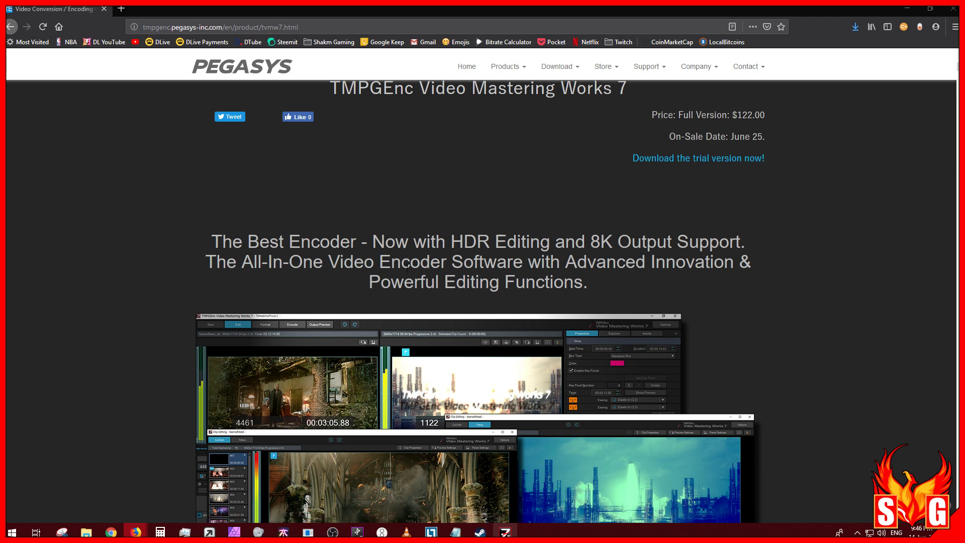
pyautogui.scroll(2, 422, 228)
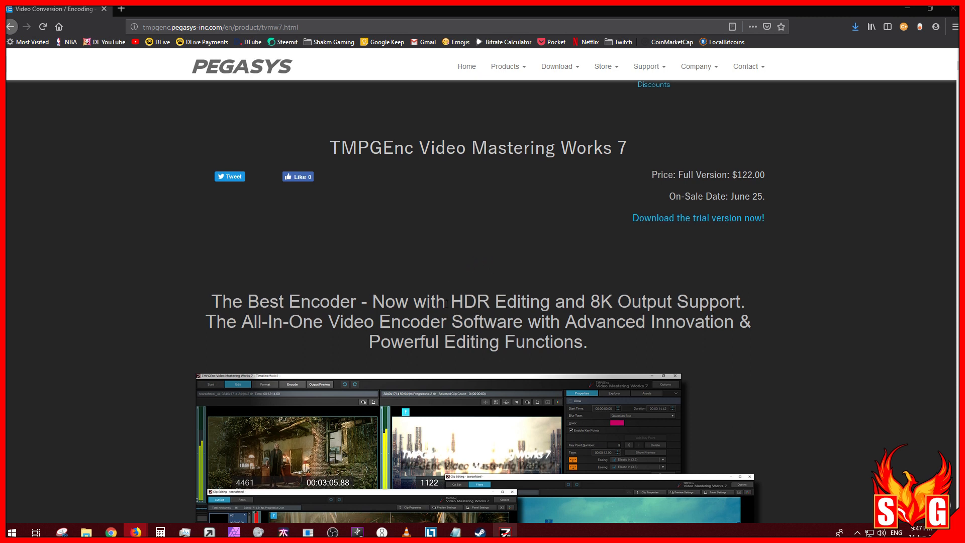
pyautogui.scroll(-3, 445, 259)
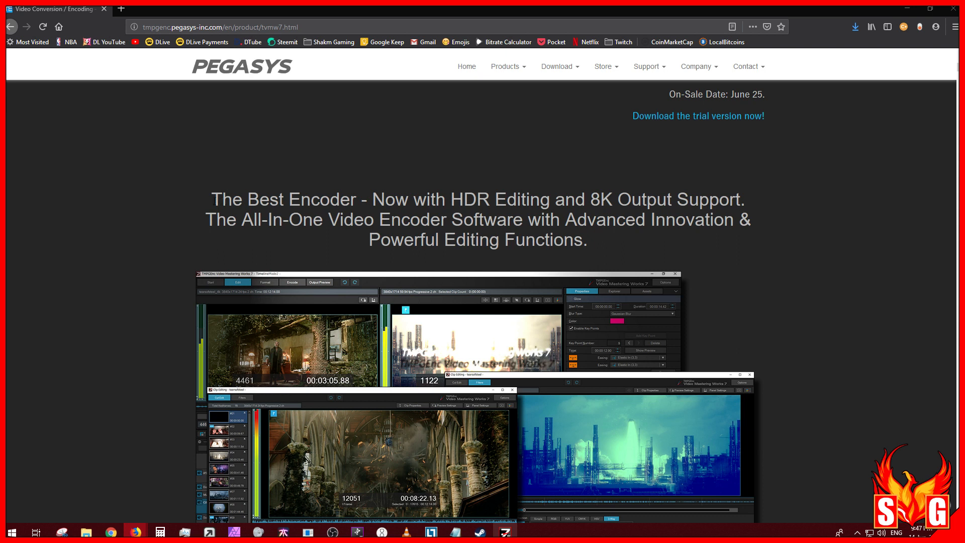
pyautogui.scroll(2, 523, 241)
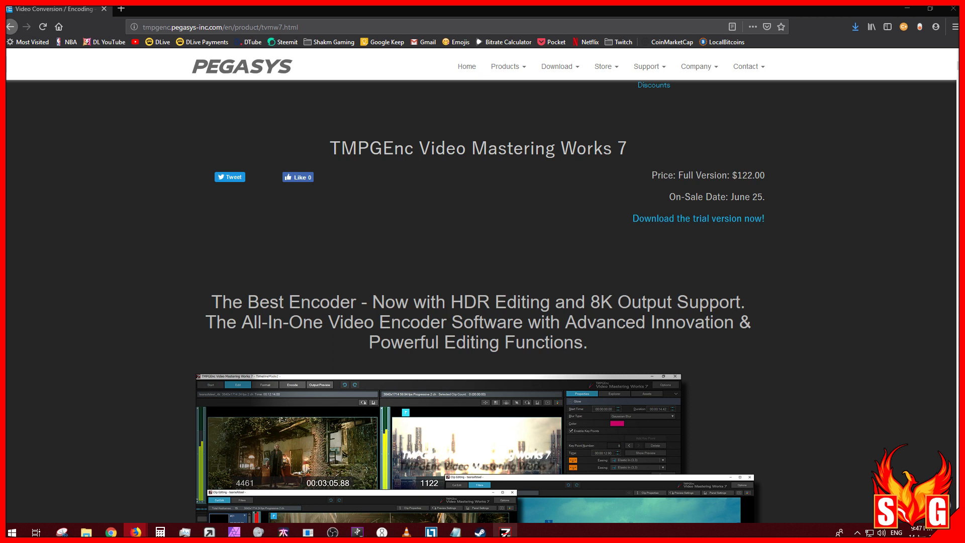
# Switch to TMPGEnc Video Mastering Works 7 and reposition its start window over the product web page
pyautogui.click(505, 532)
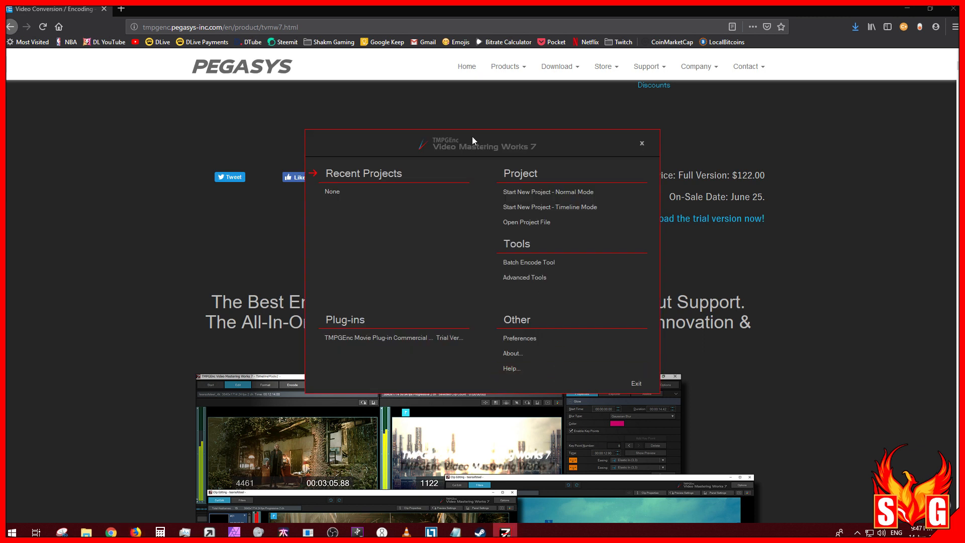
pyautogui.moveTo(472, 138); pyautogui.dragTo(431, 149)
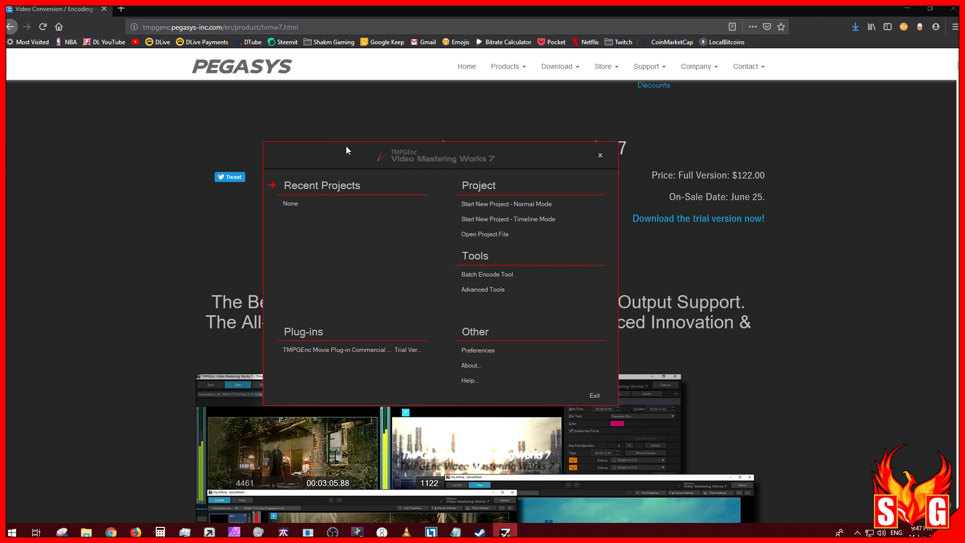
pyautogui.moveTo(347, 150); pyautogui.dragTo(374, 145)
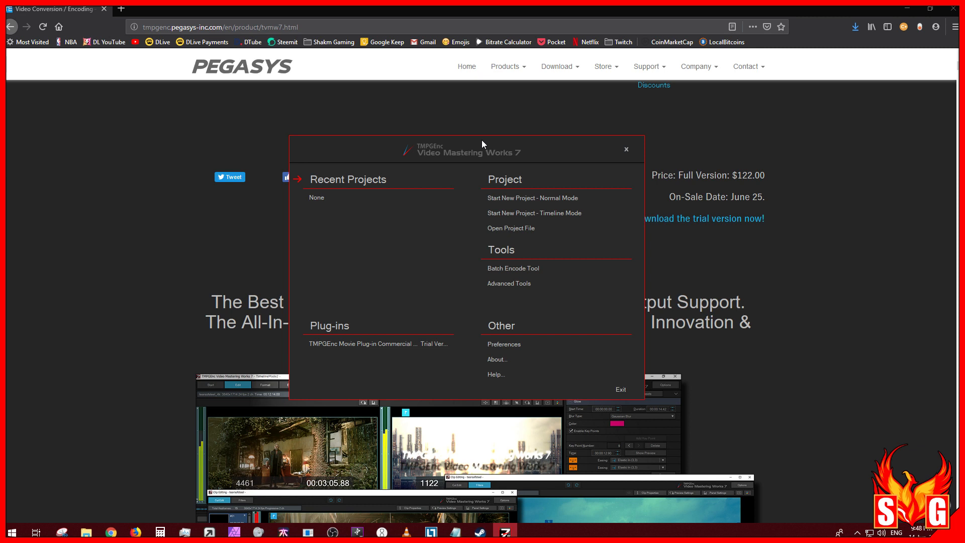
pyautogui.moveTo(484, 142); pyautogui.dragTo(488, 131)
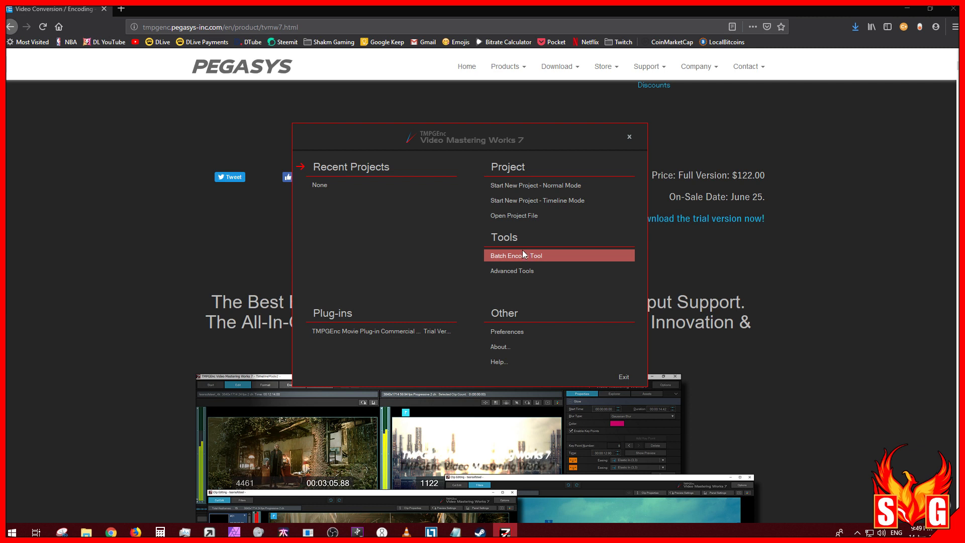
# Open the preferences and review the folder settings and the output folder and file options
pyautogui.click(521, 334)
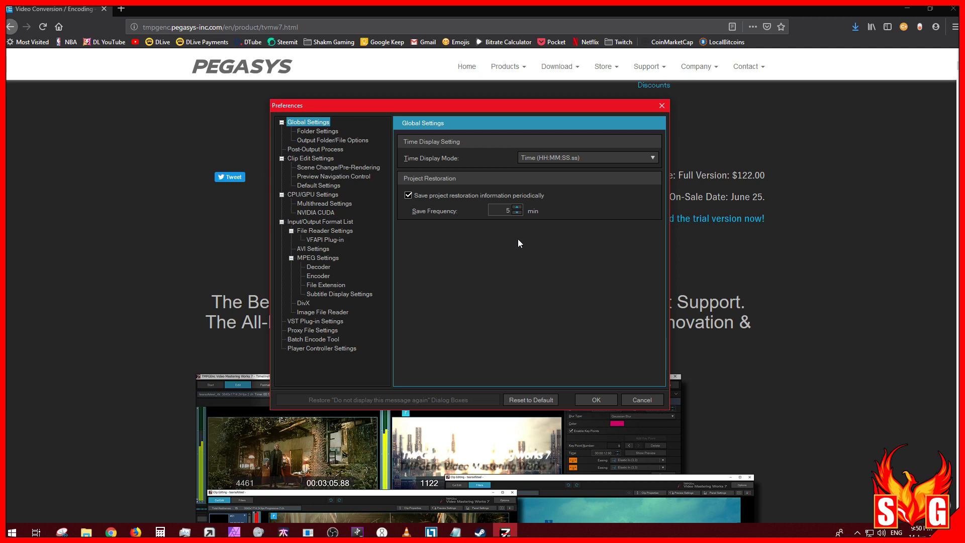
pyautogui.click(322, 131)
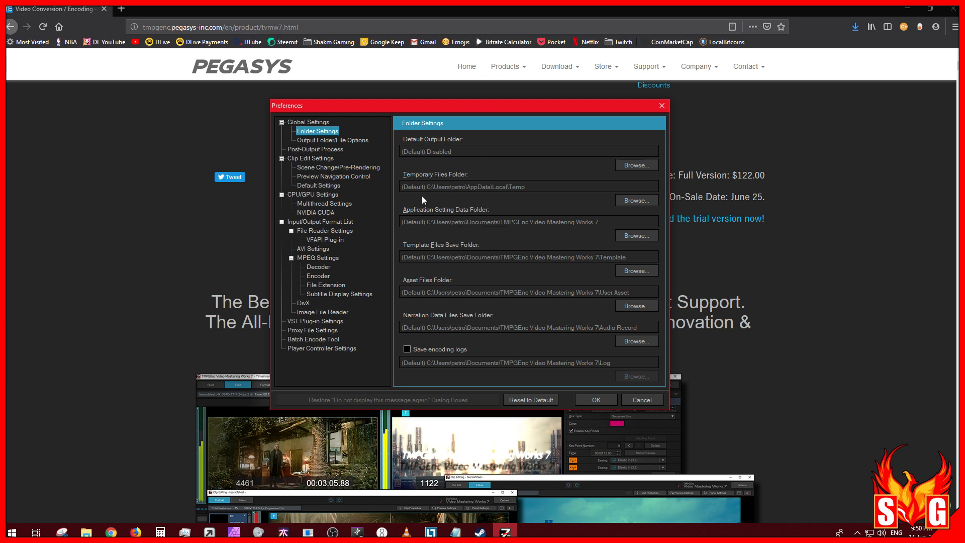
pyautogui.click(335, 140)
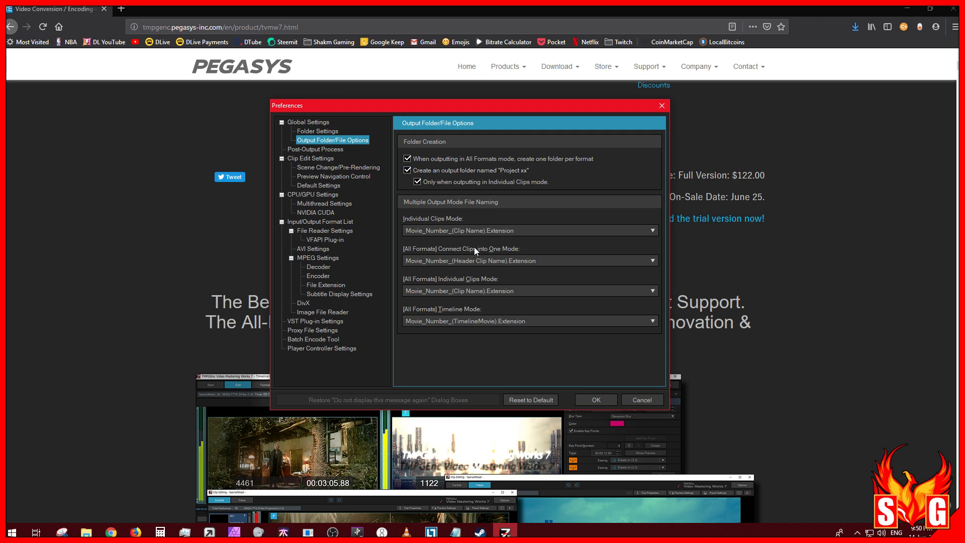
# Check the default actions offered in the post-output process settings and turn off the notification at the end of the output task
pyautogui.click(314, 150)
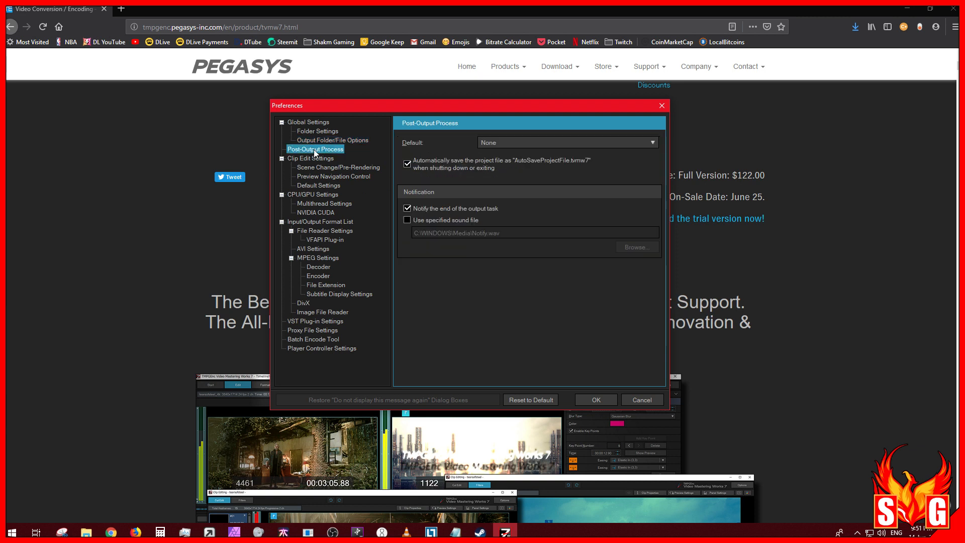
pyautogui.click(517, 142)
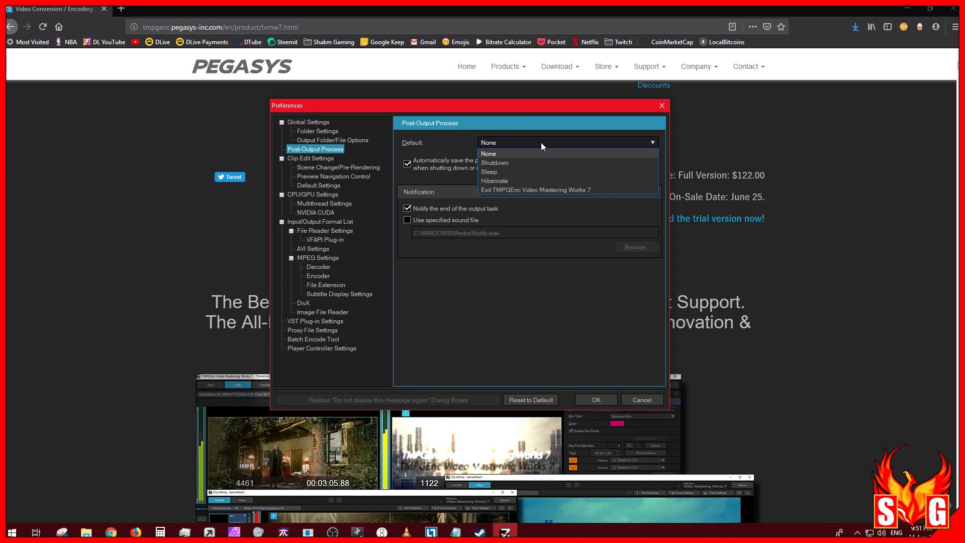
pyautogui.click(463, 142)
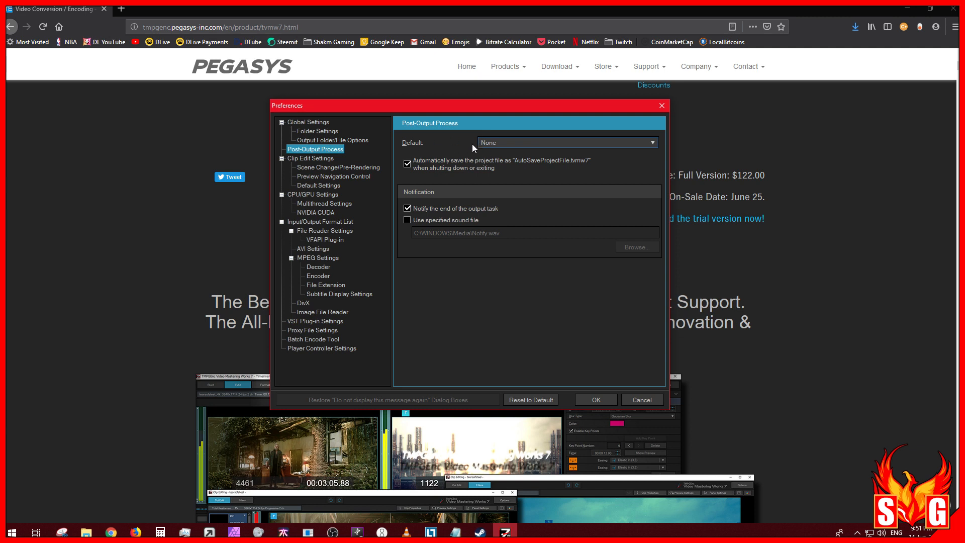
pyautogui.click(519, 142)
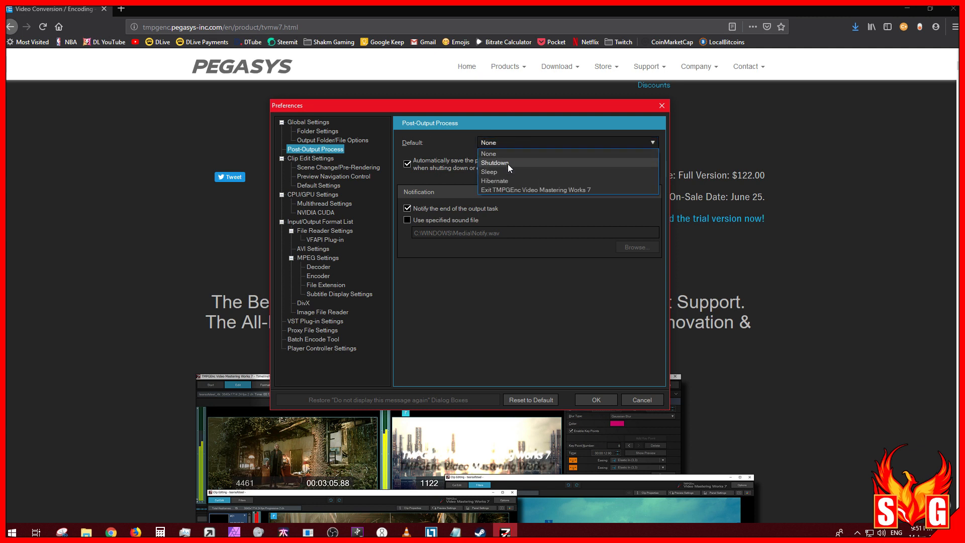
pyautogui.click(452, 135)
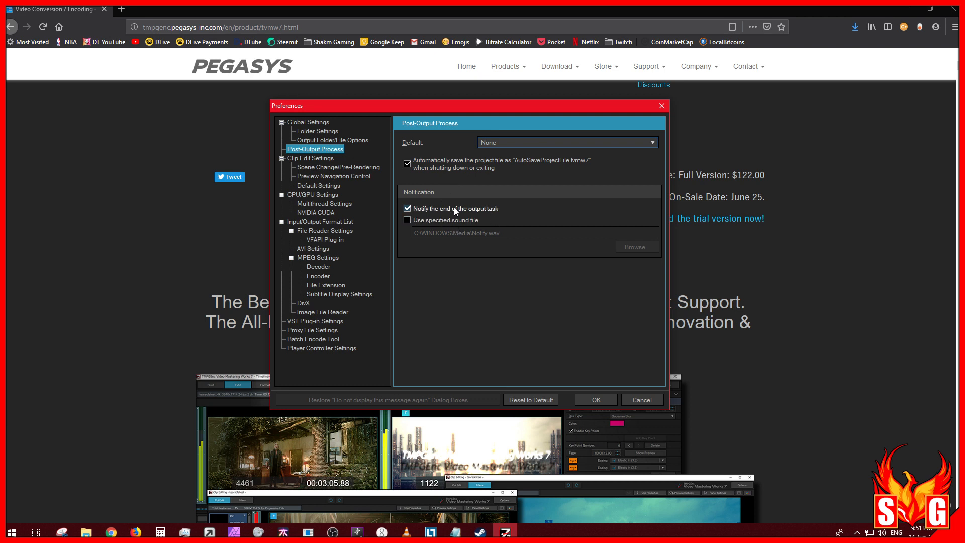
pyautogui.click(408, 208)
# Enable fast forward/backward on I Frame only for clip editing, and review the scene change, preview navigation and default duration settings
pyautogui.click(309, 160)
pyautogui.click(455, 151)
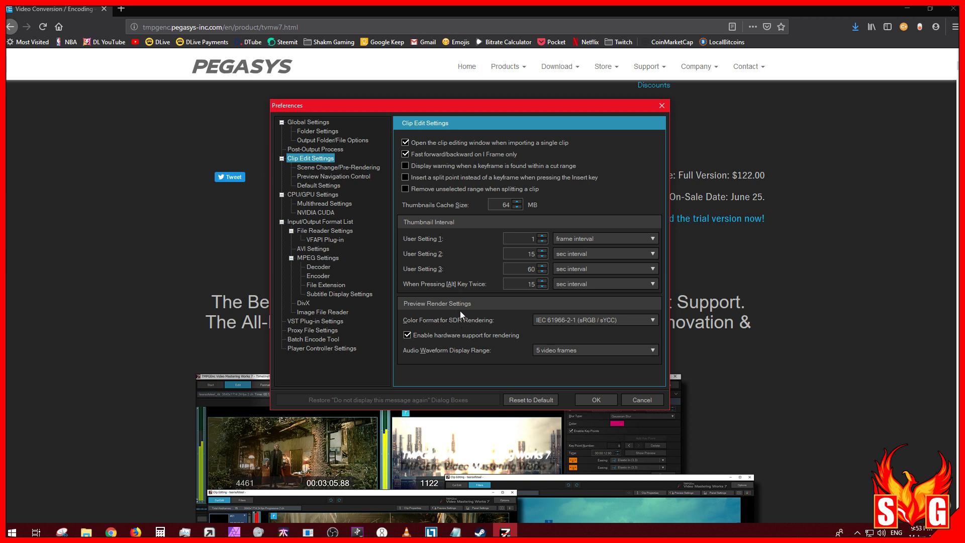
pyautogui.click(331, 168)
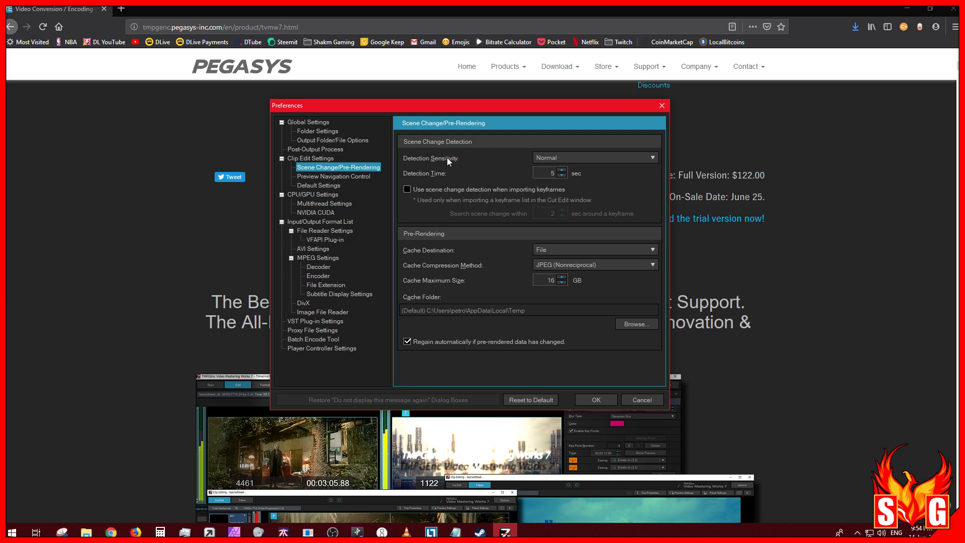
pyautogui.click(342, 176)
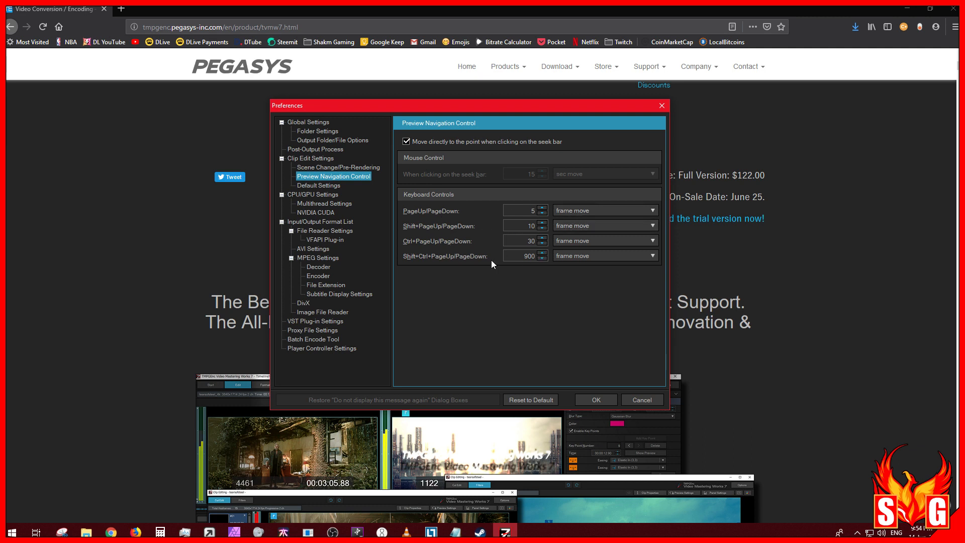
pyautogui.click(323, 186)
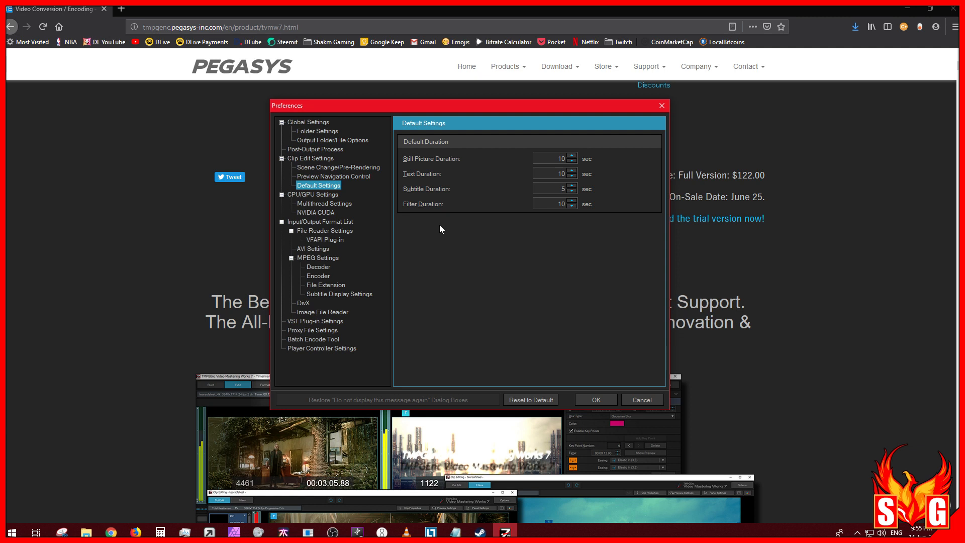
# Enable NVIDIA CUDA and CUDA for filtering, with GeForce GTX 1070 as the CUDA device
pyautogui.click(326, 195)
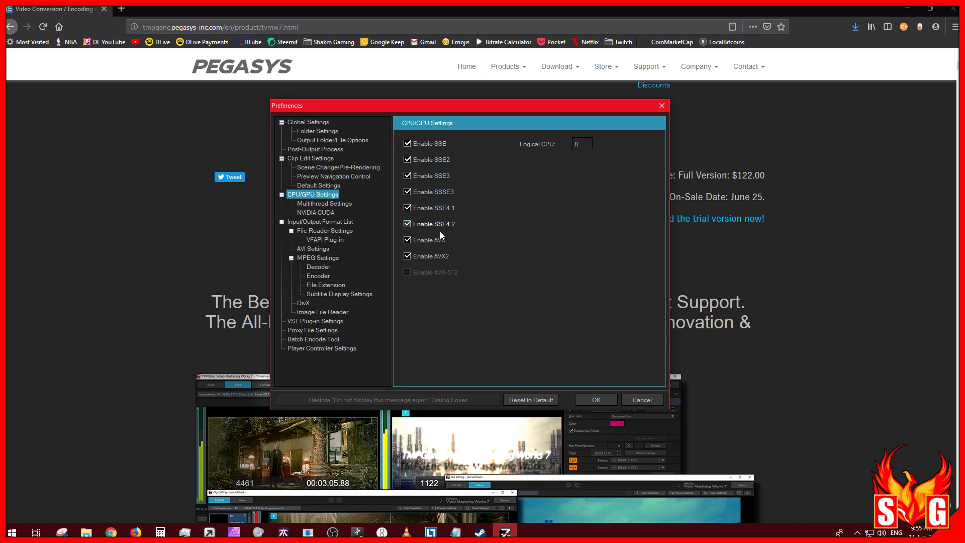
pyautogui.click(330, 213)
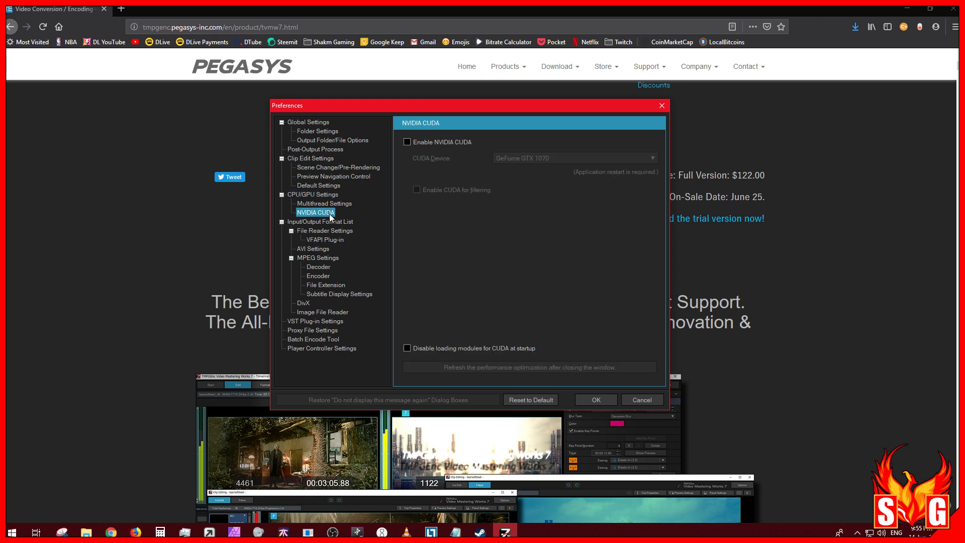
pyautogui.click(408, 143)
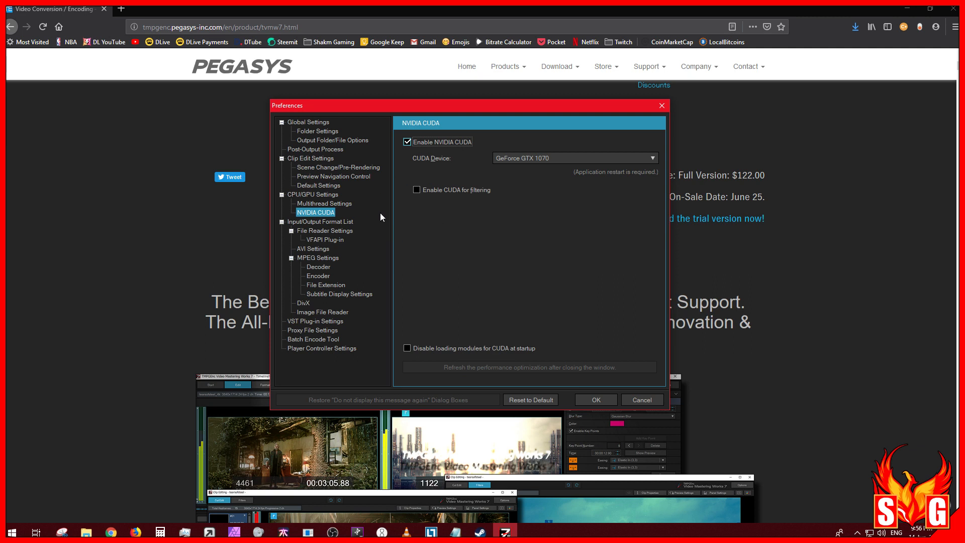
pyautogui.click(416, 190)
pyautogui.click(553, 159)
pyautogui.click(521, 170)
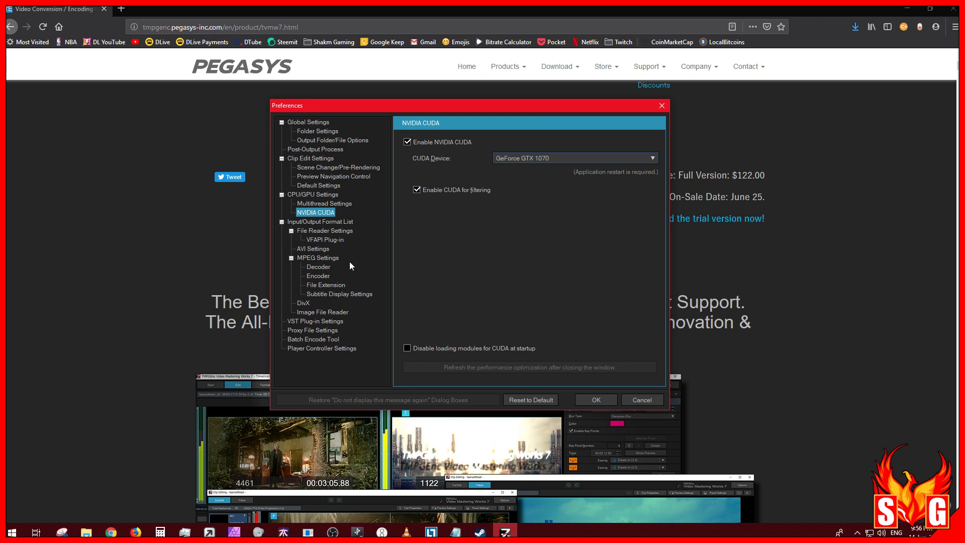
# Examine the whole input/output format list to see which formats can be imported and exported
pyautogui.click(332, 222)
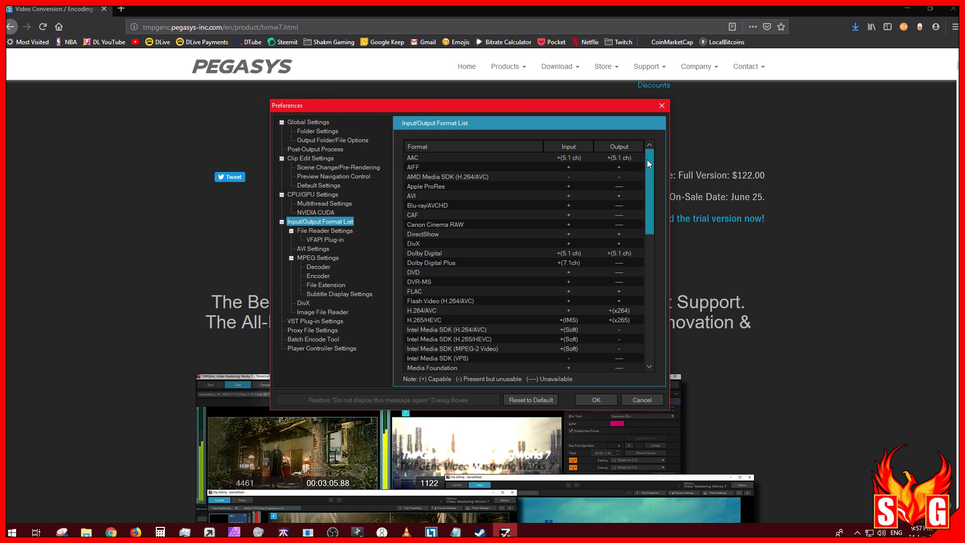
pyautogui.moveTo(647, 159); pyautogui.dragTo(646, 205)
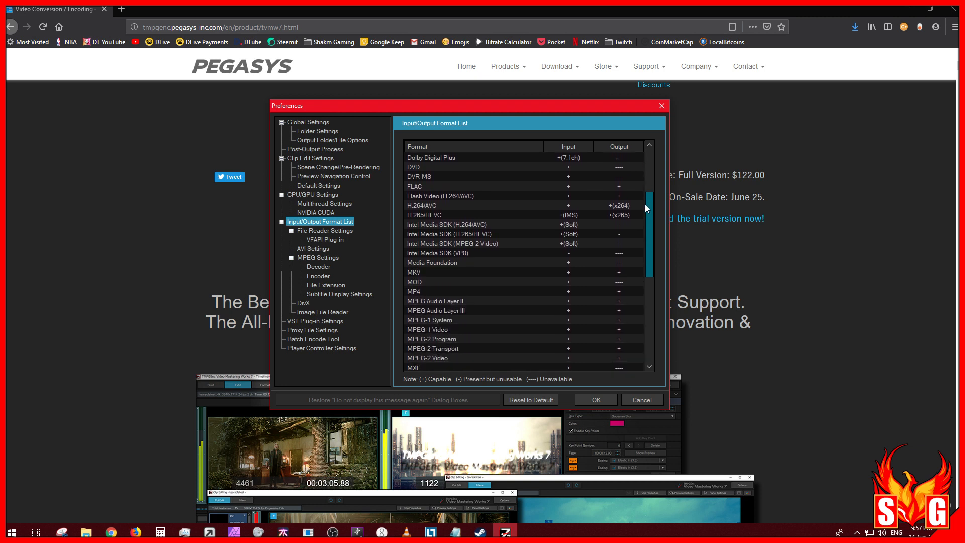
pyautogui.moveTo(647, 207); pyautogui.dragTo(597, 152)
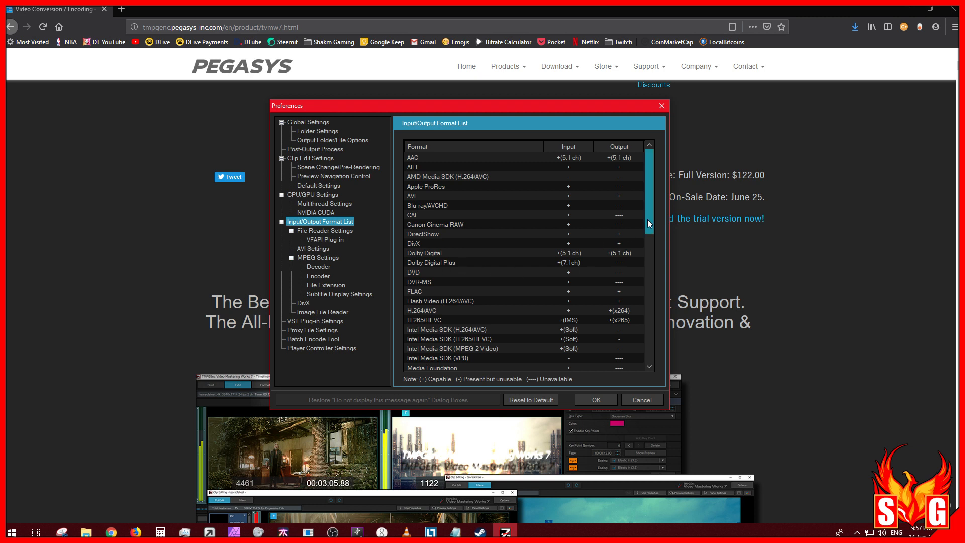
pyautogui.moveTo(654, 191); pyautogui.dragTo(649, 204)
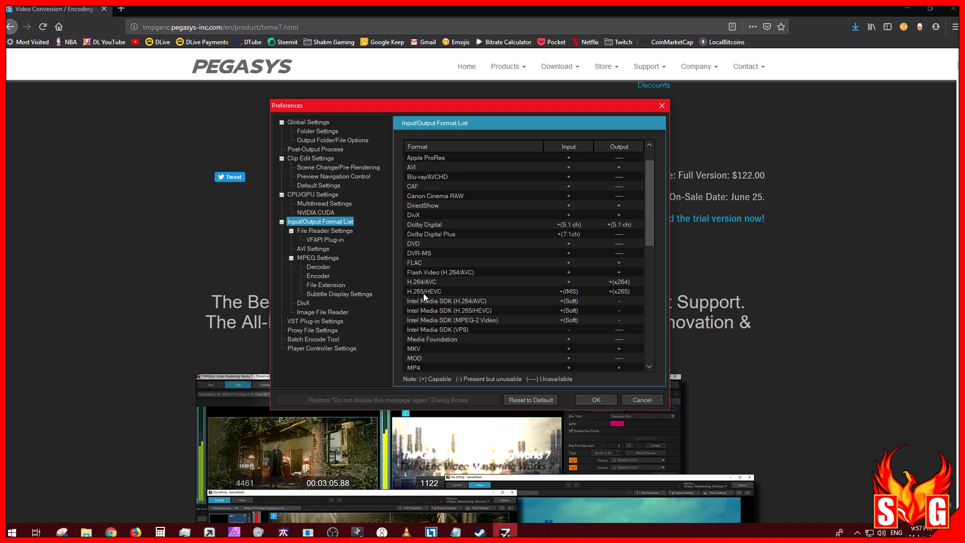
pyautogui.moveTo(645, 224); pyautogui.dragTo(643, 261)
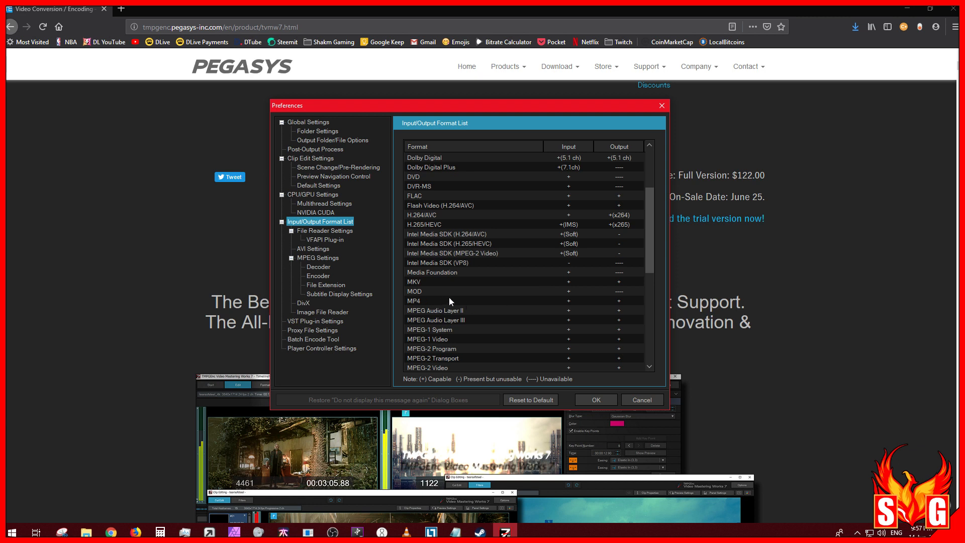
pyautogui.moveTo(647, 252); pyautogui.dragTo(653, 327)
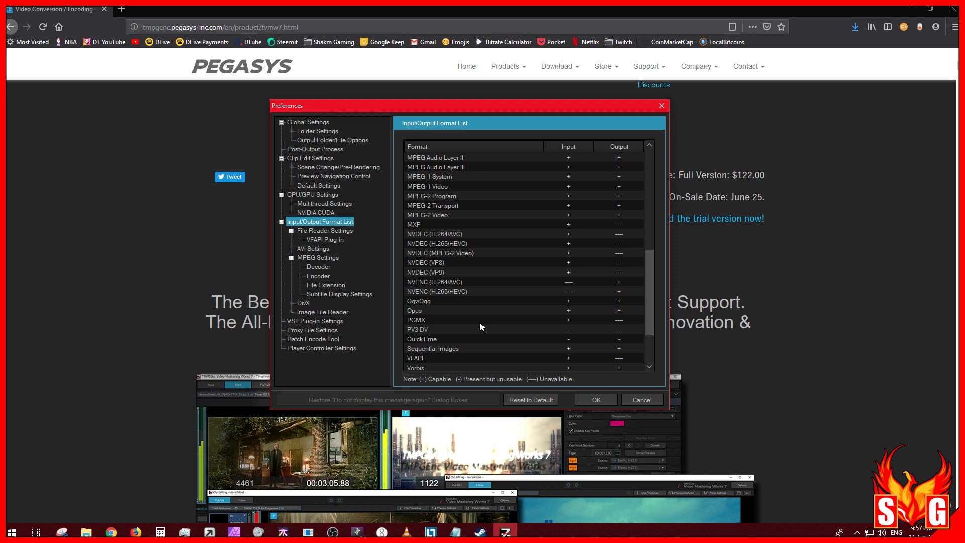
pyautogui.moveTo(653, 315); pyautogui.dragTo(649, 325)
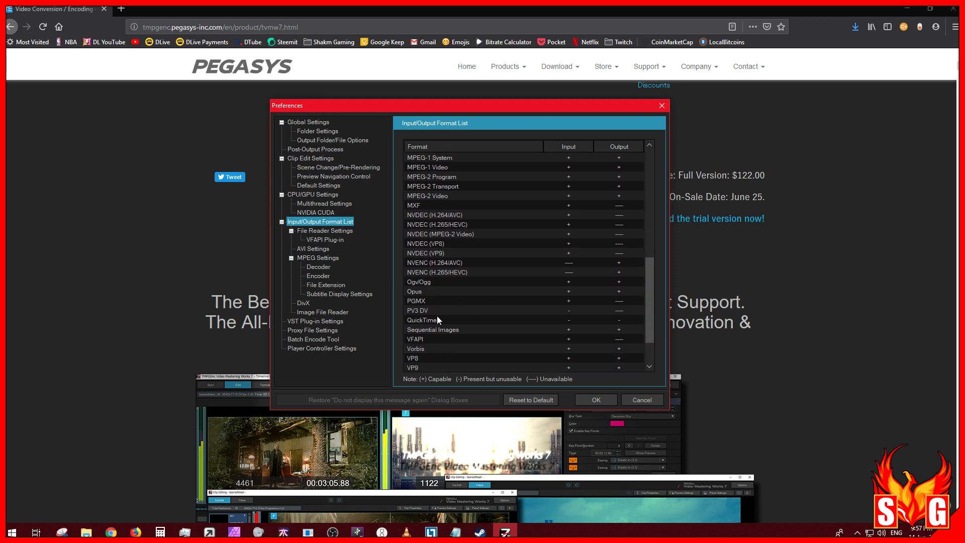
pyautogui.scroll(-1, 436, 317)
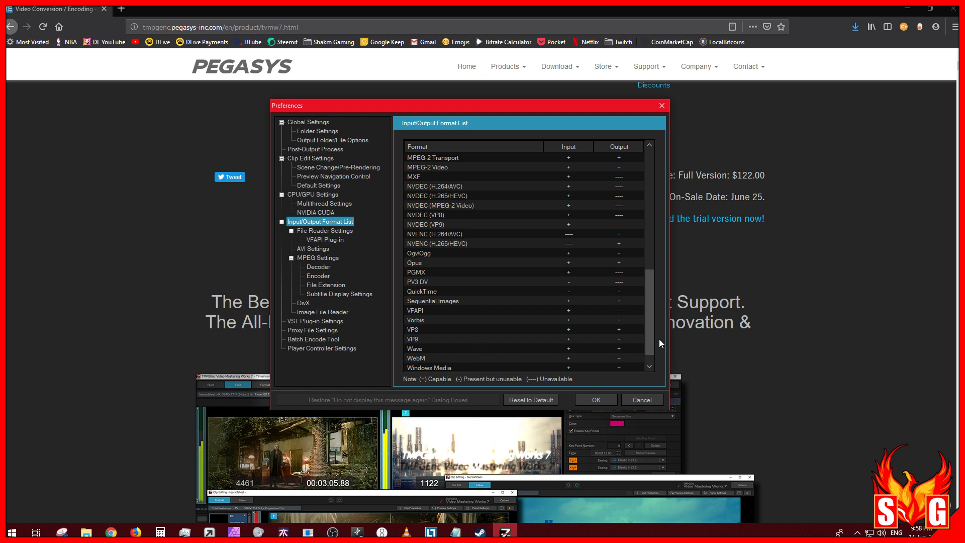
pyautogui.scroll(-1, 629, 350)
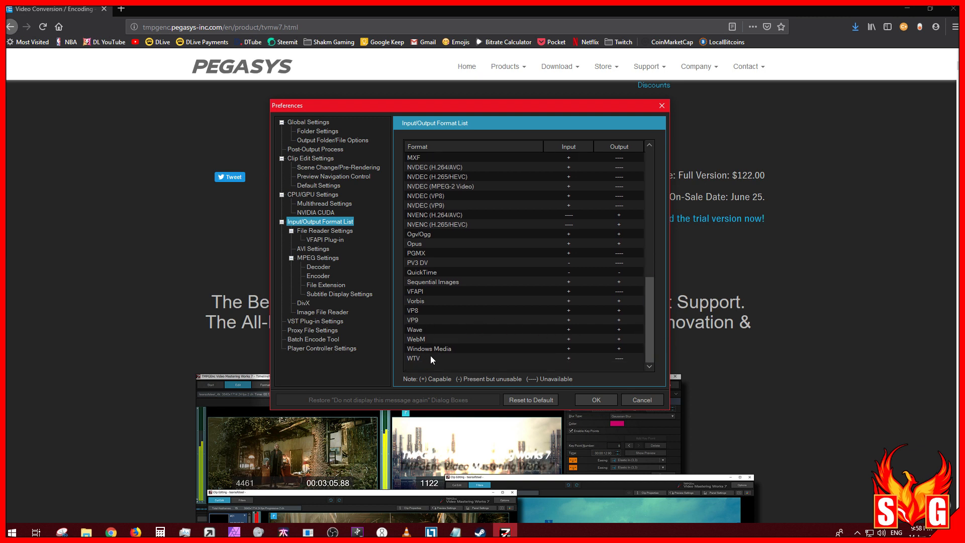
# Review the file reader, VFAPI plug-in and AVI codec settings
pyautogui.click(318, 230)
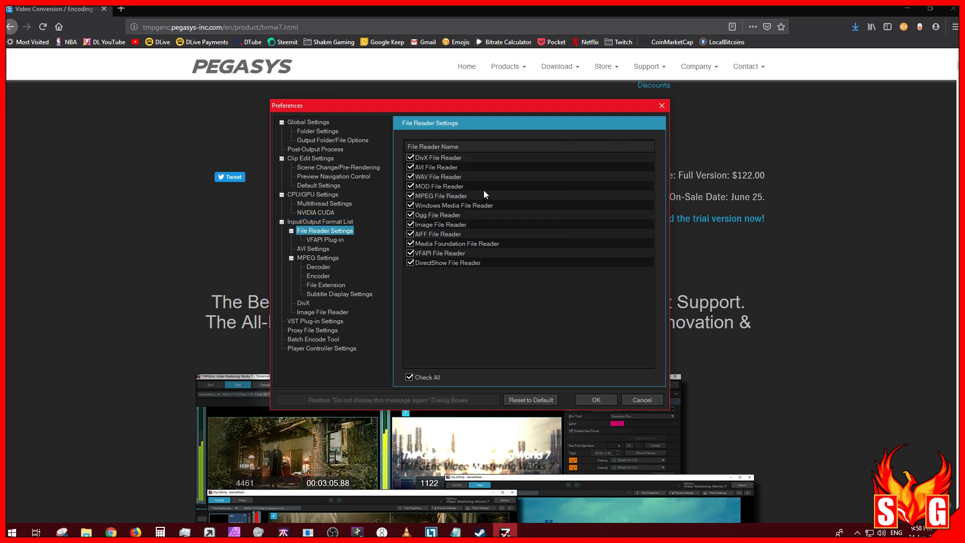
pyautogui.click(325, 240)
pyautogui.click(320, 250)
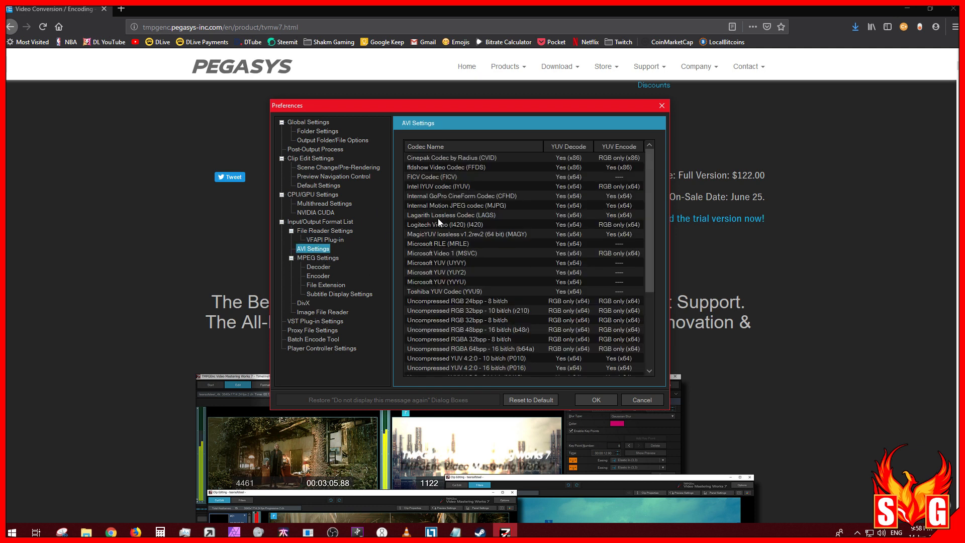
# In the MPEG decoder settings, set the H.264/AVC decoder to NVDEC
pyautogui.click(333, 258)
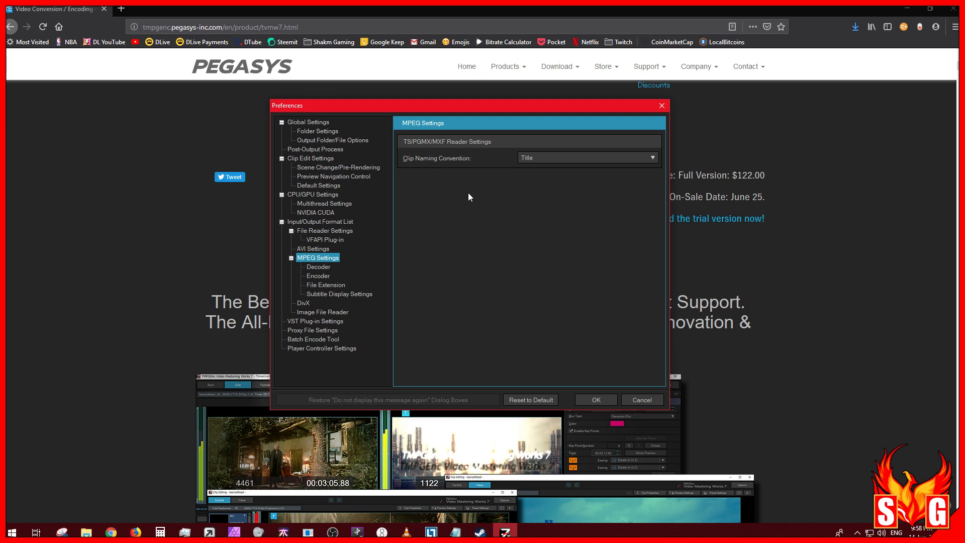
pyautogui.click(326, 269)
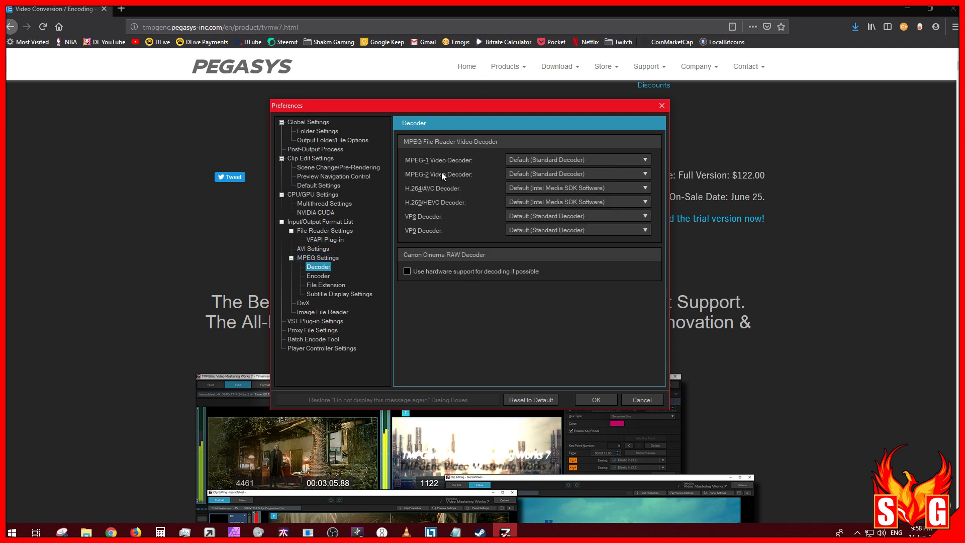
pyautogui.click(611, 218)
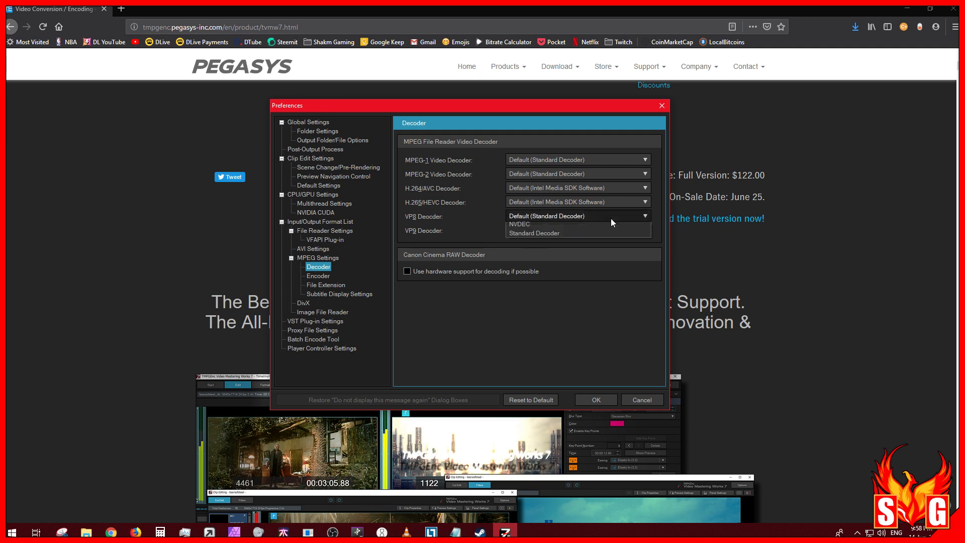
pyautogui.click(592, 216)
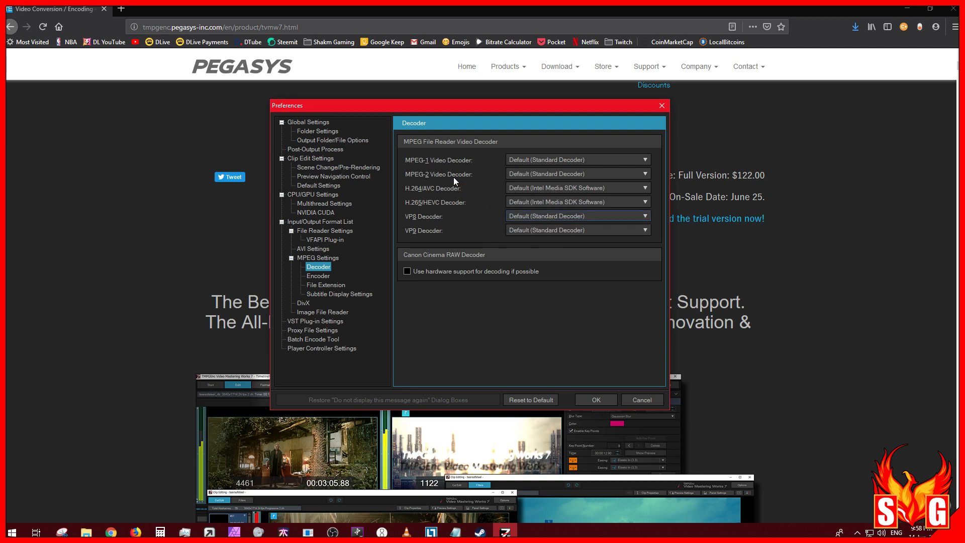
pyautogui.click(584, 188)
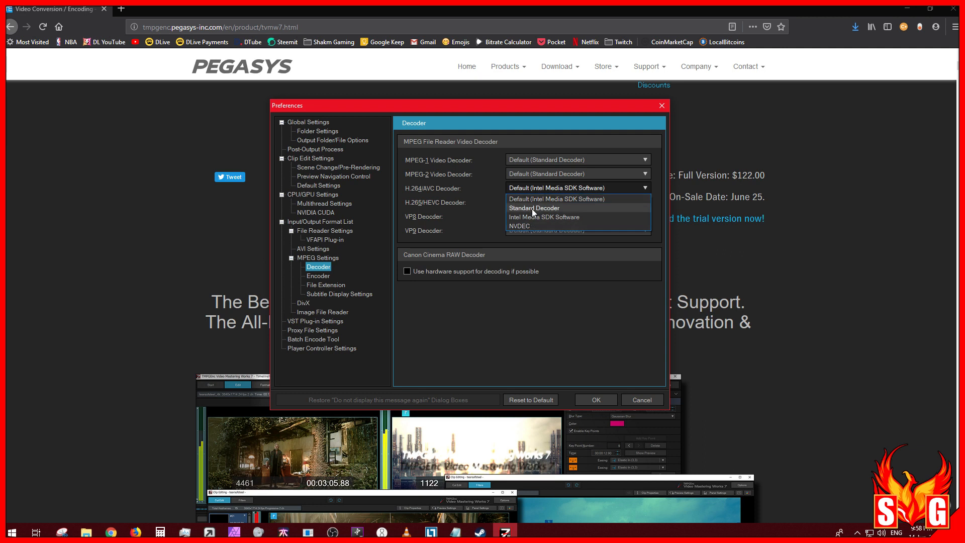
pyautogui.click(539, 187)
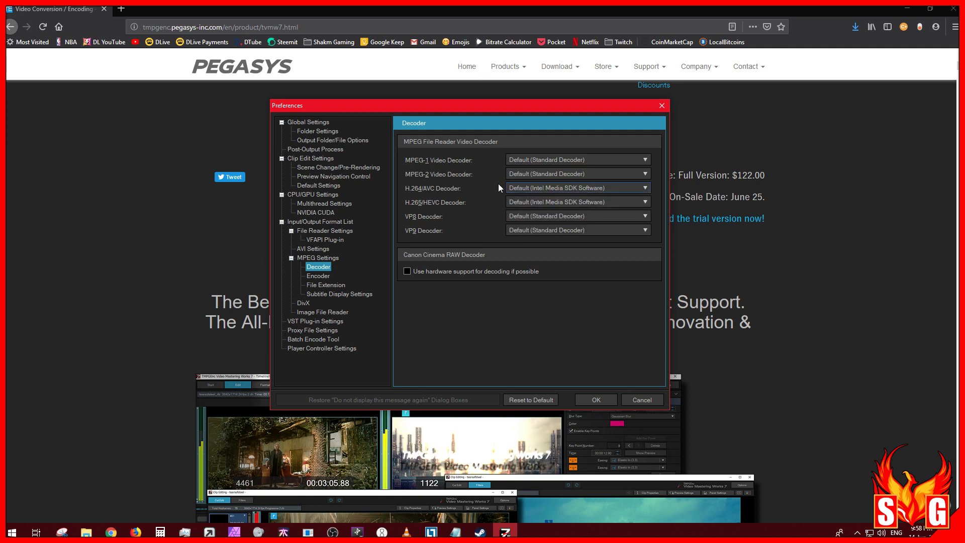
pyautogui.click(540, 188)
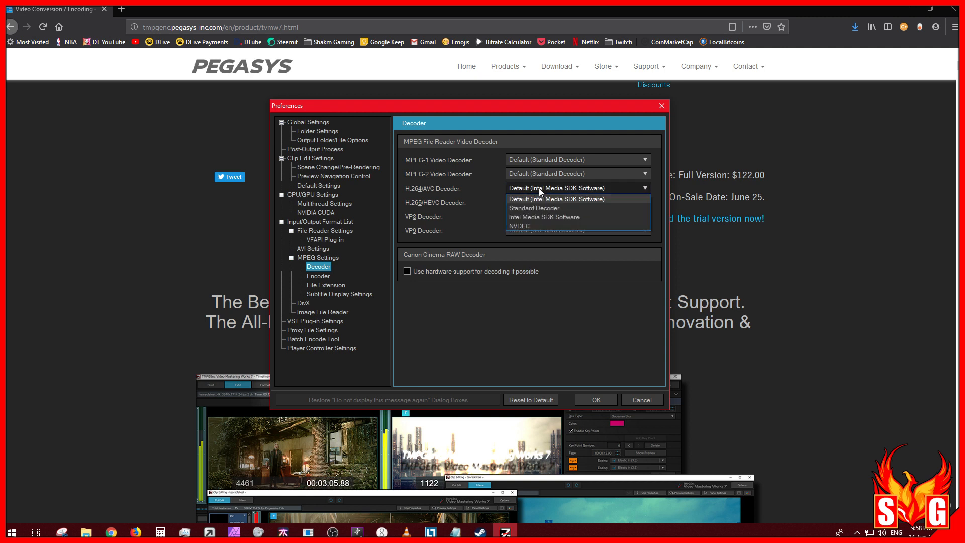
pyautogui.click(528, 226)
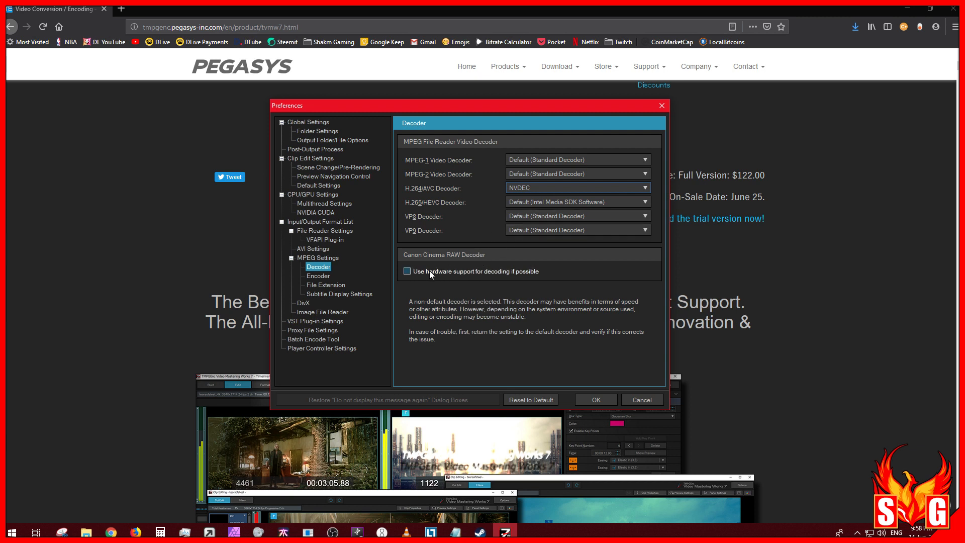
# Set the H.265/HEVC decoder to NVDEC and check the available H.264/AVC decoder choices
pyautogui.click(526, 200)
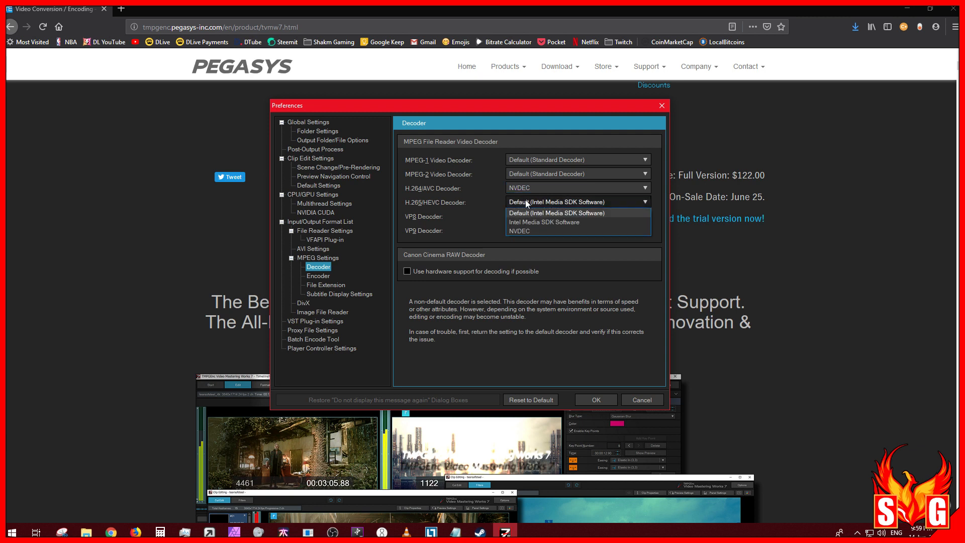
pyautogui.click(520, 230)
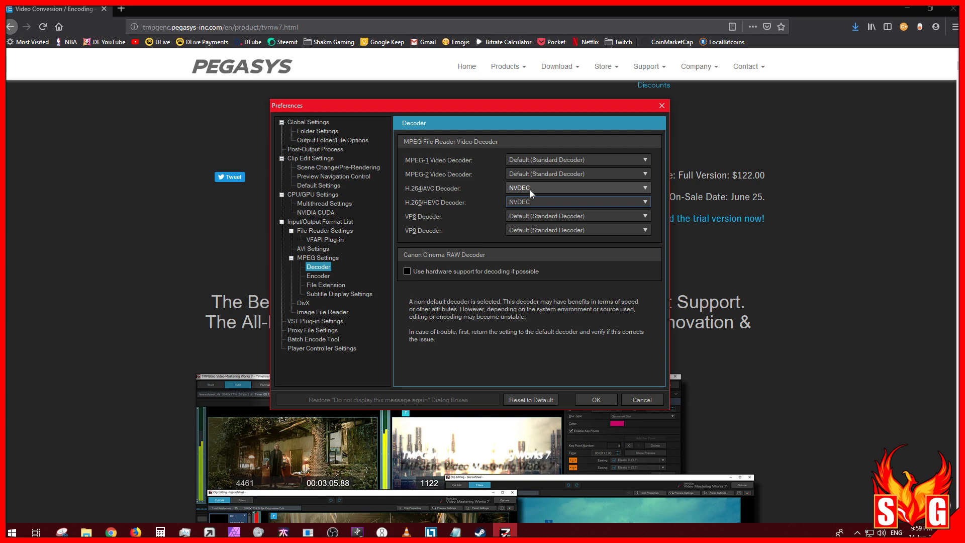
pyautogui.click(530, 189)
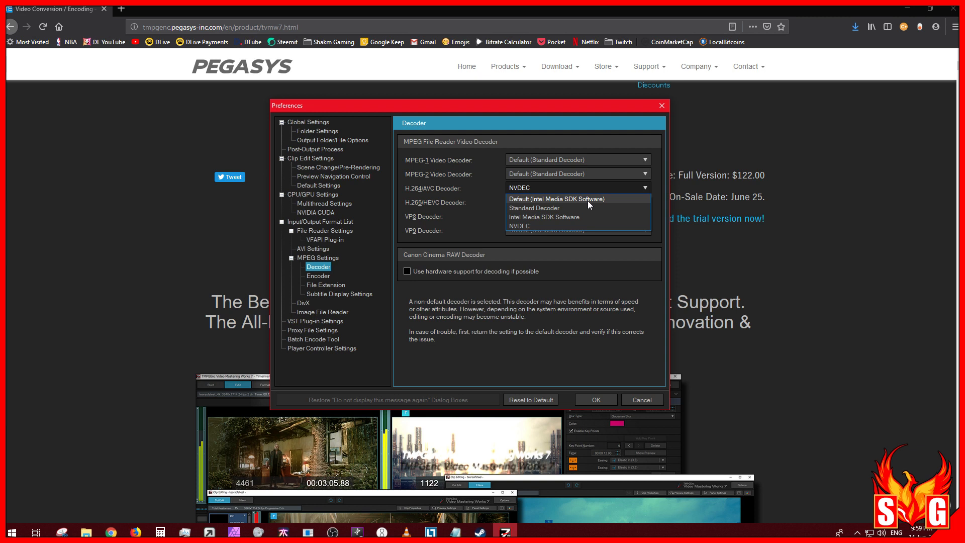
pyautogui.click(479, 204)
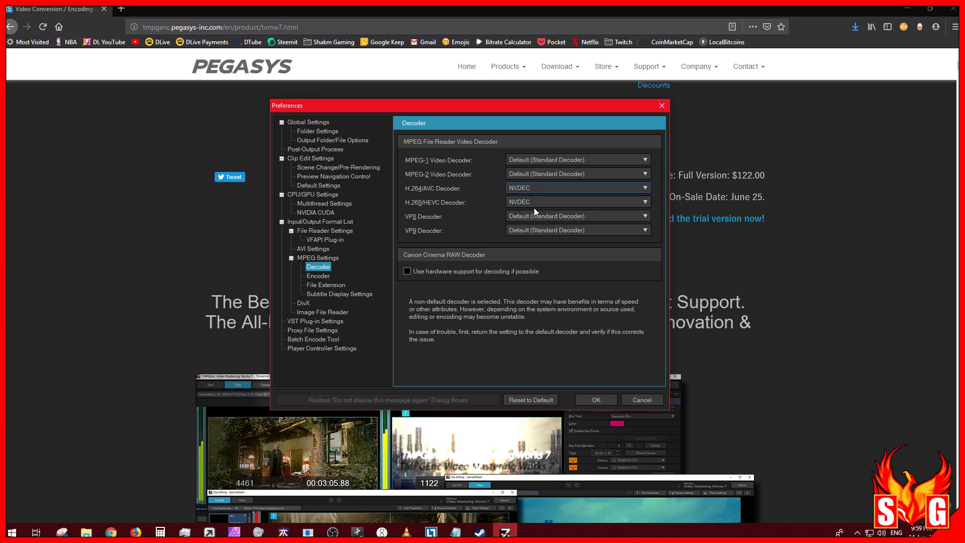
# Set the VP8, VP9, MPEG-1 and MPEG-2 video decoders to NVDEC
pyautogui.click(540, 219)
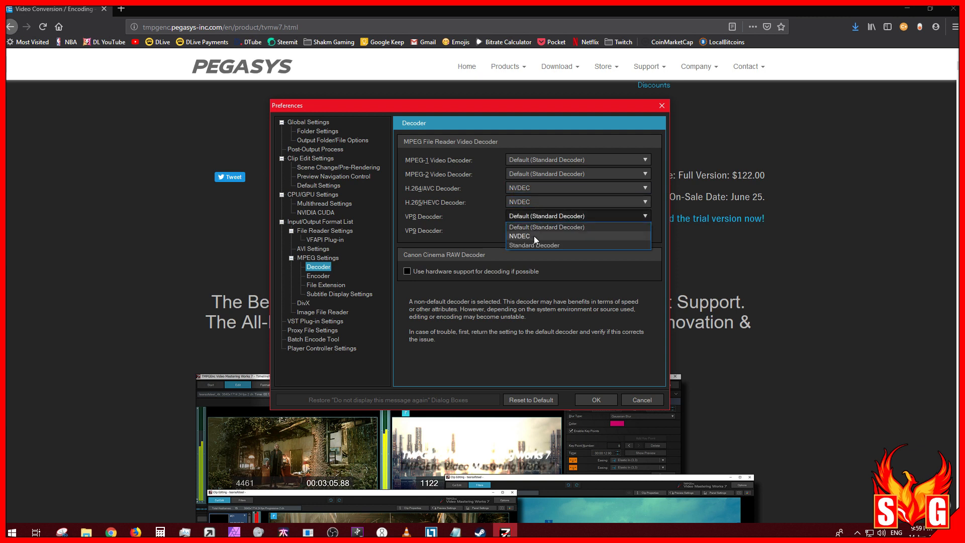
pyautogui.click(534, 236)
pyautogui.click(533, 231)
pyautogui.click(530, 249)
pyautogui.click(514, 162)
pyautogui.click(526, 189)
pyautogui.click(527, 174)
pyautogui.click(531, 211)
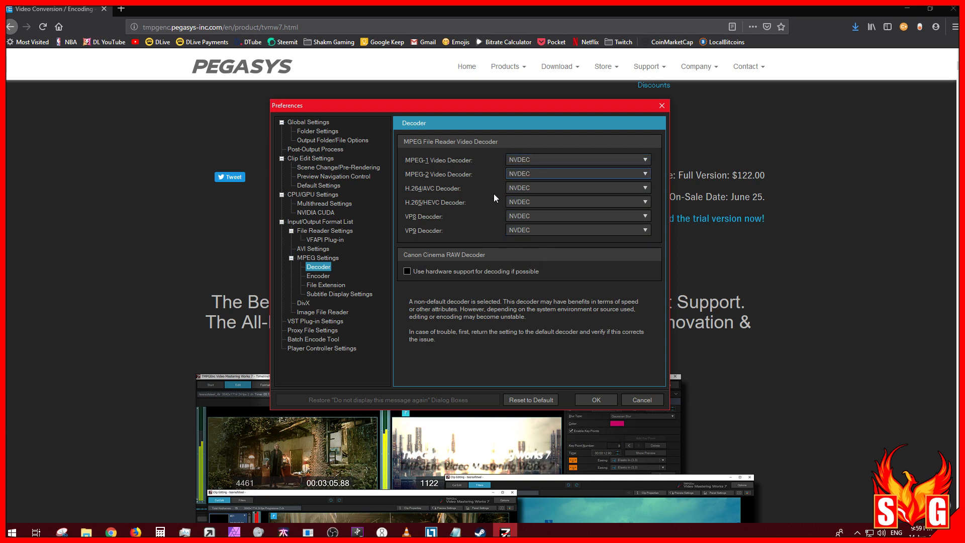
# In the MPEG encoder settings, set the VBR (Average Bitrate) default pass count to 2 Pass for both x264 and x265
pyautogui.click(325, 276)
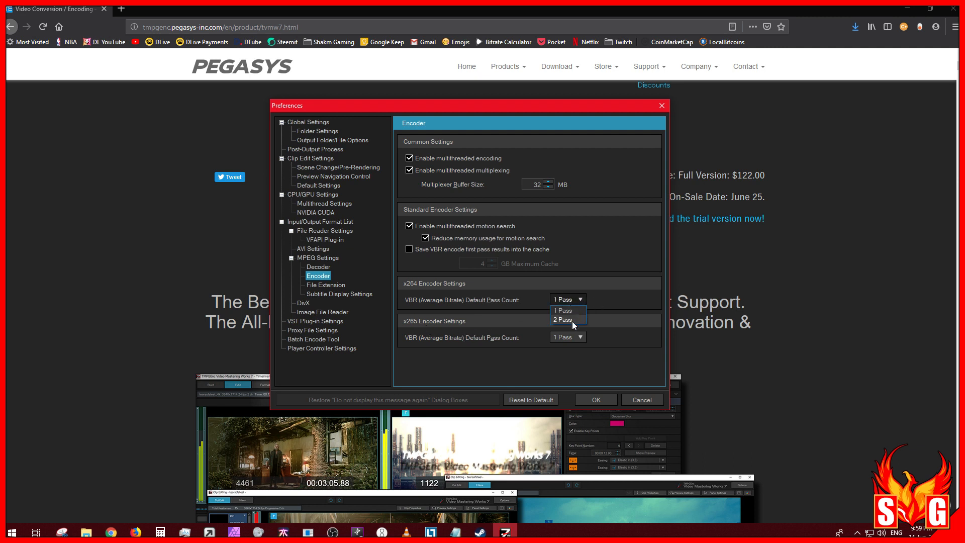
pyautogui.click(572, 340)
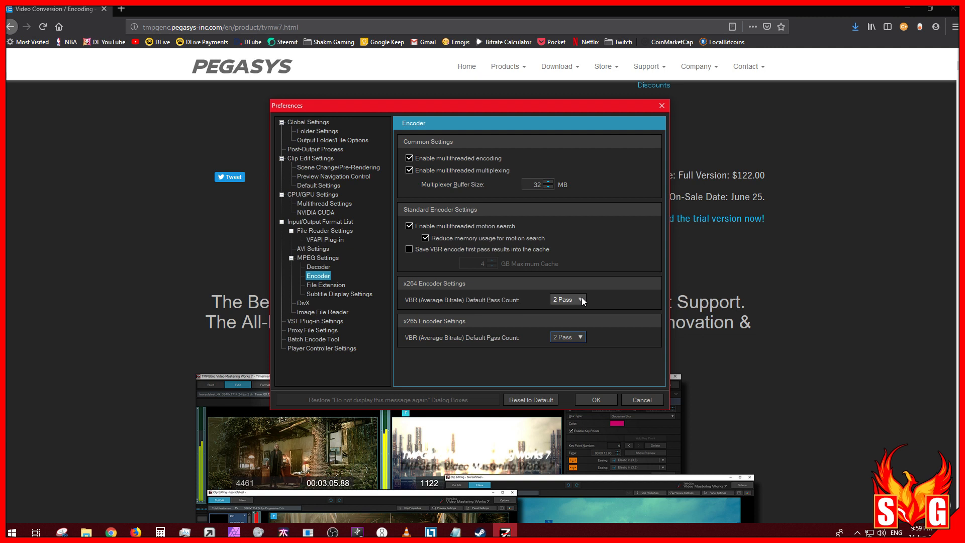
# Review the MPEG file extension, subtitle display and font, DivX and image file reader settings
pyautogui.click(324, 285)
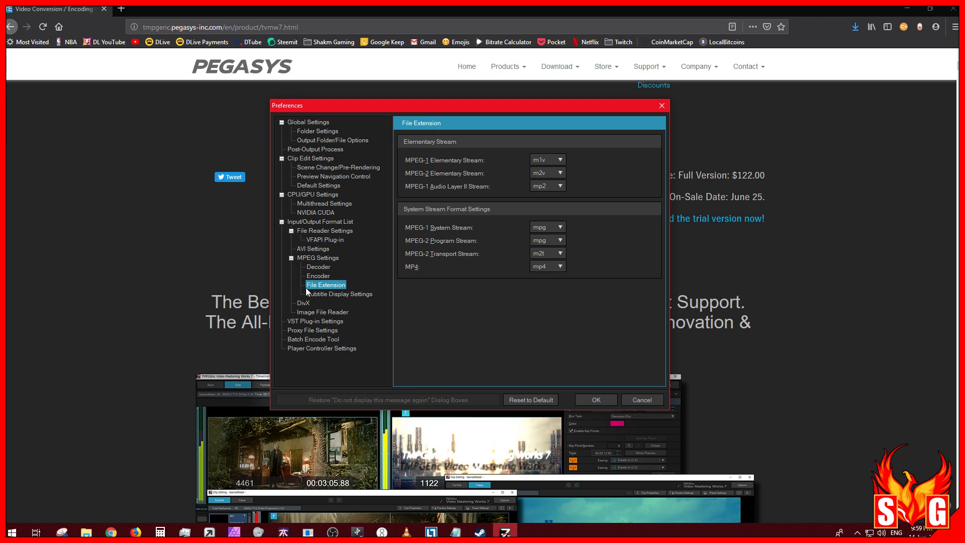
pyautogui.click(325, 294)
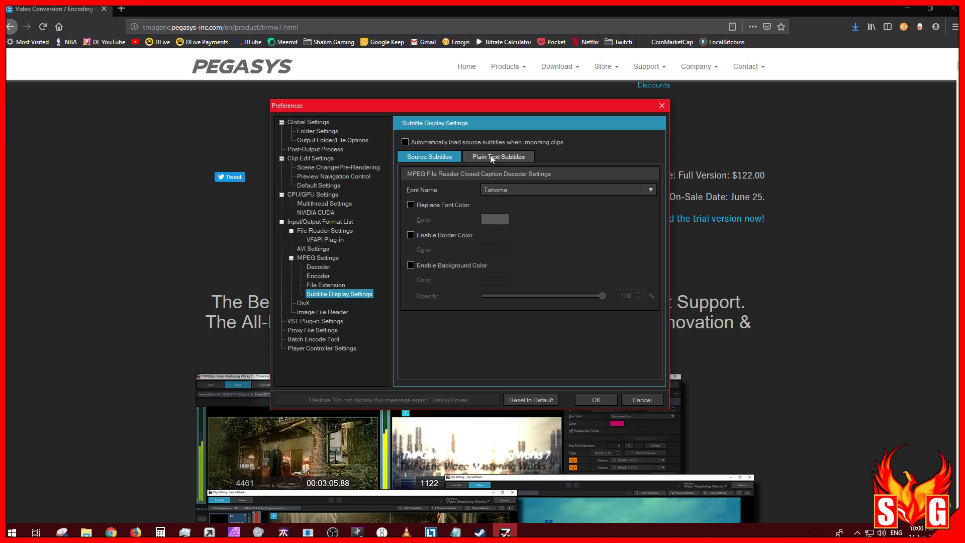
pyautogui.click(541, 189)
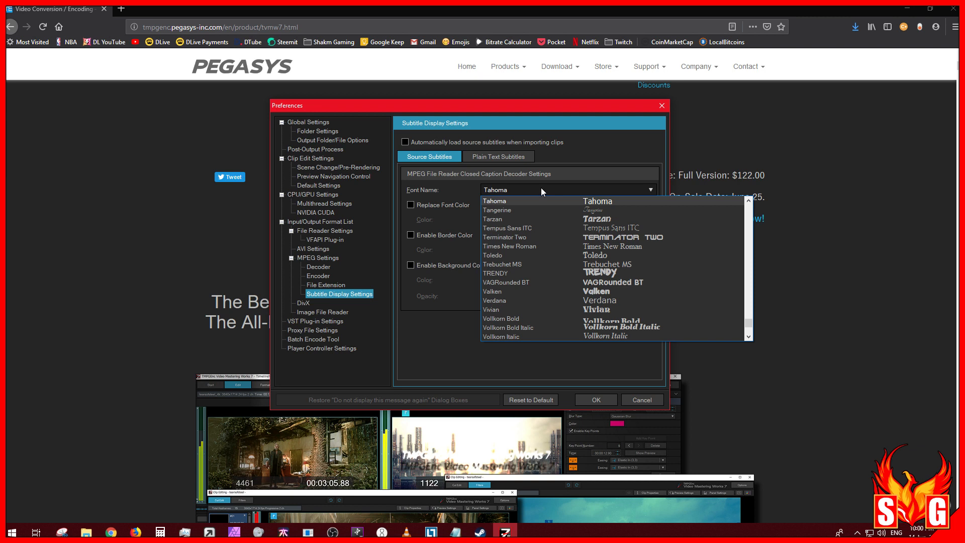
pyautogui.click(540, 187)
pyautogui.click(538, 186)
pyautogui.click(559, 190)
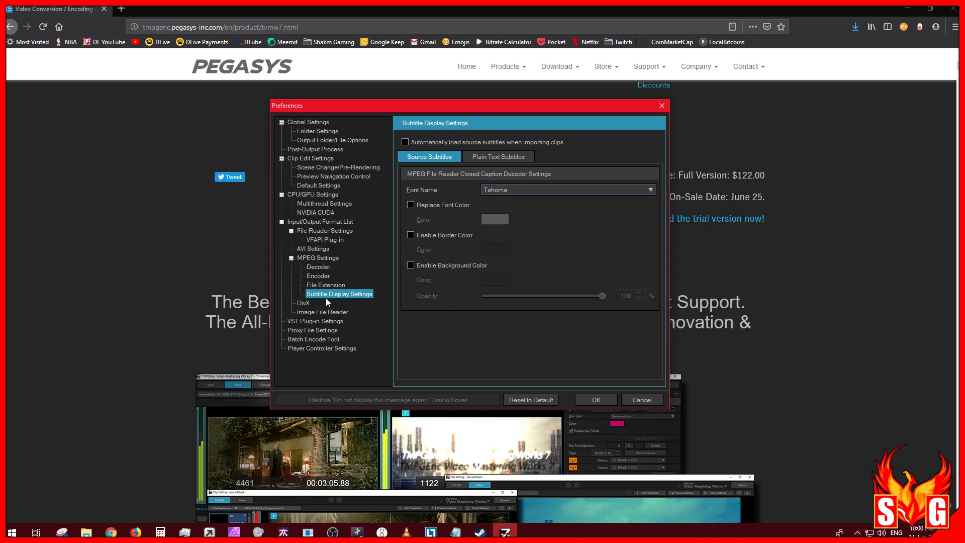
pyautogui.click(303, 304)
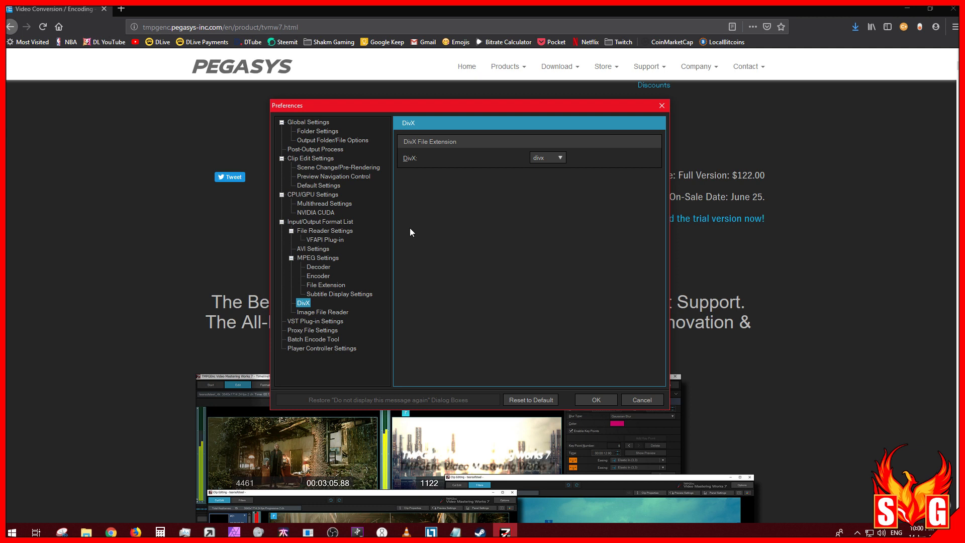
pyautogui.click(325, 314)
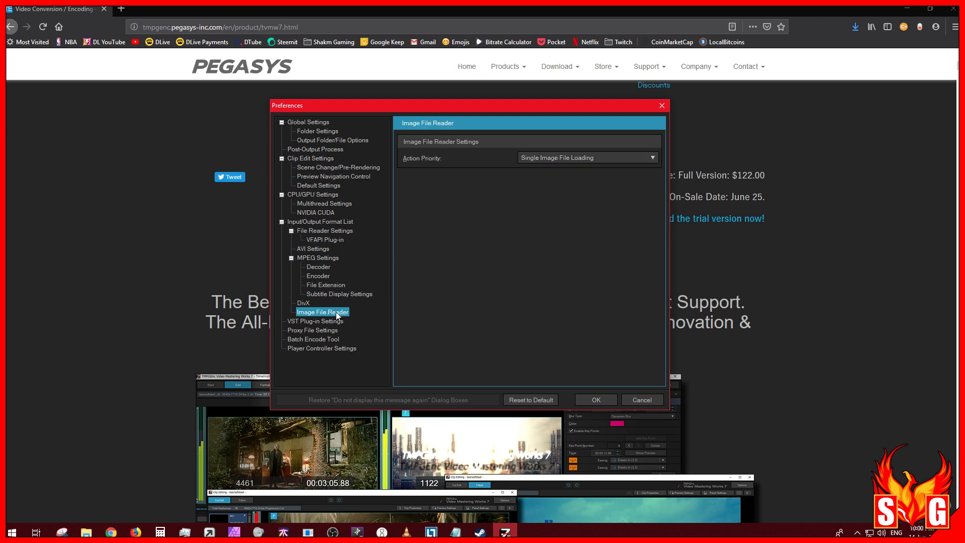
# Examine the VST plug-in search folders and the whole list of loaded VST plug-ins
pyautogui.click(318, 323)
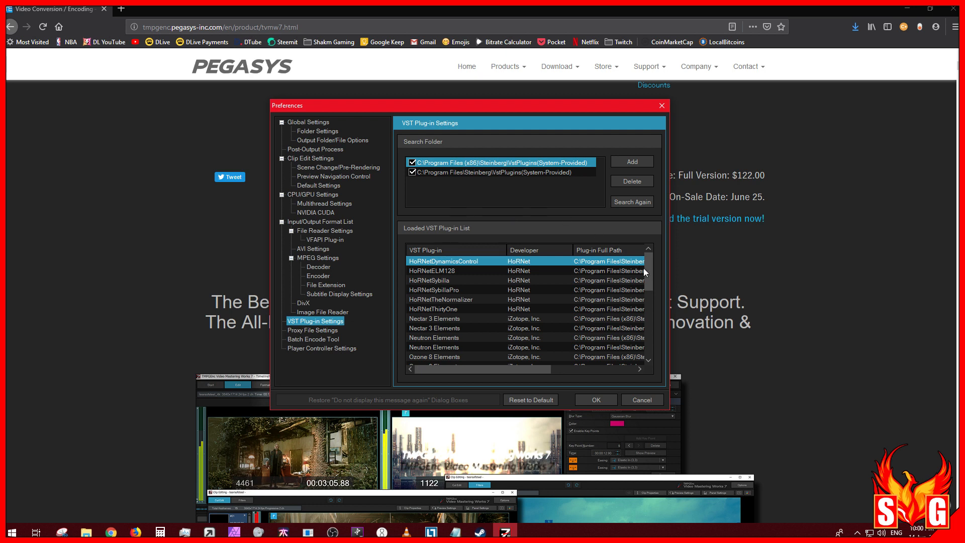
pyautogui.scroll(-7, 647, 282)
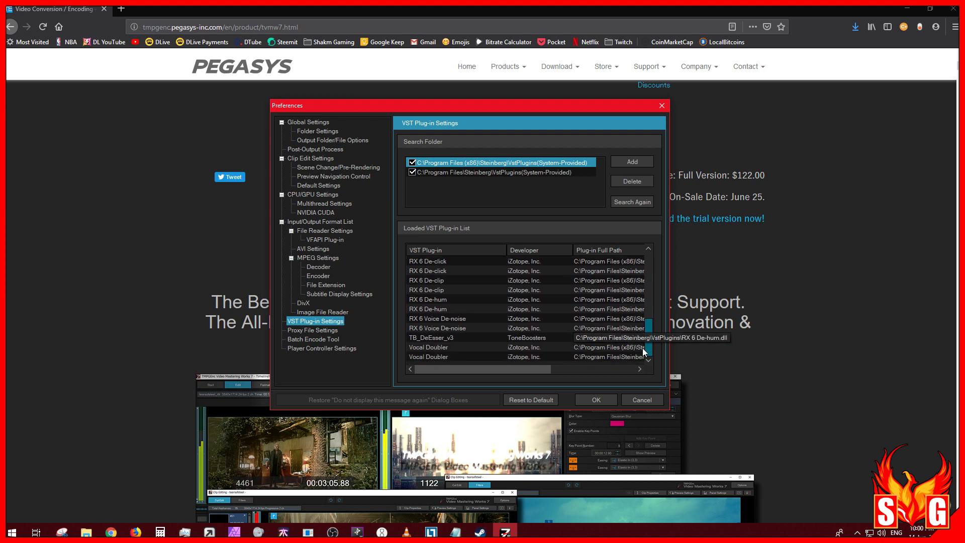
pyautogui.moveTo(643, 351); pyautogui.dragTo(651, 254)
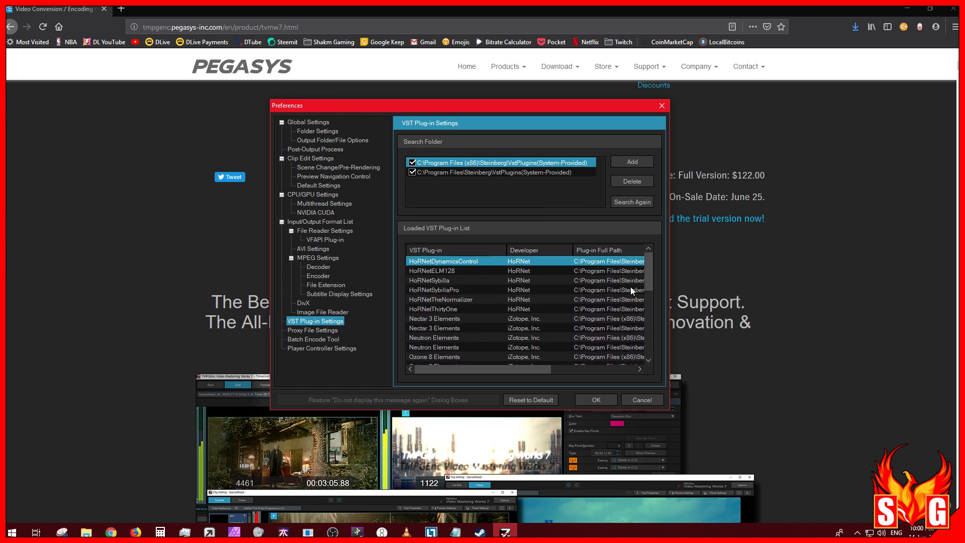
pyautogui.moveTo(651, 266); pyautogui.dragTo(661, 339)
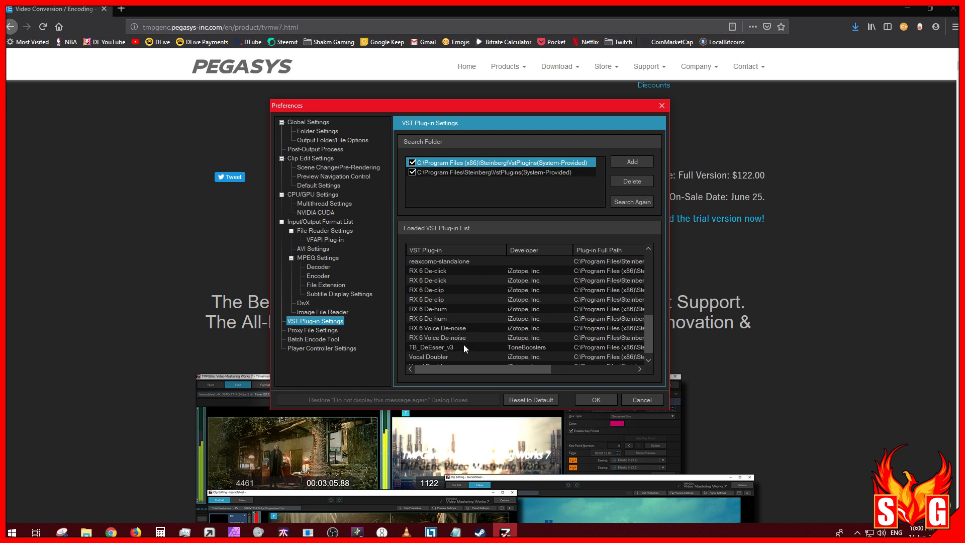
pyautogui.scroll(9, 458, 321)
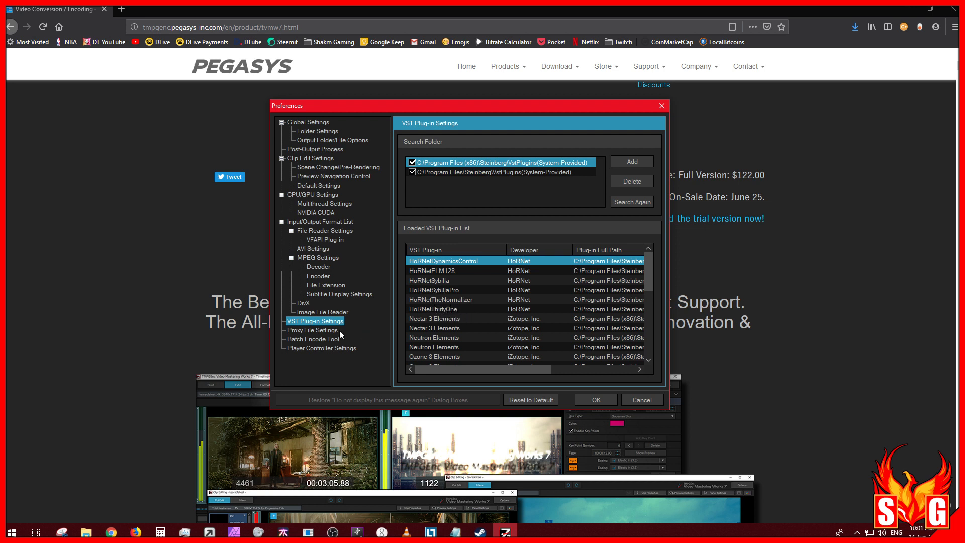
pyautogui.scroll(-1, 464, 328)
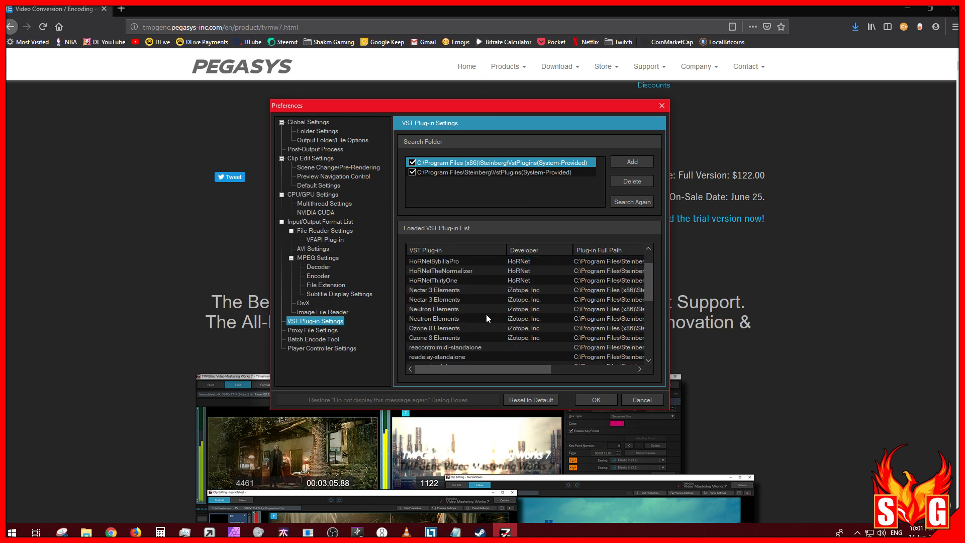
pyautogui.scroll(-1, 471, 315)
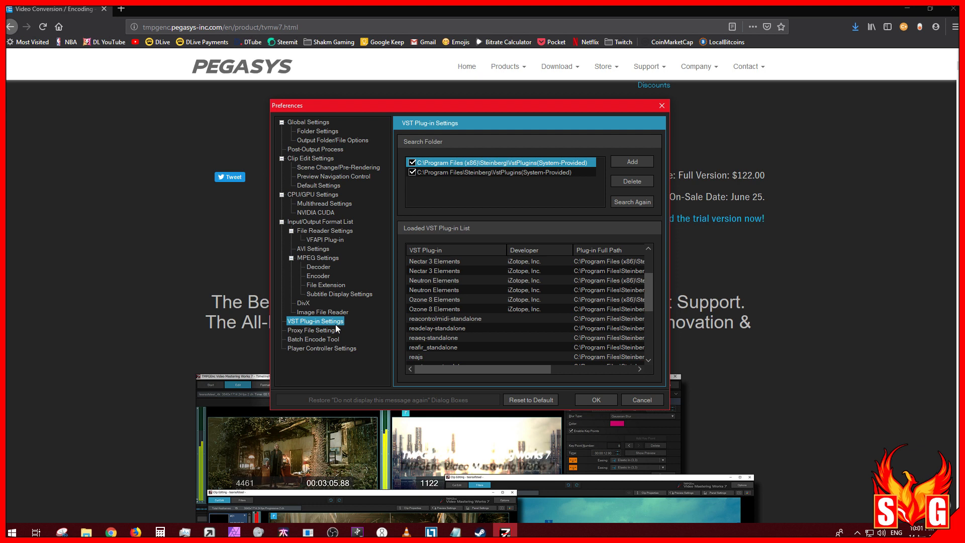
# Set the proxy file video format to MP4 (H.264/AVC Prioritized) and check the resolution and video quality choices
pyautogui.click(326, 332)
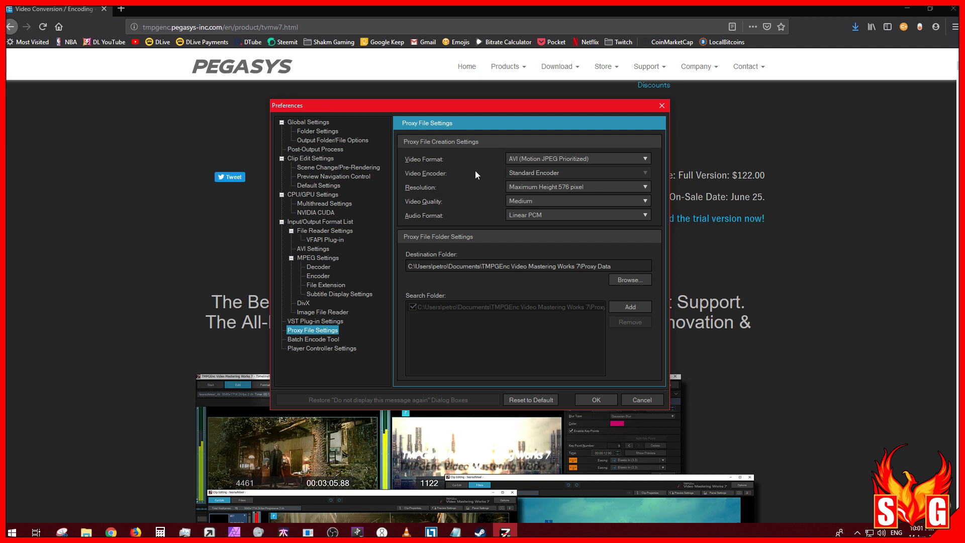
pyautogui.click(569, 160)
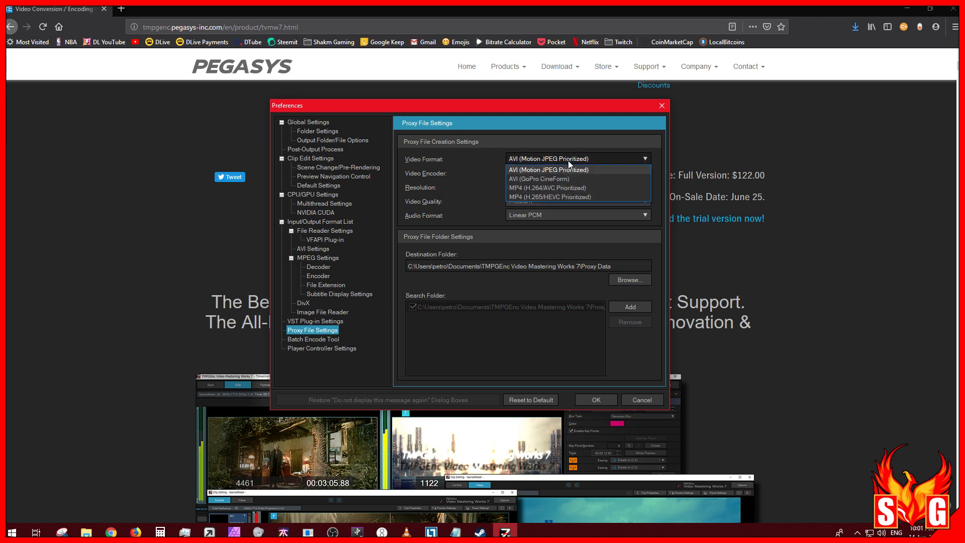
pyautogui.click(564, 189)
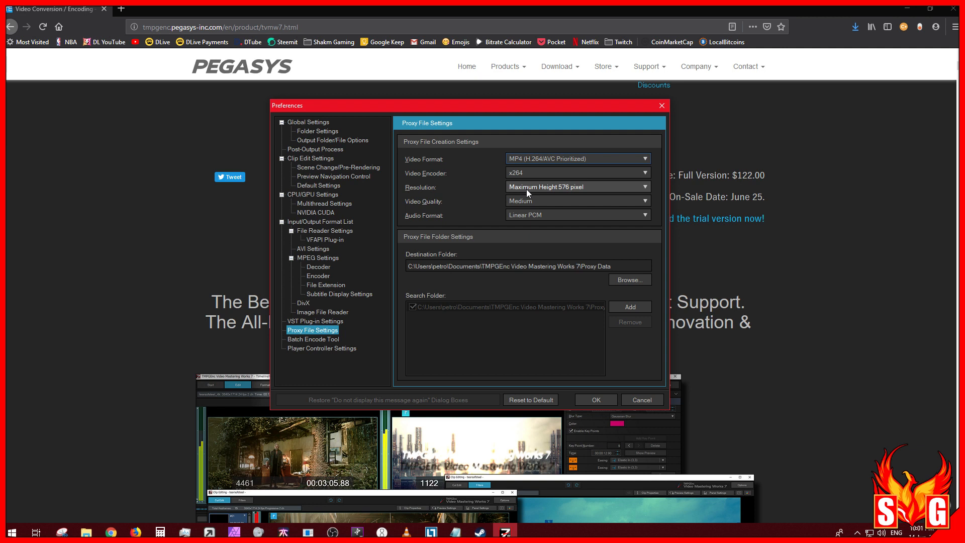
pyautogui.click(543, 187)
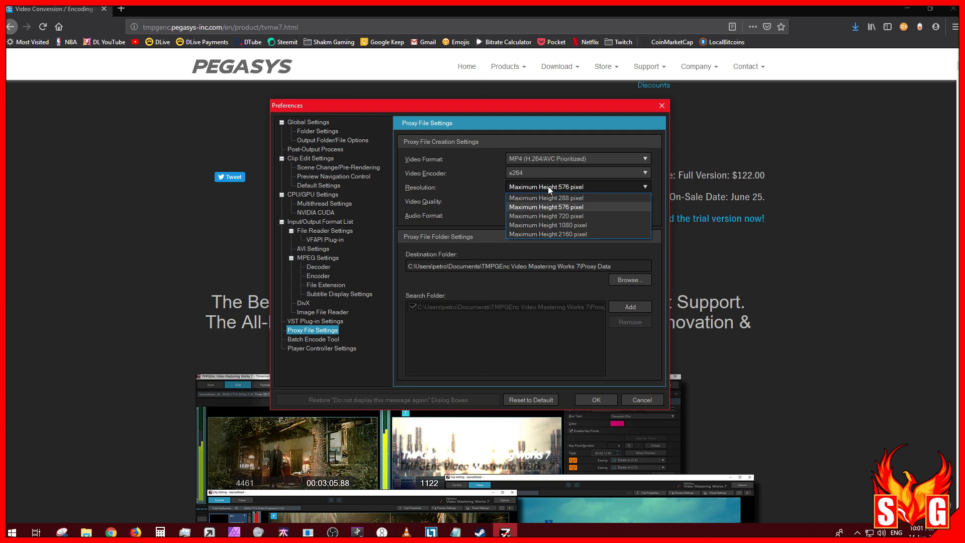
pyautogui.click(548, 186)
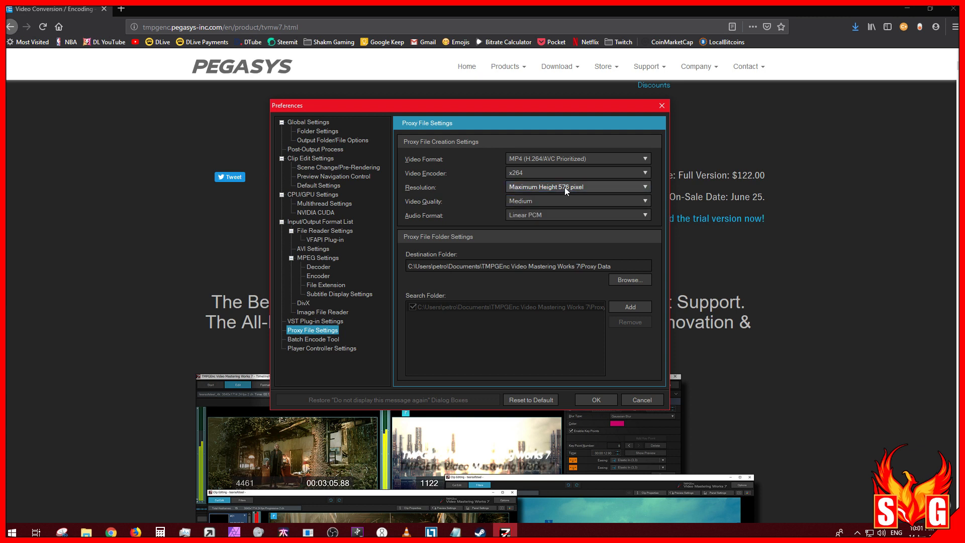
pyautogui.click(526, 204)
pyautogui.click(530, 200)
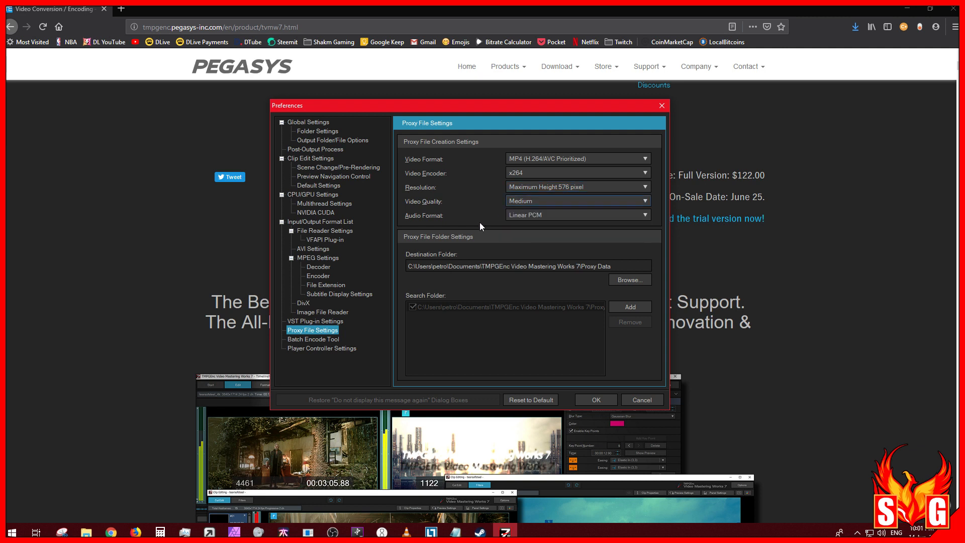
# Set the proxy file audio format to MPEG-4 AAC Low Complexity (LC) and review the Batch Encode Tool and Player Controller settings
pyautogui.click(529, 215)
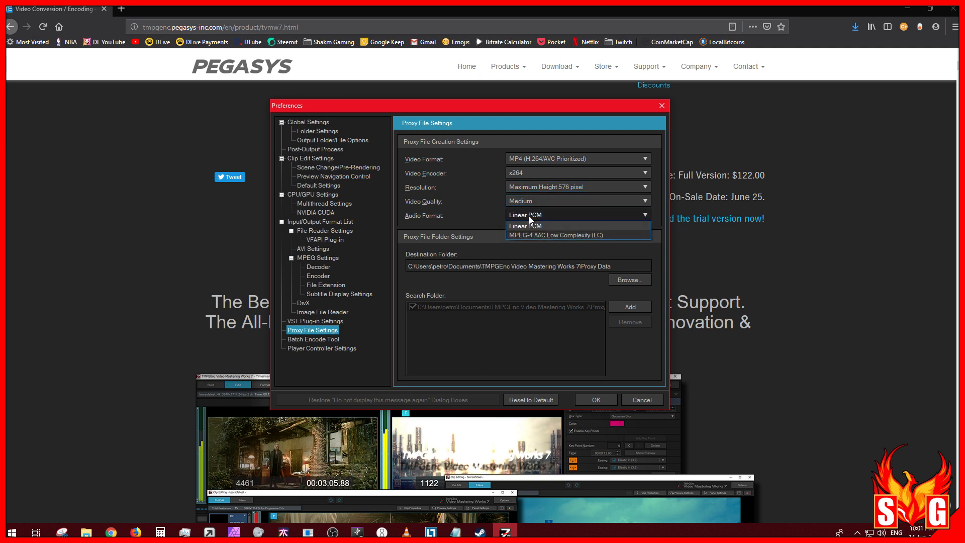
pyautogui.click(555, 236)
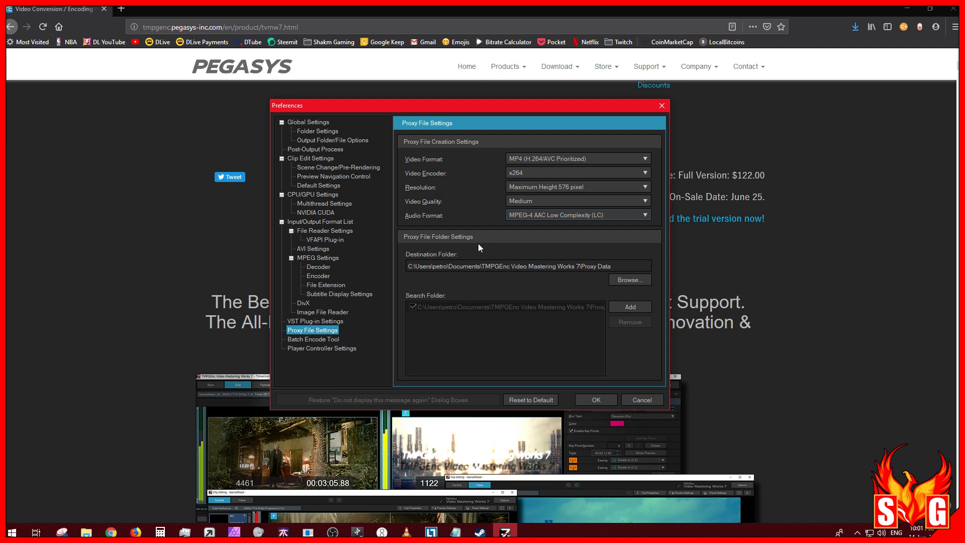
pyautogui.click(306, 341)
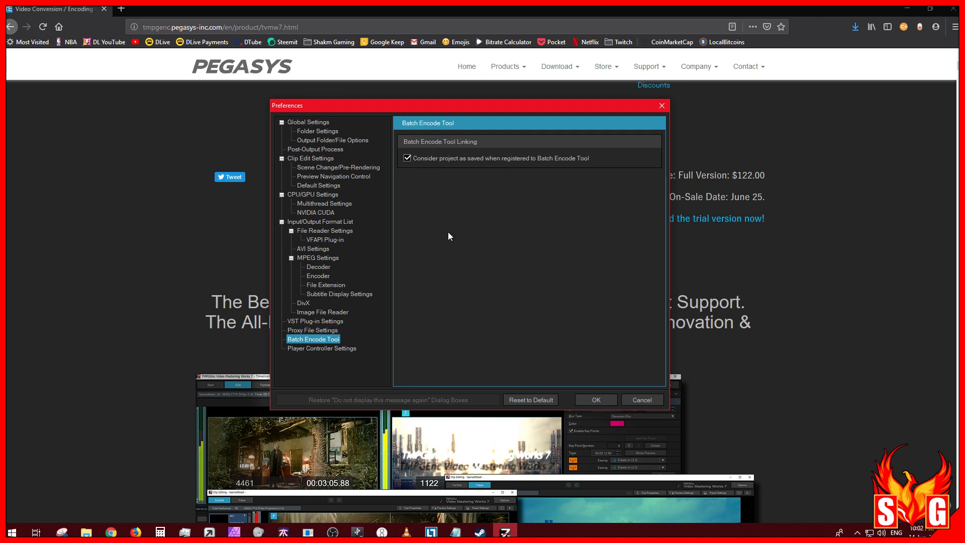
pyautogui.click(337, 348)
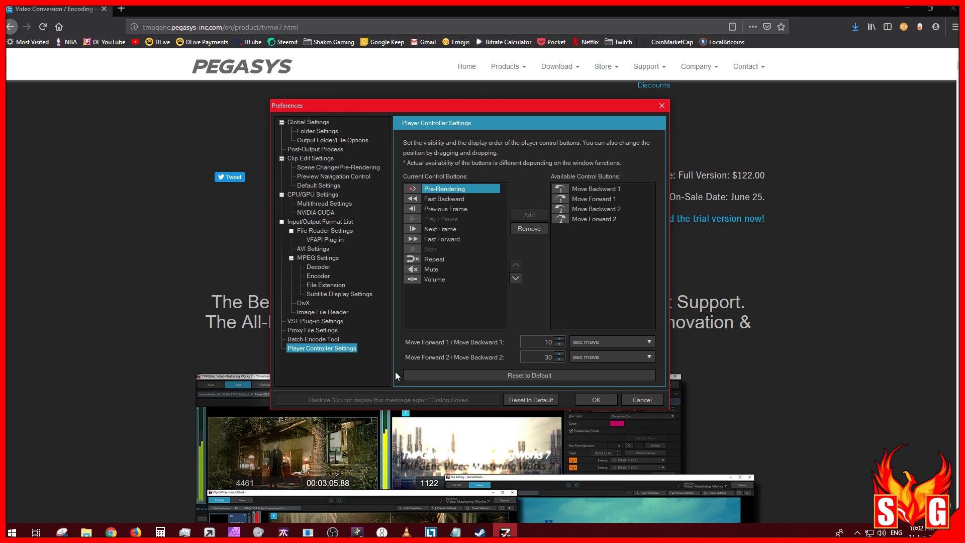
pyautogui.scroll(-1, 785, 419)
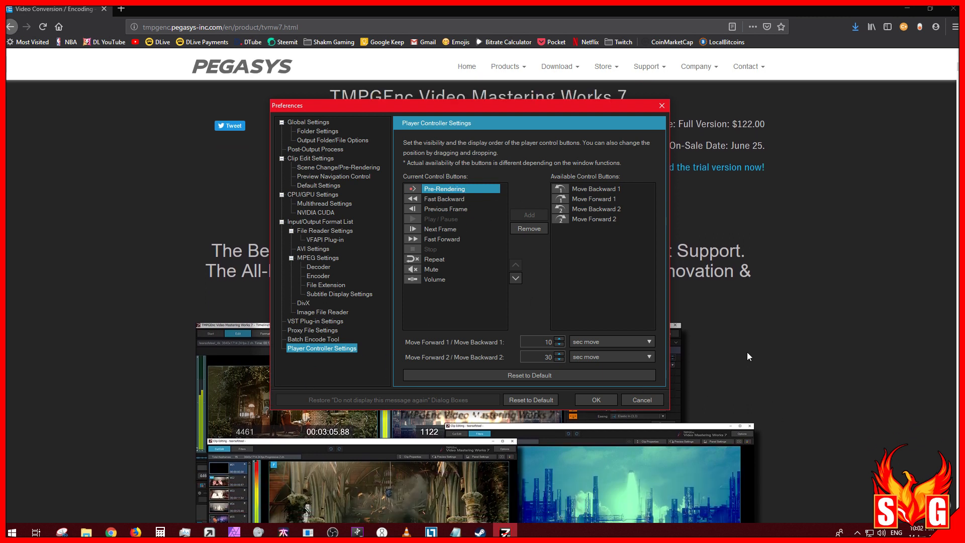
pyautogui.scroll(-3, 748, 357)
pyautogui.moveTo(500, 109); pyautogui.dragTo(631, 45)
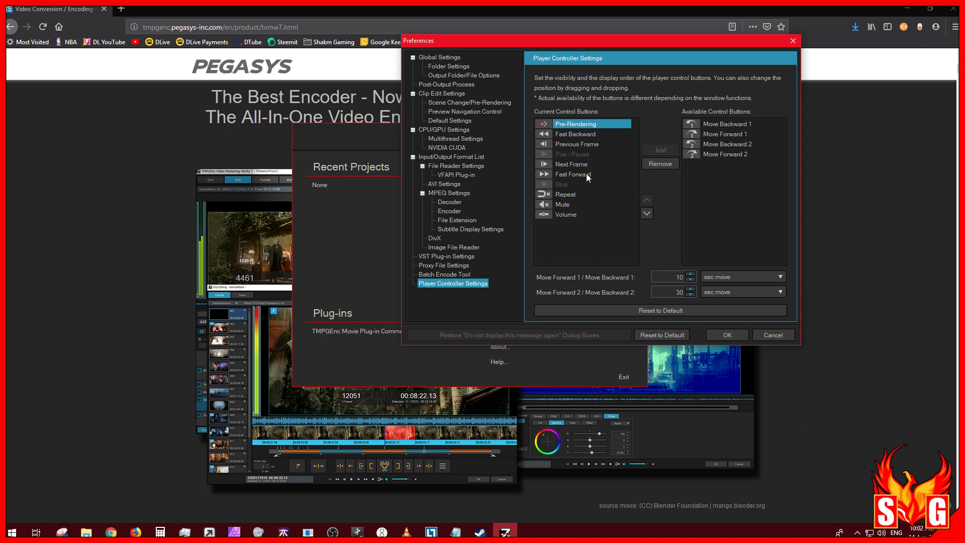
# Apply the preferences and run the performance optimization for the NVIDIA CUDA functions
pyautogui.click(724, 335)
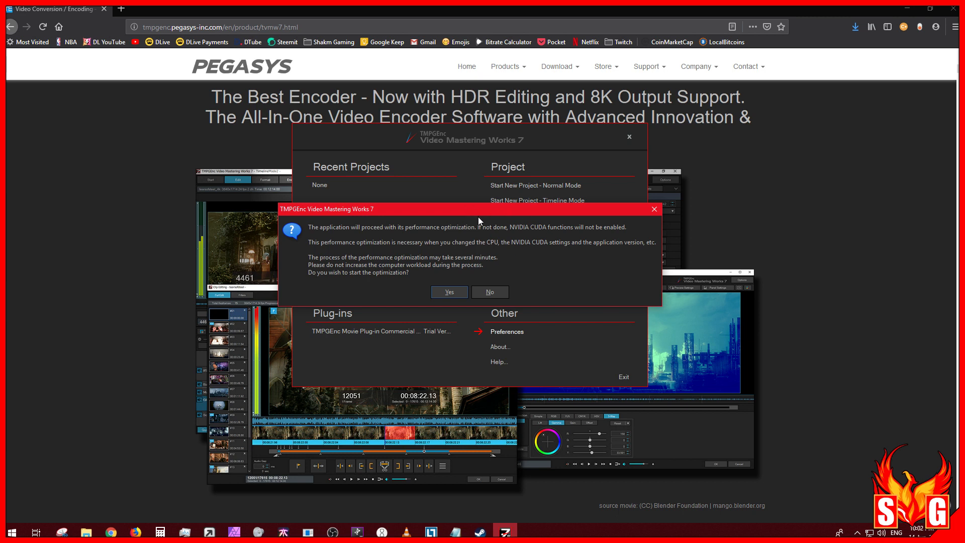
pyautogui.moveTo(437, 213); pyautogui.dragTo(433, 214)
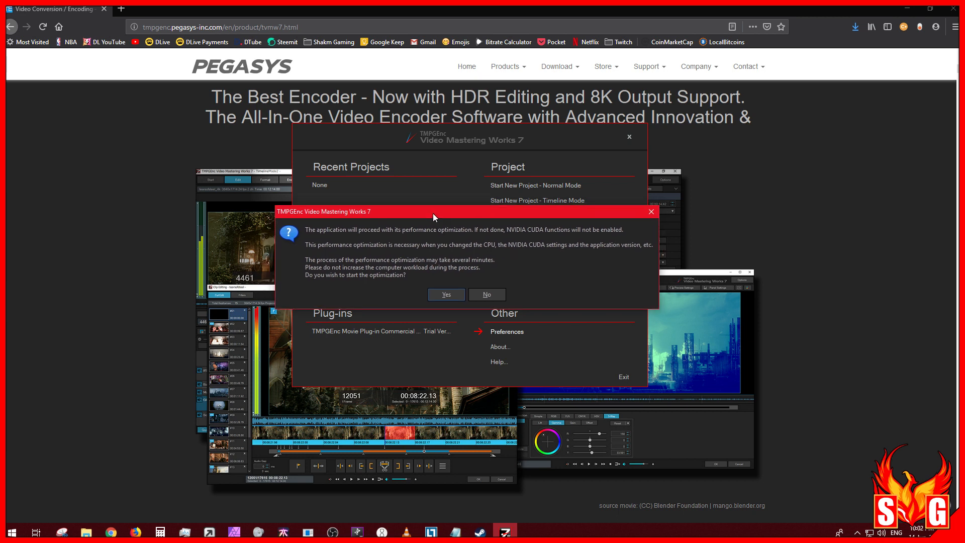
pyautogui.click(445, 295)
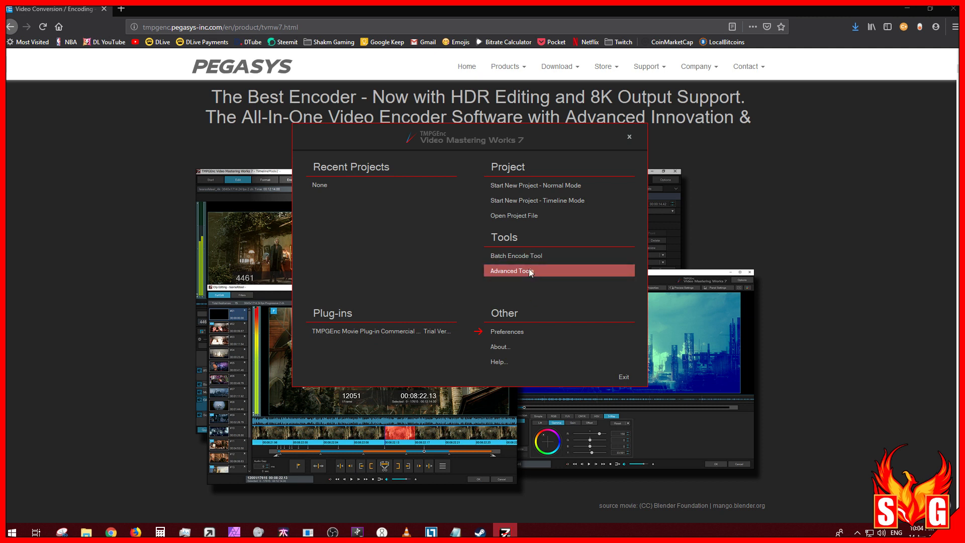
# Start a new project in Normal Mode, dismiss the Source Wizard and maximize the project window
pyautogui.click(519, 188)
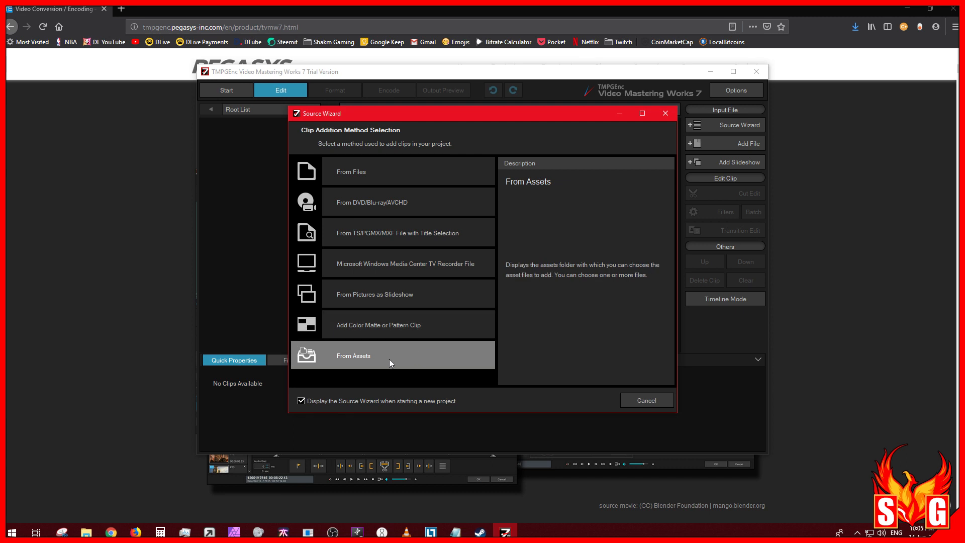
pyautogui.click(648, 401)
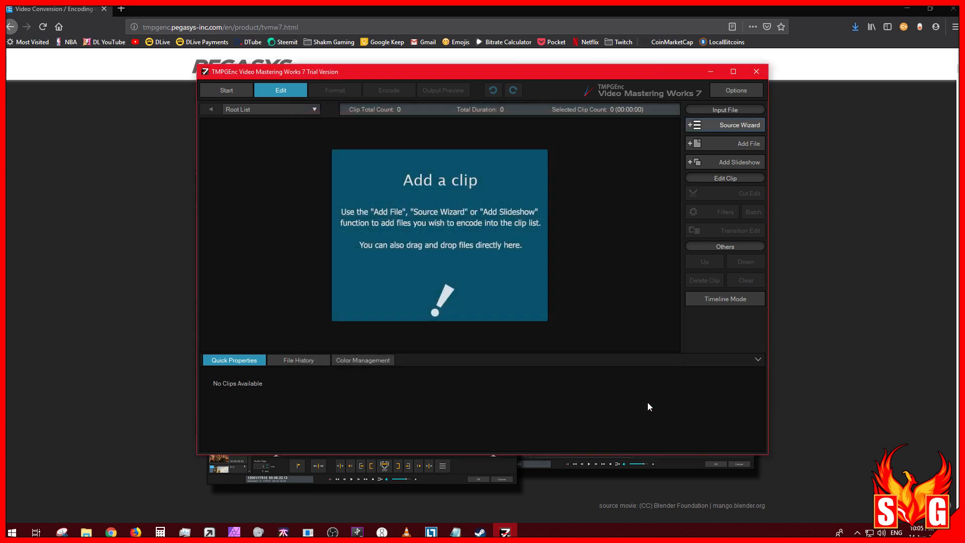
pyautogui.click(733, 72)
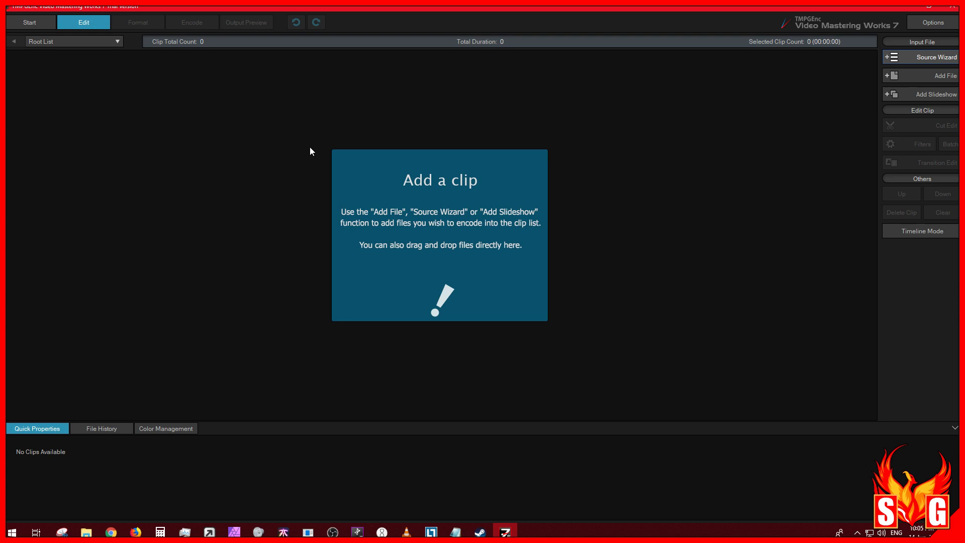
# Add the Episode 1 and Episode 2 videos from File Explorer to the clip list without displaying the clip editing window
pyautogui.click(86, 532)
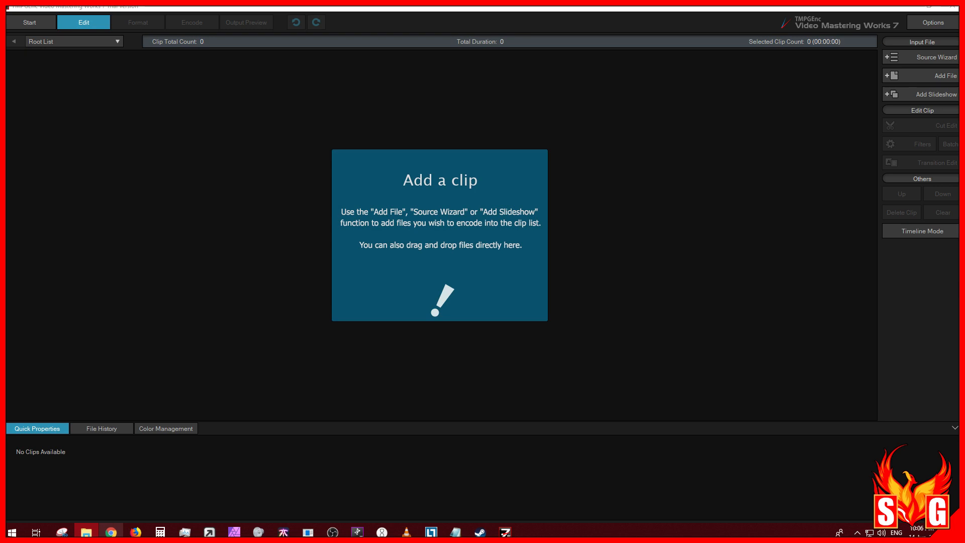
pyautogui.moveTo(553, 220); pyautogui.dragTo(247, 157)
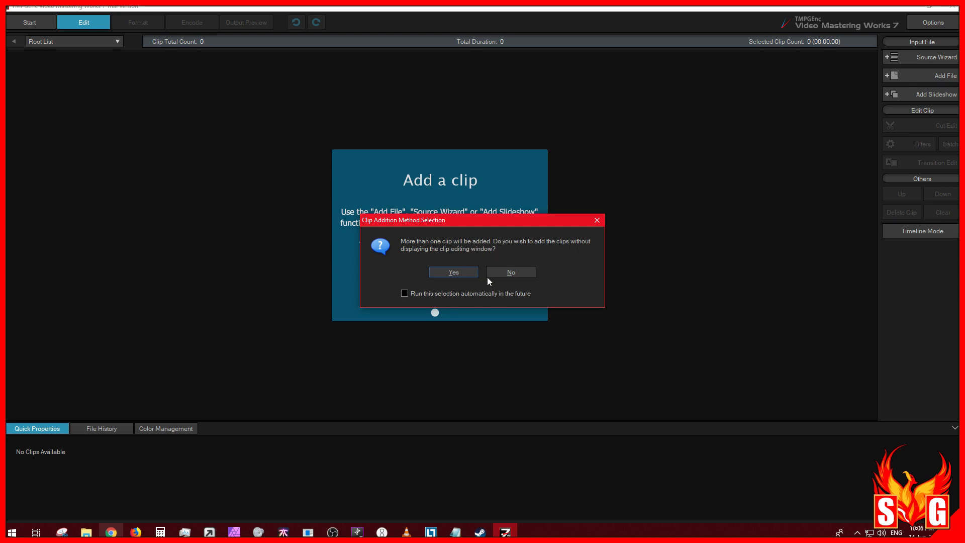
pyautogui.click(460, 274)
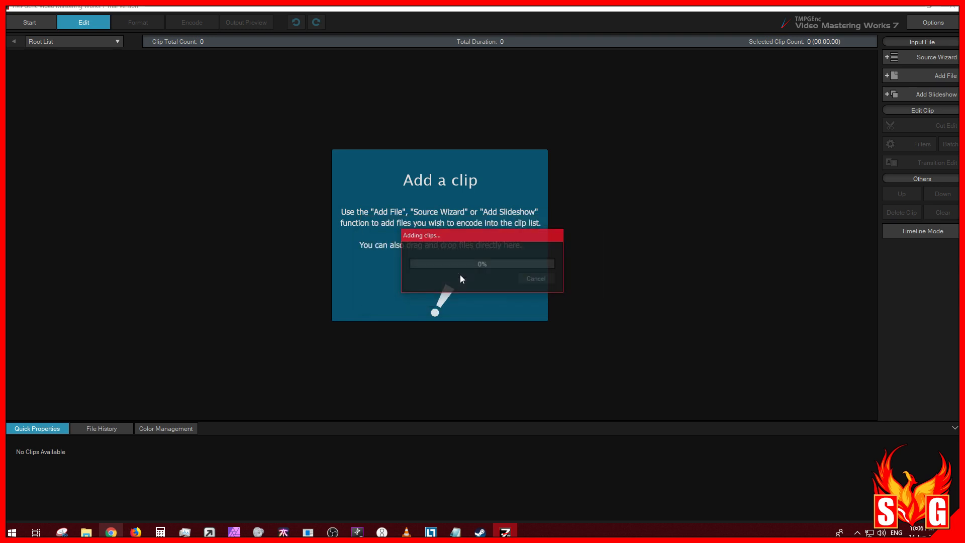
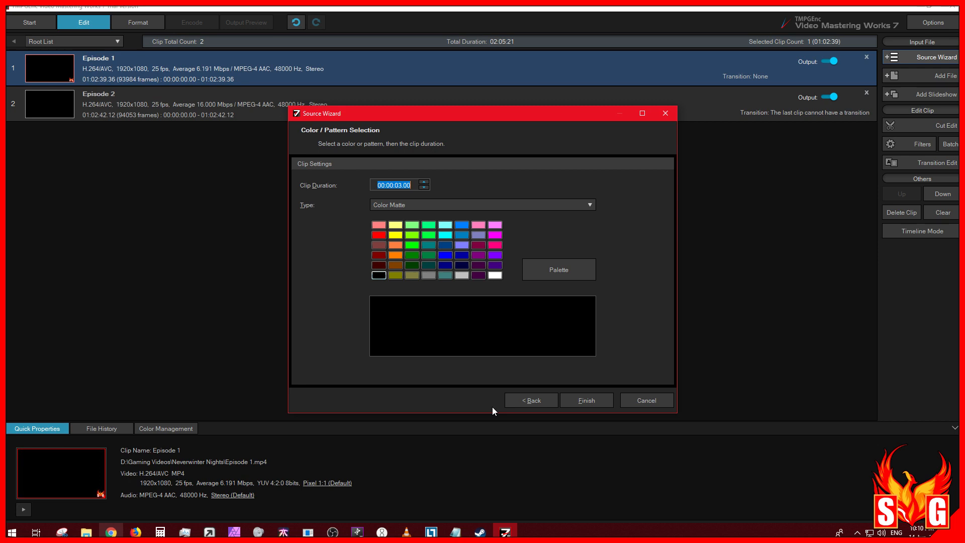
# Add a black Color Matte clip with a duration of 3 seconds and move it to the start of the clip list
pyautogui.click(398, 185)
pyautogui.moveTo(397, 185); pyautogui.dragTo(402, 185)
pyautogui.press('BackSpace')
pyautogui.write('3')
pyautogui.click(586, 400)
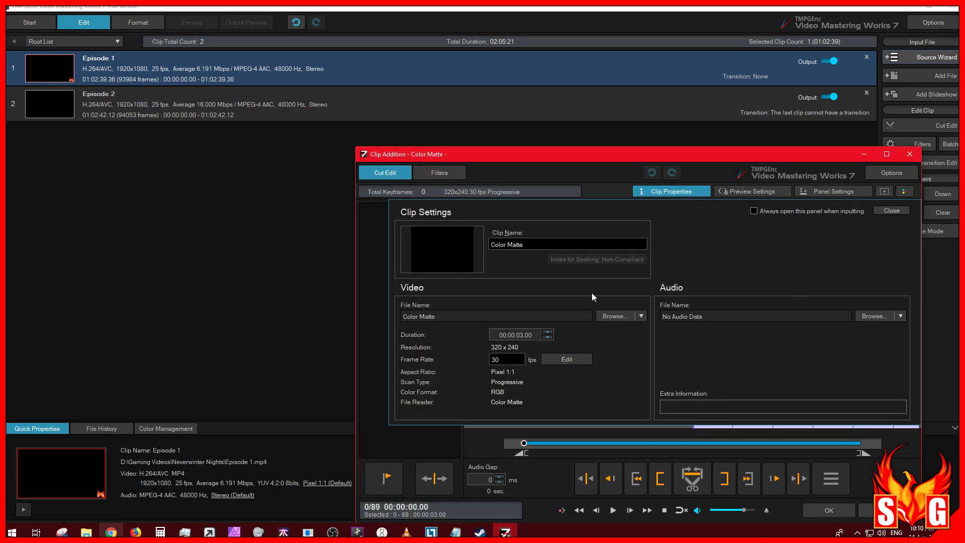
pyautogui.moveTo(559, 160); pyautogui.dragTo(373, 93)
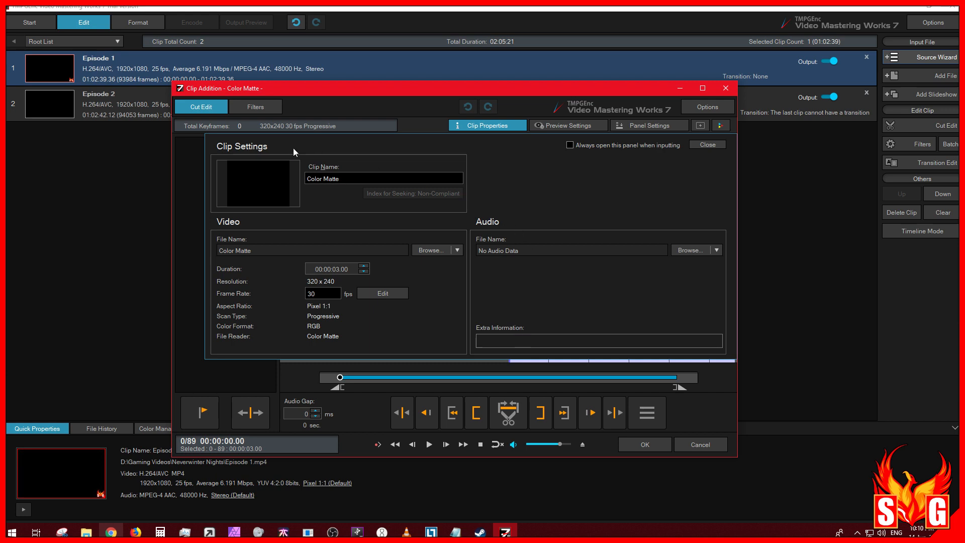
pyautogui.click(655, 446)
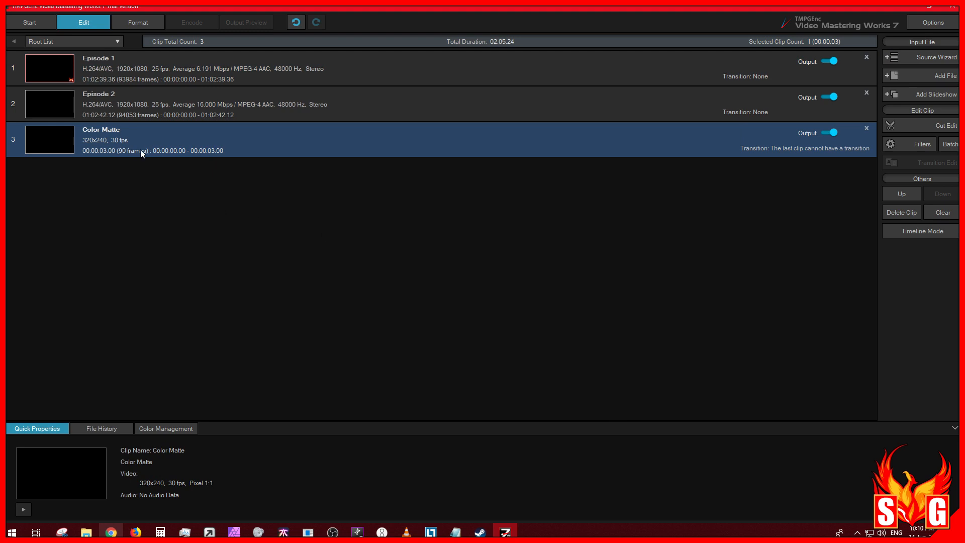
pyautogui.moveTo(138, 146); pyautogui.dragTo(132, 54)
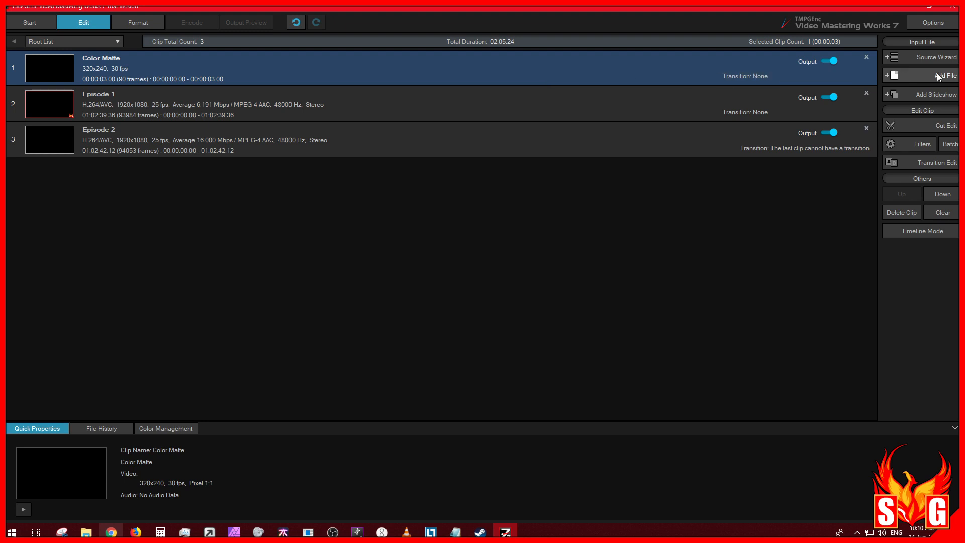
# Check the file-adding dialog without adding anything, and start a slideshow, reviewing its picture and audio settings
pyautogui.click(928, 75)
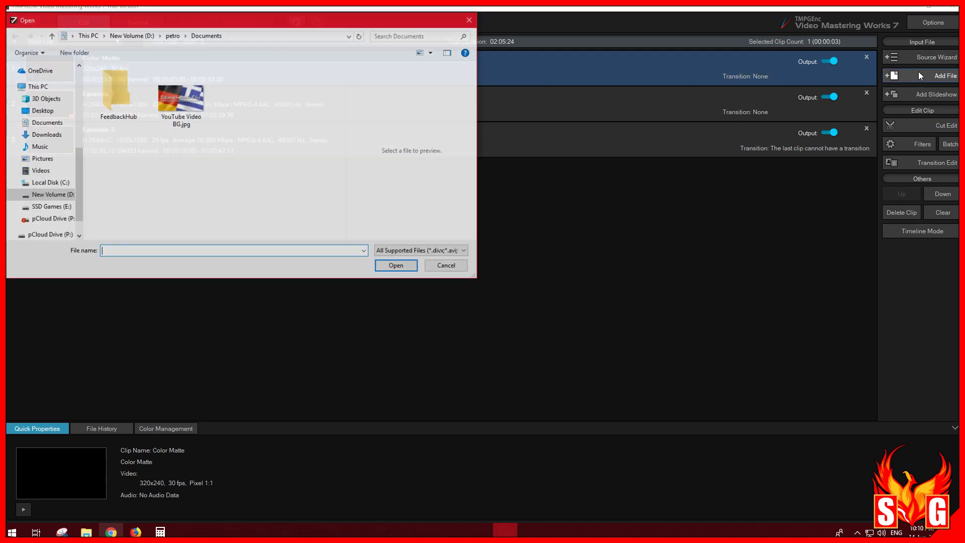
pyautogui.click(446, 265)
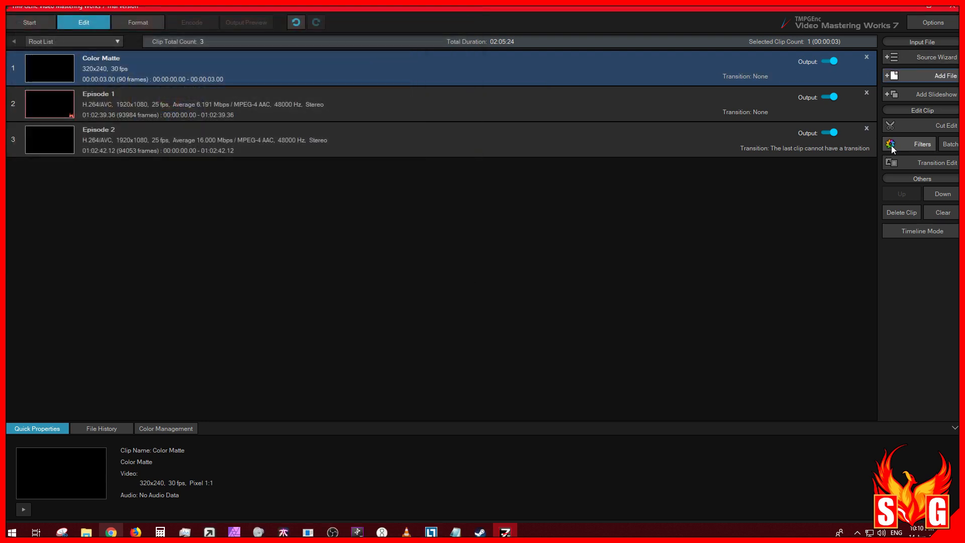
pyautogui.click(907, 94)
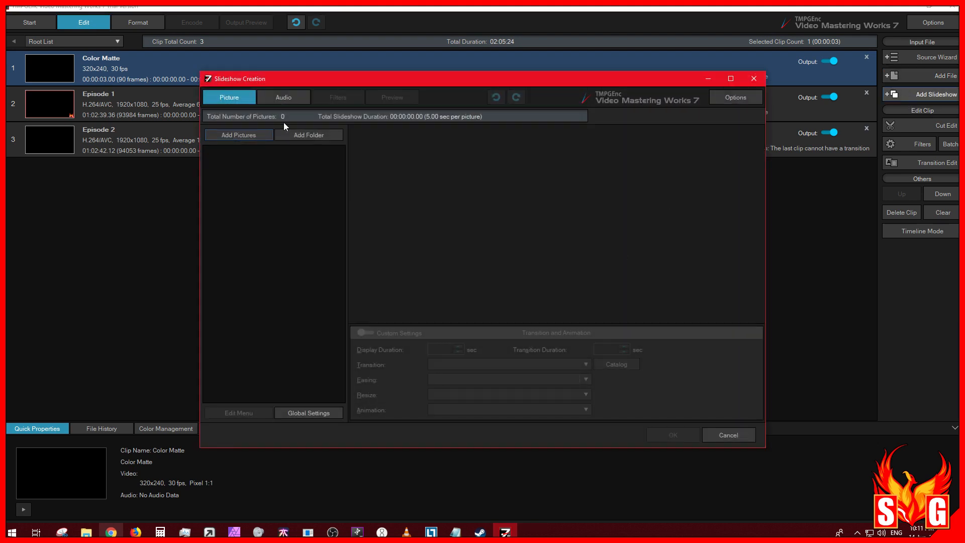
pyautogui.moveTo(340, 81); pyautogui.dragTo(279, 107)
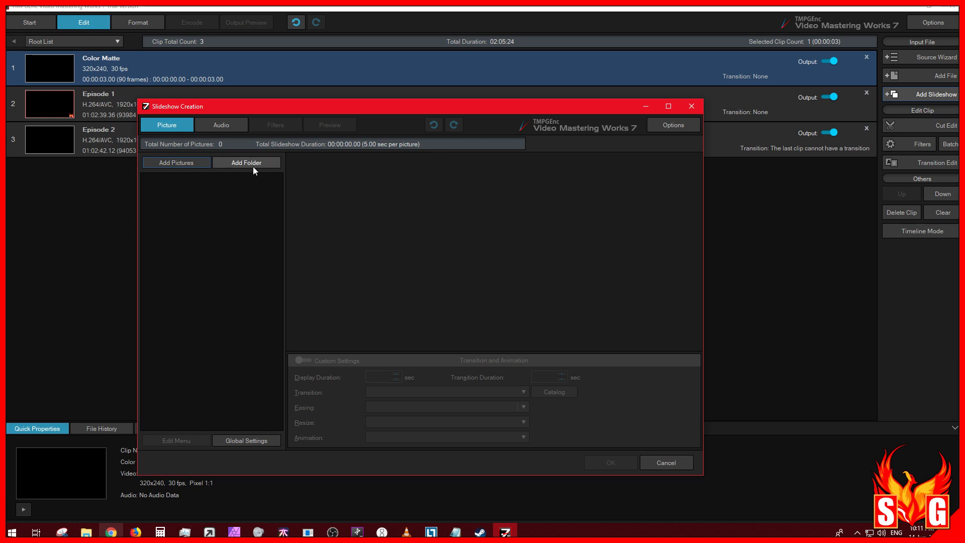
pyautogui.click(221, 127)
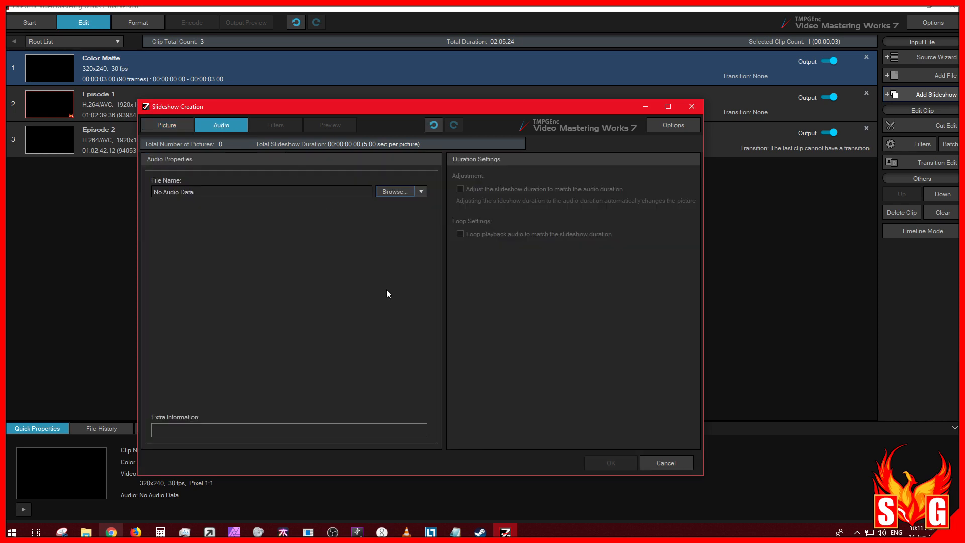
pyautogui.click(151, 126)
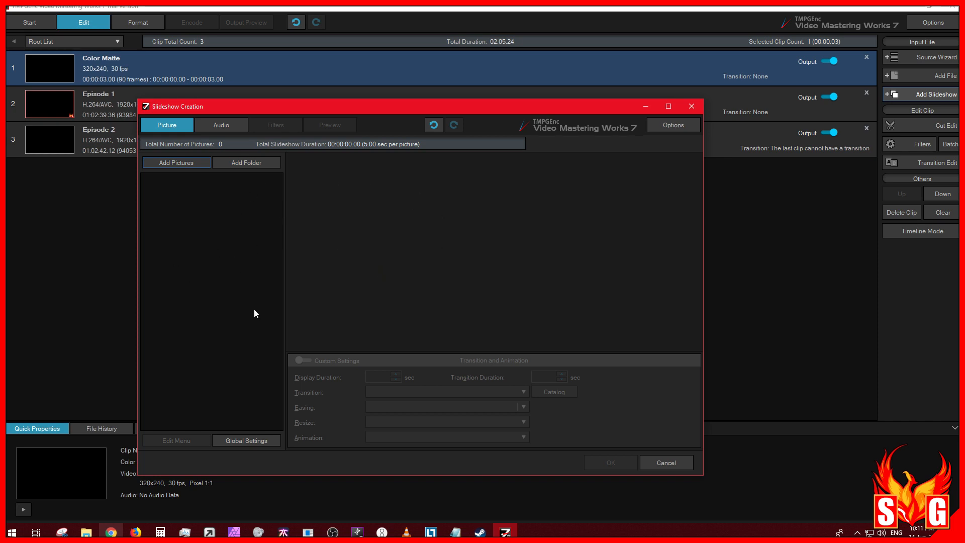
# Add the pictures 1.jpg and 2.jpg from File Explorer to the slideshow and add the slideshow to the clip list
pyautogui.moveTo(341, 112); pyautogui.dragTo(418, 118)
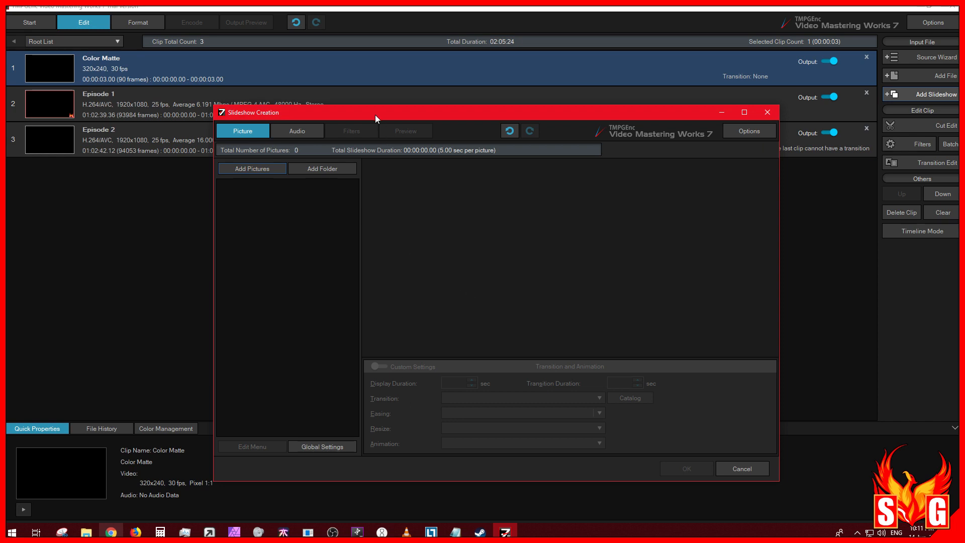
pyautogui.moveTo(375, 116); pyautogui.dragTo(315, 94)
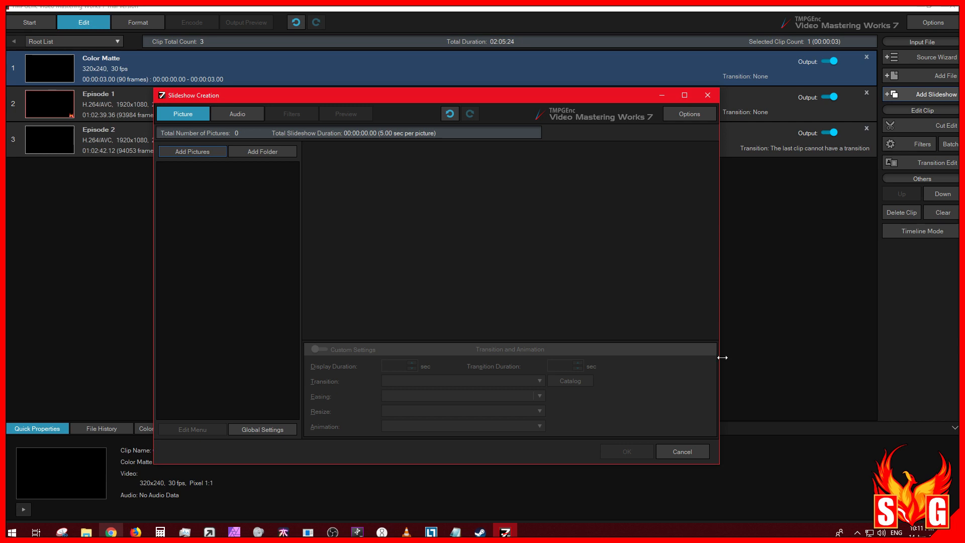
pyautogui.hotkey('alt', 'Tab')
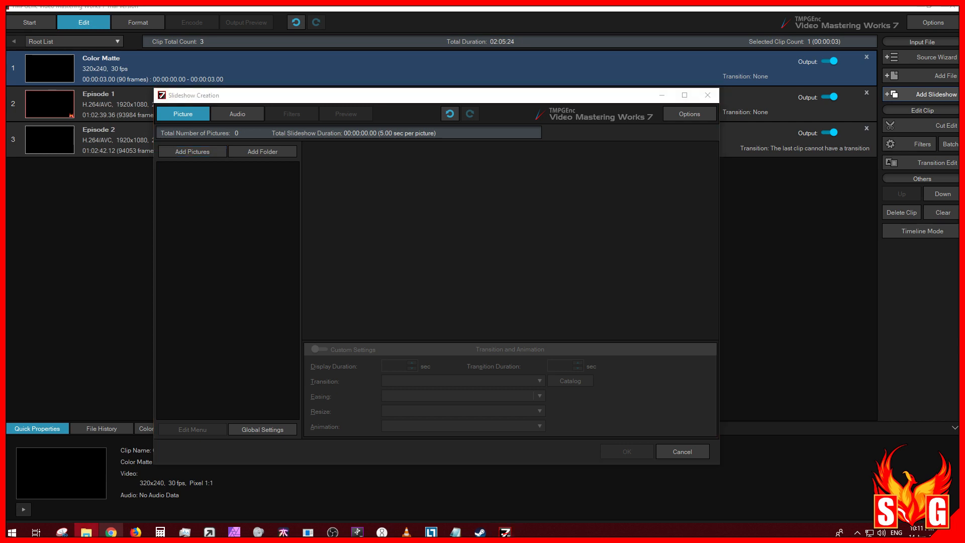
pyautogui.moveTo(636, 368); pyautogui.dragTo(219, 226)
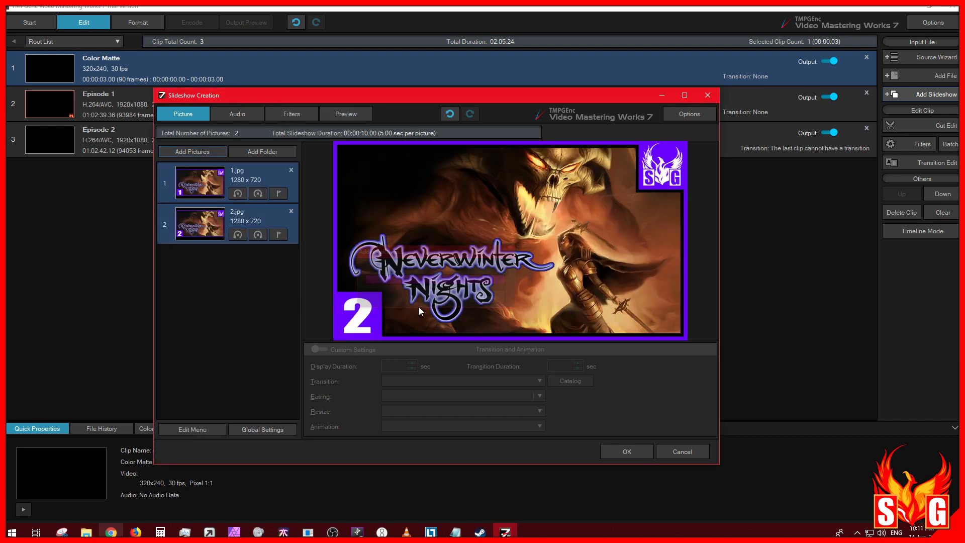
pyautogui.click(205, 186)
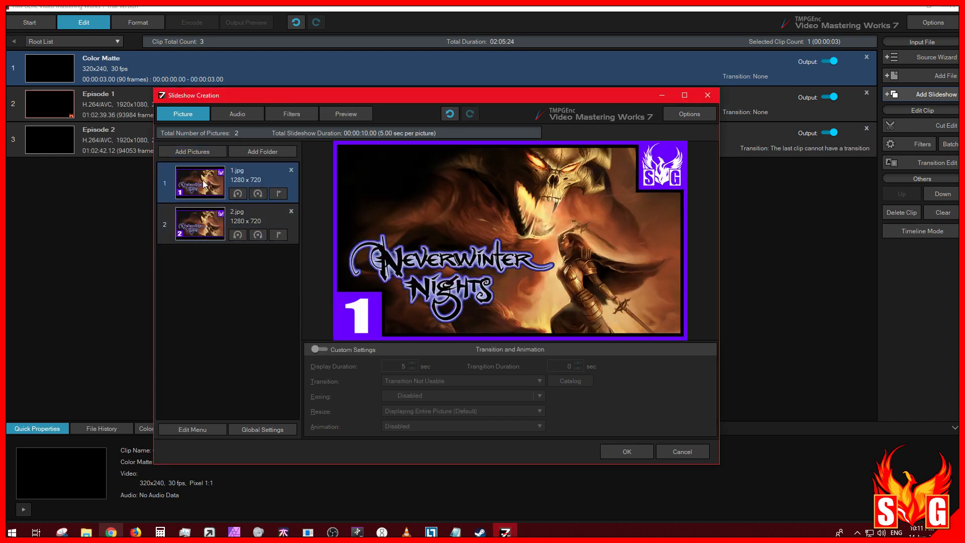
pyautogui.click(203, 227)
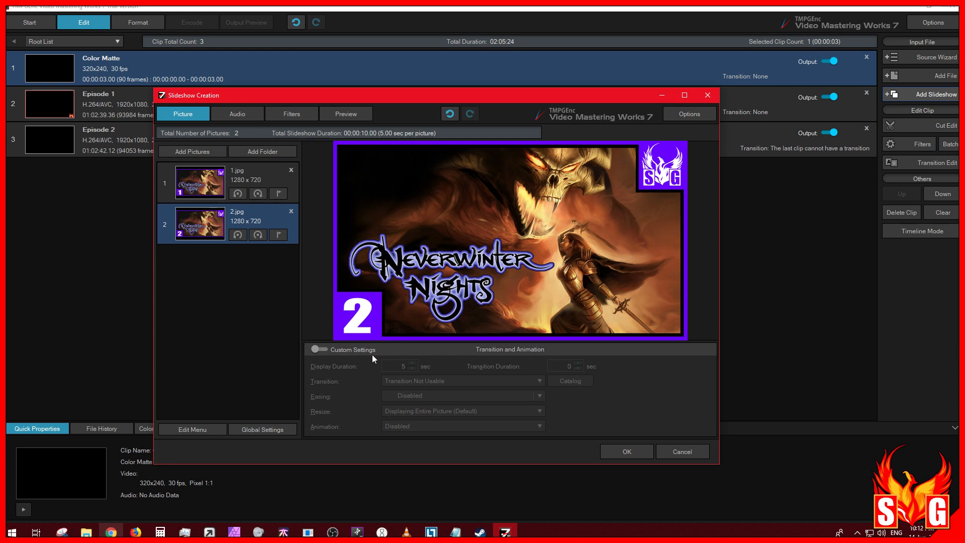
pyautogui.click(627, 456)
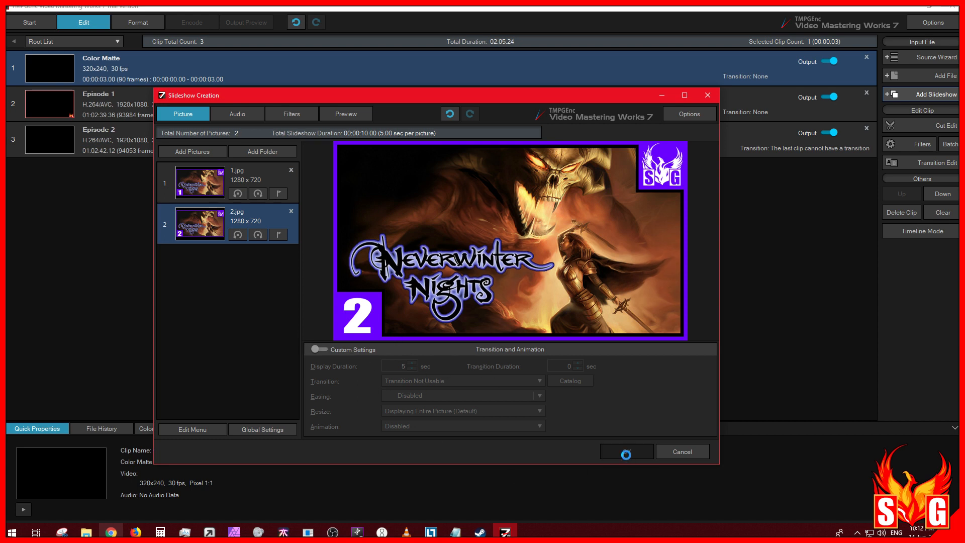
# Open the slideshow clip for editing, play its preview, and return to the picture settings
pyautogui.doubleClick(400, 179)
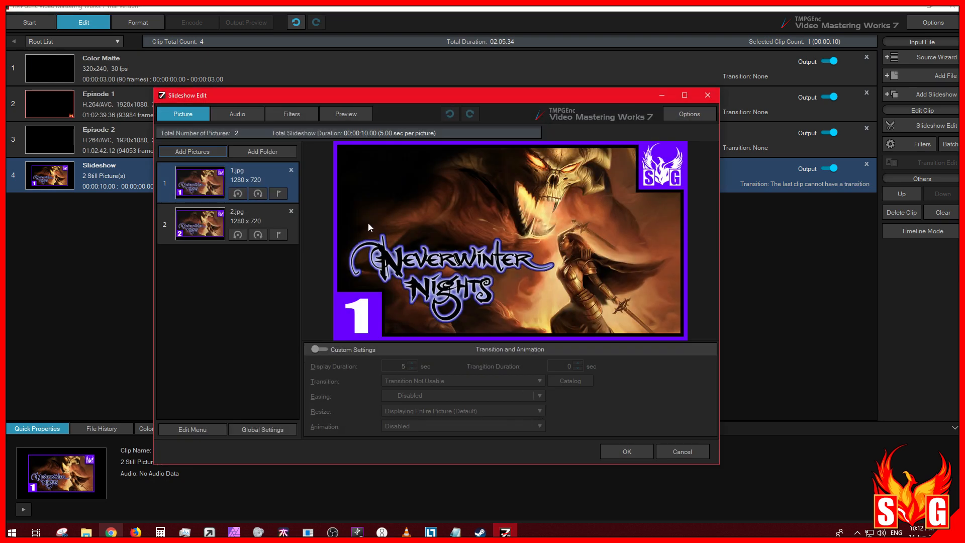
pyautogui.click(337, 117)
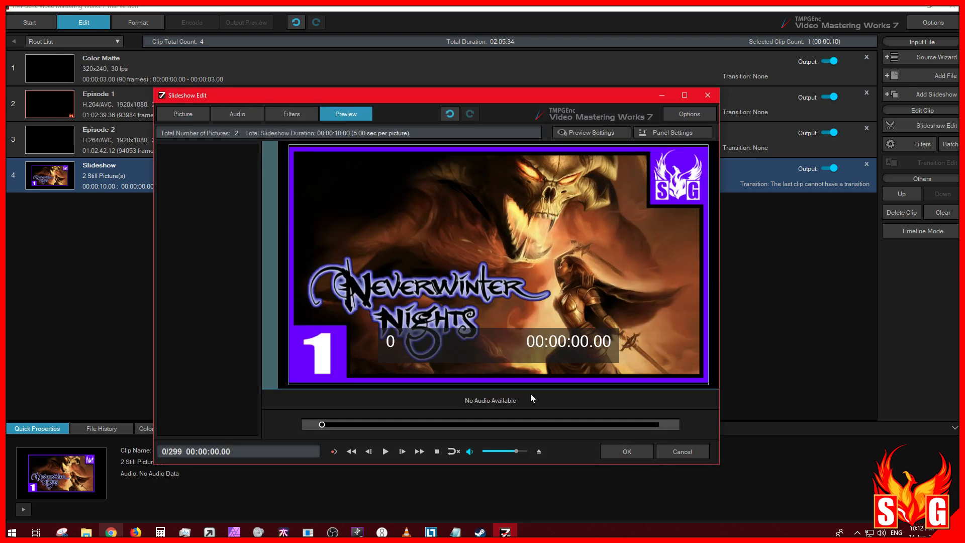
pyautogui.click(385, 451)
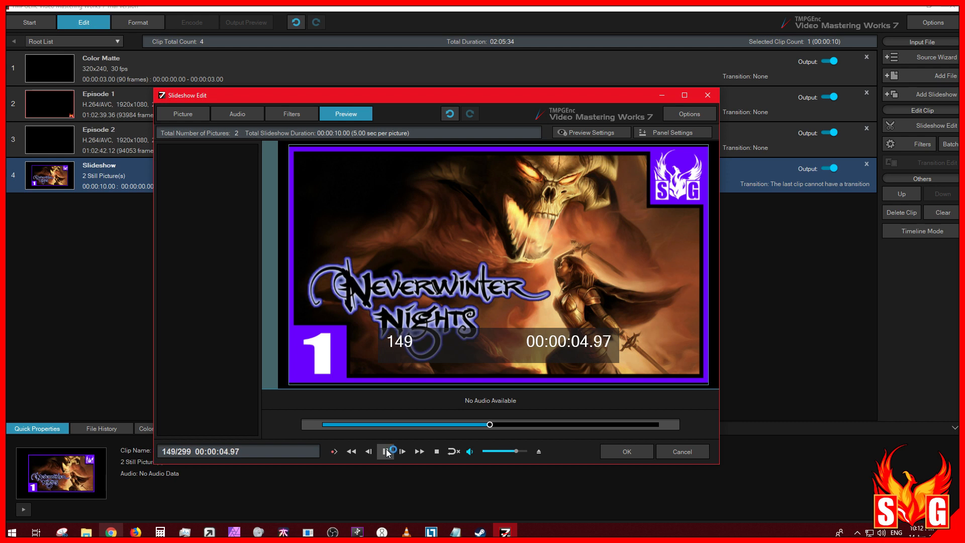
pyautogui.click(384, 451)
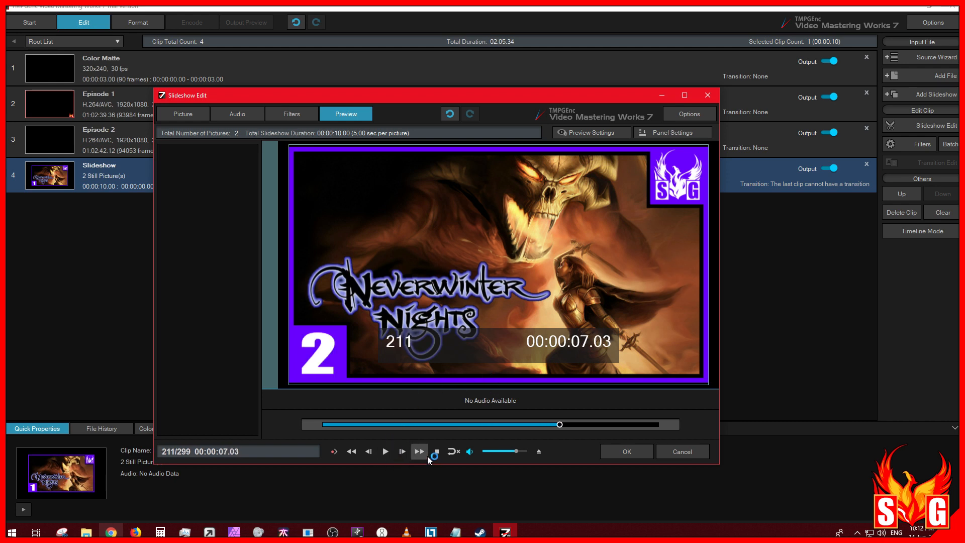
pyautogui.click(194, 114)
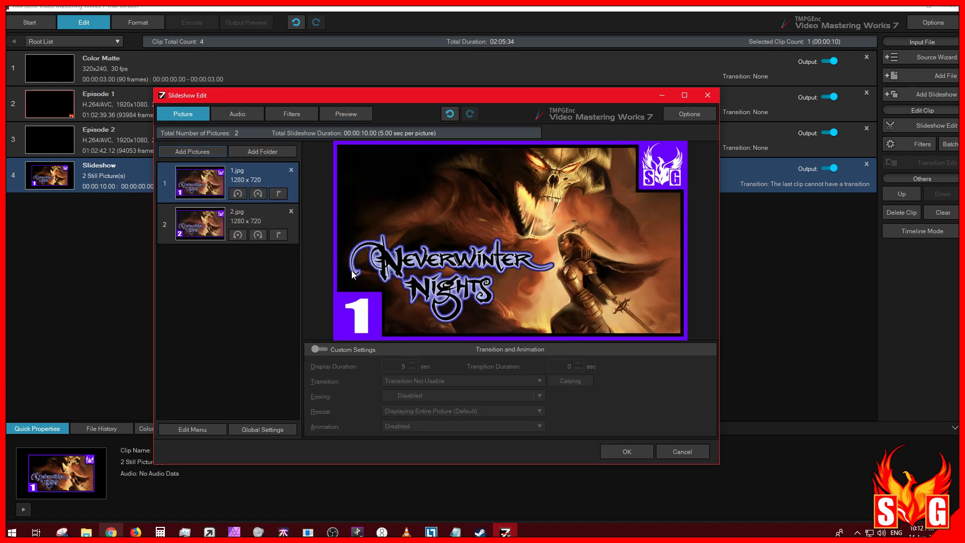
# Enable custom settings for the slideshow's first picture and set its display duration to 2 seconds
pyautogui.click(319, 349)
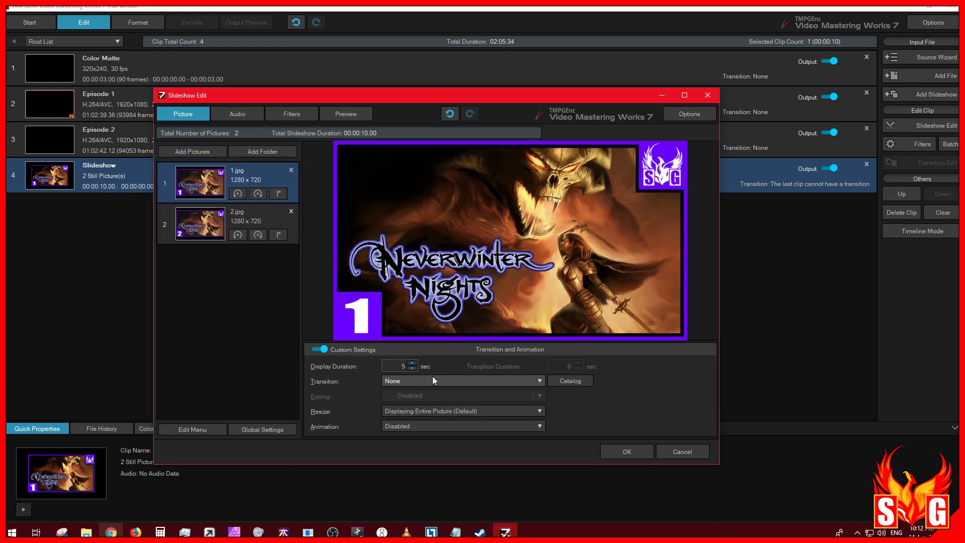
pyautogui.click(411, 369)
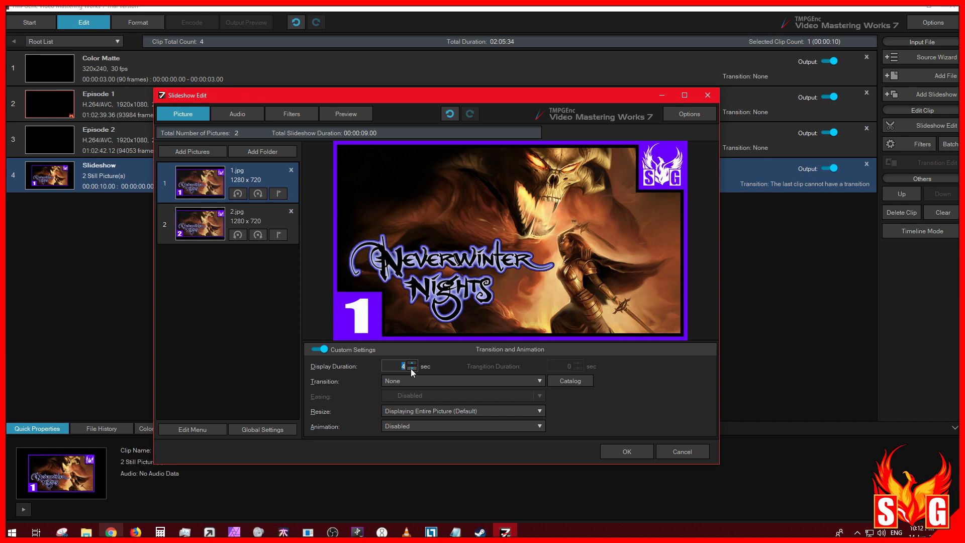
pyautogui.click(412, 369)
# Choose the Keyhole (Hard Edge - Multiple - Expand) transition from the catalog for the first picture and save the slideshow
pyautogui.click(435, 381)
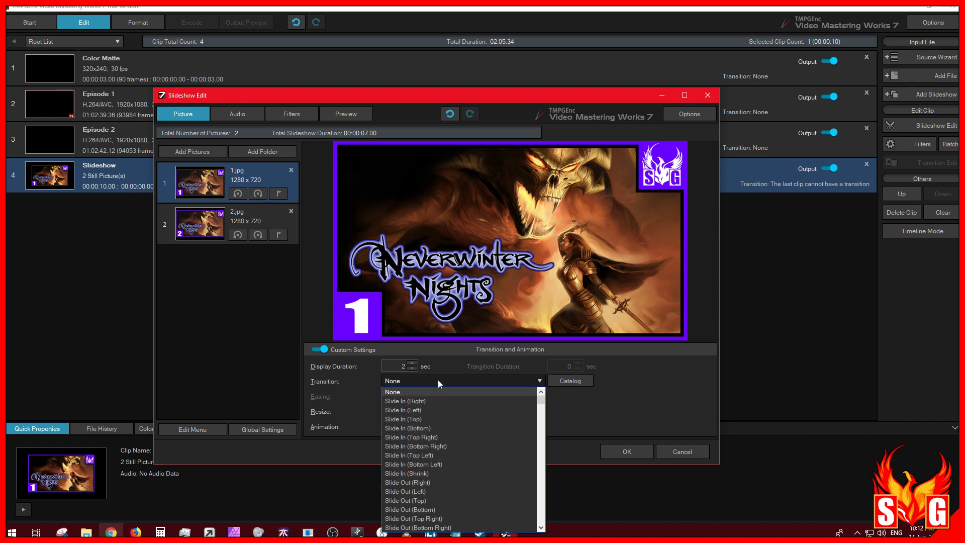
pyautogui.click(558, 383)
pyautogui.click(570, 381)
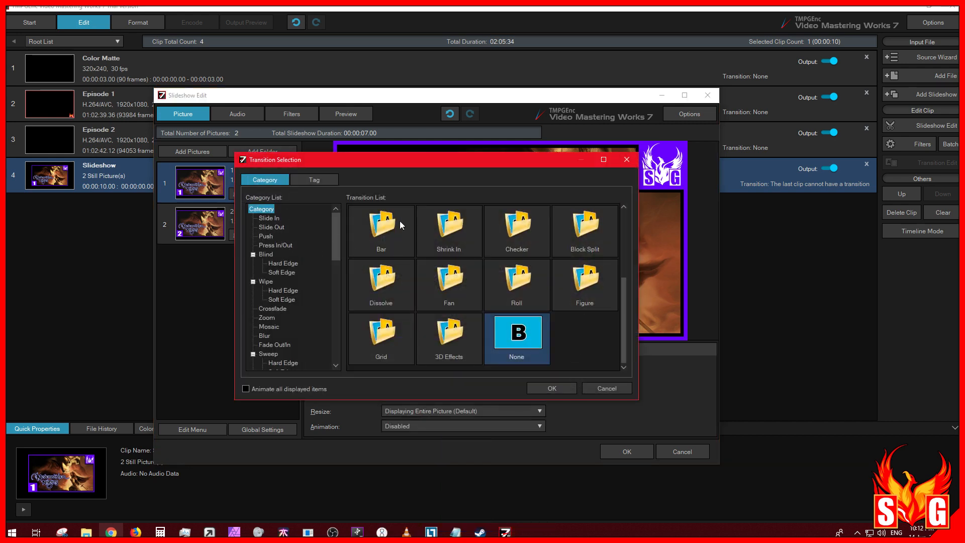
pyautogui.moveTo(339, 211); pyautogui.dragTo(336, 262)
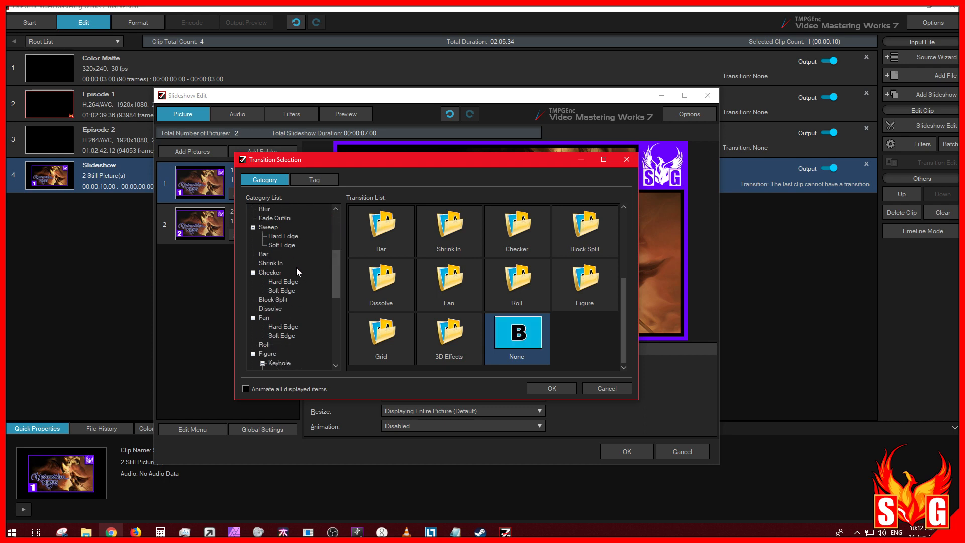
pyautogui.click(271, 263)
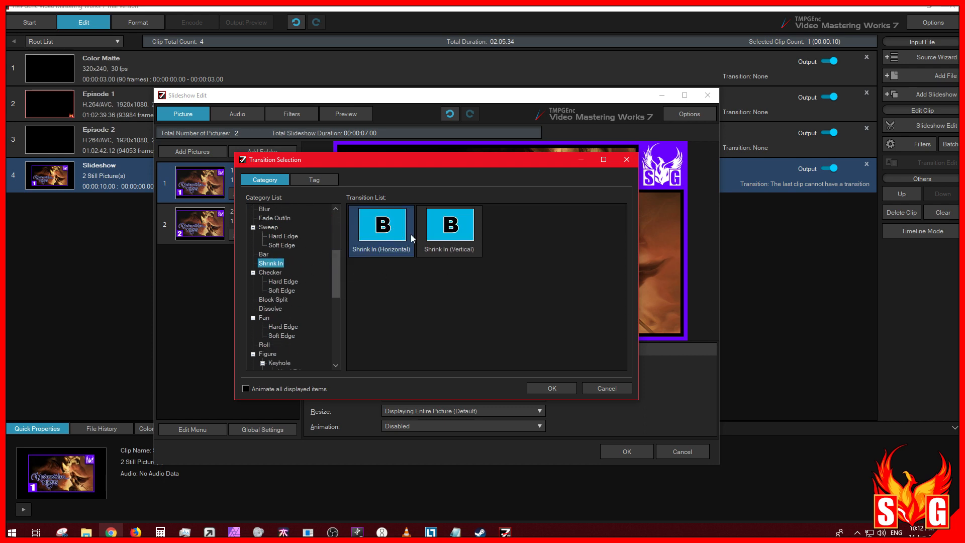
pyautogui.click(463, 237)
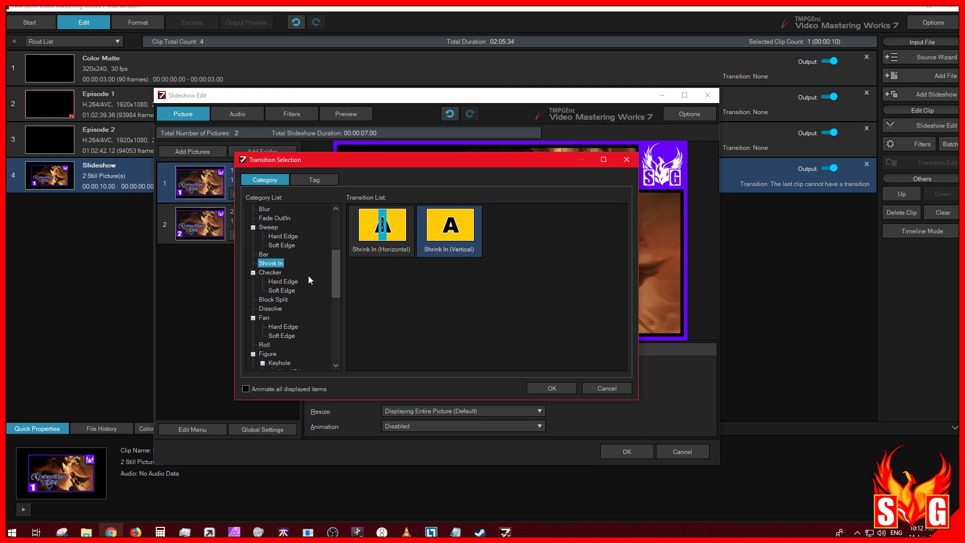
pyautogui.moveTo(335, 273); pyautogui.dragTo(338, 305)
pyautogui.click(294, 291)
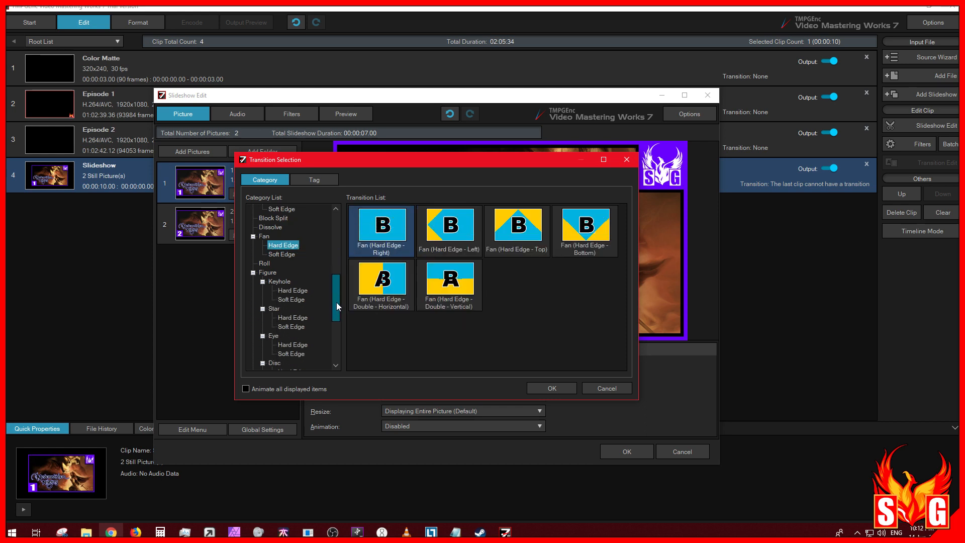
pyautogui.click(292, 290)
pyautogui.click(521, 233)
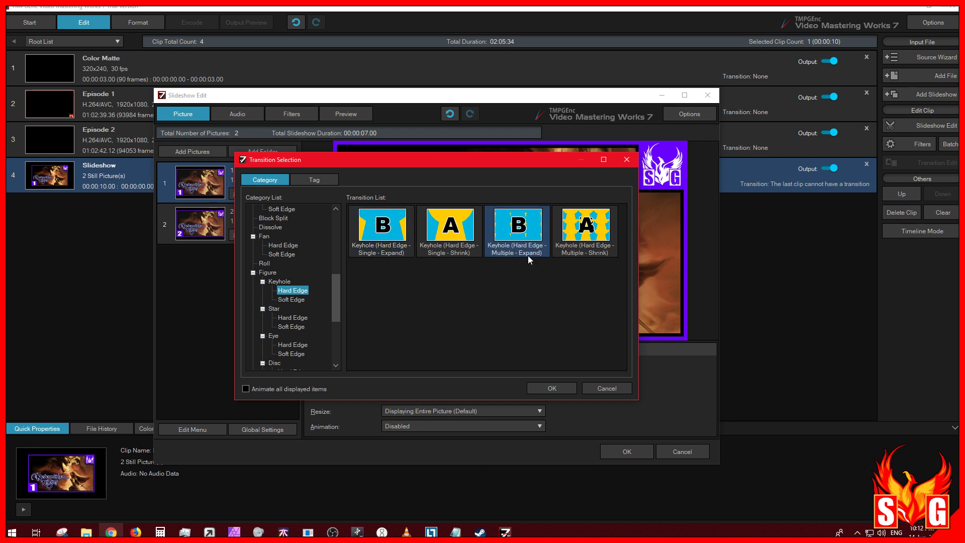
pyautogui.click(548, 386)
pyautogui.click(626, 452)
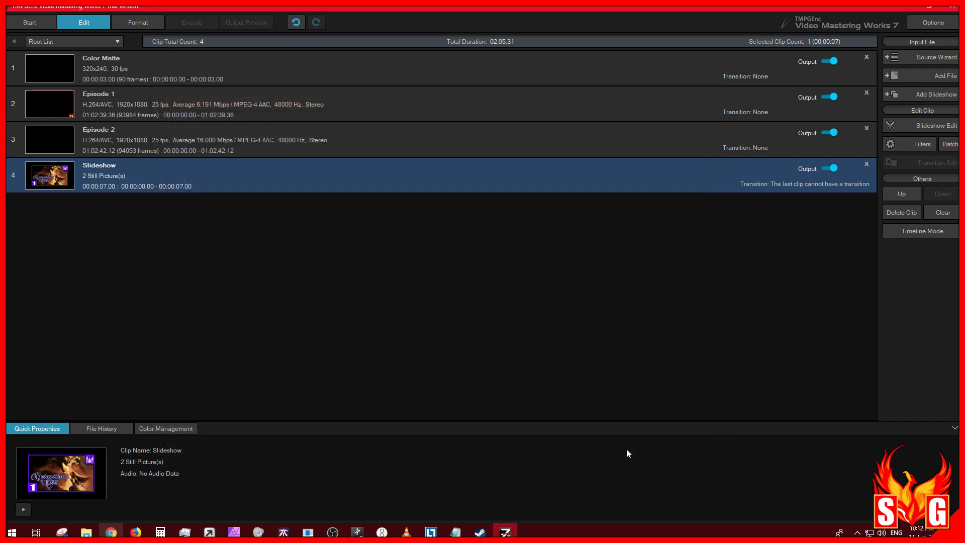
# Reopen the slideshow, play the preview to check the Keyhole transition, and return to the picture settings
pyautogui.doubleClick(348, 181)
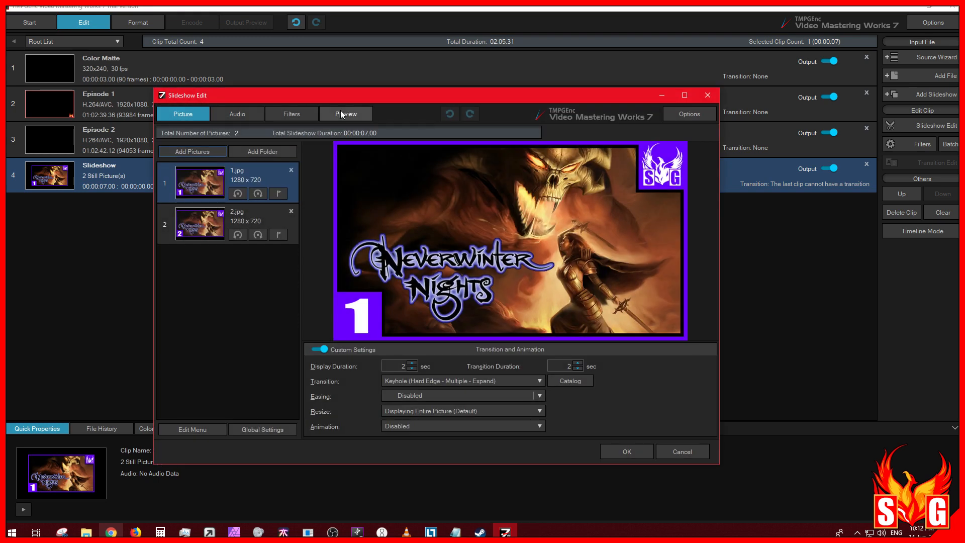
pyautogui.click(341, 112)
pyautogui.click(386, 451)
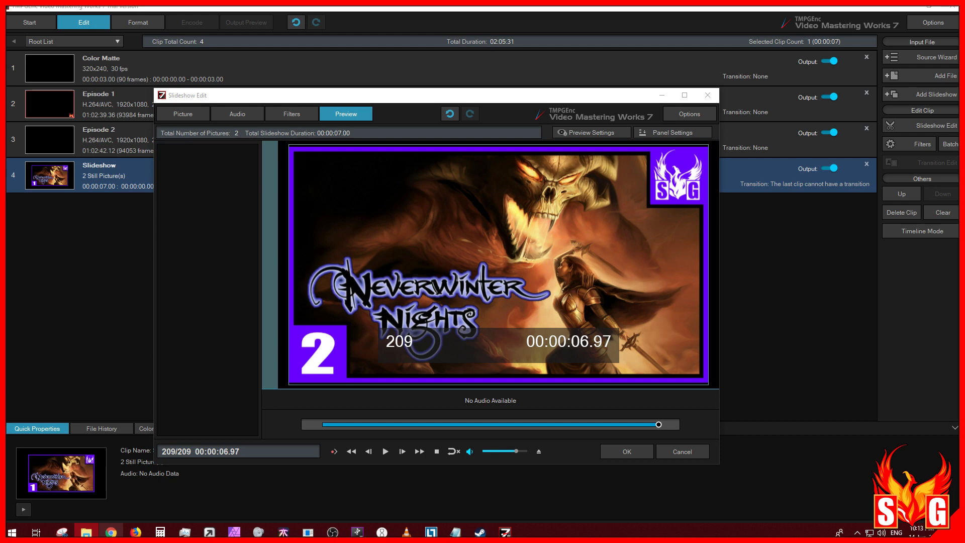
pyautogui.click(200, 113)
# Remove 2.jpg from the slideshow and add the Lara Croft picture 1.jpg as the second picture
pyautogui.click(202, 227)
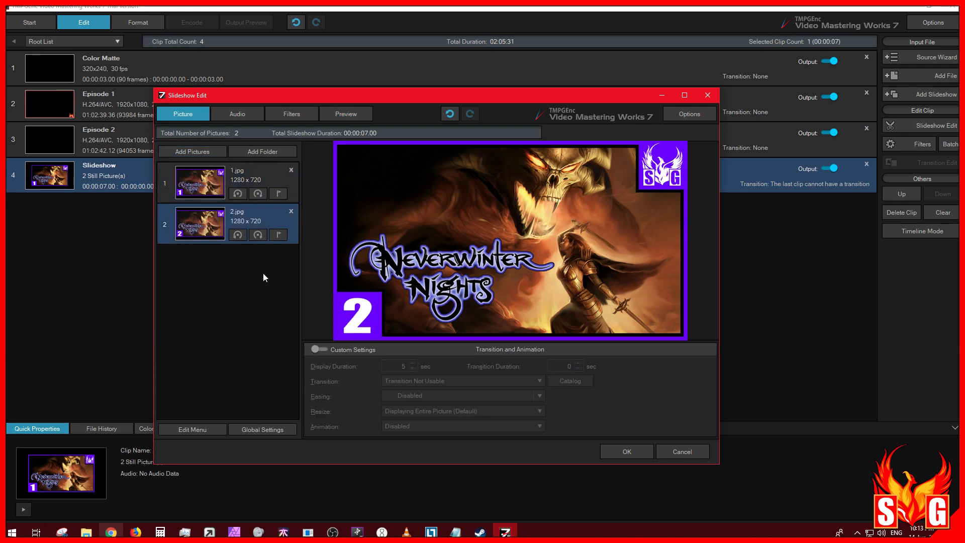
pyautogui.press('Delete')
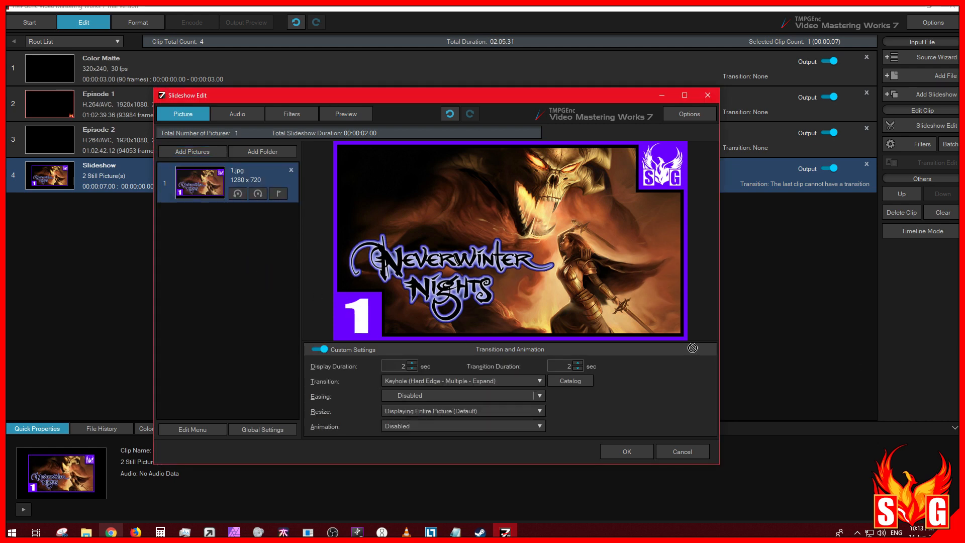
pyautogui.hotkey('ctrl', 'z')
# Compare both slideshow pictures and their settings, and preview the transition from Neverwinter Nights to Lara Croft
pyautogui.click(215, 184)
pyautogui.click(217, 226)
pyautogui.click(184, 187)
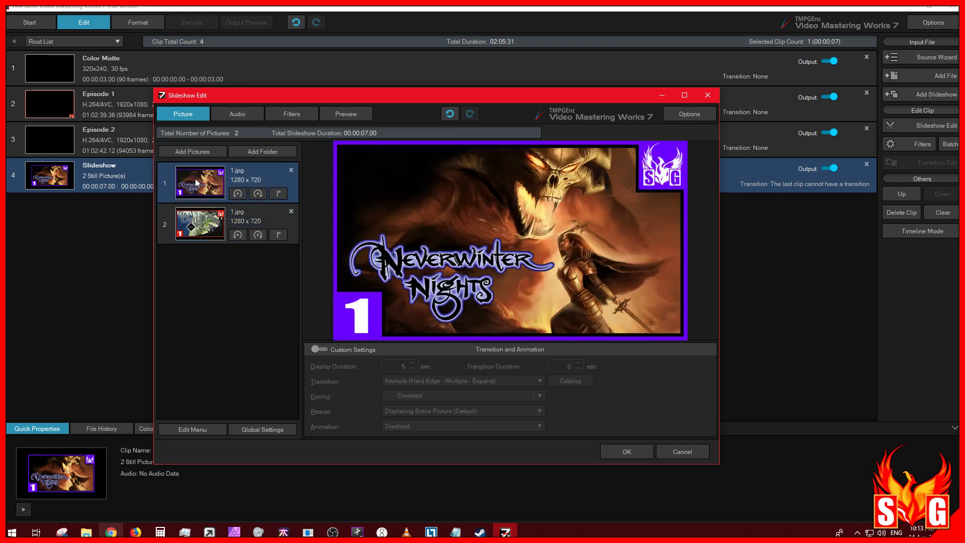
pyautogui.click(208, 229)
pyautogui.click(206, 190)
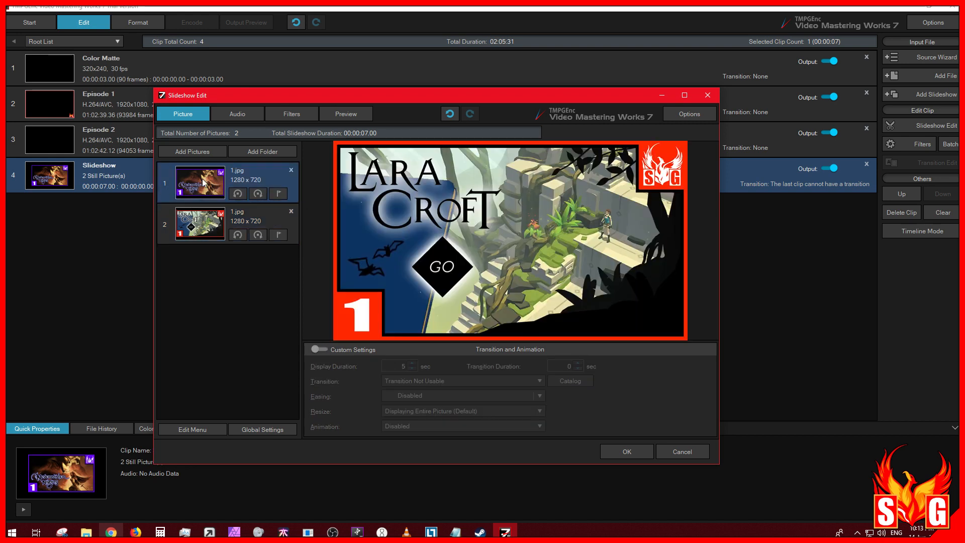
pyautogui.click(205, 223)
pyautogui.click(221, 196)
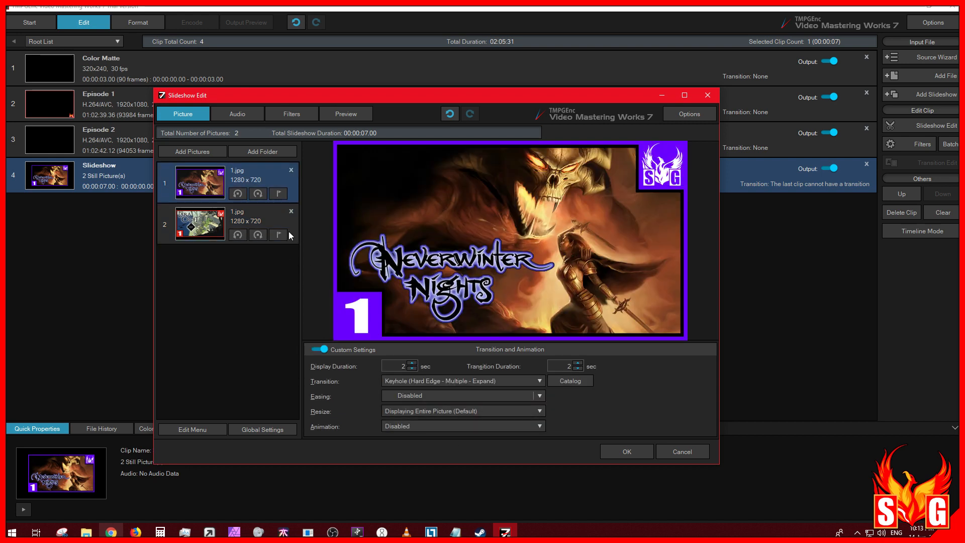
pyautogui.click(344, 115)
pyautogui.click(386, 452)
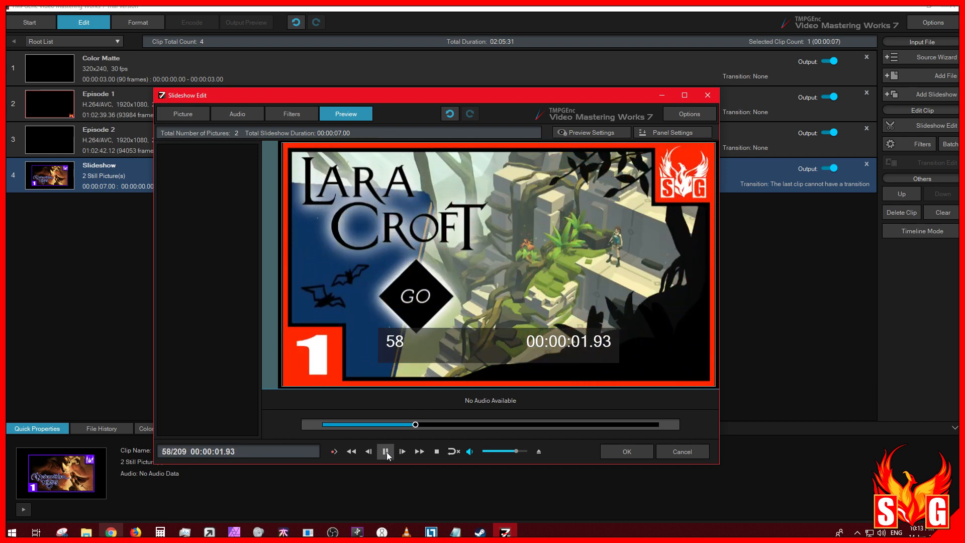
pyautogui.click(386, 453)
pyautogui.click(176, 115)
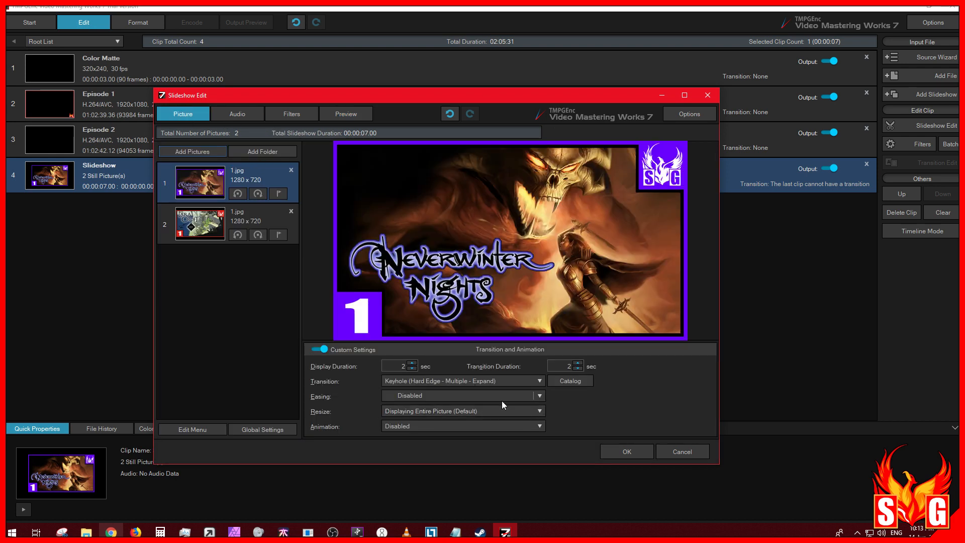
# Set the first picture's transition easing to Exponential, mode In, with an exponent of 2
pyautogui.click(427, 396)
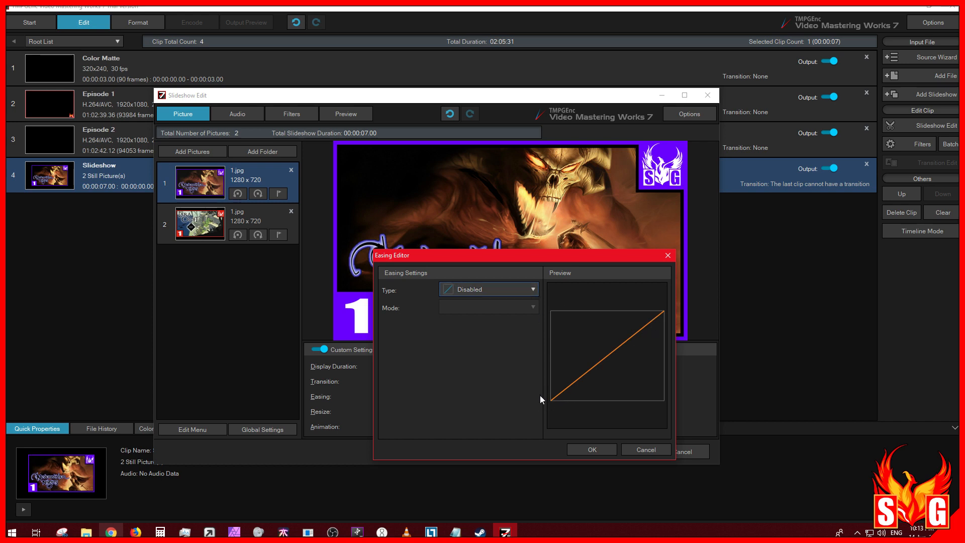
pyautogui.moveTo(561, 257); pyautogui.dragTo(335, 294)
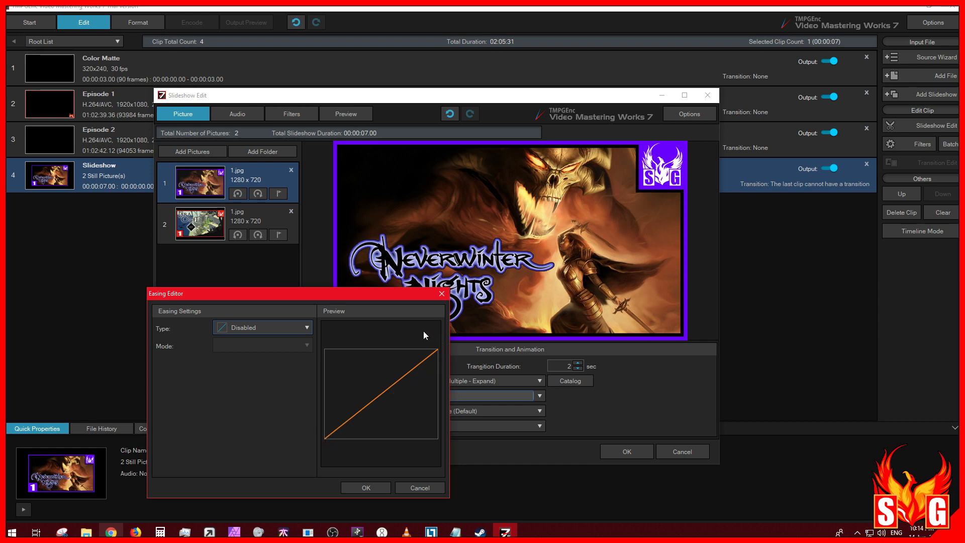
pyautogui.click(280, 325)
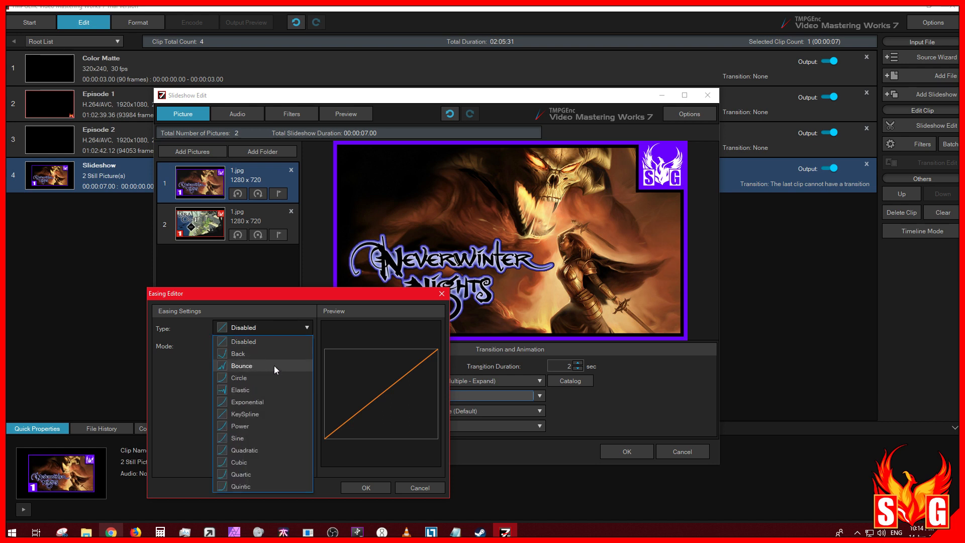
pyautogui.click(257, 404)
pyautogui.moveTo(368, 294); pyautogui.dragTo(227, 295)
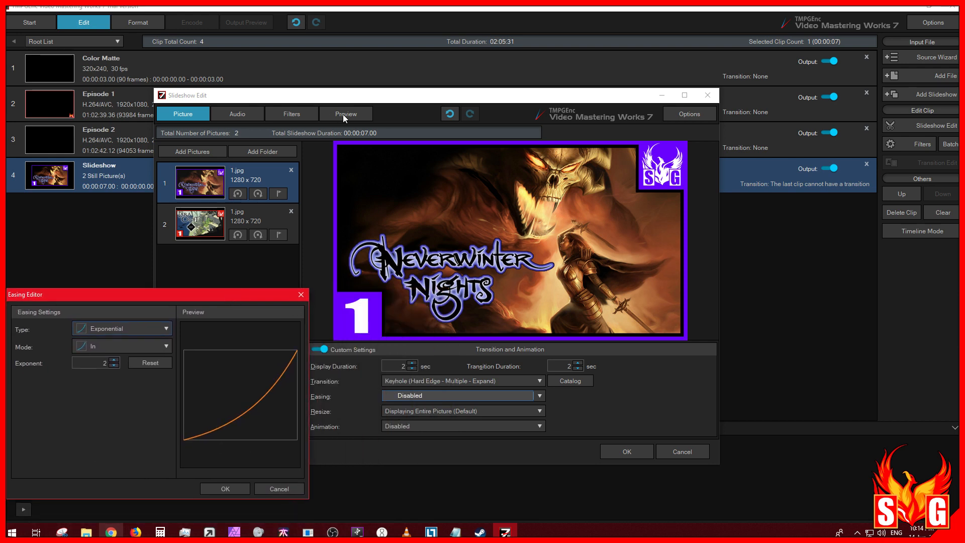
pyautogui.click(227, 488)
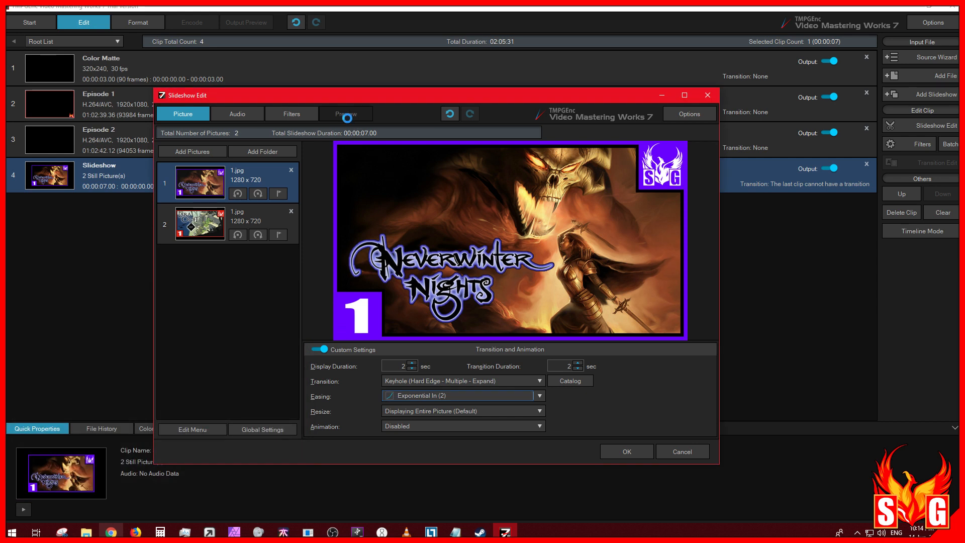
# Play the slideshow preview to check the transition with Exponential easing, and return to the picture settings
pyautogui.moveTo(525, 425); pyautogui.dragTo(294, 419)
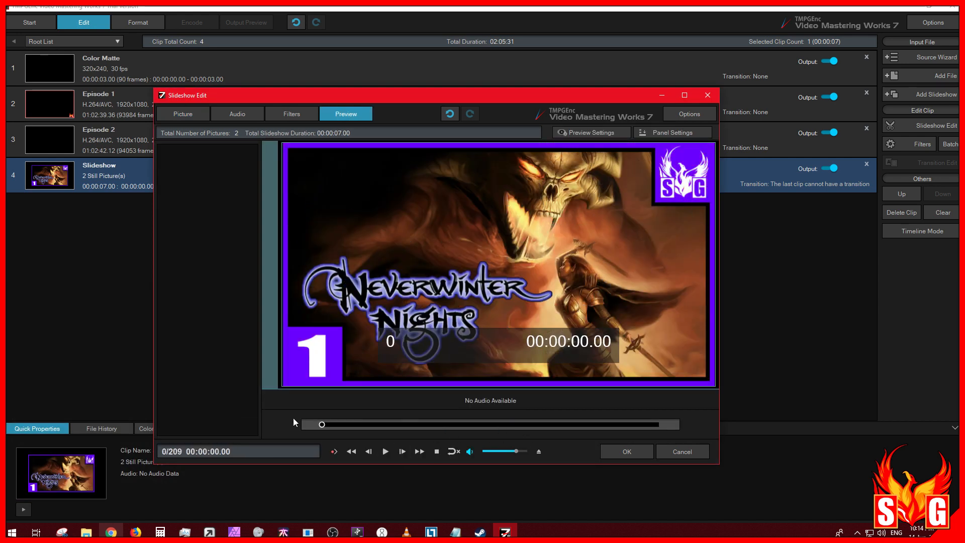
pyautogui.click(382, 451)
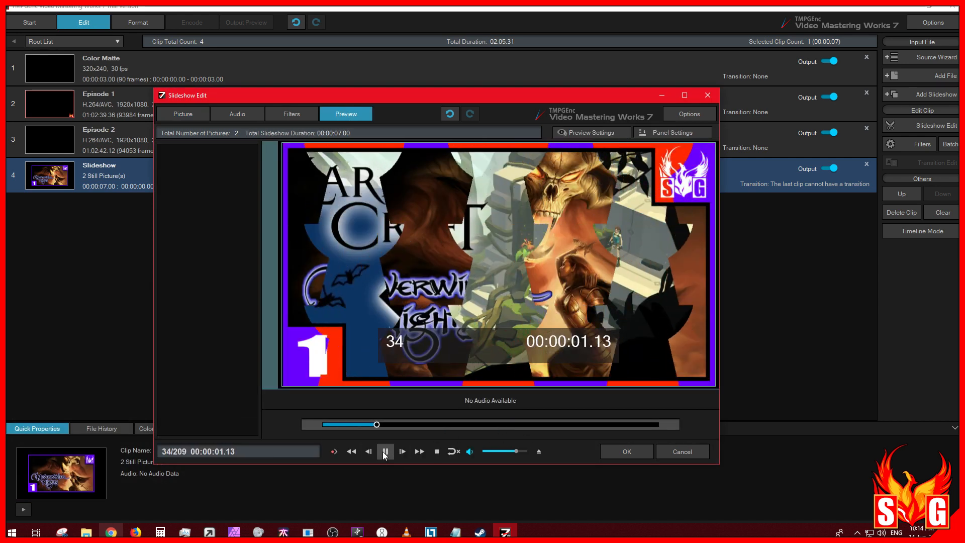
pyautogui.click(386, 451)
pyautogui.click(186, 114)
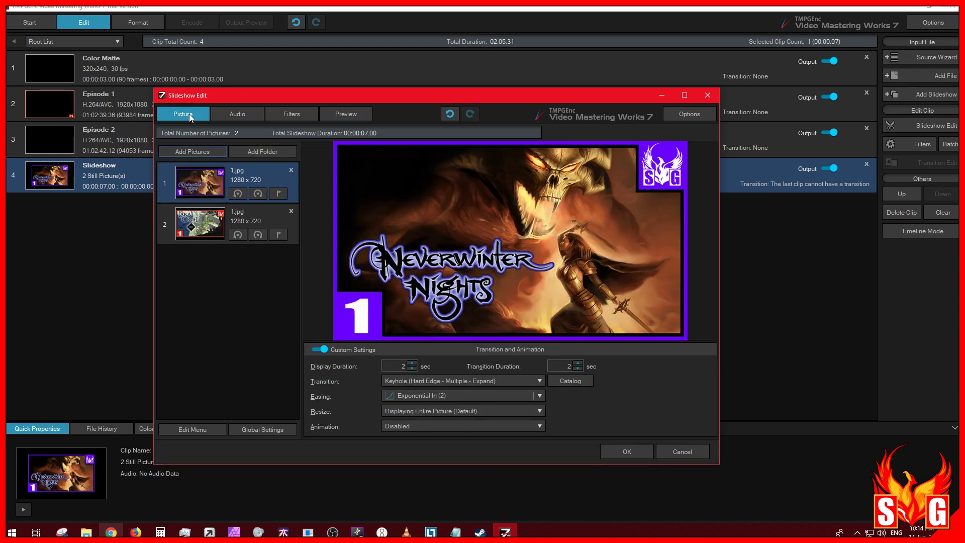
# Change the first picture's transition to Slide In (Left)
pyautogui.click(468, 381)
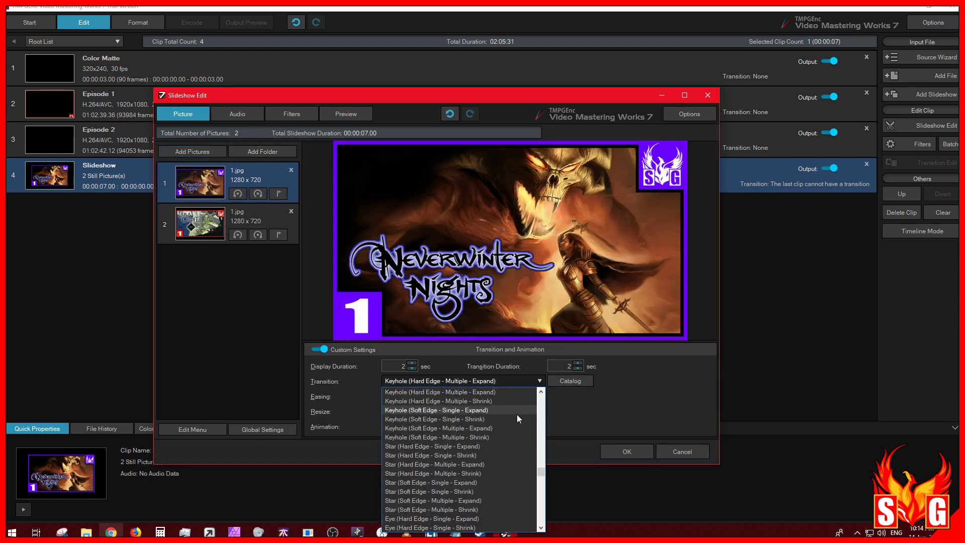
pyautogui.moveTo(540, 472); pyautogui.dragTo(542, 392)
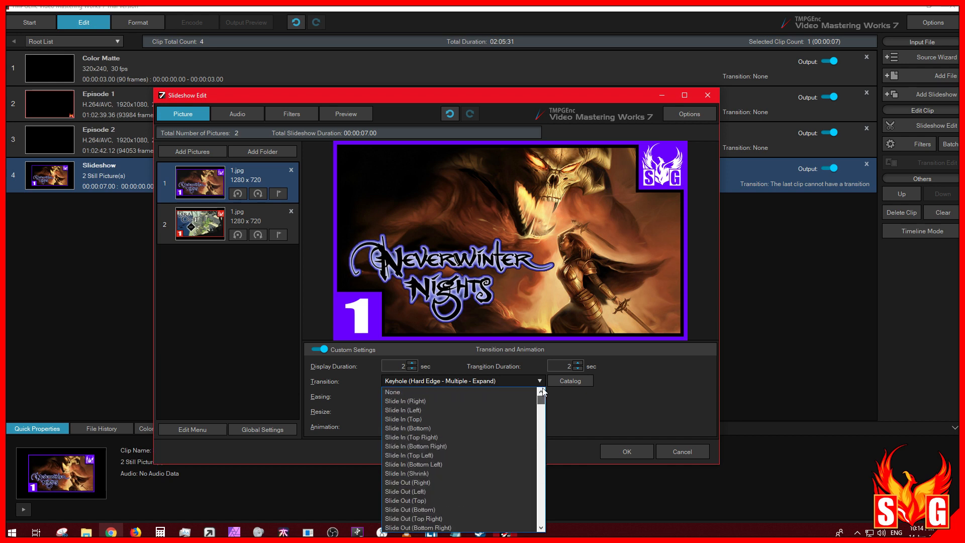
pyautogui.click(481, 411)
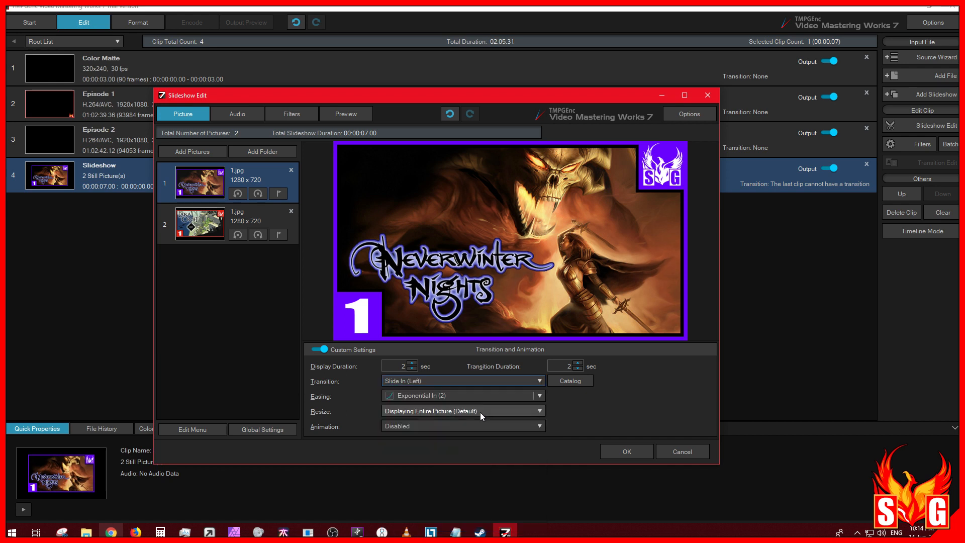
# Review the Slide In transitions in the transition catalog and keep Slide In (Left) for the first picture
pyautogui.click(493, 380)
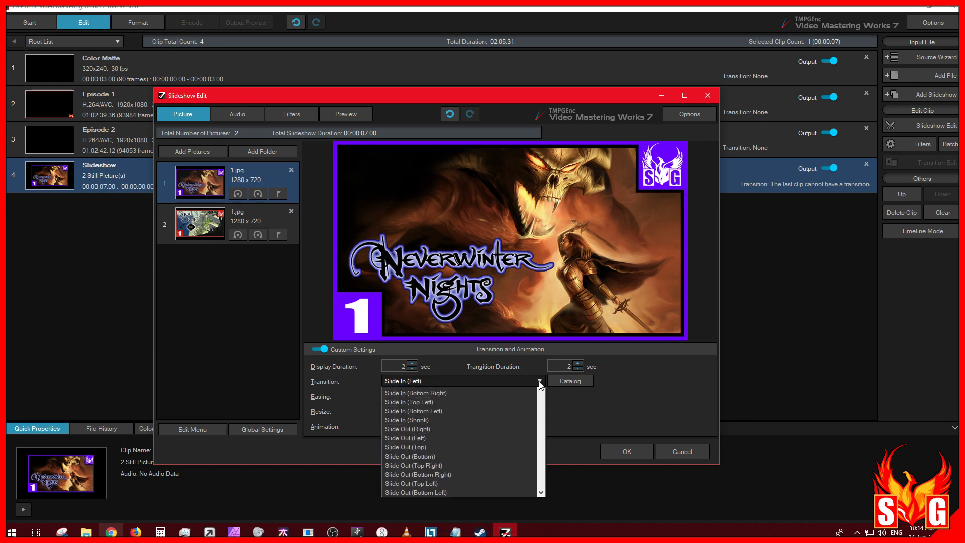
pyautogui.click(572, 382)
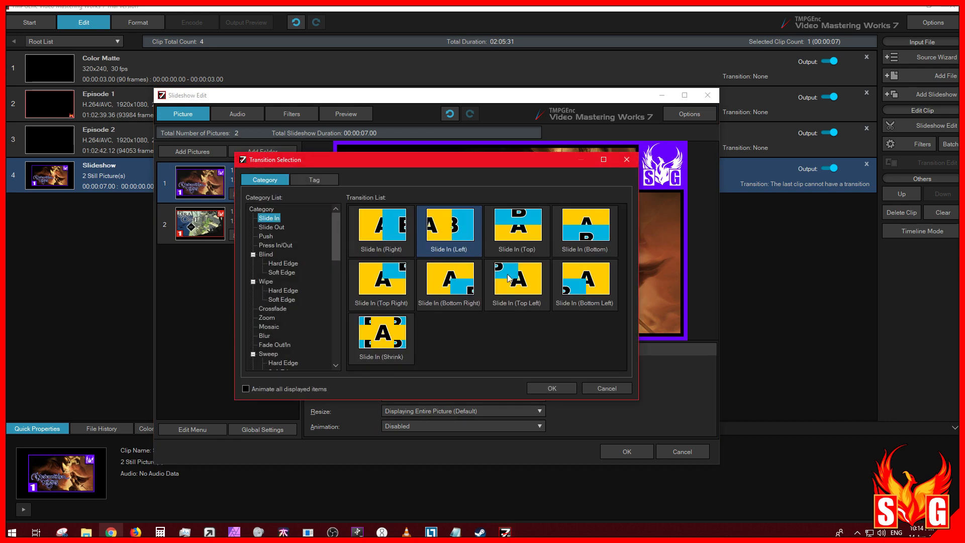
pyautogui.click(555, 389)
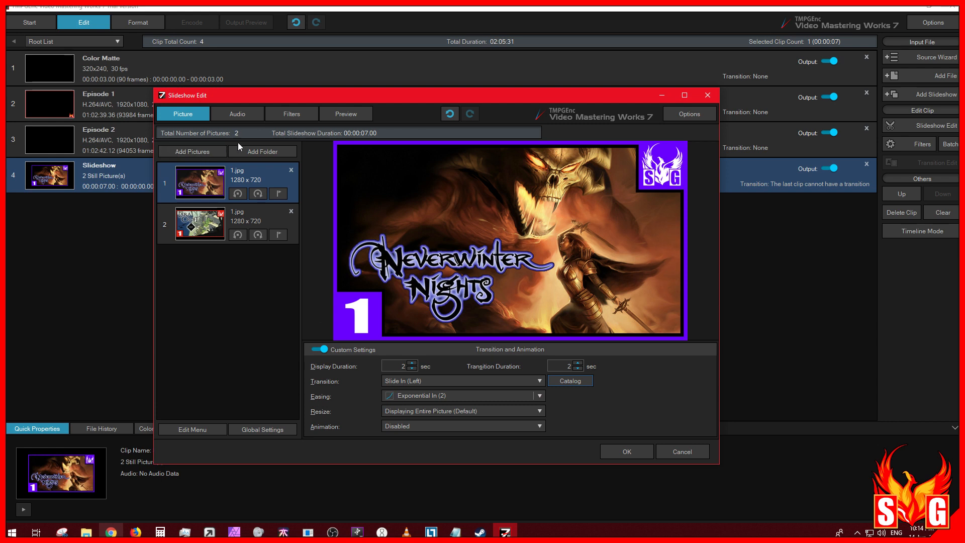
# Play the slideshow preview from the start to check the Slide In (Left) transition, and return to the picture settings
pyautogui.click(347, 116)
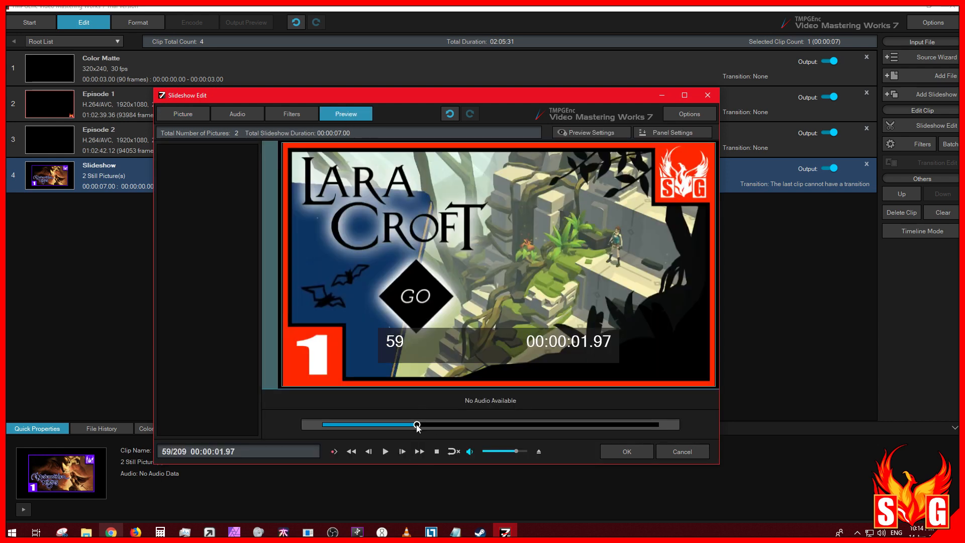
pyautogui.moveTo(418, 425); pyautogui.dragTo(315, 431)
pyautogui.click(385, 453)
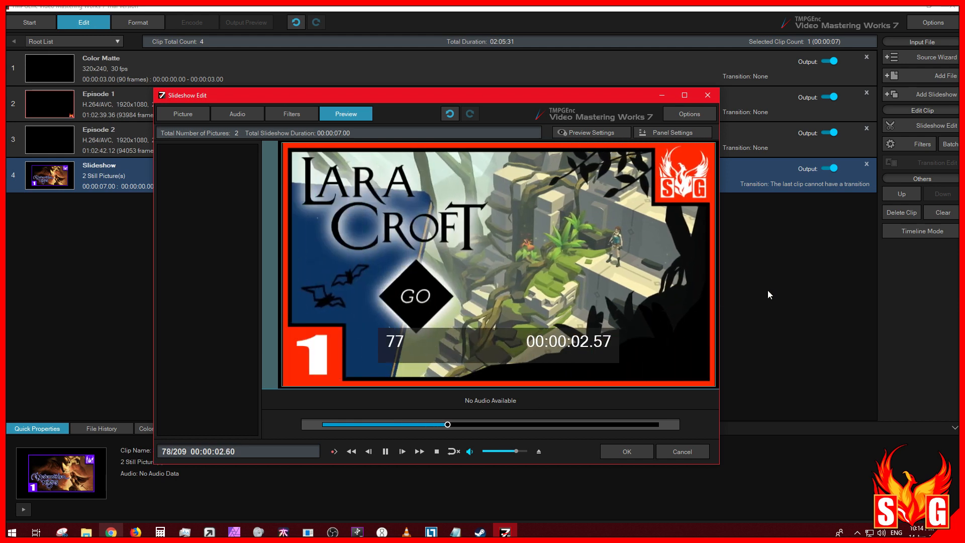
pyautogui.click(325, 425)
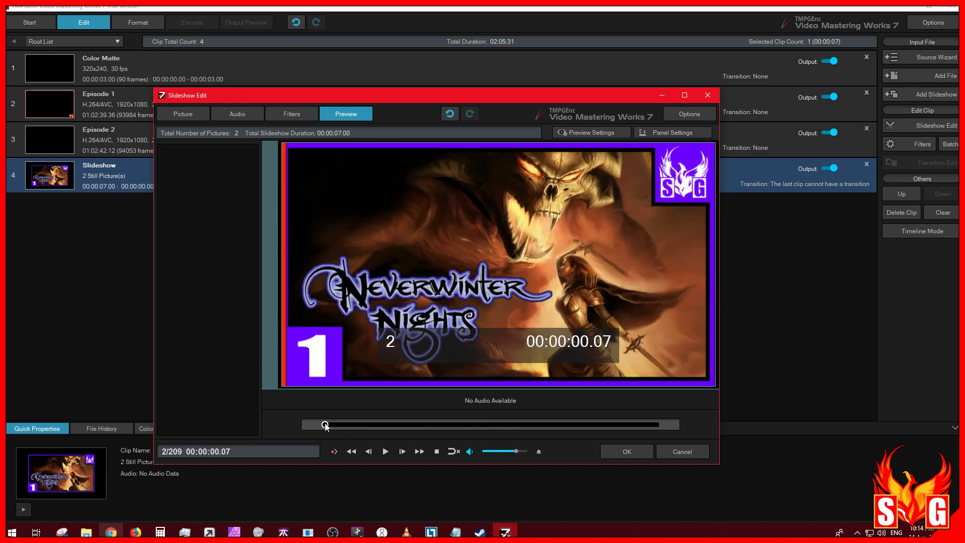
pyautogui.click(386, 451)
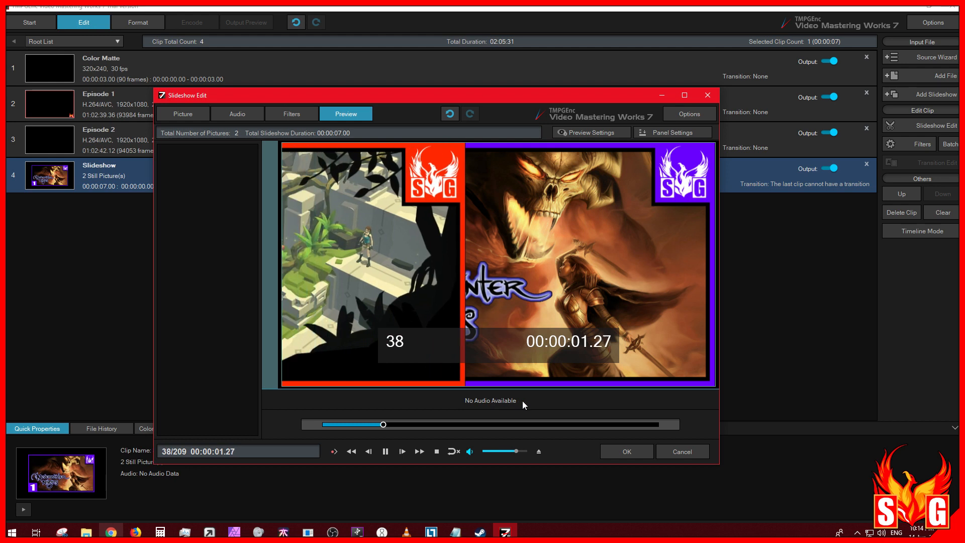
pyautogui.click(385, 451)
pyautogui.click(183, 113)
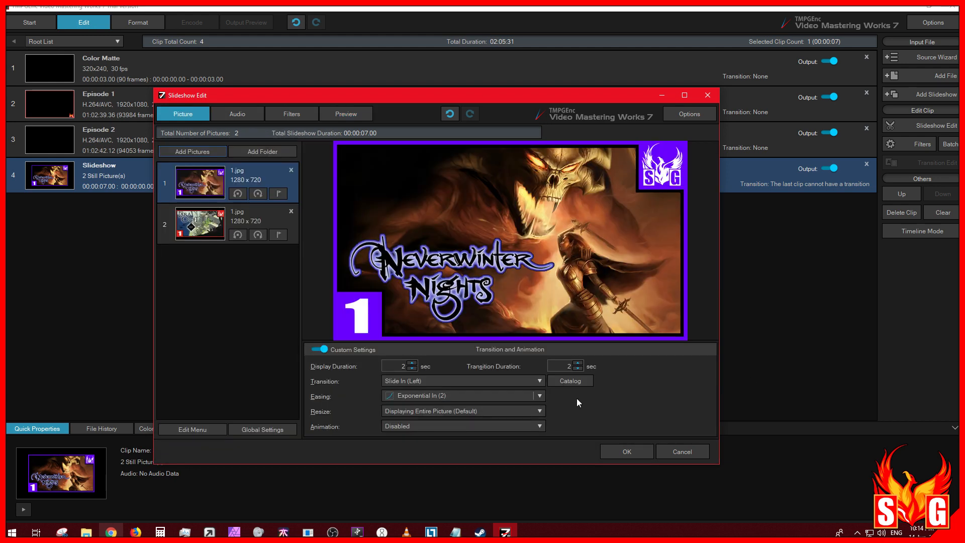
# Set the first picture's transition easing to Elastic, mode In, with 3 oscillations and springiness 3
pyautogui.click(478, 395)
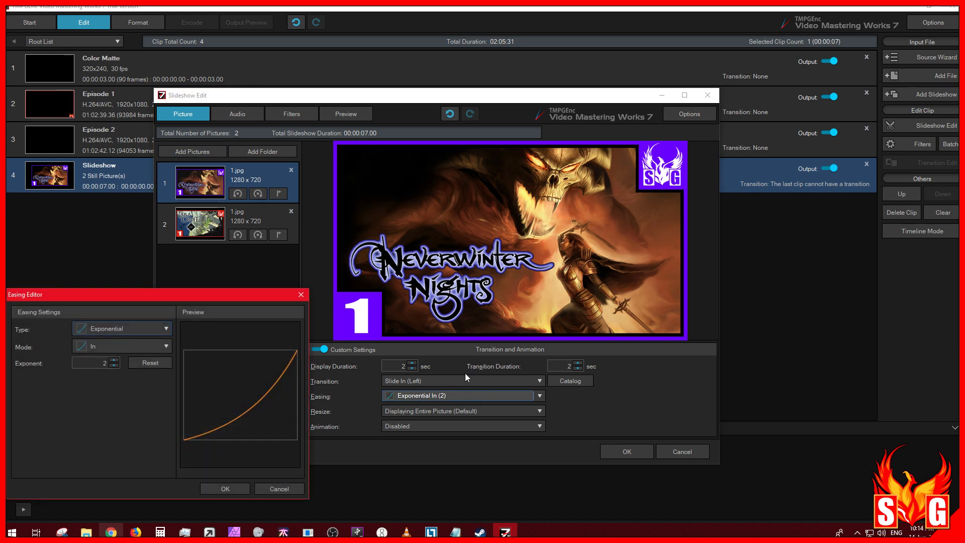
pyautogui.click(143, 326)
pyautogui.click(120, 394)
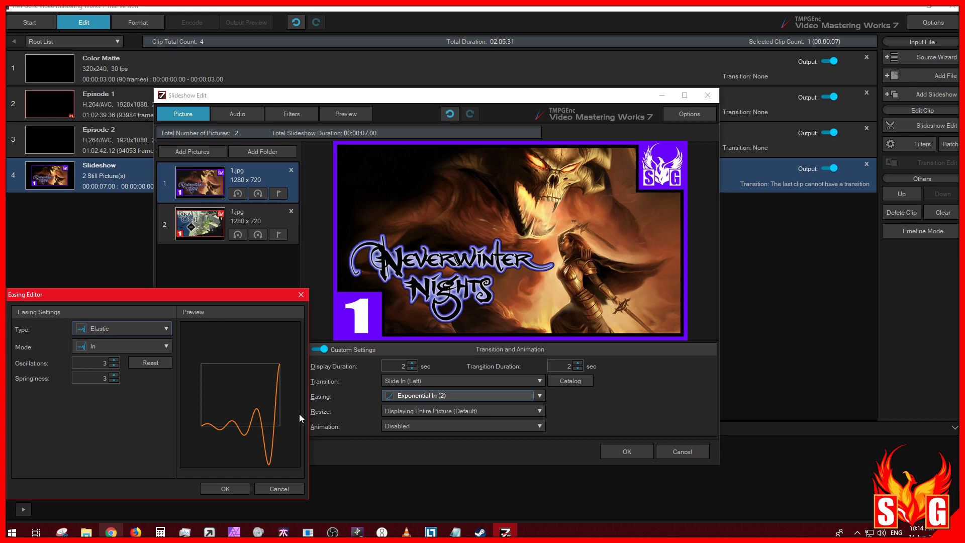
pyautogui.click(233, 487)
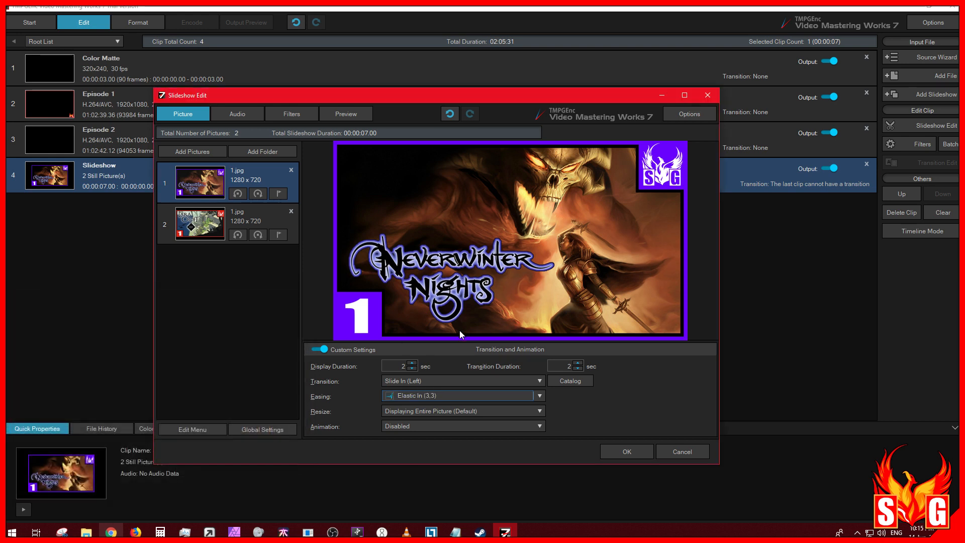
# Play the slideshow preview from the start to check the Elastic In easing, and return to the picture settings
pyautogui.click(358, 113)
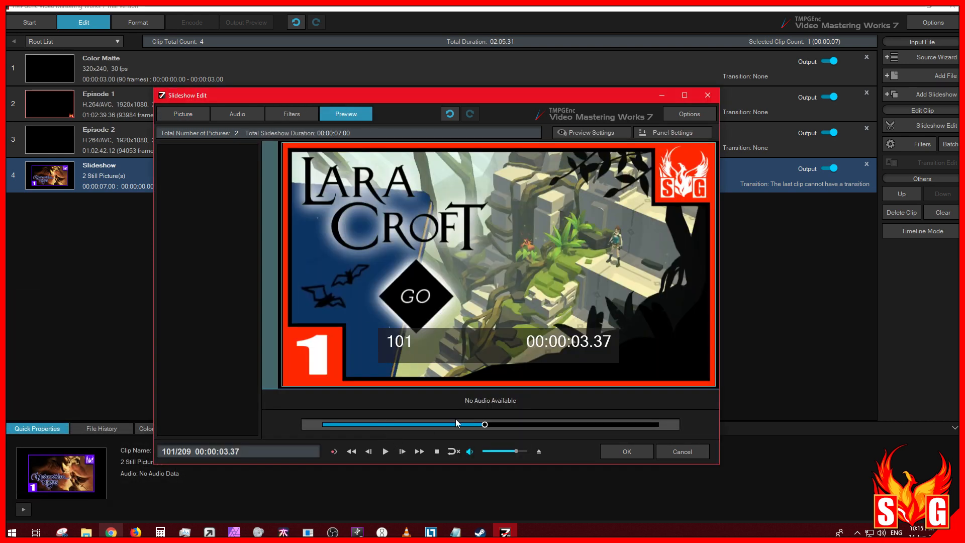
pyautogui.moveTo(485, 425); pyautogui.dragTo(324, 425)
pyautogui.click(386, 451)
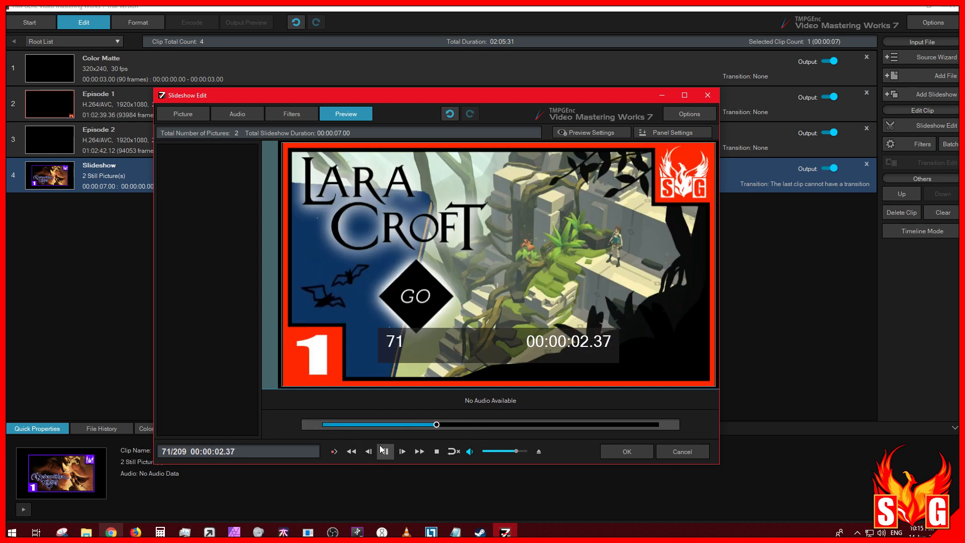
pyautogui.click(385, 451)
pyautogui.click(197, 116)
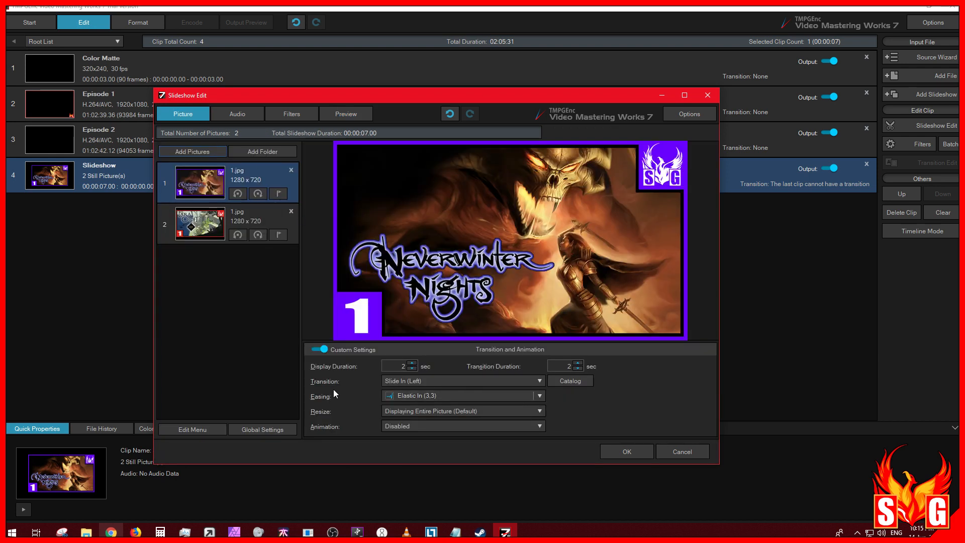
# Review the recently used easings and the easing types offered in the Easing Editor
pyautogui.click(540, 395)
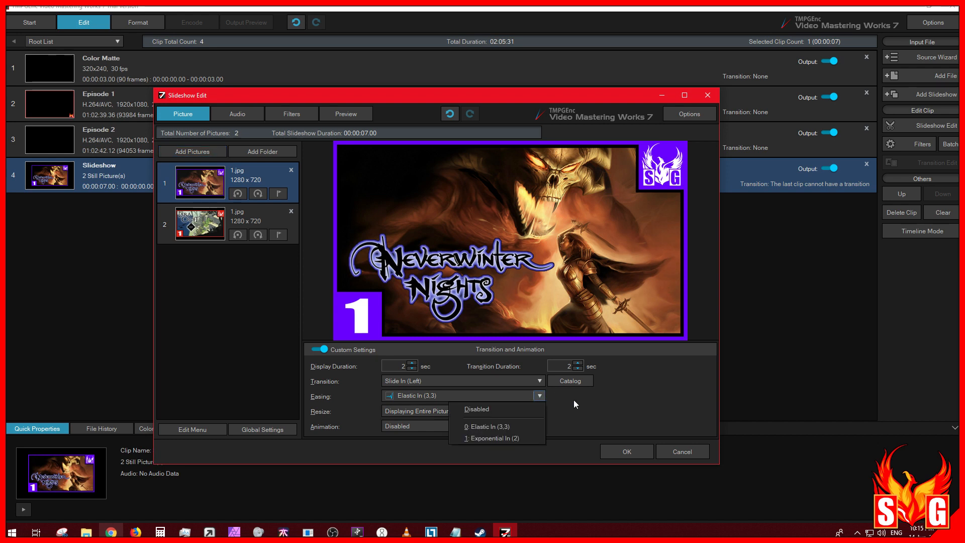
pyautogui.click(540, 396)
pyautogui.click(497, 396)
pyautogui.moveTo(264, 294); pyautogui.dragTo(449, 249)
pyautogui.click(342, 282)
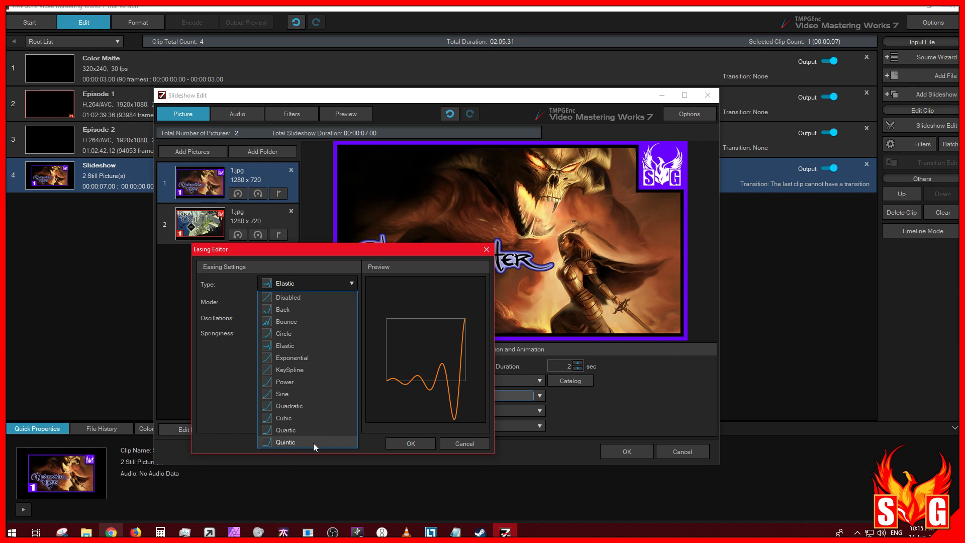
pyautogui.click(231, 355)
# Try the Out mode for the Elastic easing, and apply In-Out with 3 oscillations and springiness 3
pyautogui.click(340, 301)
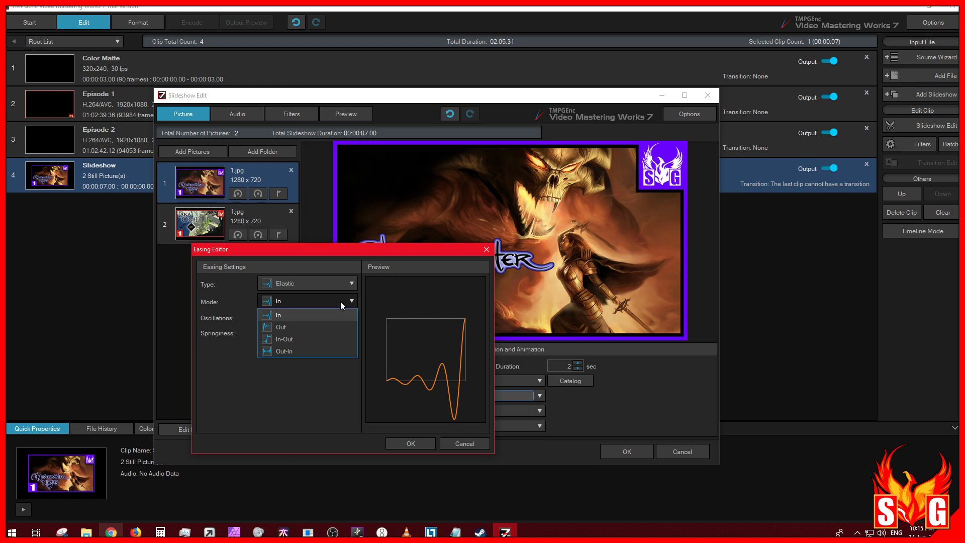
pyautogui.click(327, 329)
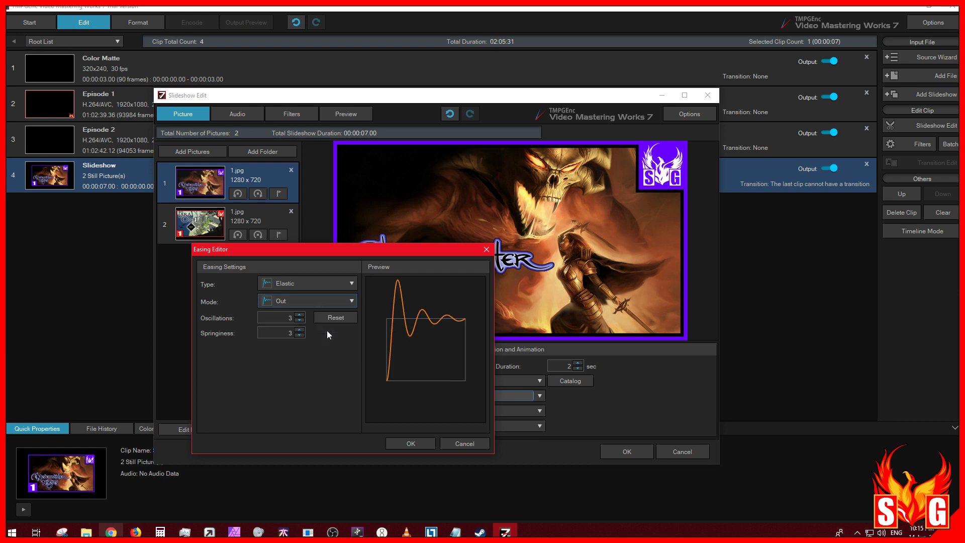
pyautogui.click(338, 283)
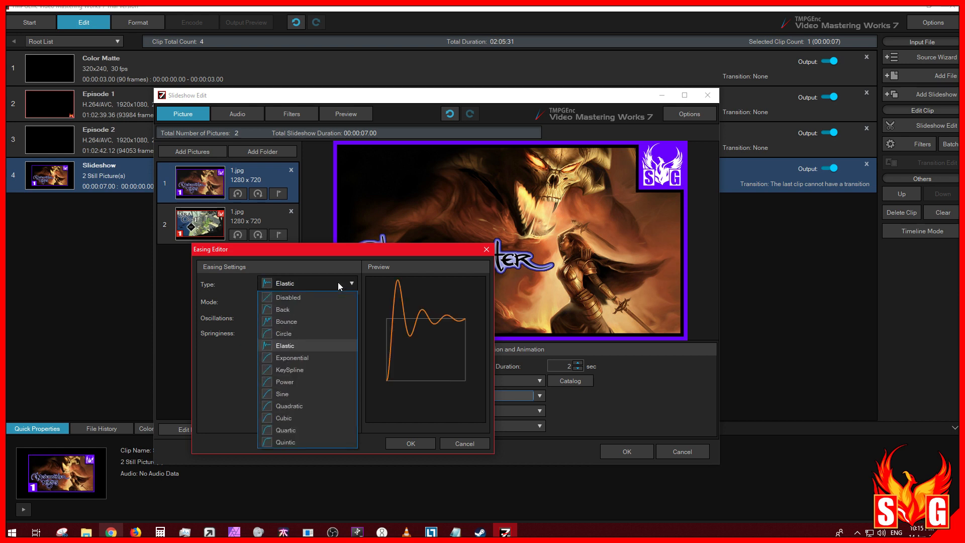
pyautogui.click(330, 346)
pyautogui.click(319, 300)
pyautogui.click(284, 339)
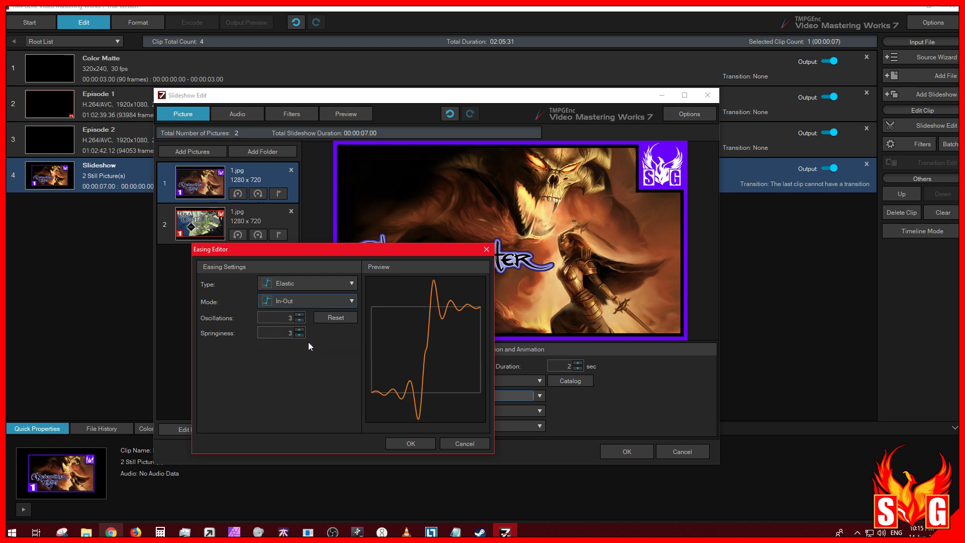
pyautogui.click(407, 443)
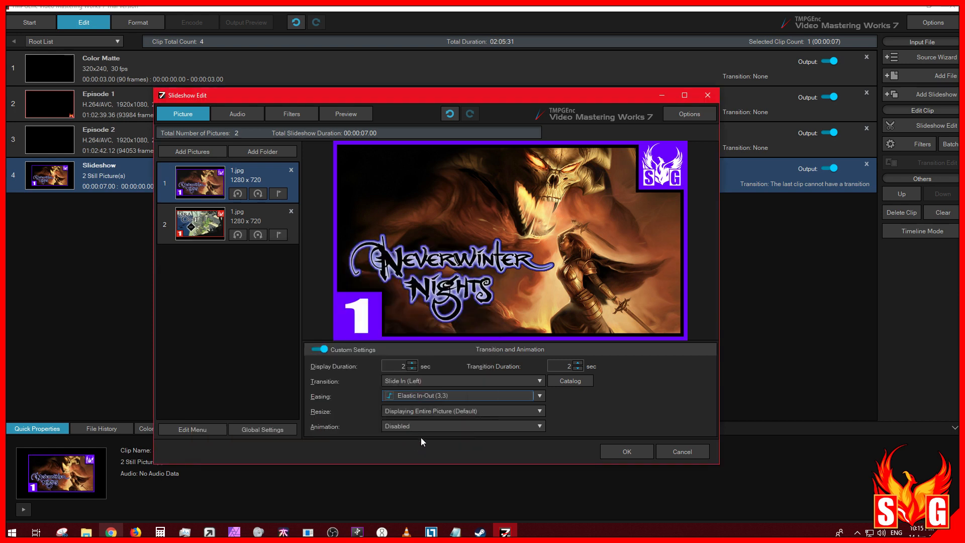
# Play the slideshow preview from the start to check the Elastic In-Out easing, and return to the picture settings
pyautogui.click(337, 116)
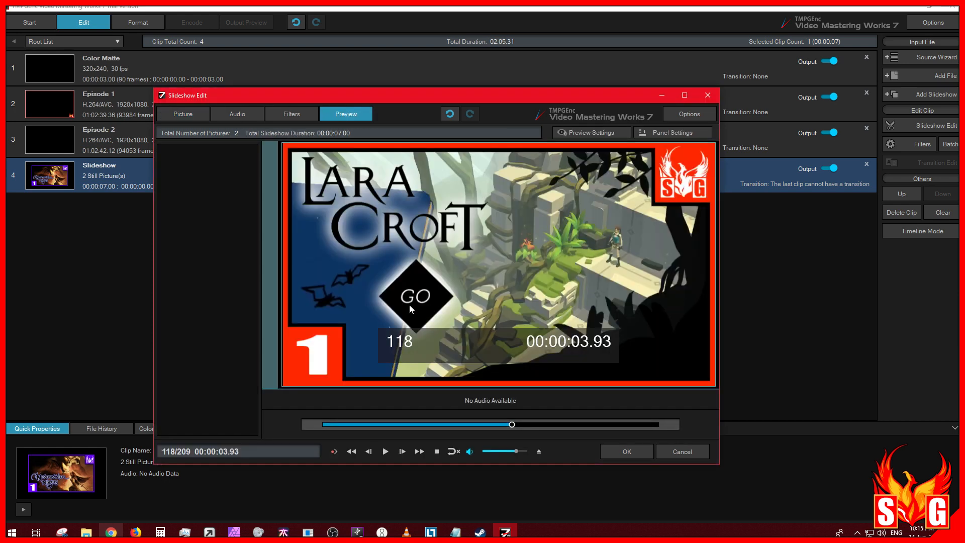
pyautogui.moveTo(512, 424); pyautogui.dragTo(276, 416)
pyautogui.click(385, 452)
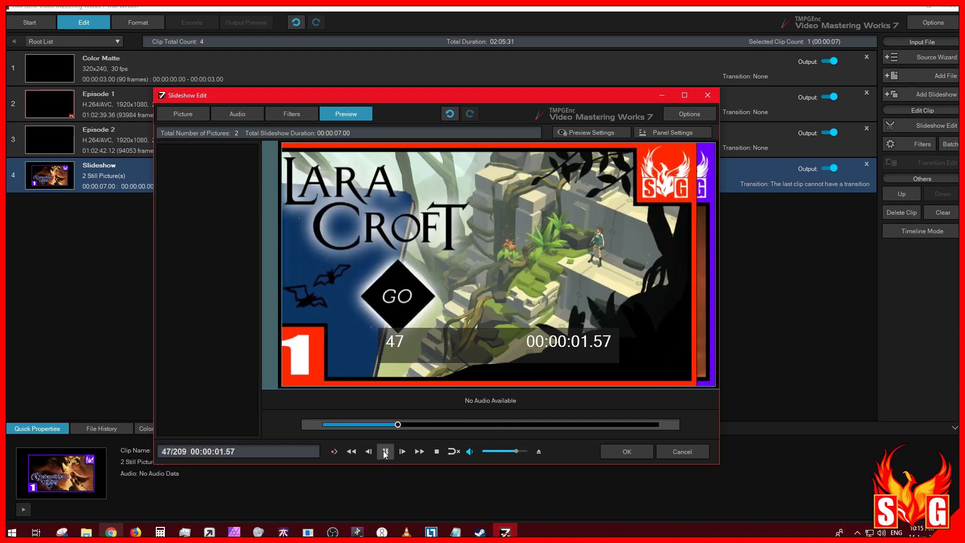
pyautogui.click(386, 452)
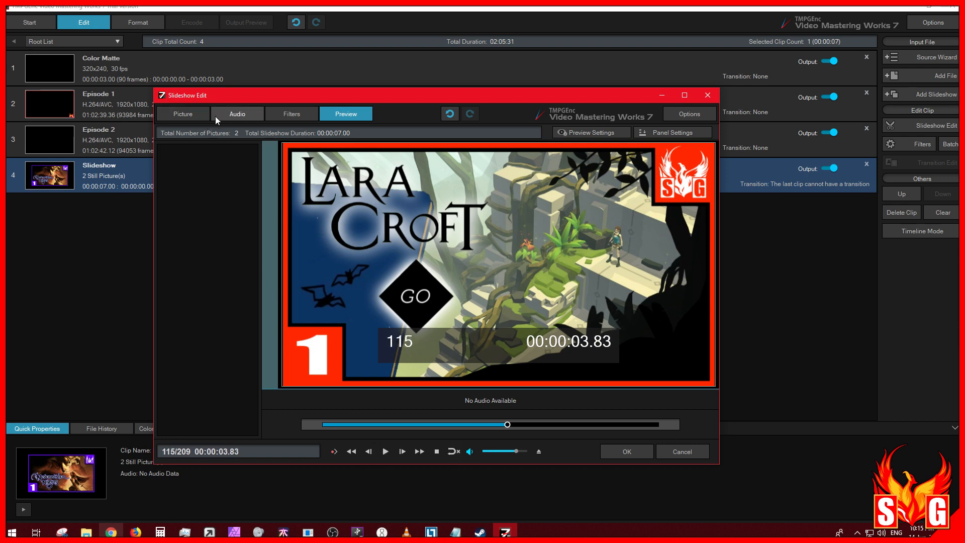
pyautogui.click(195, 116)
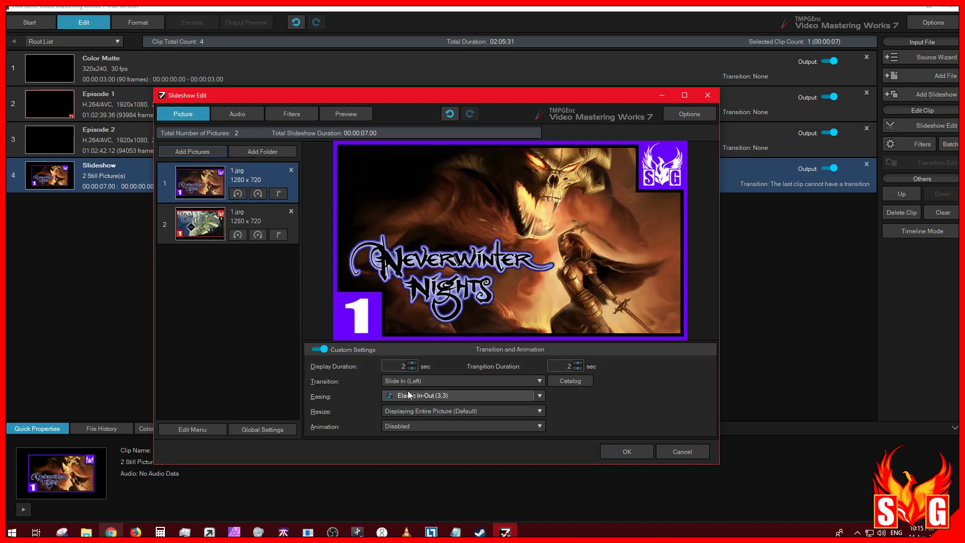
# Disable the first picture's transition easing and set its resize mode to Zooming to Fit without Extra Border
pyautogui.click(454, 396)
pyautogui.click(315, 282)
pyautogui.click(331, 299)
pyautogui.click(419, 444)
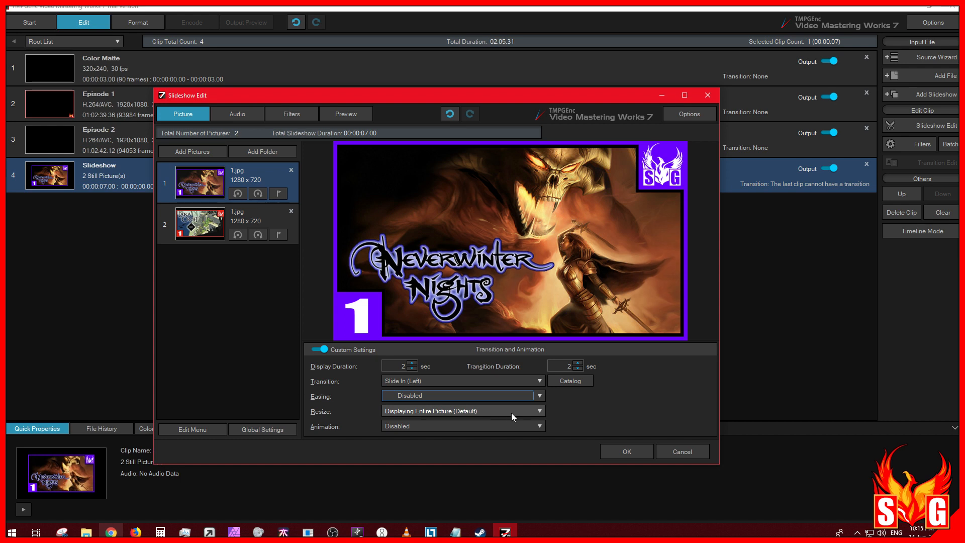
pyautogui.click(512, 412)
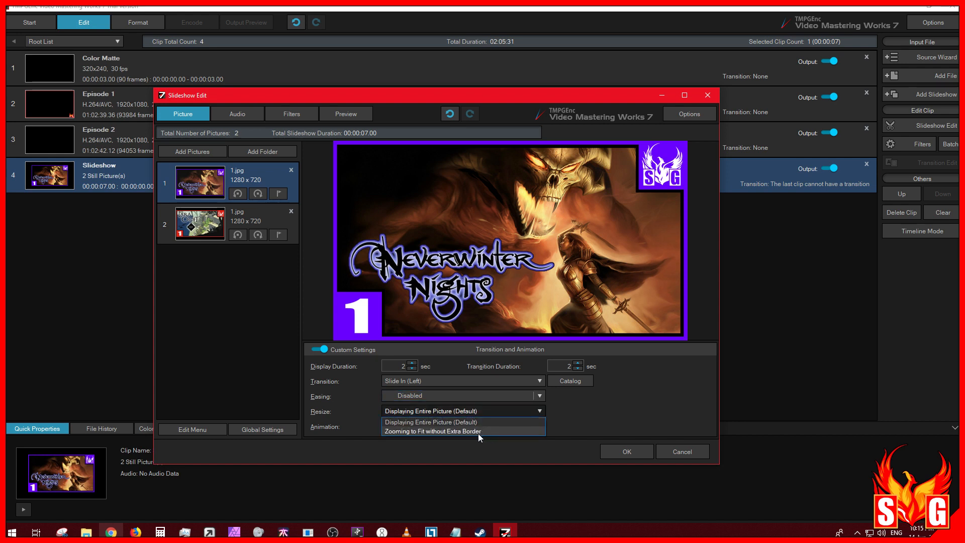
pyautogui.click(516, 431)
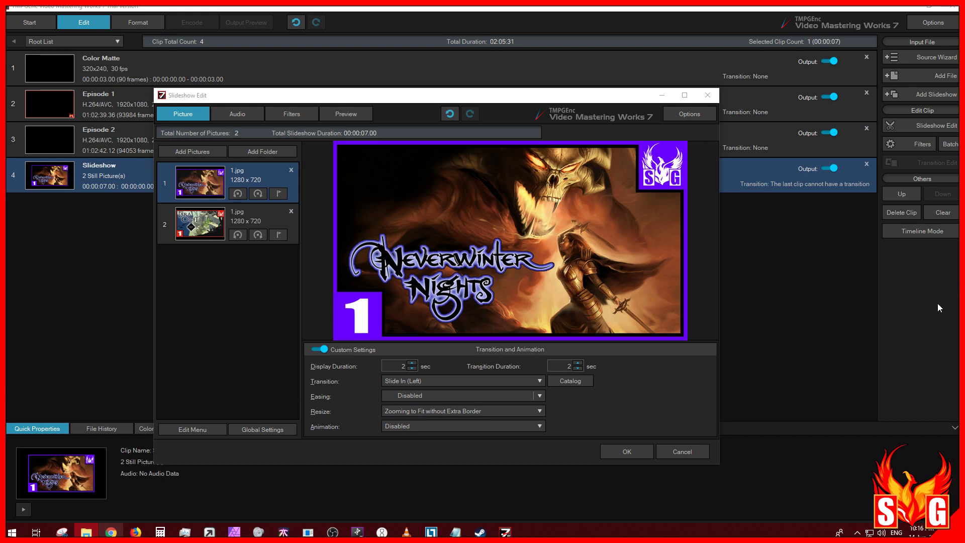
# Set the first picture's animation to Zoom-In
pyautogui.click(436, 426)
pyautogui.click(426, 442)
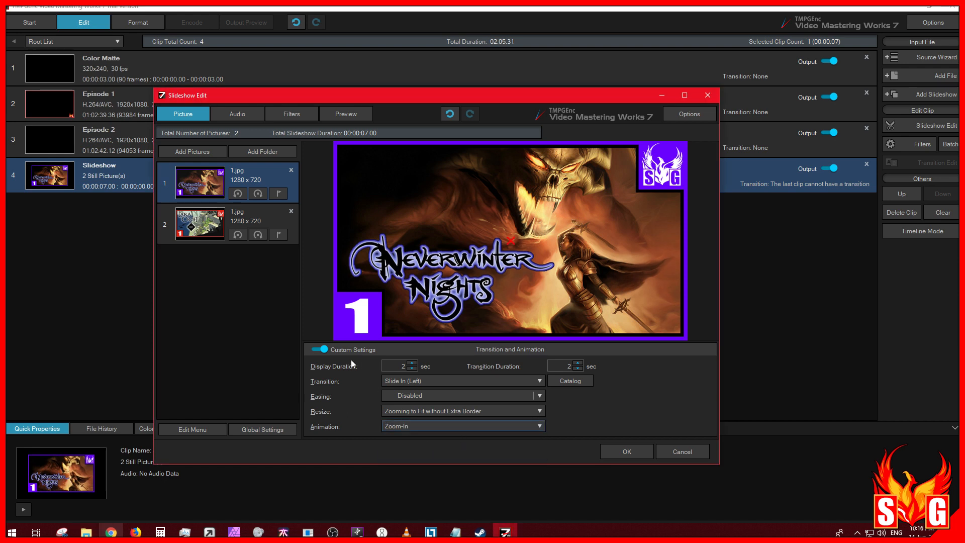
pyautogui.click(539, 426)
pyautogui.click(565, 424)
# Play the slideshow preview twice from the start to check the Zoom-In animation, and return to the picture settings
pyautogui.click(343, 112)
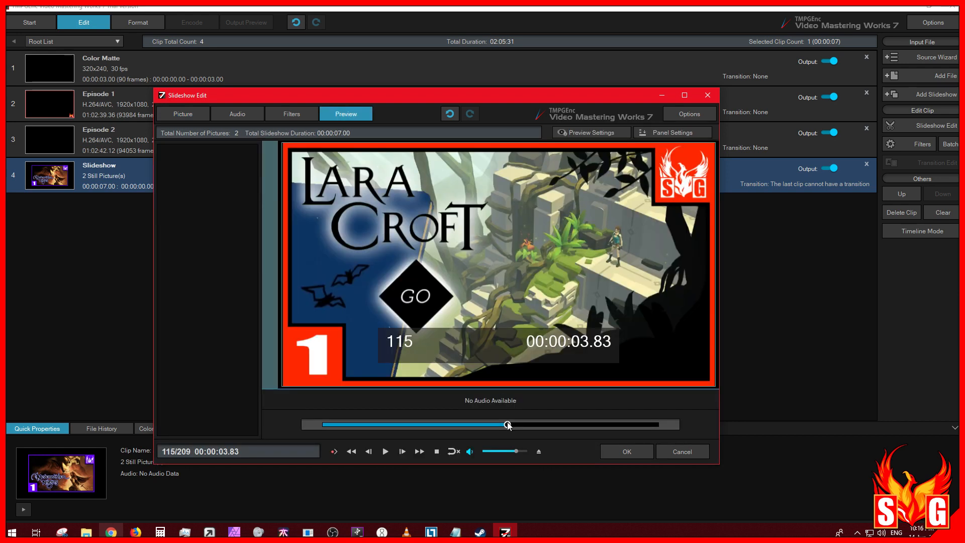
pyautogui.moveTo(508, 425); pyautogui.dragTo(271, 426)
pyautogui.click(386, 452)
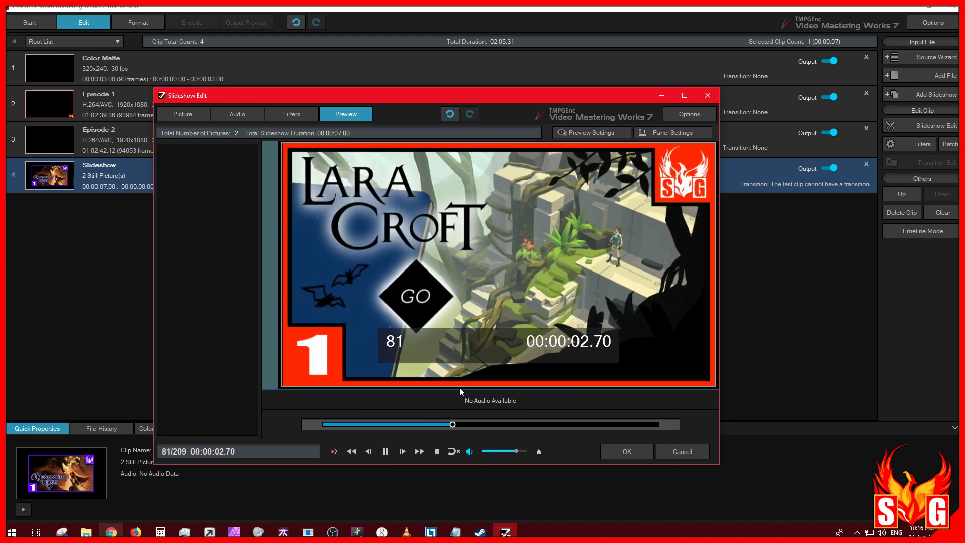
pyautogui.moveTo(499, 417); pyautogui.dragTo(317, 417)
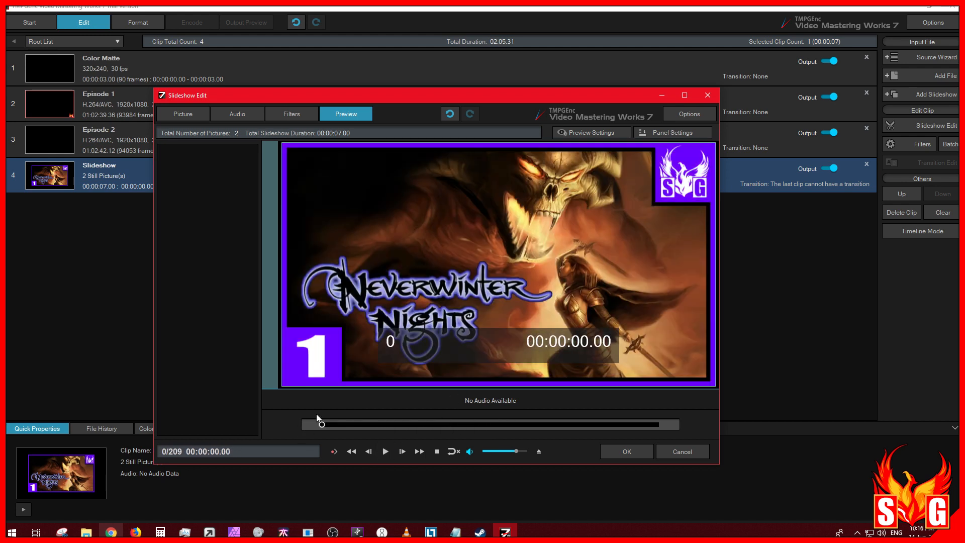
pyautogui.click(385, 456)
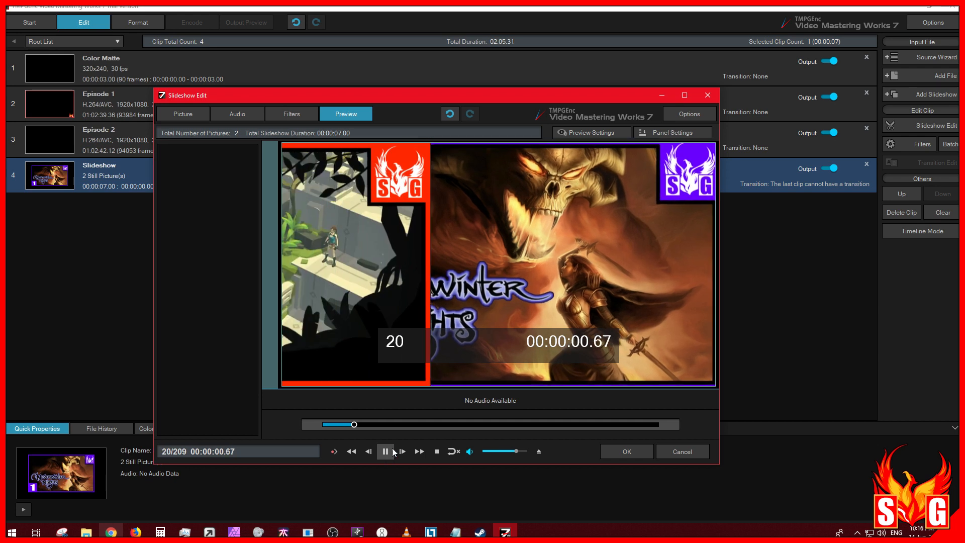
pyautogui.click(393, 454)
pyautogui.click(185, 117)
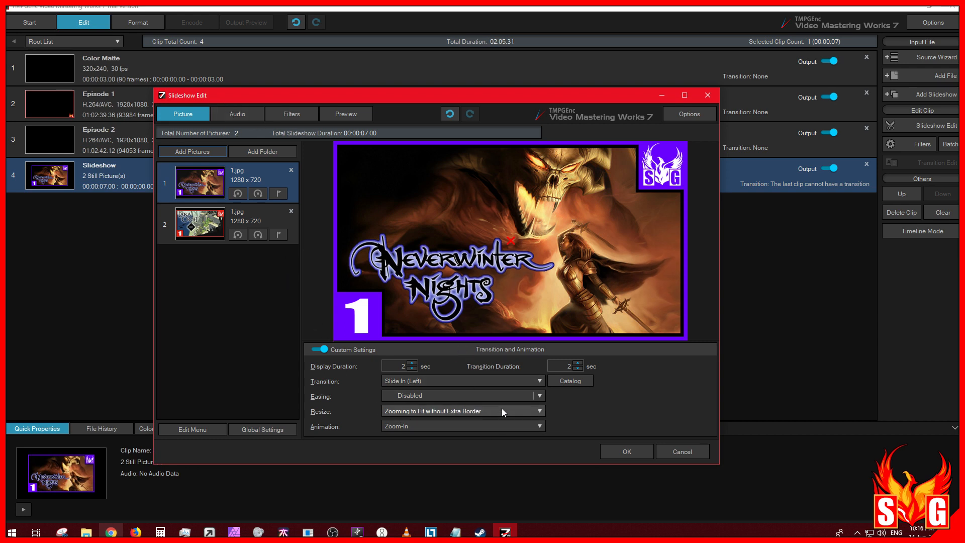
# Set the first picture's animation to Zoom-Out
pyautogui.click(474, 427)
pyautogui.click(446, 455)
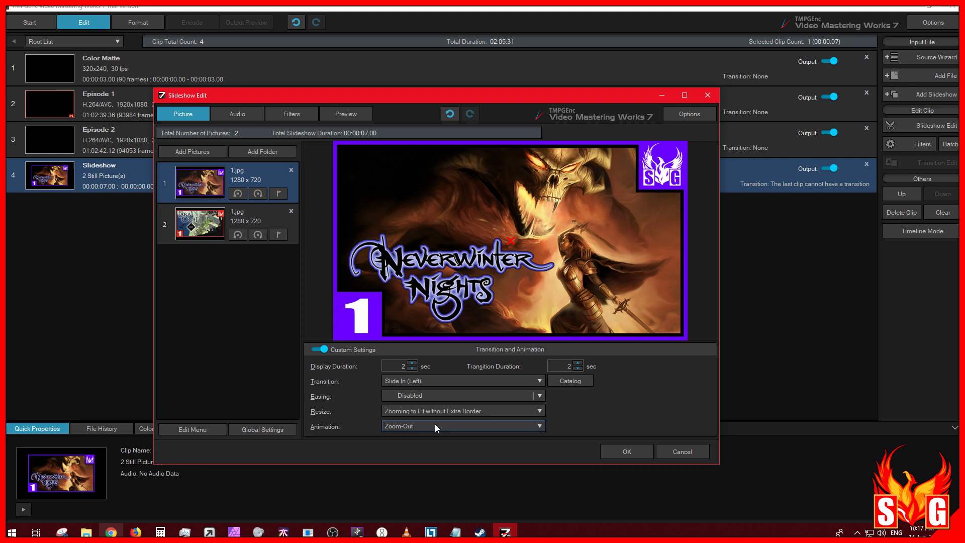
# Play the slideshow preview from the start to check the Zoom-Out animation, and accept the slideshow edits
pyautogui.click(346, 114)
pyautogui.click(351, 451)
pyautogui.click(381, 454)
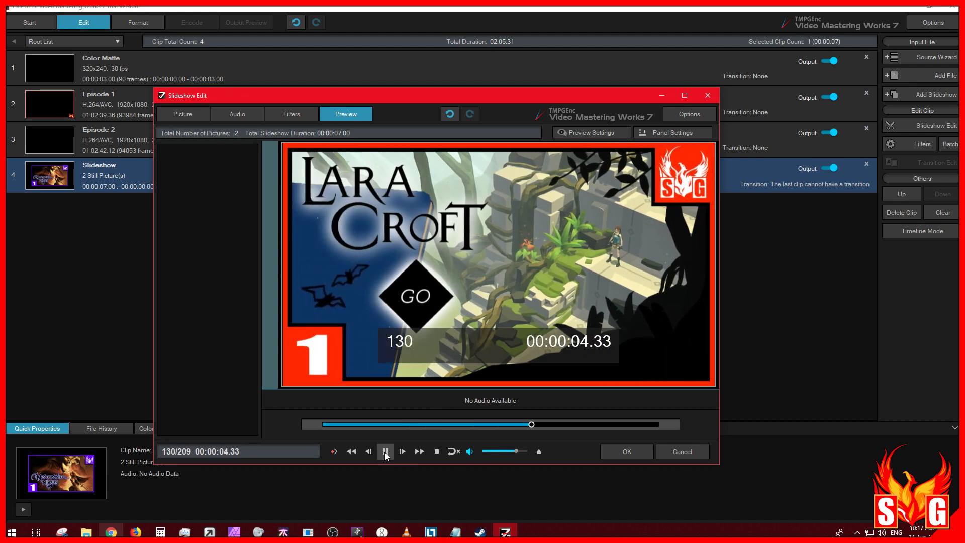
pyautogui.click(385, 452)
pyautogui.click(183, 114)
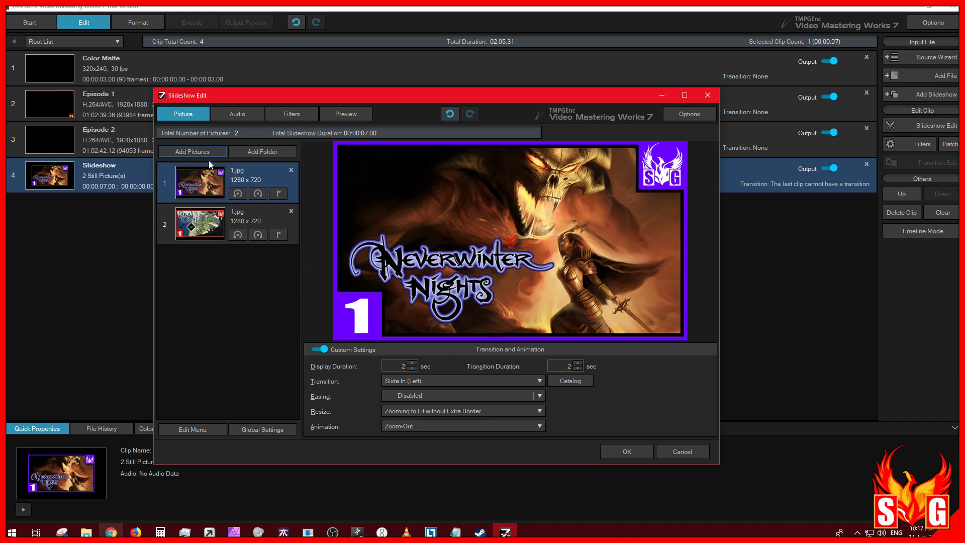
pyautogui.click(627, 451)
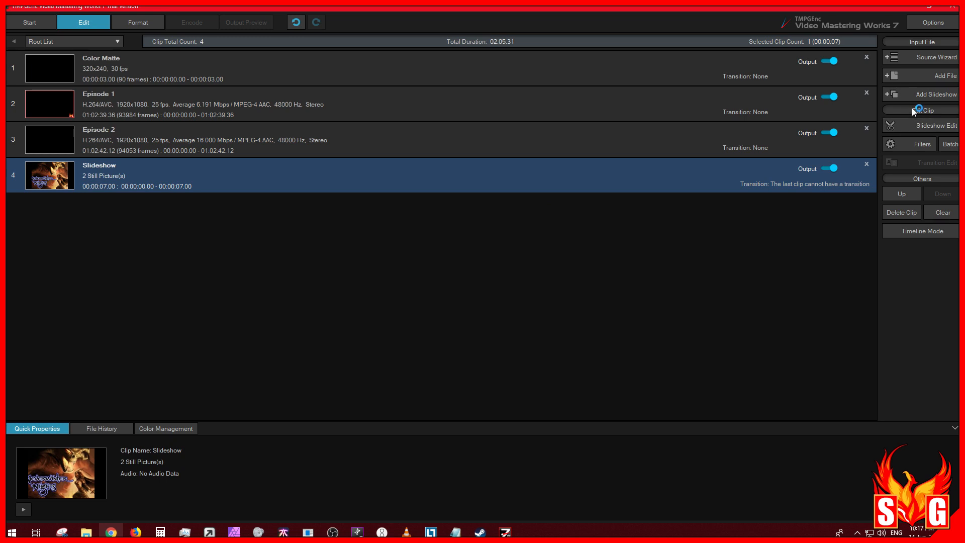
# Move the Episode 1 clip up one place in the clip list and back down again
pyautogui.click(384, 66)
pyautogui.click(394, 126)
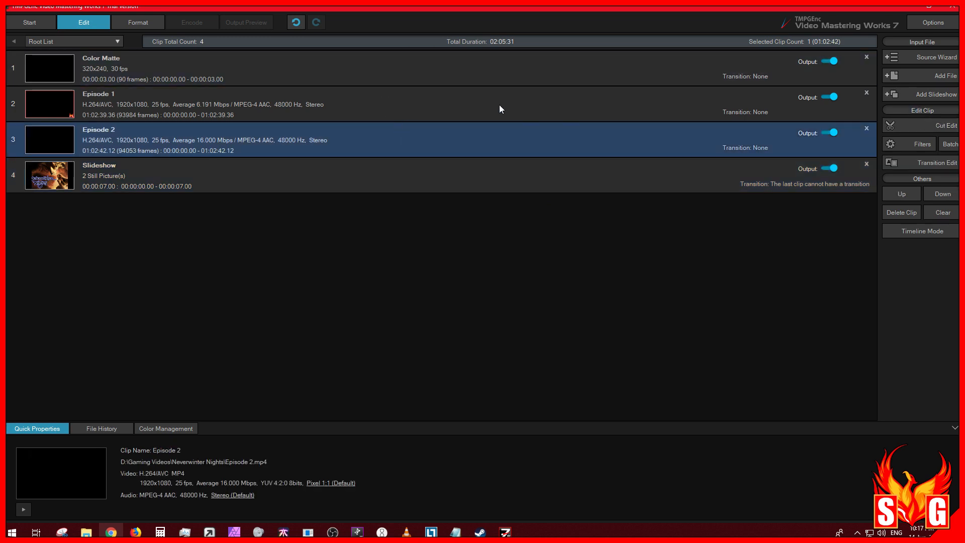
pyautogui.click(499, 104)
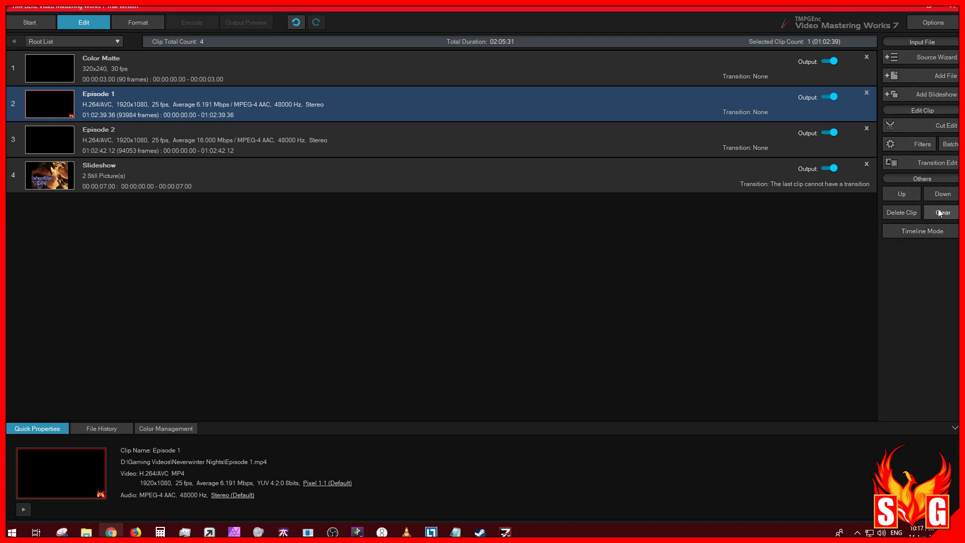
pyautogui.click(907, 193)
pyautogui.click(931, 193)
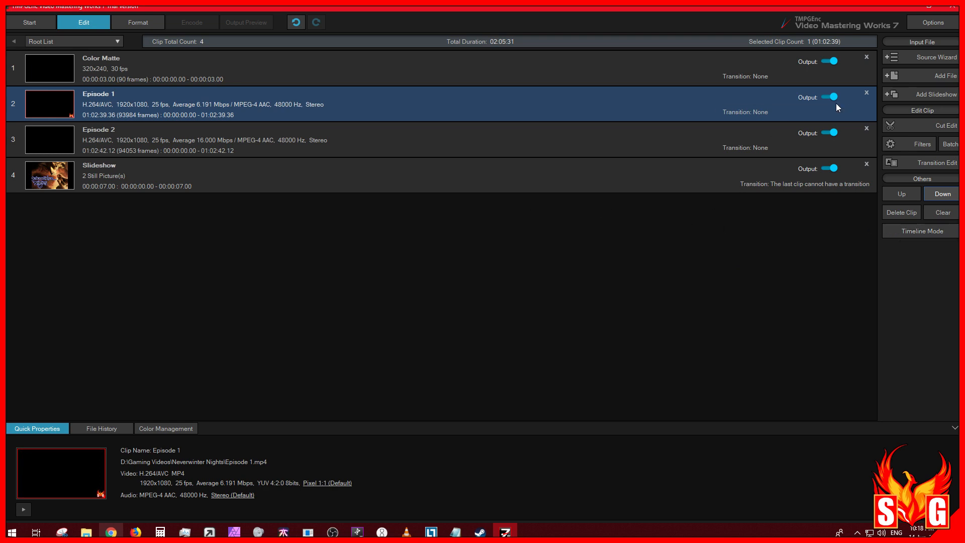
# Open Episode 1 for cut editing, hide its clip properties and maximize the editing window
pyautogui.click(936, 125)
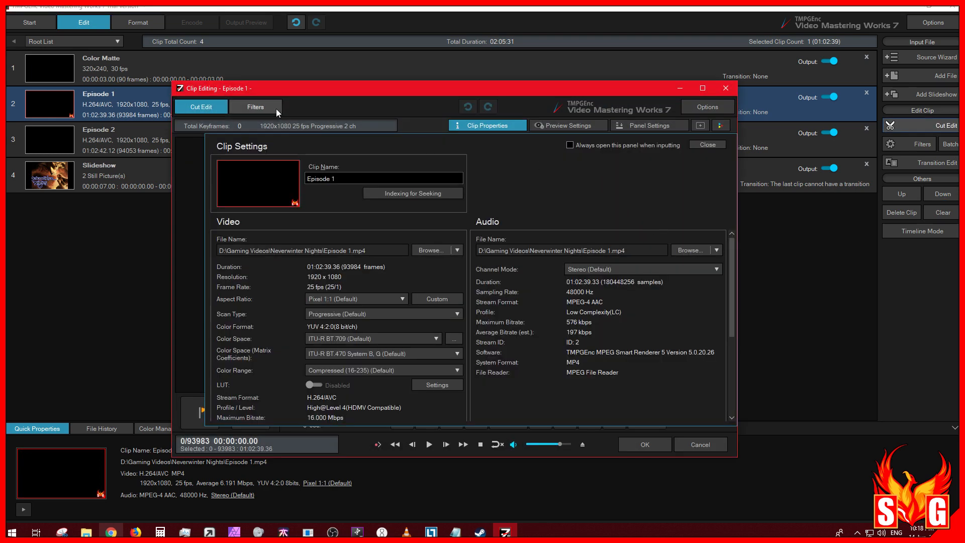
pyautogui.click(493, 126)
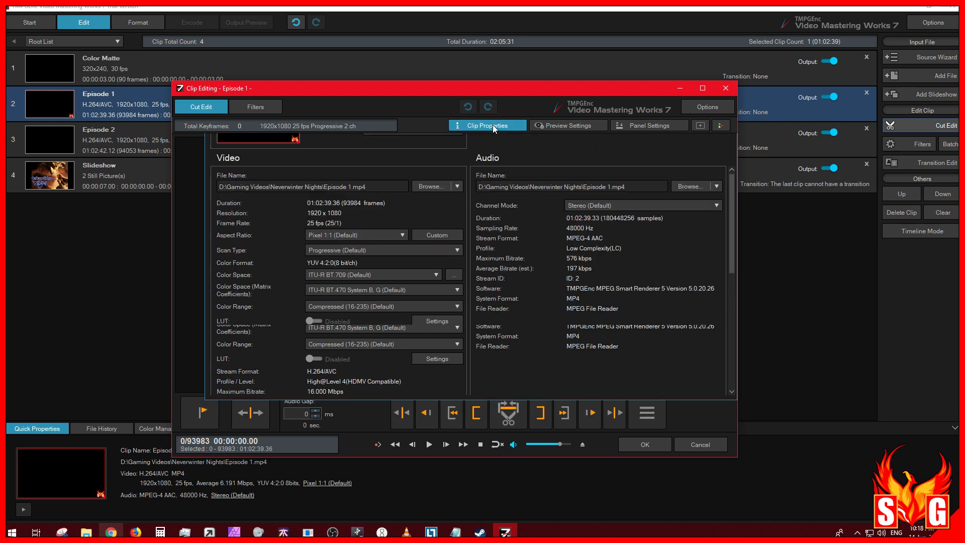
pyautogui.doubleClick(582, 92)
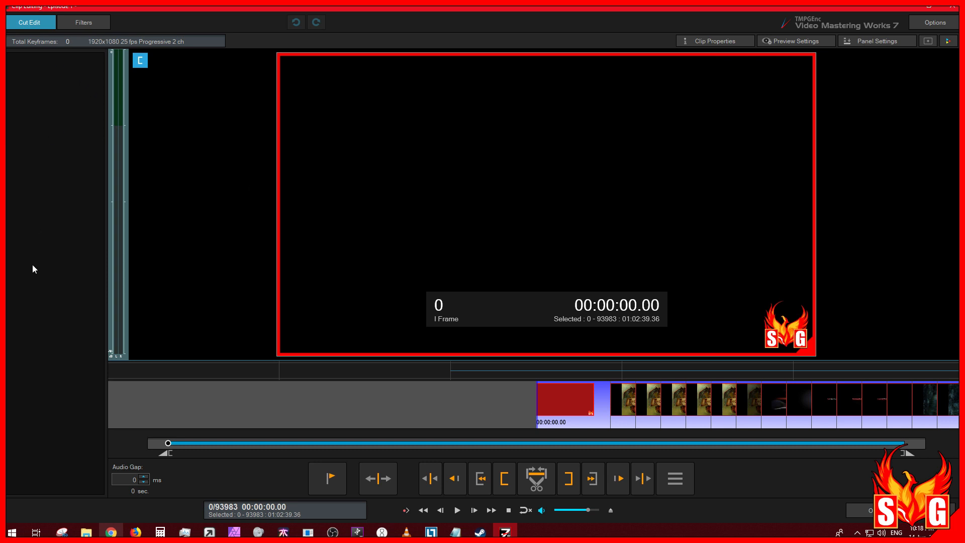
# Add keyframes to Episode 1 at 00:00:04.96 and 00:00:10.96
pyautogui.click(669, 425)
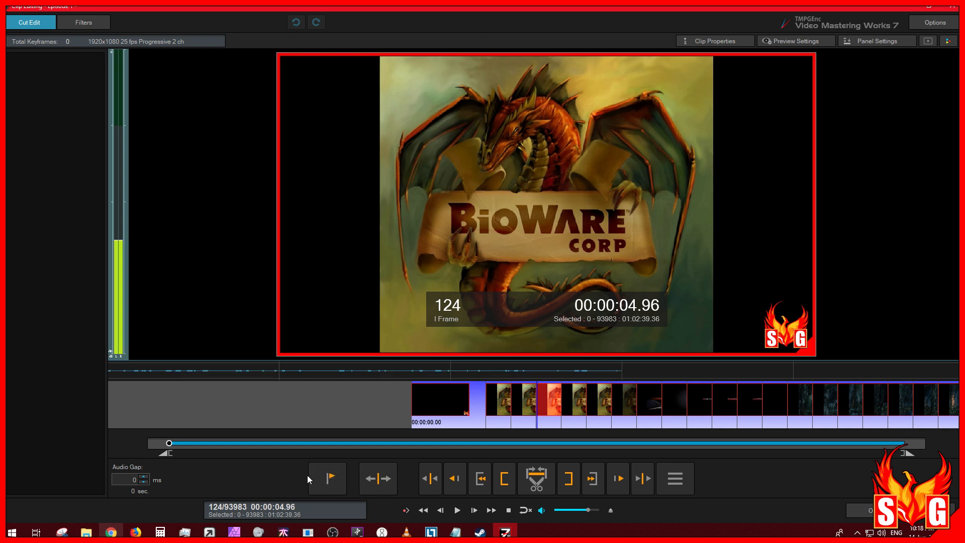
pyautogui.click(329, 478)
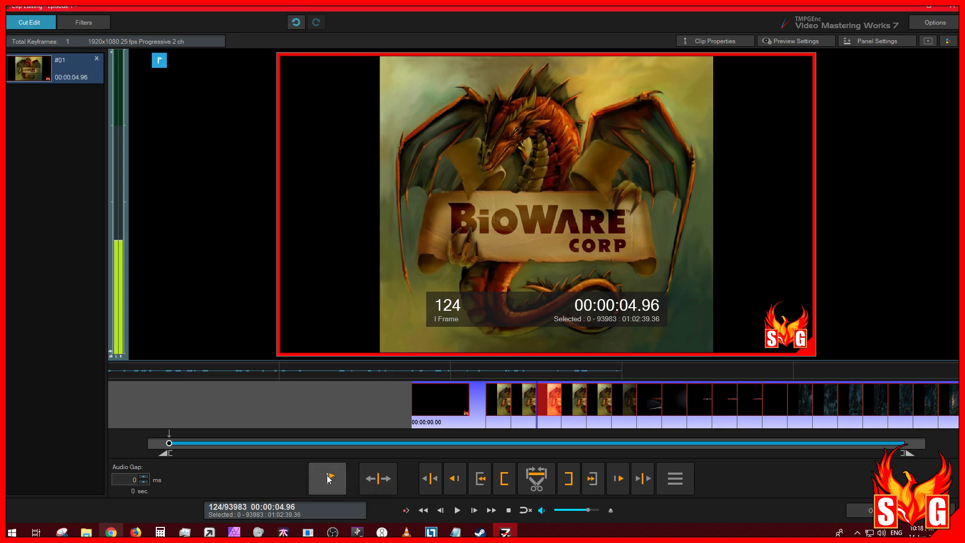
pyautogui.click(699, 401)
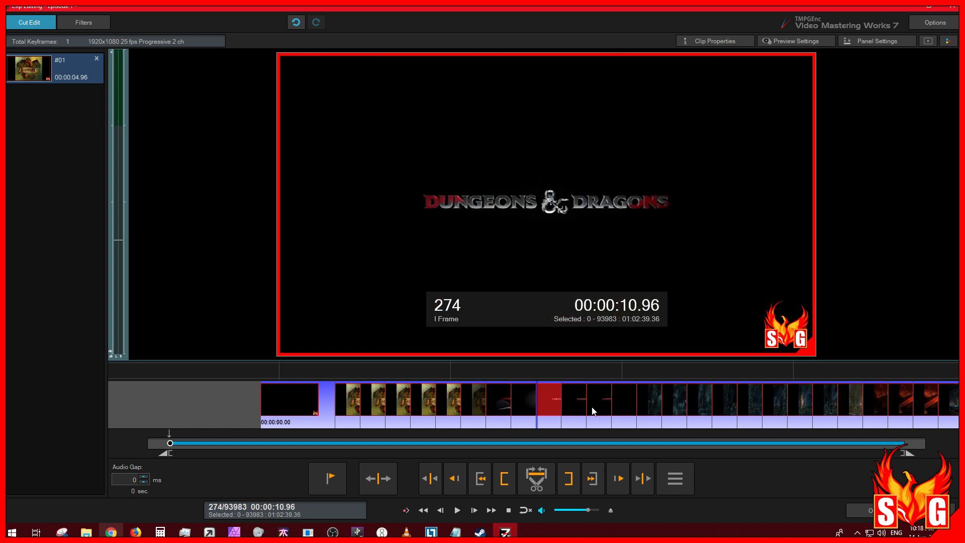
pyautogui.click(330, 477)
# Select each keyframe in the list in turn and review the commands available for the second one
pyautogui.click(65, 81)
pyautogui.click(80, 110)
pyautogui.click(69, 59)
pyautogui.click(70, 94)
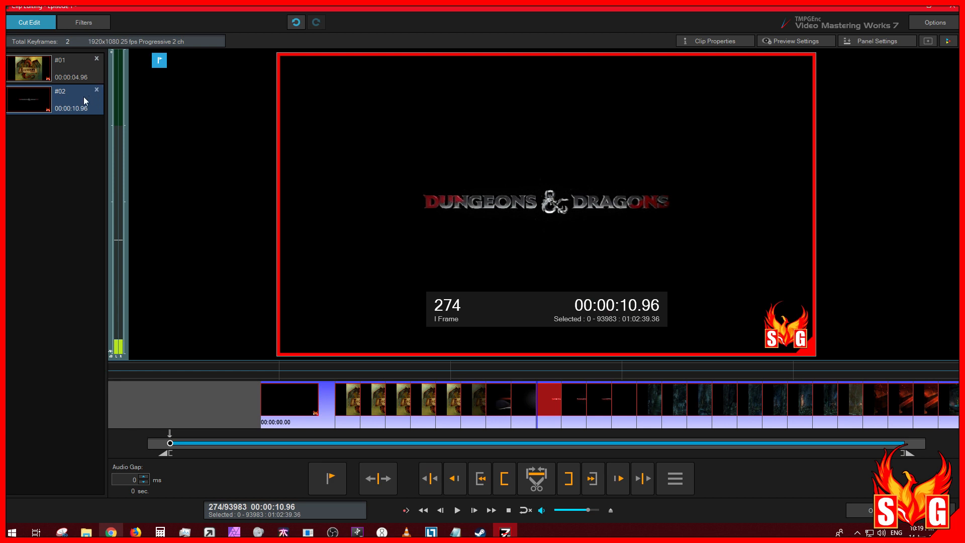
pyautogui.rightClick(84, 97)
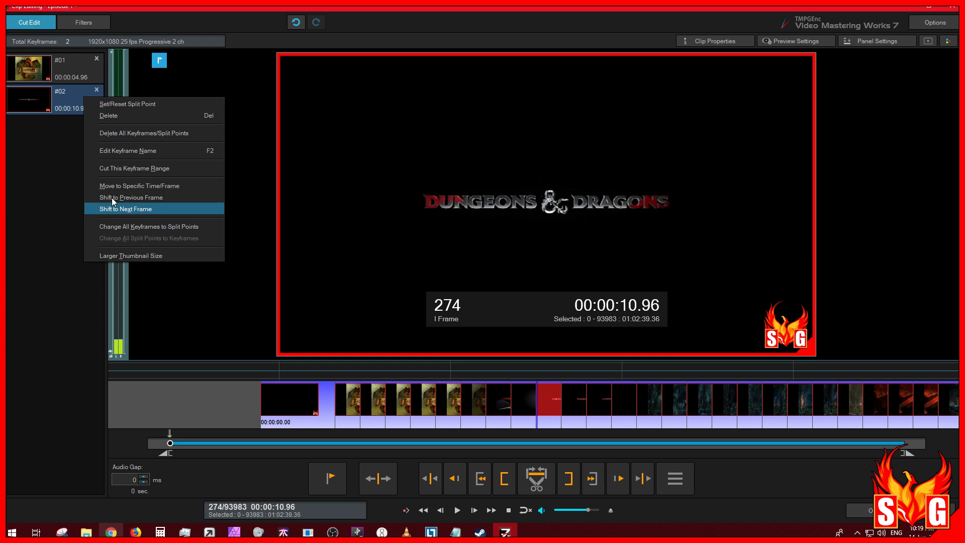
pyautogui.click(60, 122)
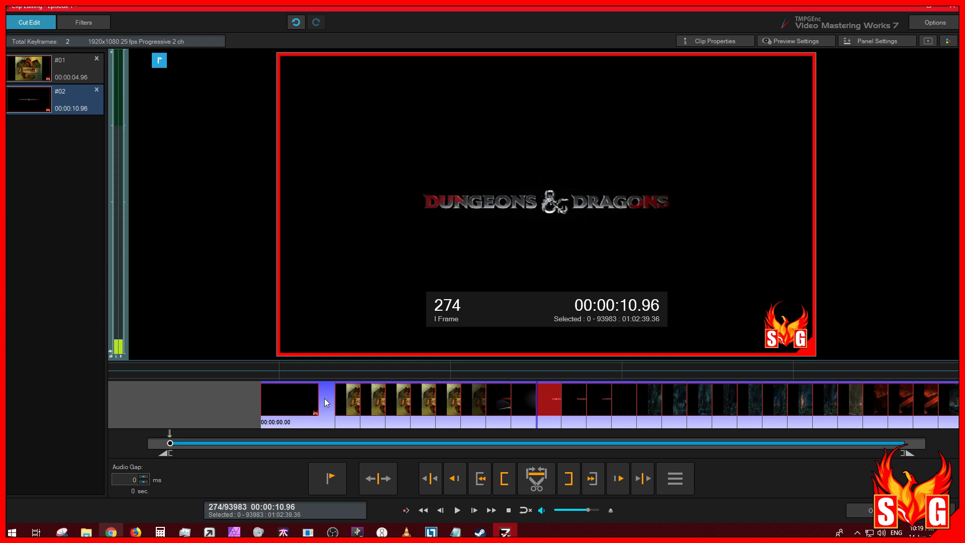
# Go back to Episode 1's first frame and set the preview display size to 50%
pyautogui.click(302, 400)
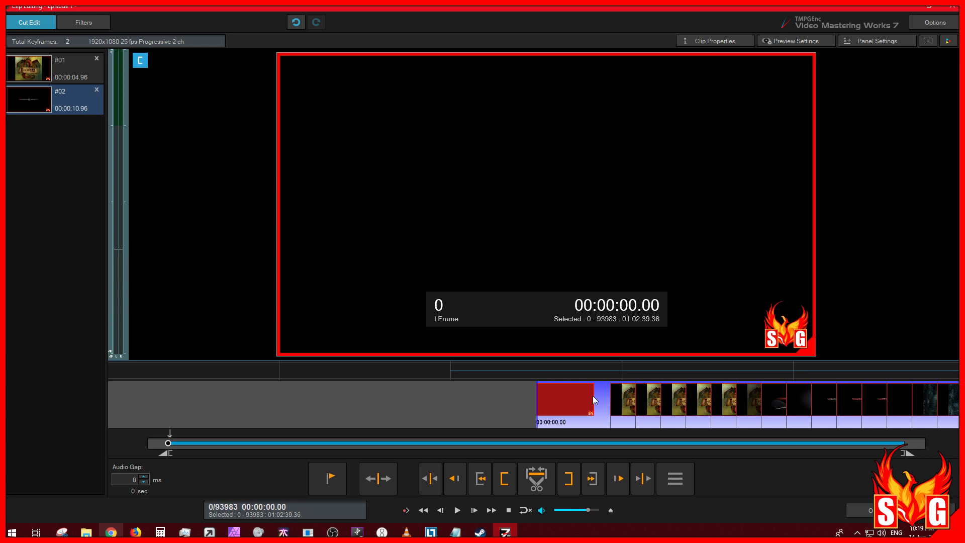
pyautogui.rightClick(535, 185)
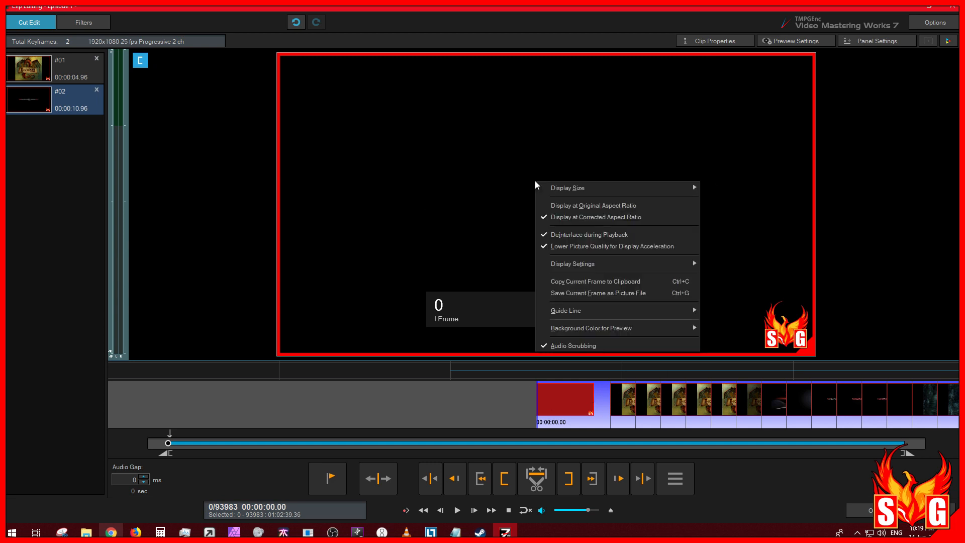
pyautogui.moveTo(650, 187)
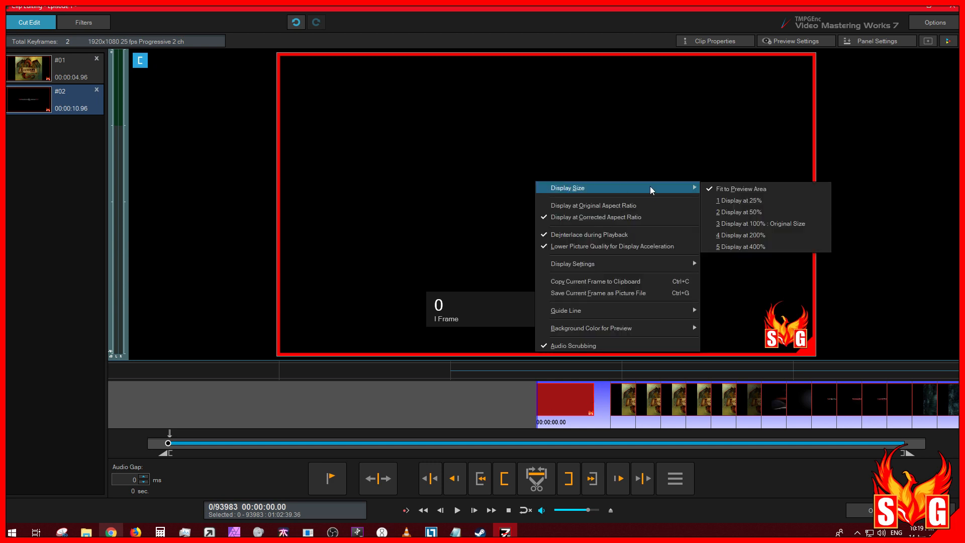
pyautogui.click(762, 211)
# Switch the preview to the original aspect ratio and back to the corrected aspect ratio
pyautogui.rightClick(627, 198)
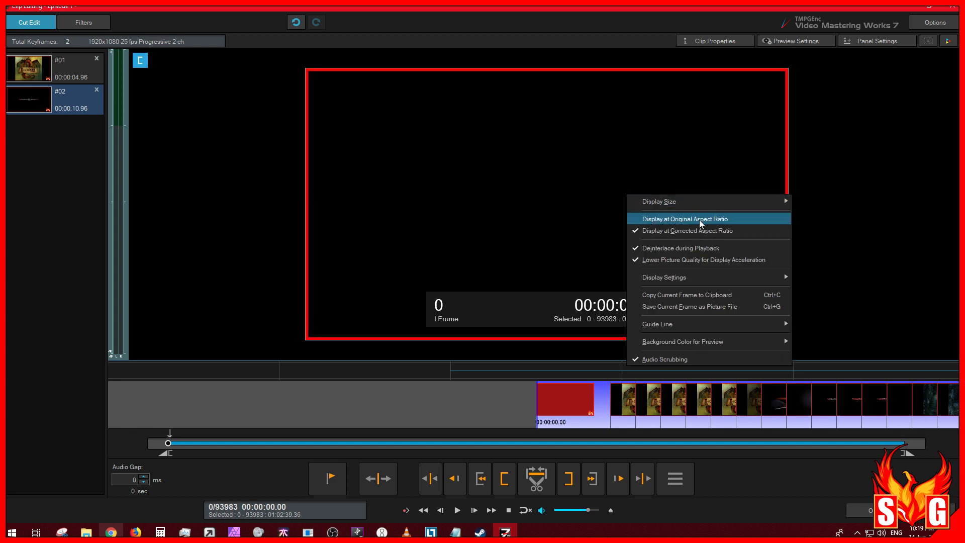
pyautogui.click(709, 219)
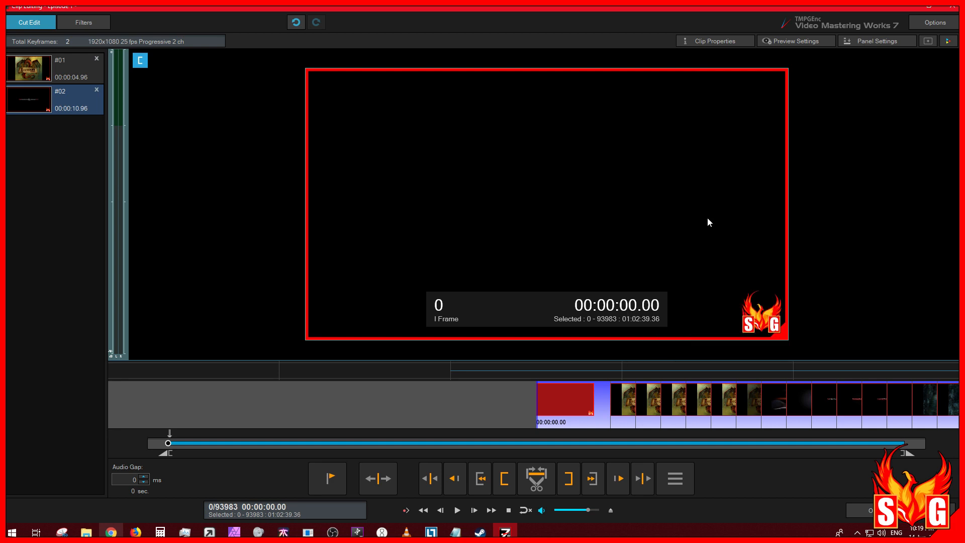
pyautogui.rightClick(643, 183)
pyautogui.click(717, 220)
# Set the preview display size to 100% (Original Size) and show the BioWare logo frame at 00:00:04.96
pyautogui.rightClick(668, 194)
pyautogui.moveTo(711, 203)
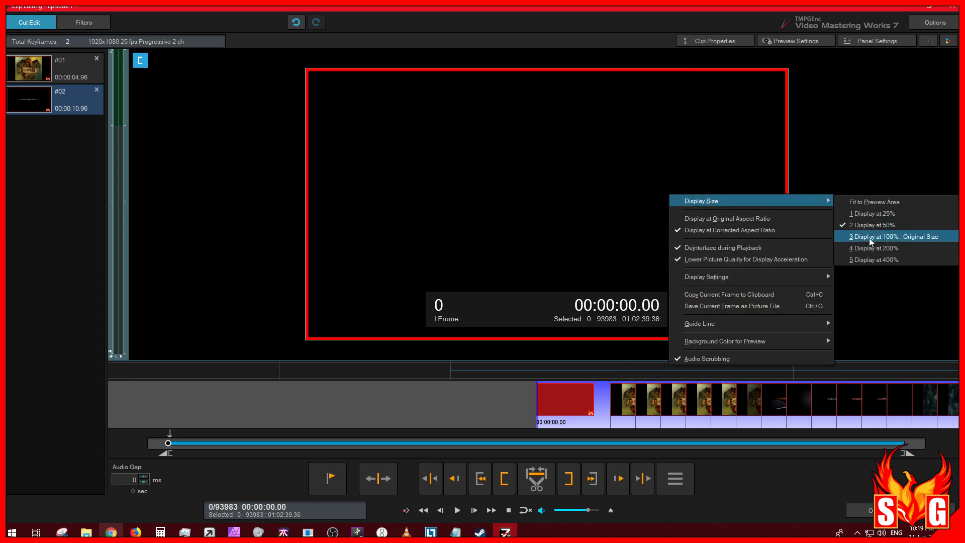
pyautogui.click(870, 237)
pyautogui.click(671, 408)
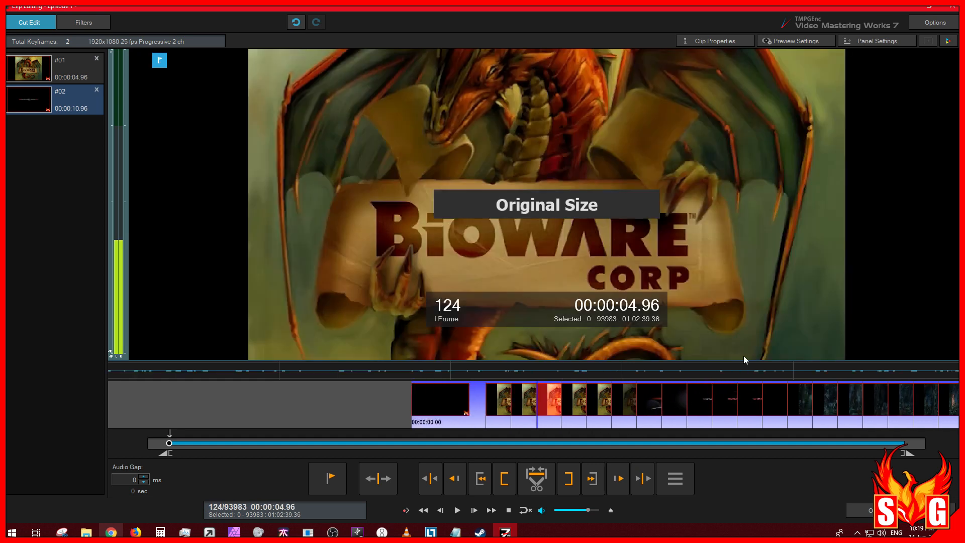
# Set the preview display size to Fit to Preview Area
pyautogui.rightClick(641, 222)
pyautogui.click(558, 221)
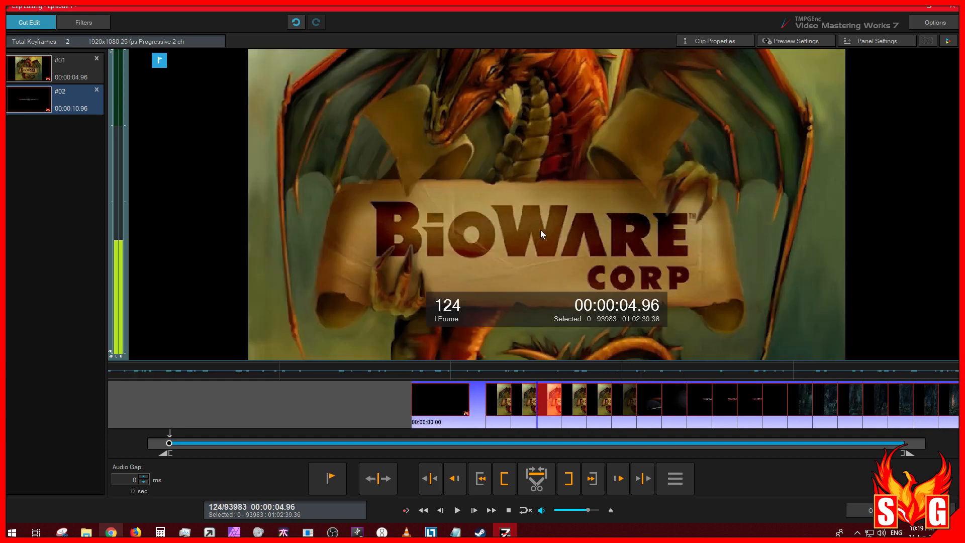
pyautogui.rightClick(575, 195)
pyautogui.moveTo(620, 203)
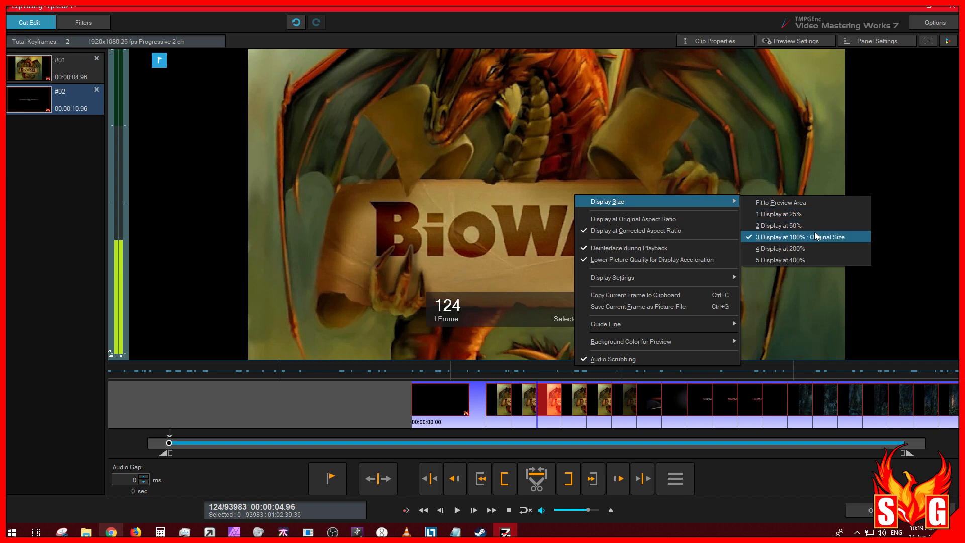
pyautogui.click(792, 202)
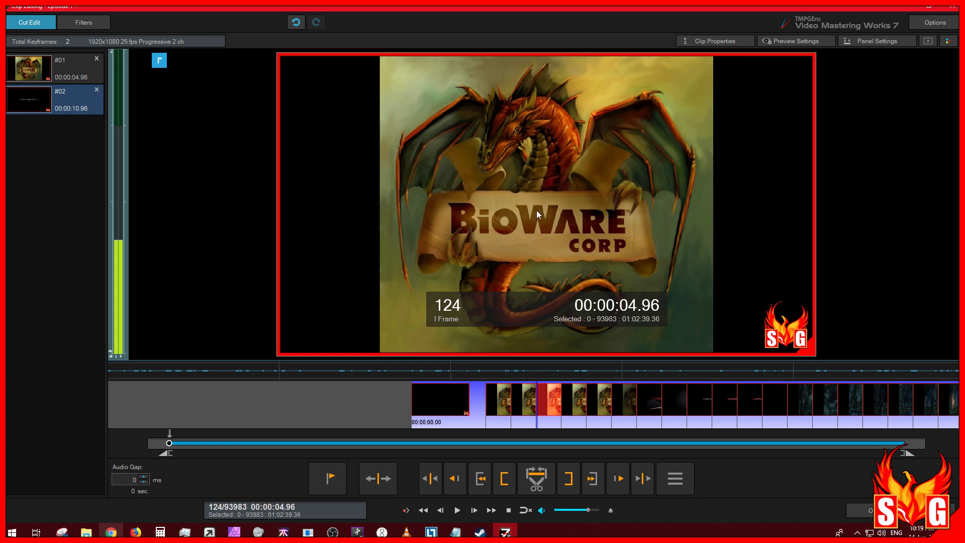
# Zoom the preview picture in and out repeatedly to demonstrate manual display sizing
pyautogui.press('Right')
pyautogui.press('Left')
pyautogui.press('shift')
pyautogui.scroll(1, 536, 210)
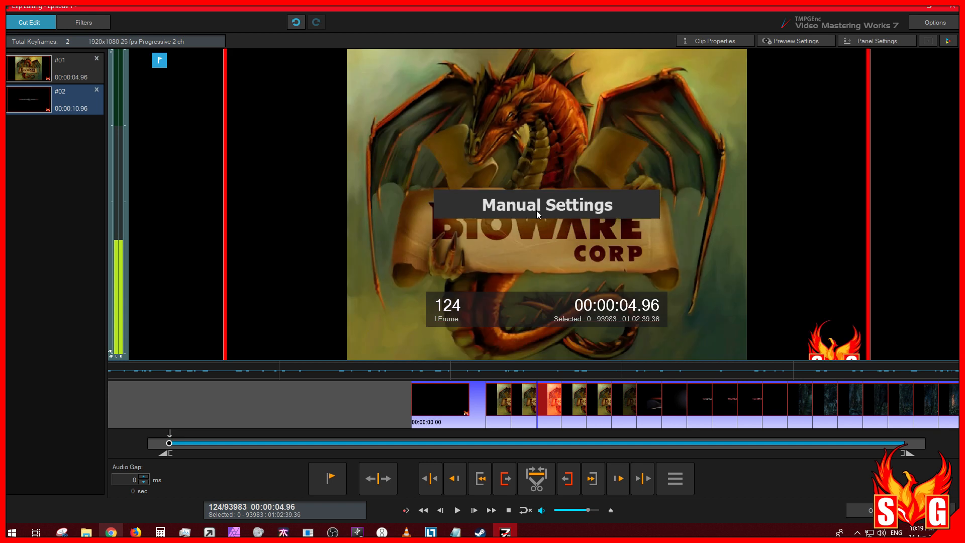
pyautogui.scroll(-1, 536, 210)
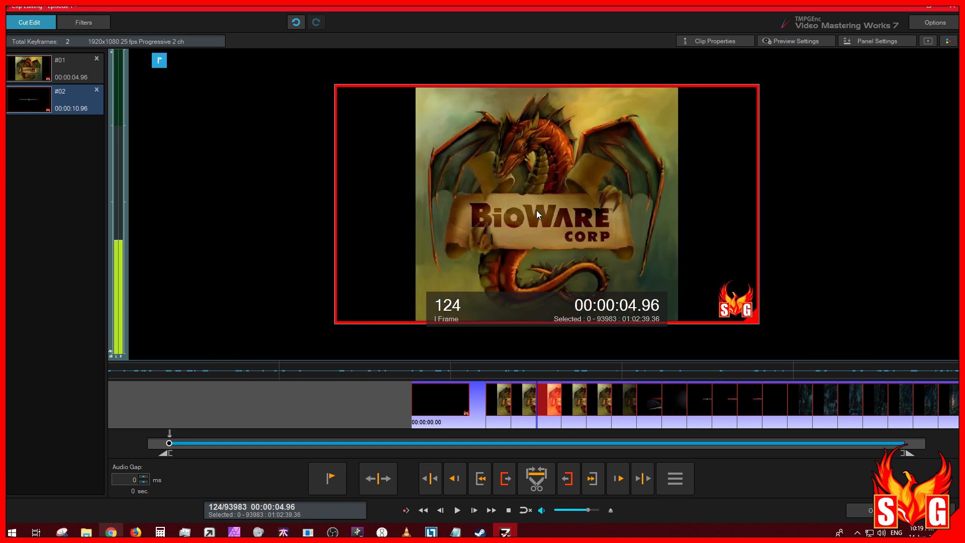
pyautogui.scroll(1, 536, 211)
pyautogui.scroll(-1, 536, 210)
pyautogui.scroll(3, 536, 210)
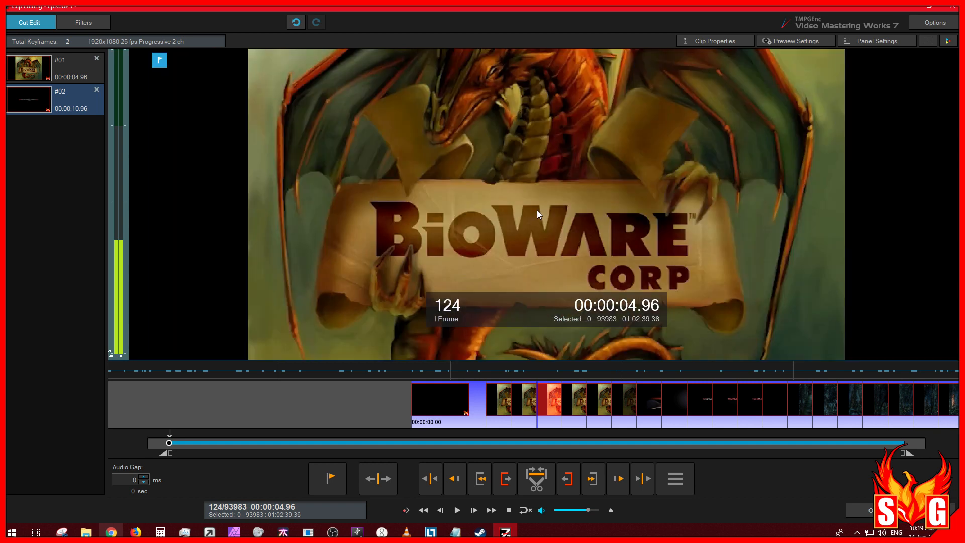
pyautogui.scroll(-4, 537, 210)
pyautogui.scroll(1, 537, 211)
pyautogui.scroll(1, 544, 211)
pyautogui.scroll(-1, 545, 211)
pyautogui.scroll(1, 544, 211)
pyautogui.scroll(-1, 544, 211)
pyautogui.scroll(1, 544, 212)
# Reset the manually zoomed preview to Fit to Preview Area
pyautogui.rightClick(555, 209)
pyautogui.moveTo(714, 217)
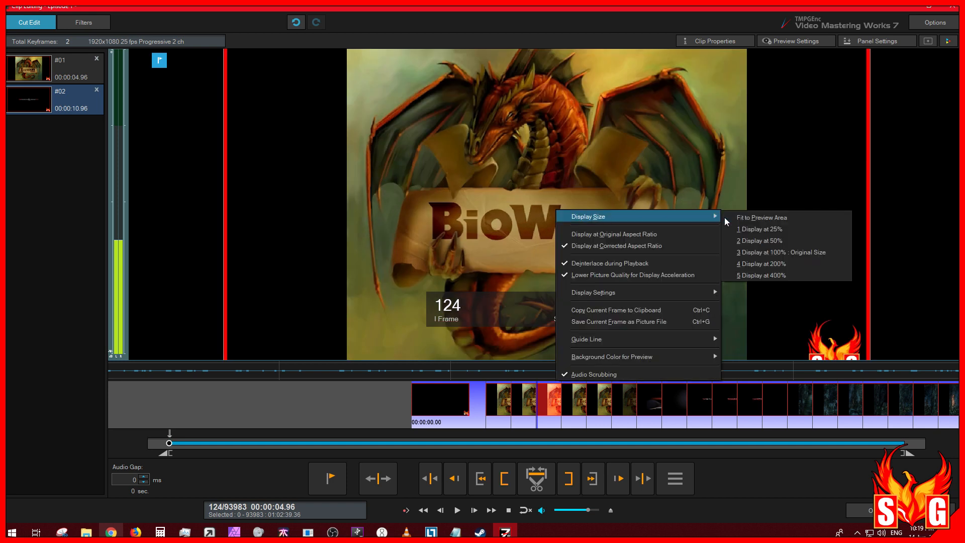
pyautogui.click(767, 218)
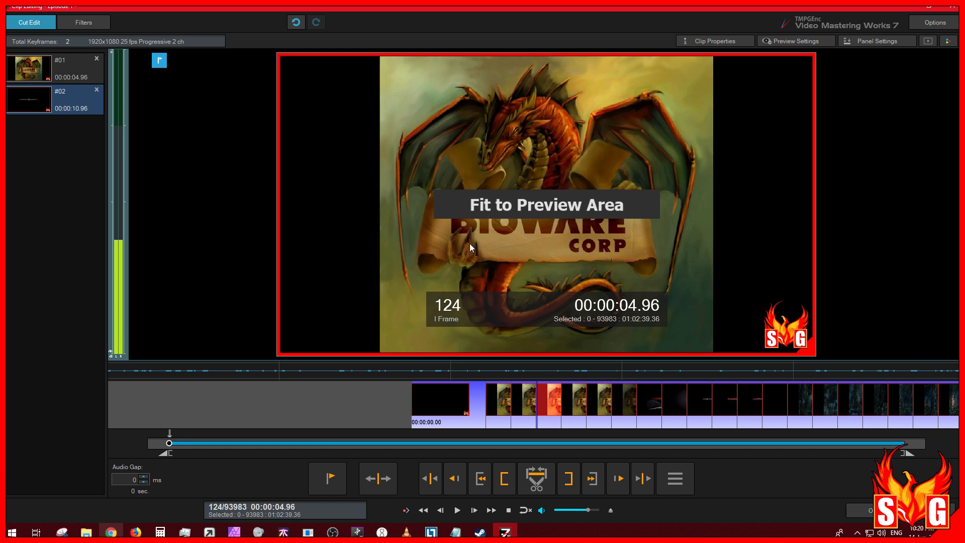
# Review the preview's aspect ratio, playback and Display Settings options without changing any of them
pyautogui.rightClick(588, 240)
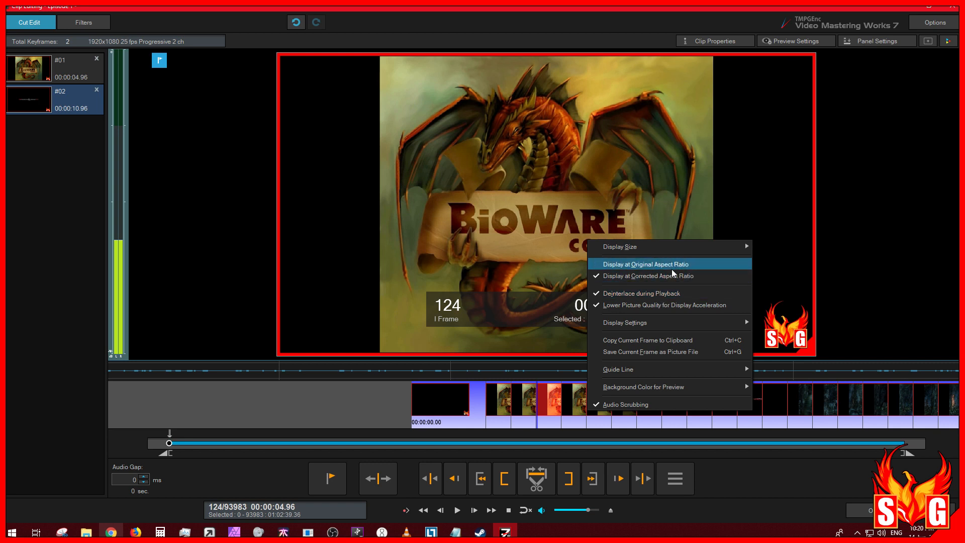
pyautogui.moveTo(682, 330)
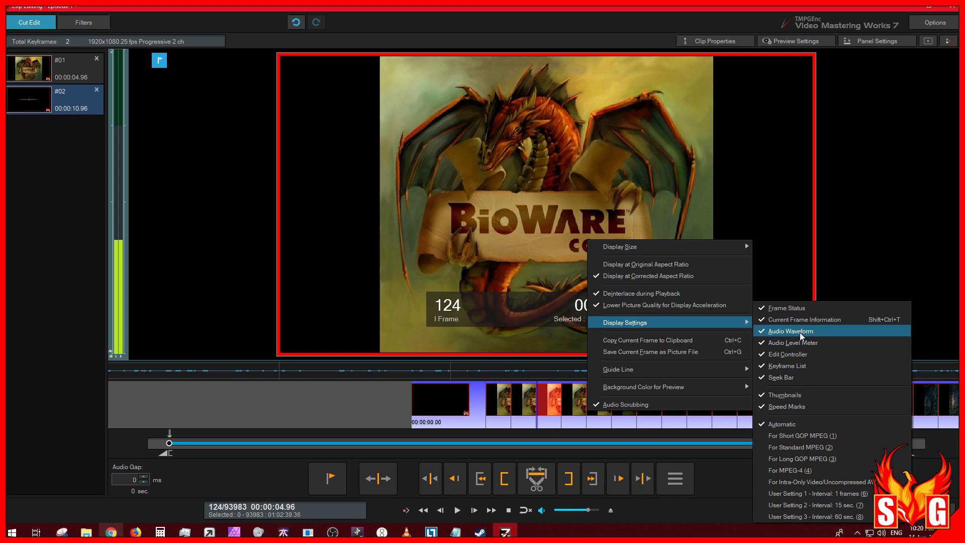
pyautogui.click(351, 320)
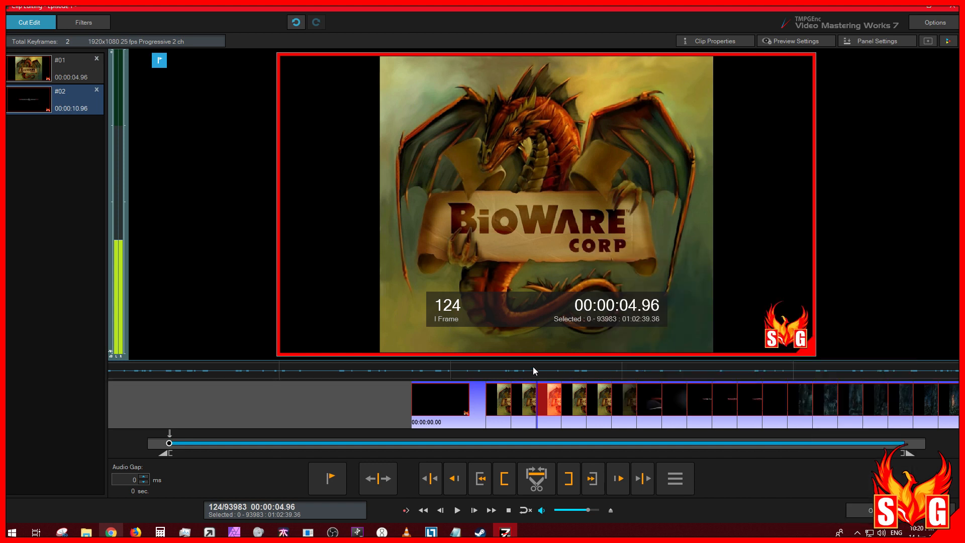
# Enlarge the audio waveform strip above the thumbnails and skip forward through Episode 1 to about 00:00:49
pyautogui.moveTo(536, 359); pyautogui.dragTo(574, 336)
pyautogui.click(642, 407)
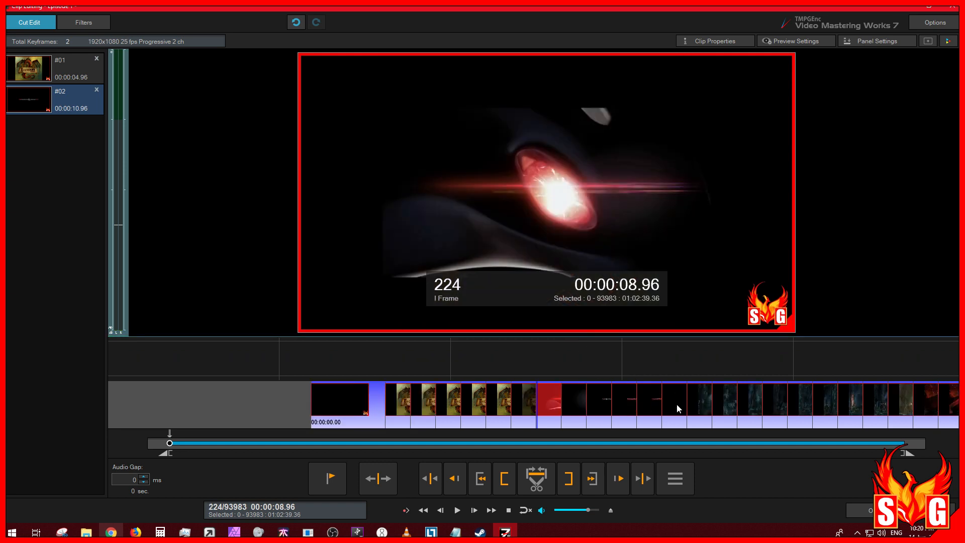
pyautogui.click(706, 402)
pyautogui.click(713, 403)
pyautogui.click(714, 404)
pyautogui.click(715, 403)
pyautogui.click(716, 402)
pyautogui.click(716, 402)
pyautogui.click(717, 403)
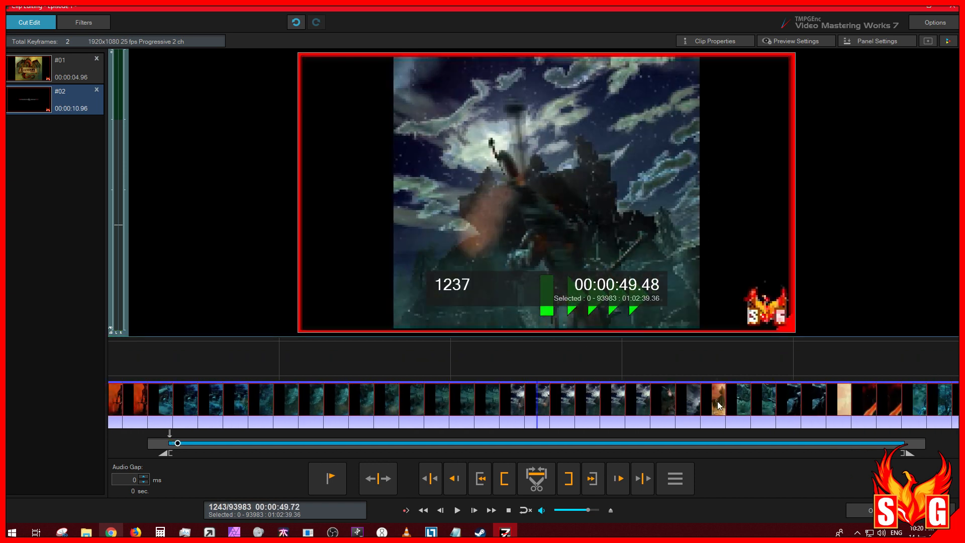
# Skip ahead in Episode 1 to about 00:01:02 and review the preview's Display Size and other display options without changing any
pyautogui.click(718, 404)
pyautogui.rightClick(641, 238)
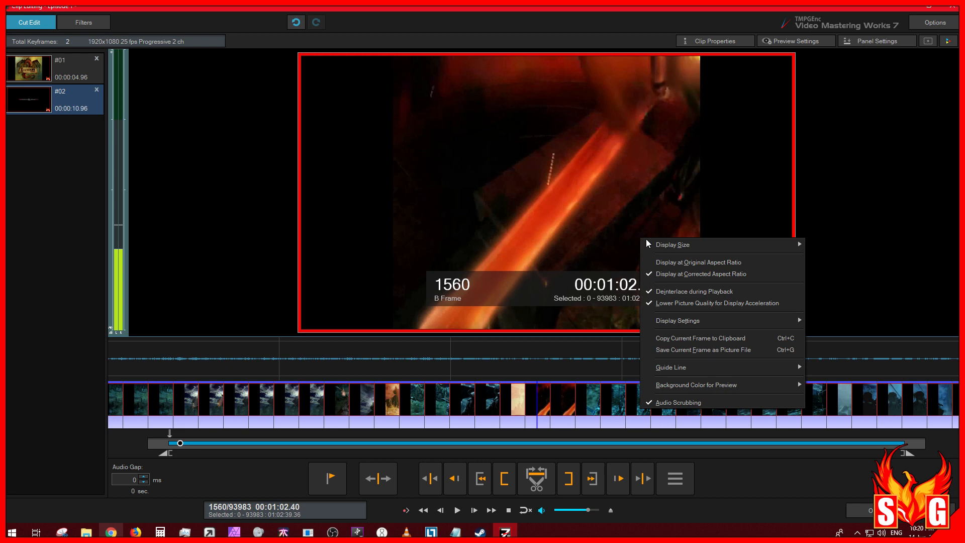
pyautogui.moveTo(702, 246)
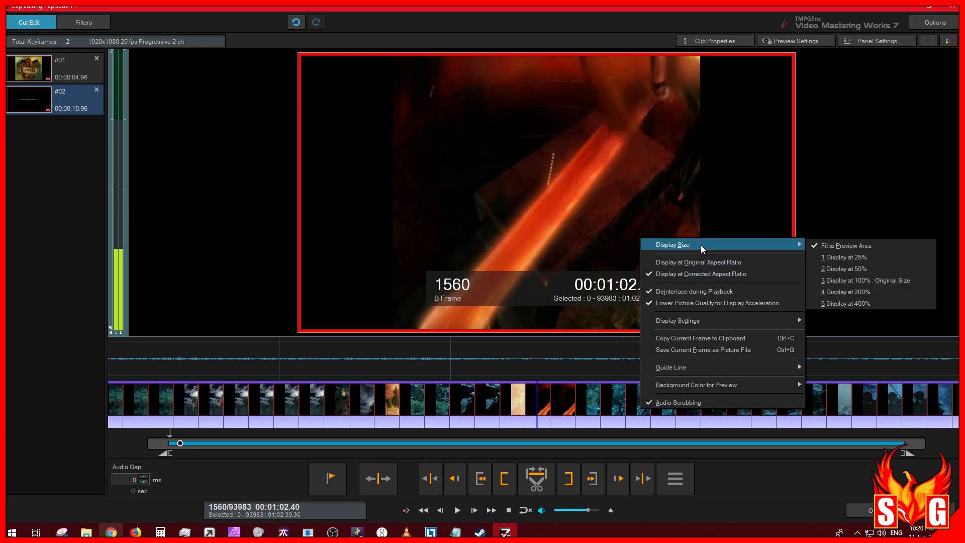
pyautogui.moveTo(713, 320)
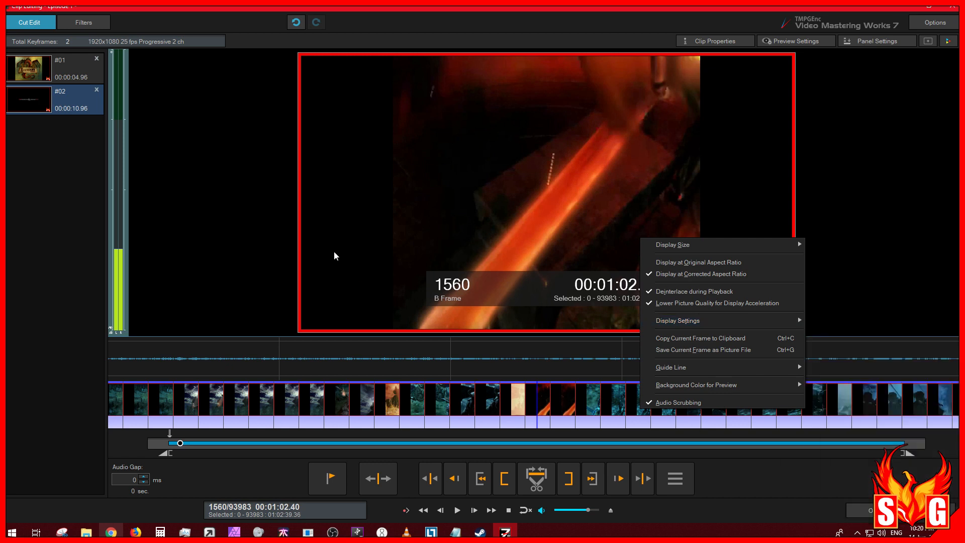
pyautogui.click(276, 236)
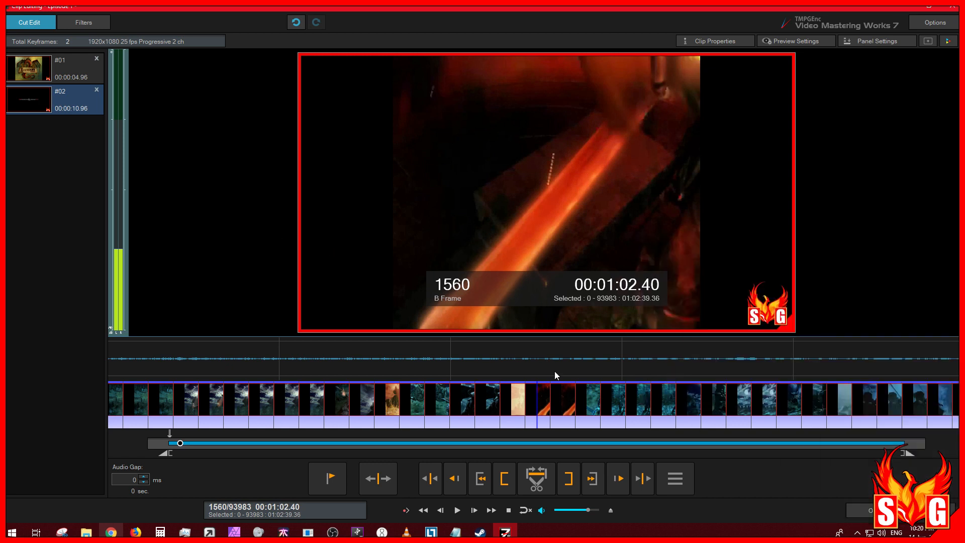
# Shrink the audio waveform strip to enlarge the preview, and play Episode 1 onward in stretches to examine the audio level meter
pyautogui.moveTo(537, 335); pyautogui.dragTo(547, 355)
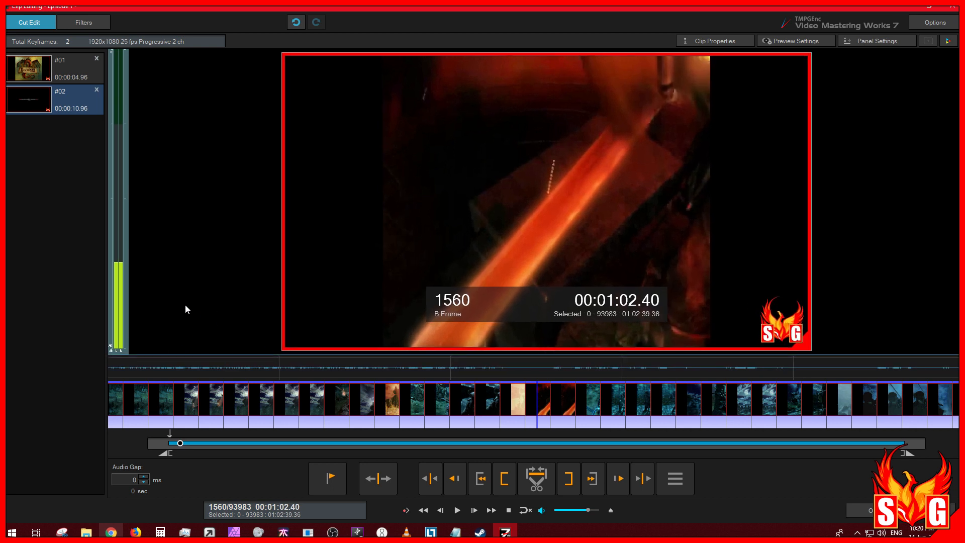
pyautogui.press('space')
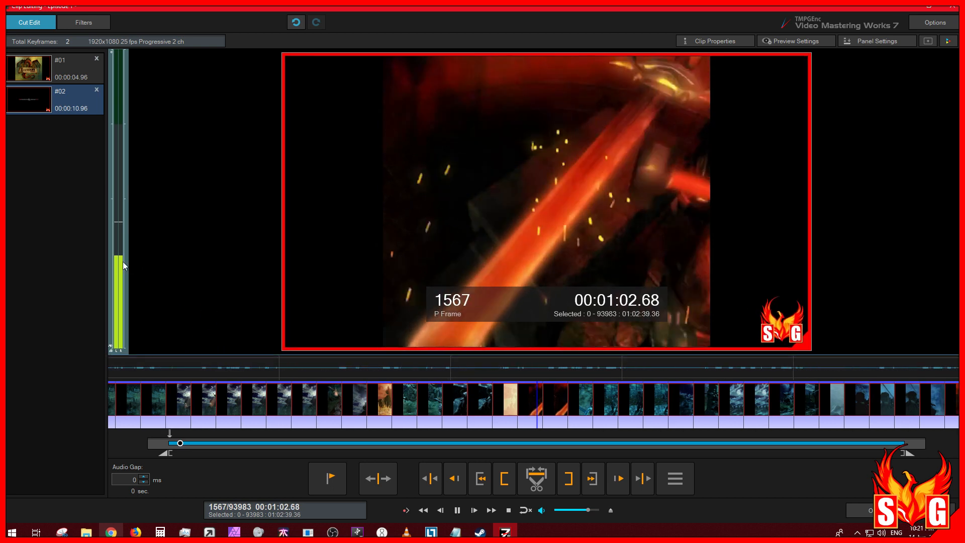
pyautogui.press('space')
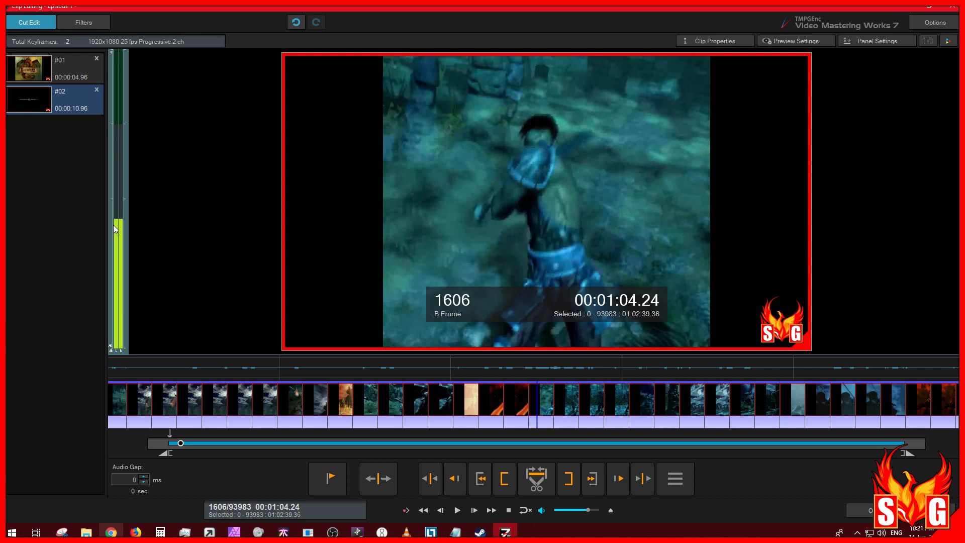
pyautogui.press('space')
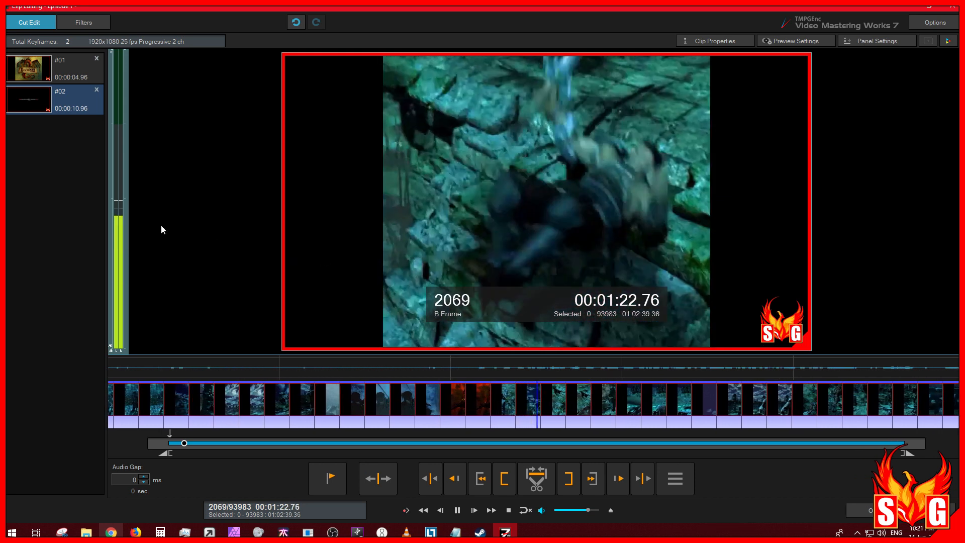
# Pause playback and go back through the earlier thumbnails to frame 1974 at 00:01:18.96
pyautogui.press('space')
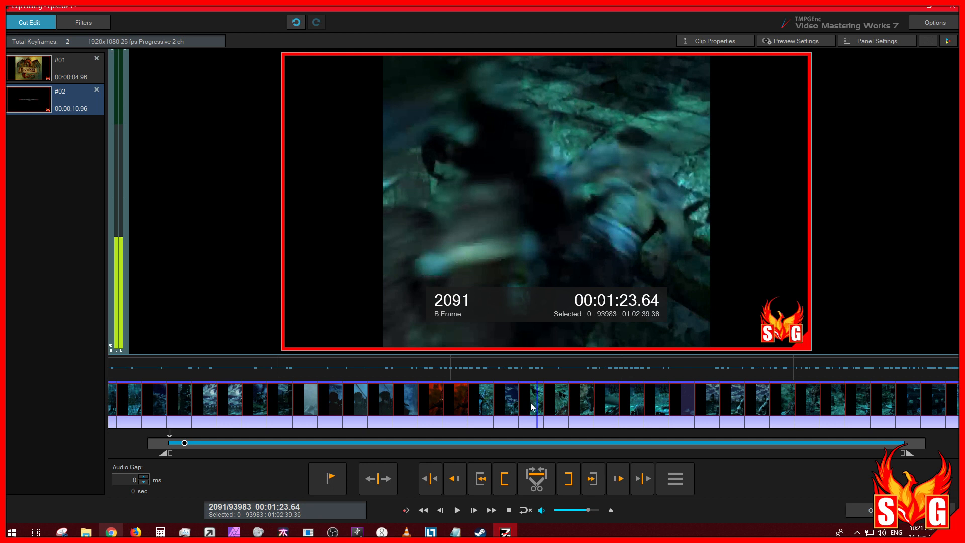
pyautogui.click(414, 397)
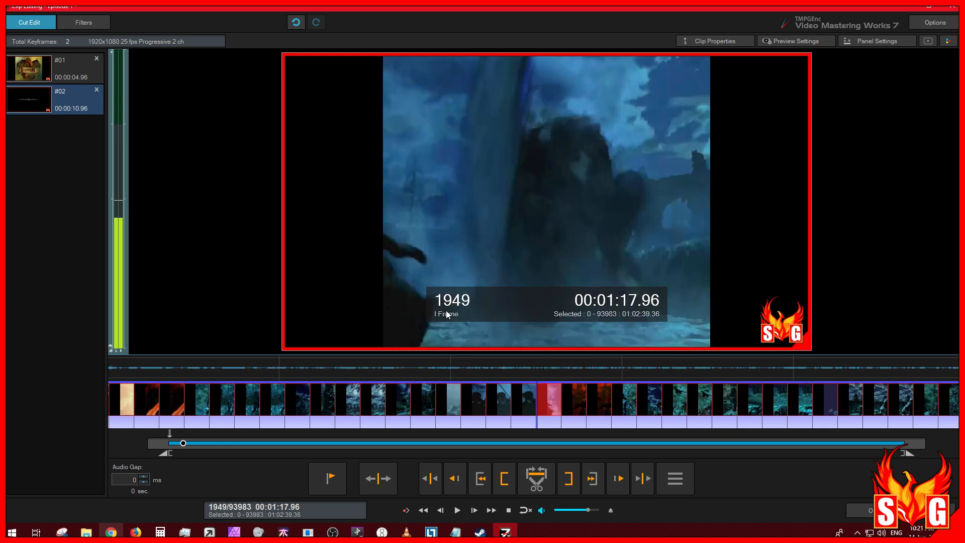
pyautogui.click(570, 397)
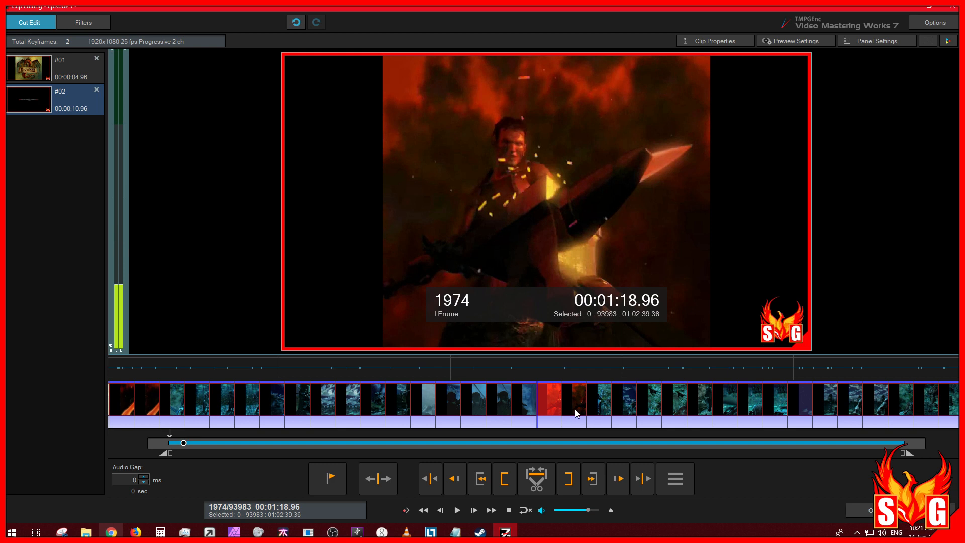
# Enlarge the timeline thumbnails, go to frame 1999, and shrink the thumbnails so more frames fit on the timeline
pyautogui.moveTo(576, 381); pyautogui.dragTo(594, 364)
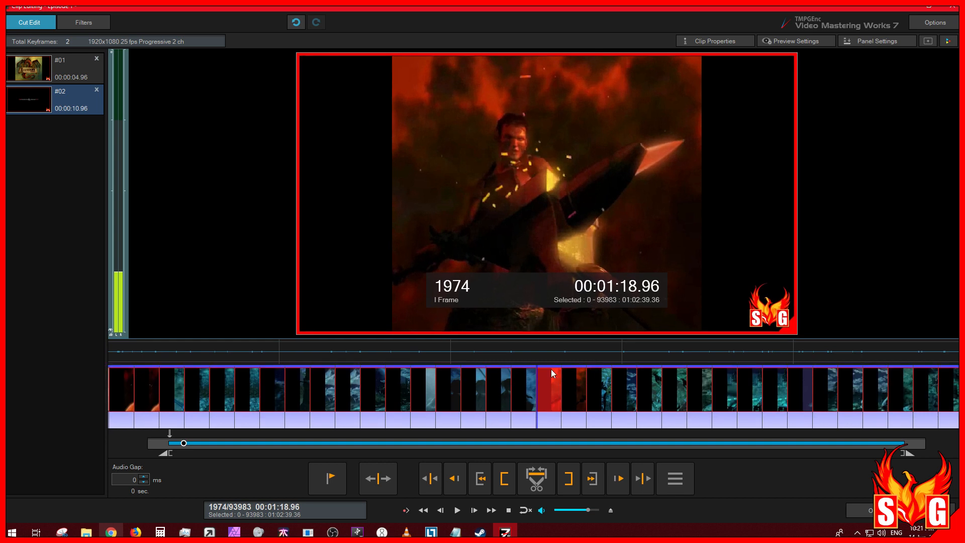
pyautogui.click(575, 397)
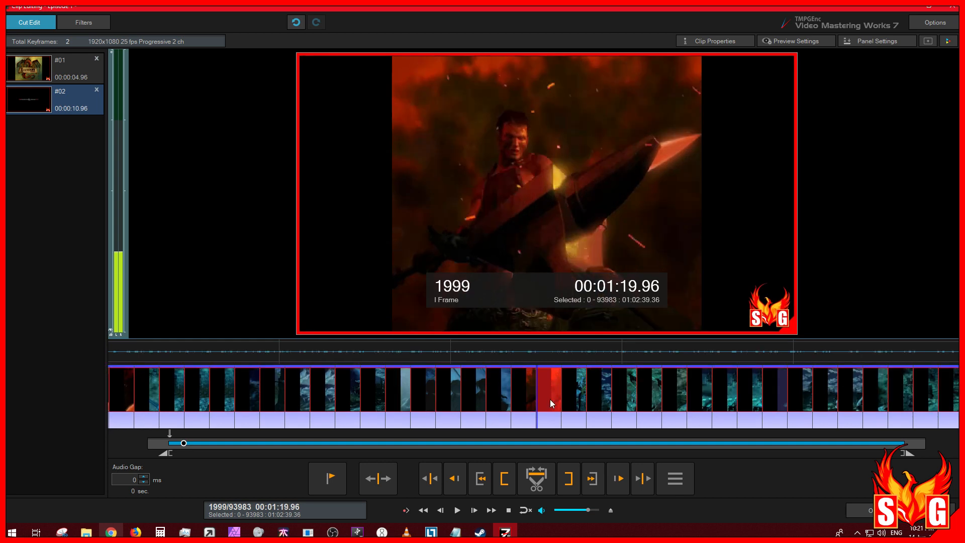
pyautogui.click(525, 399)
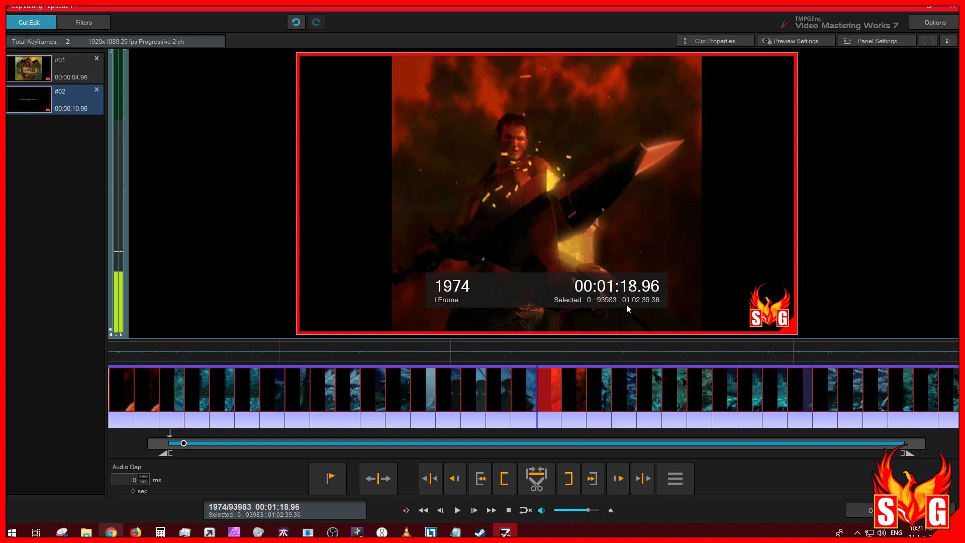
pyautogui.click(574, 386)
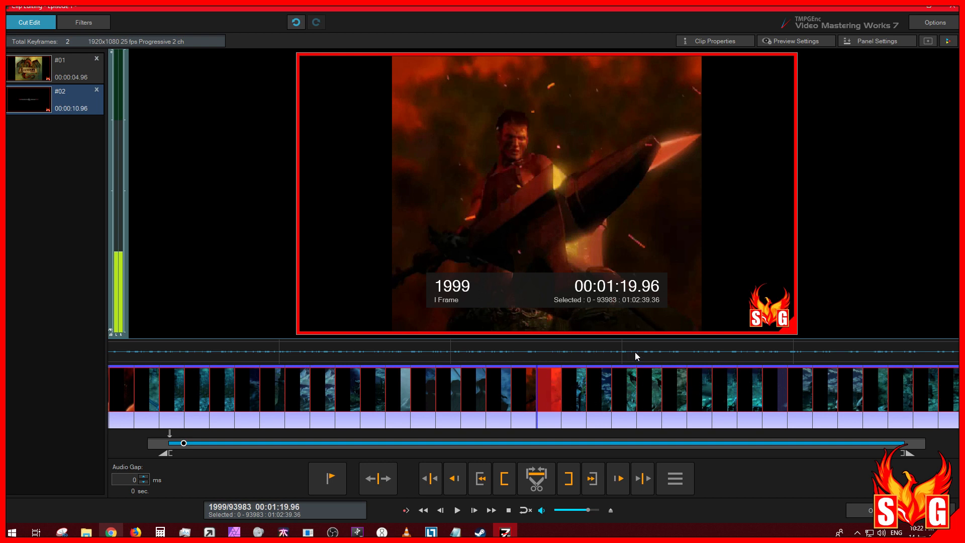
pyautogui.moveTo(629, 364); pyautogui.dragTo(553, 372)
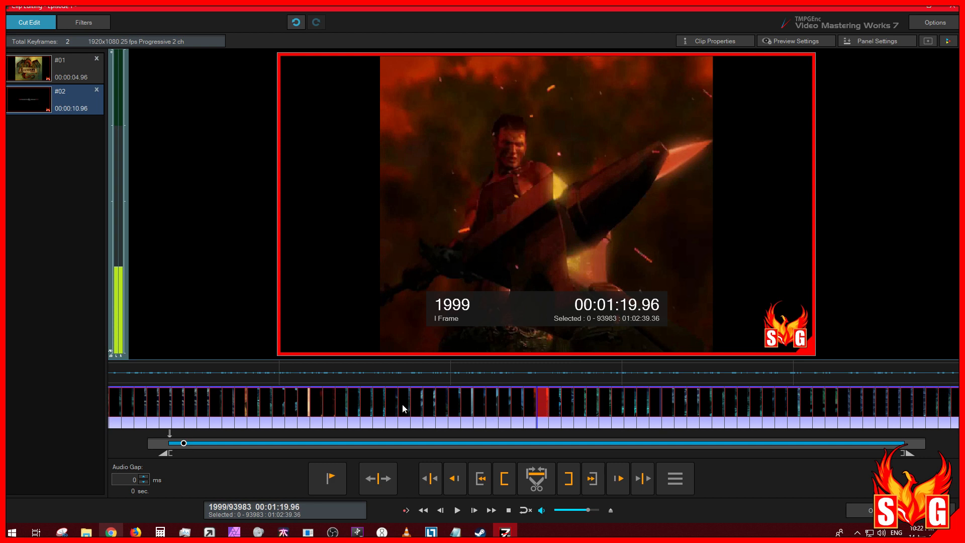
# Jump backward and forward through the clip by selecting different thumbnails on the timeline
pyautogui.click(403, 406)
pyautogui.click(359, 407)
pyautogui.click(669, 405)
pyautogui.click(671, 404)
pyautogui.click(733, 401)
pyautogui.click(734, 399)
pyautogui.click(735, 398)
pyautogui.click(402, 408)
pyautogui.click(392, 408)
pyautogui.click(392, 408)
# Shuttle forward along the timeline to the class selection scene near 00:07:58, and play a short stretch of it
pyautogui.press('space')
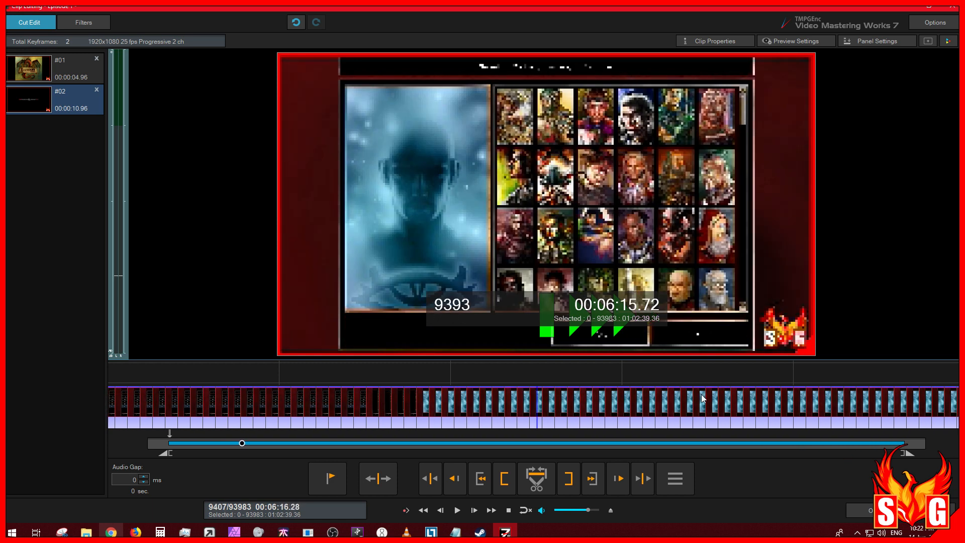
pyautogui.moveTo(652, 400); pyautogui.dragTo(624, 407)
pyautogui.moveTo(551, 408); pyautogui.dragTo(526, 411)
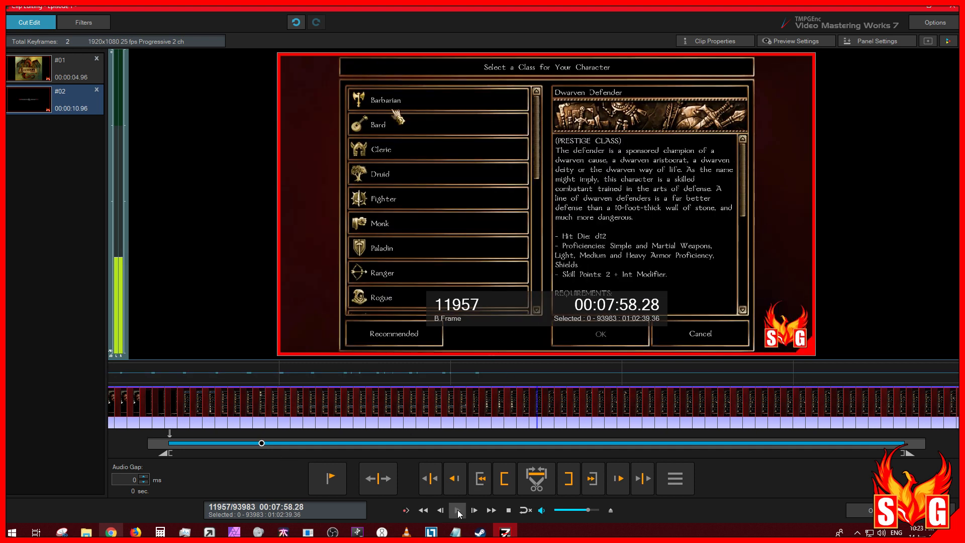
pyautogui.click(458, 511)
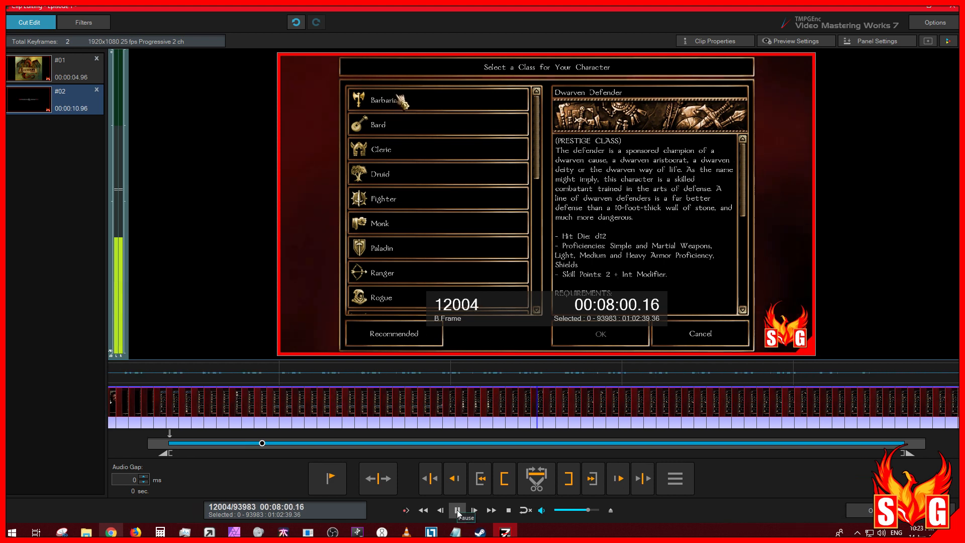
pyautogui.click(457, 511)
# Jump ahead through the clip past 00:46:39 and shuttle the timeline forward and back near 01:00:32
pyautogui.click(739, 392)
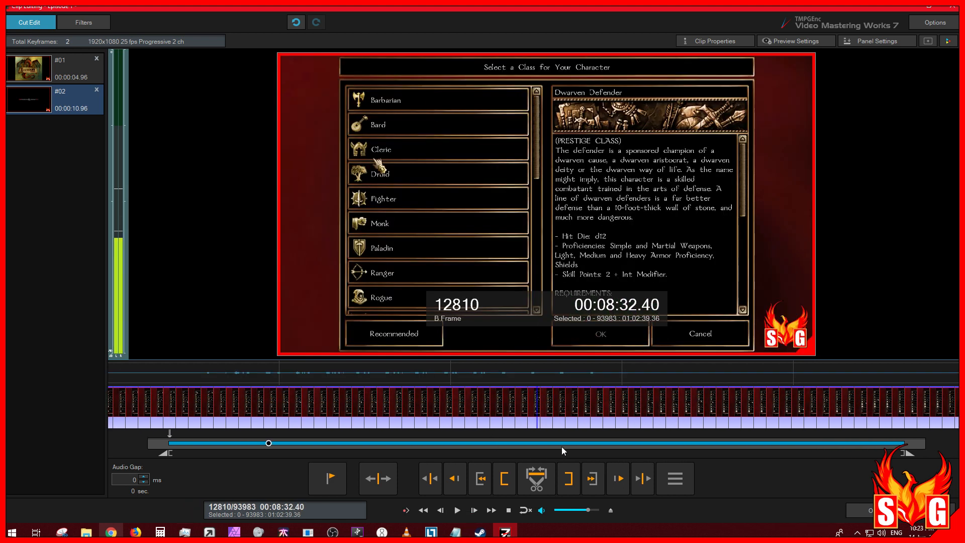
pyautogui.click(588, 443)
pyautogui.click(716, 443)
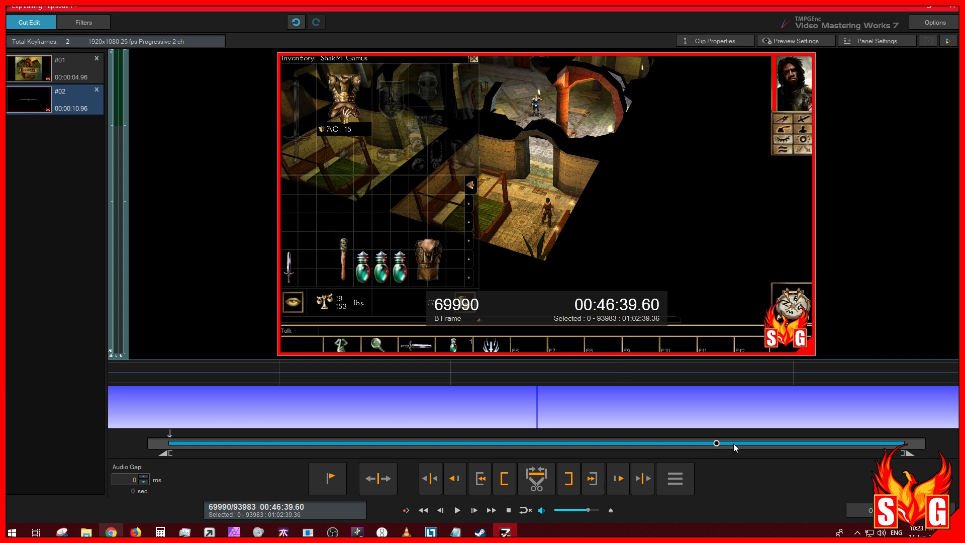
pyautogui.click(814, 444)
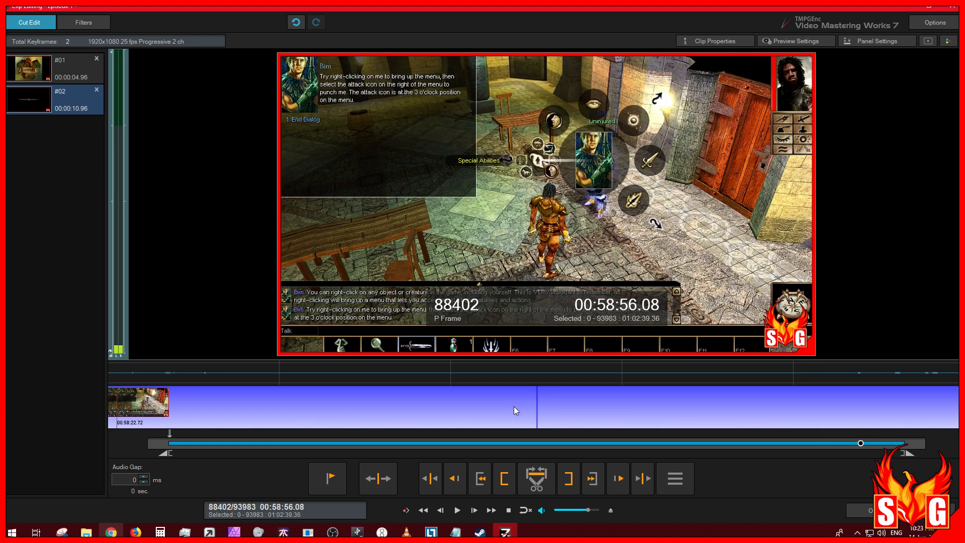
pyautogui.moveTo(536, 404); pyautogui.dragTo(656, 411)
pyautogui.moveTo(648, 411); pyautogui.dragTo(537, 409)
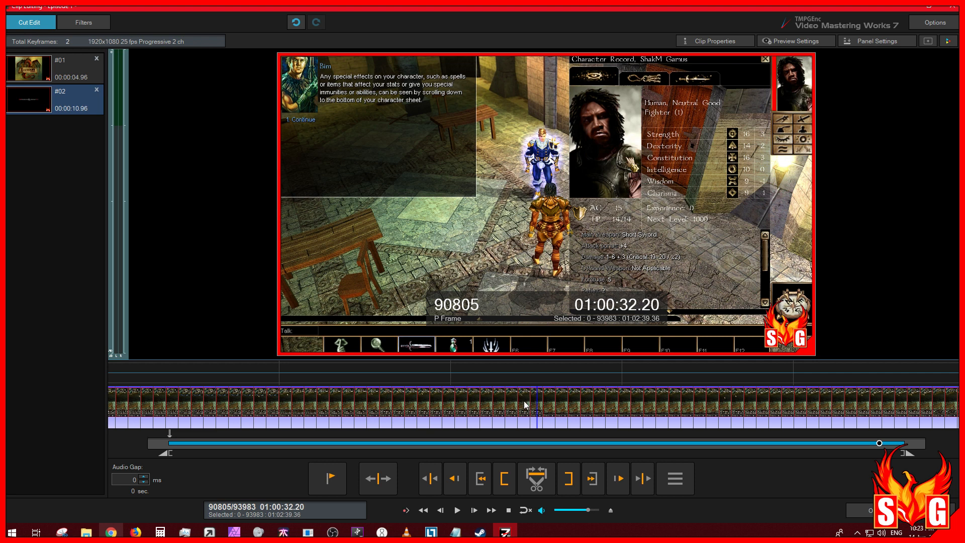
# Review the character record scene from 01:00:30.72 and go to the keyframe at 01:00:43.72
pyautogui.click(527, 407)
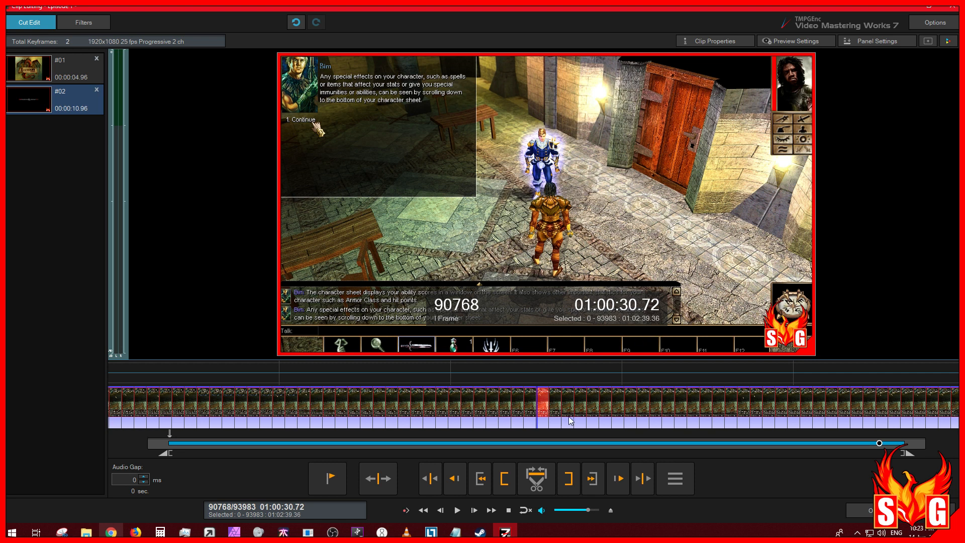
pyautogui.press('space')
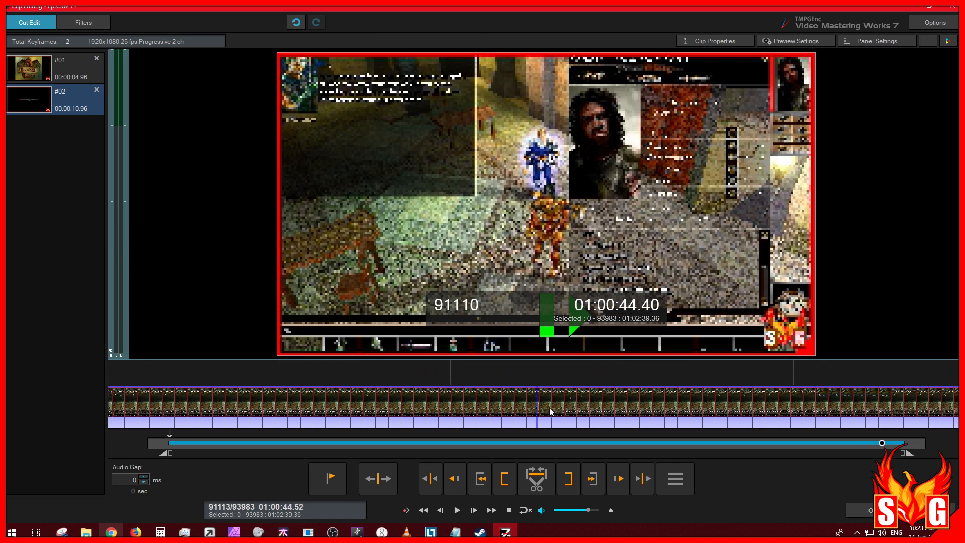
pyautogui.press('space')
pyautogui.click(524, 403)
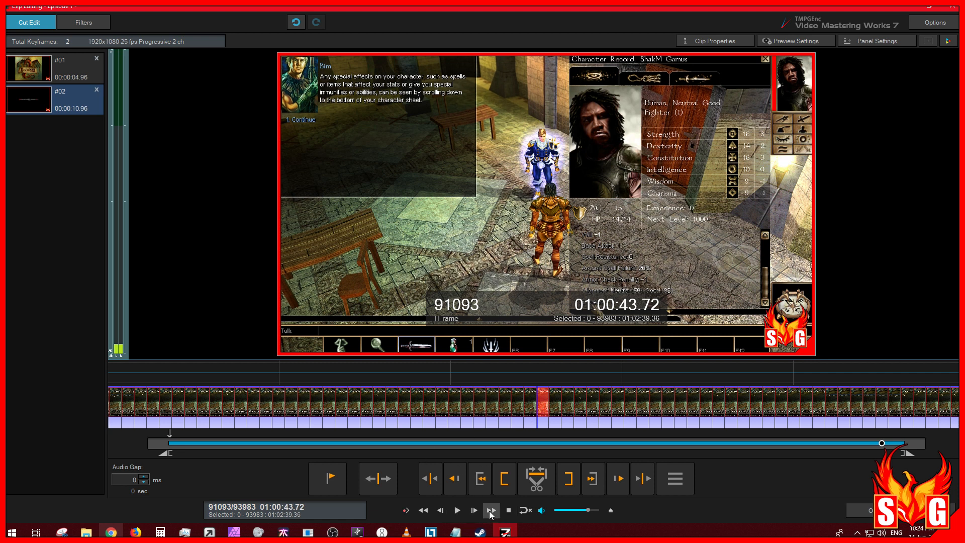
# Play the clip from 01:00:43.72, speed playback up in stages to x5, pause, and move back to 01:02:03.16
pyautogui.click(457, 513)
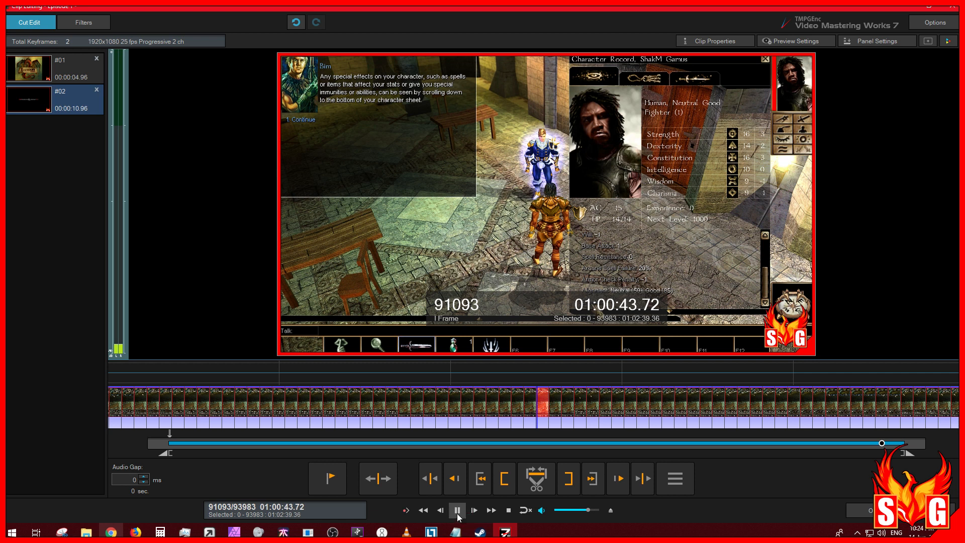
pyautogui.click(490, 510)
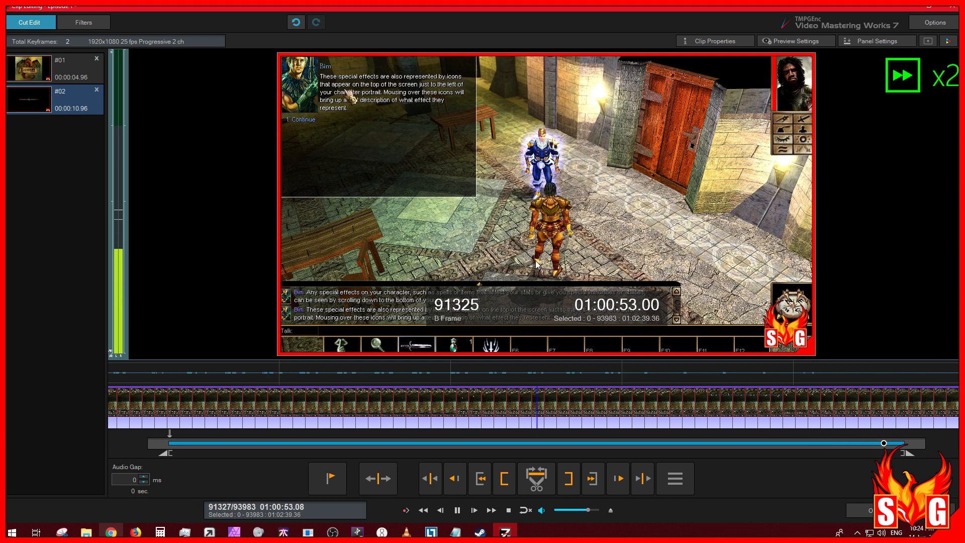
pyautogui.click(492, 510)
pyautogui.click(493, 511)
pyautogui.click(493, 510)
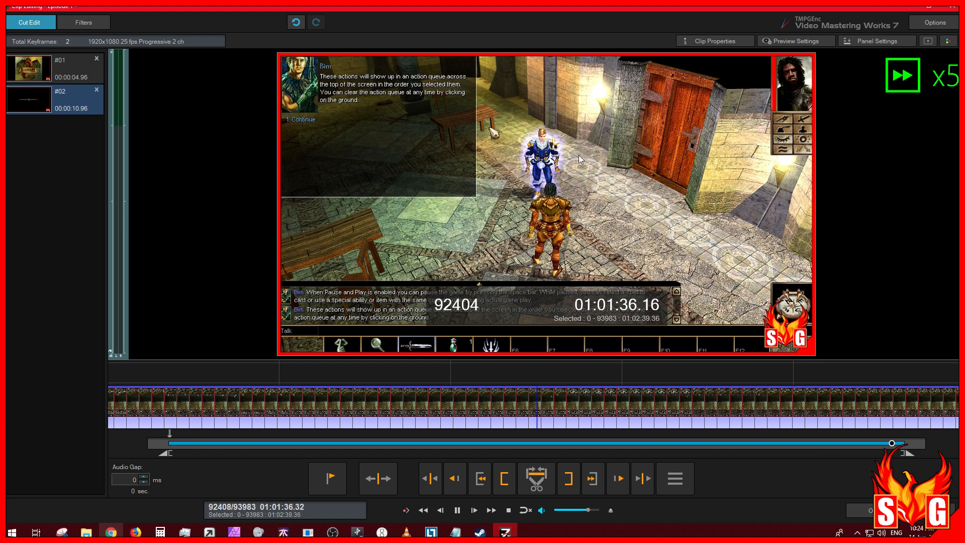
pyautogui.click(462, 512)
pyautogui.scroll(10, 475, 401)
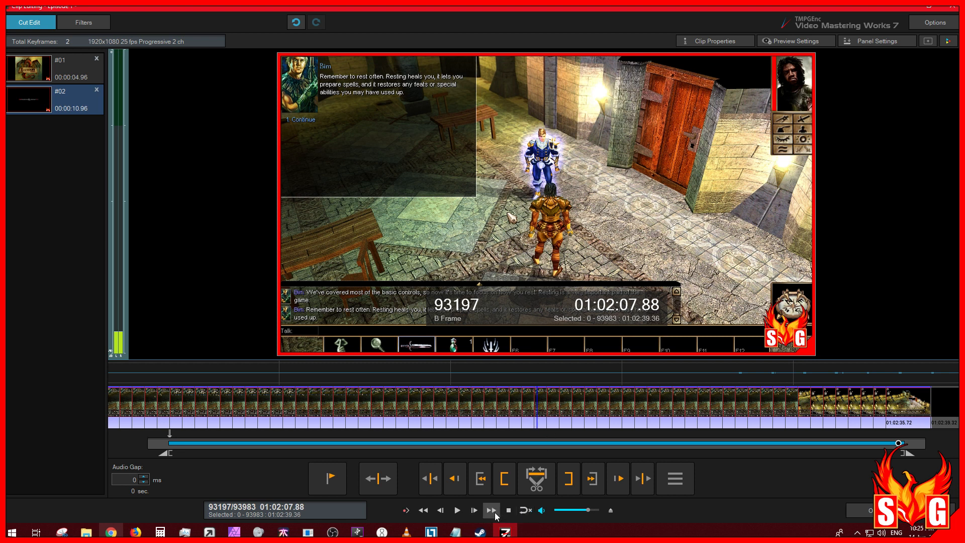
pyautogui.click(499, 413)
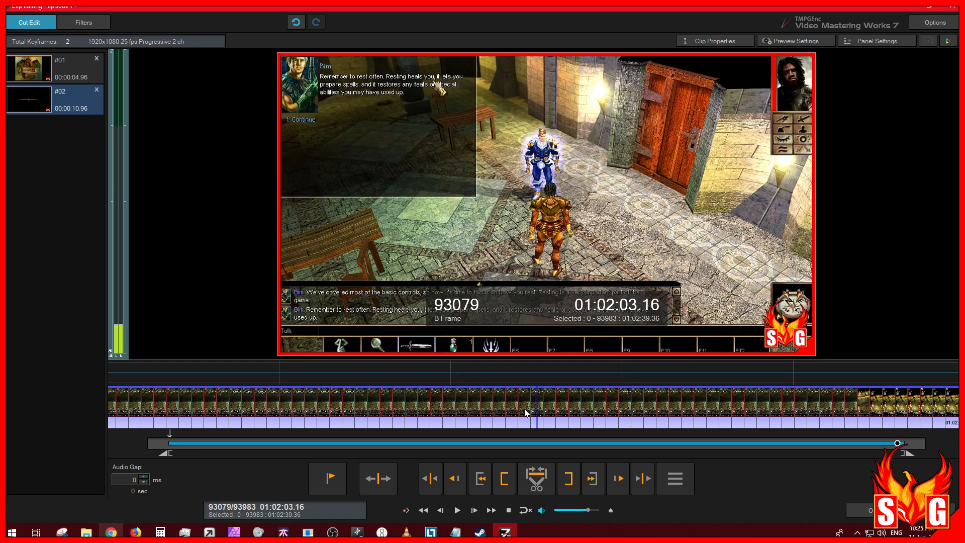
# Scrub the whole clip from 00:16:56.16 forward to the Select Feats scene at 00:35:29.84
pyautogui.click(368, 444)
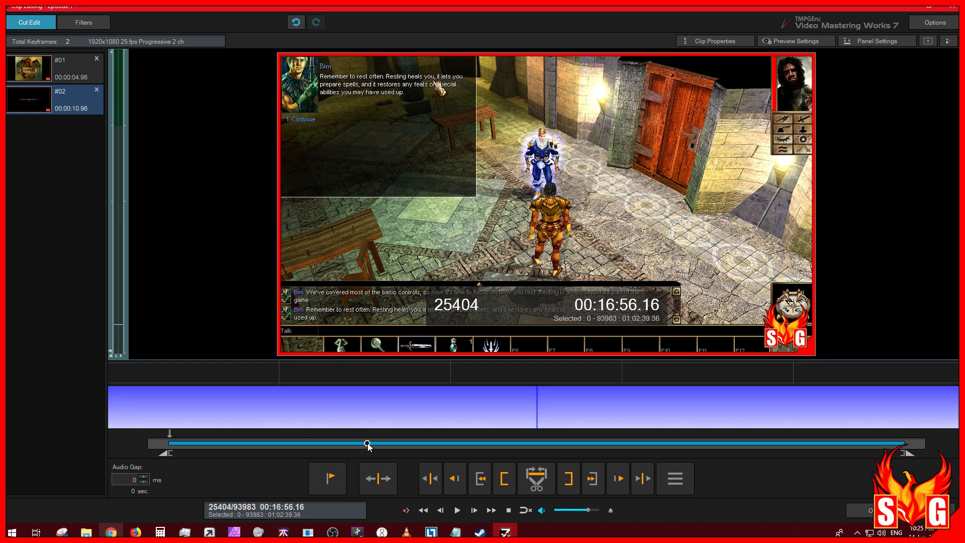
pyautogui.moveTo(367, 444); pyautogui.dragTo(565, 445)
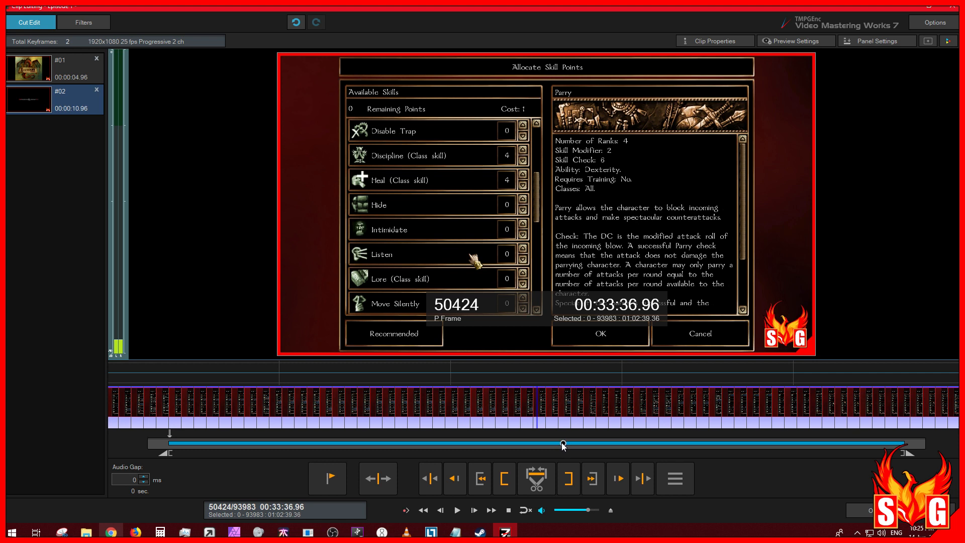
pyautogui.moveTo(563, 446); pyautogui.dragTo(584, 445)
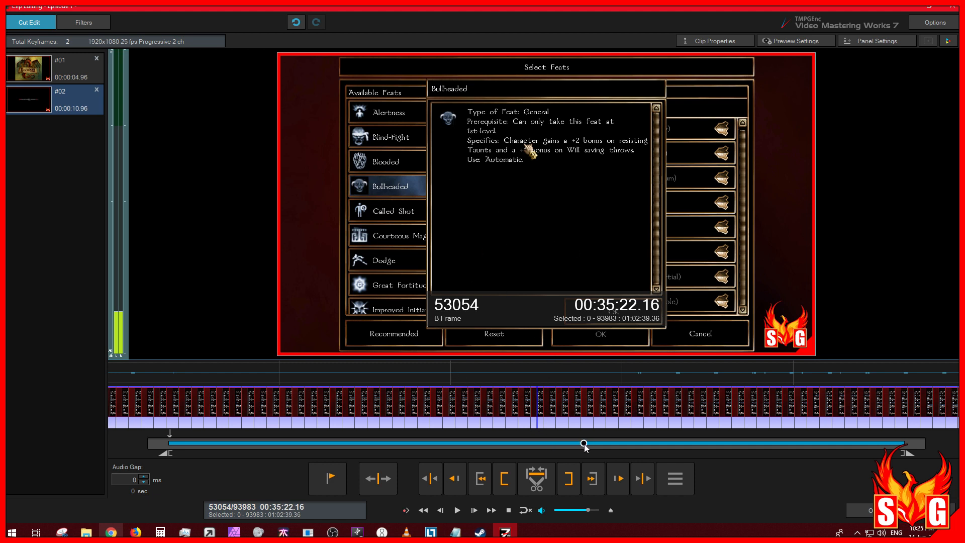
pyautogui.moveTo(584, 444); pyautogui.dragTo(586, 444)
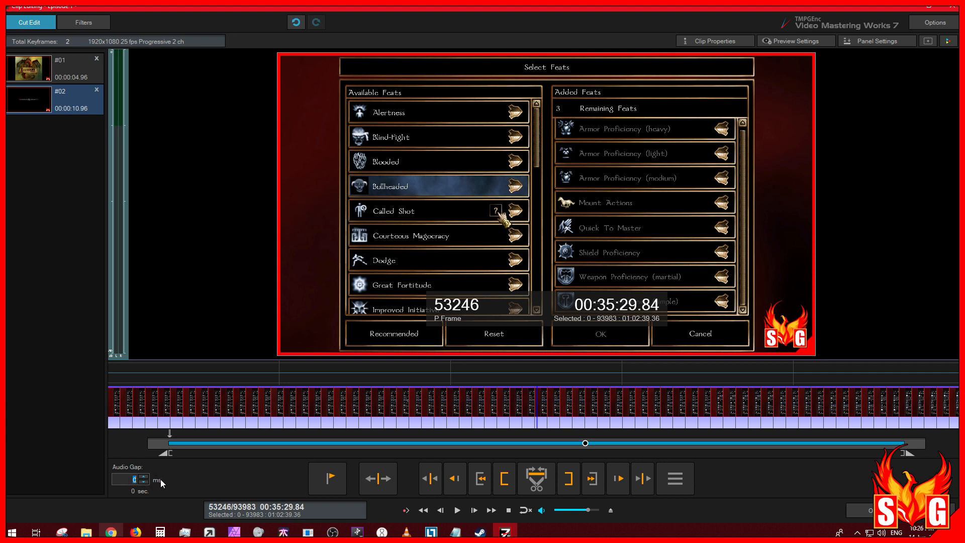
# Try an audio gap of 500 ms and clear the value again
pyautogui.write('500')
pyautogui.doubleClick(133, 480)
pyautogui.press('BackSpace')
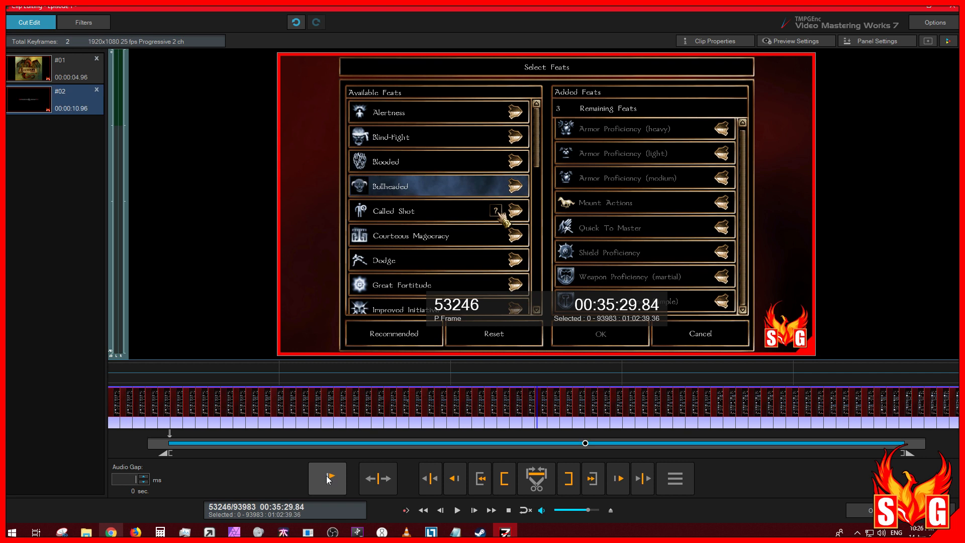
# Set a clip split point at 00:35:29.84 and remove it again
pyautogui.click(383, 479)
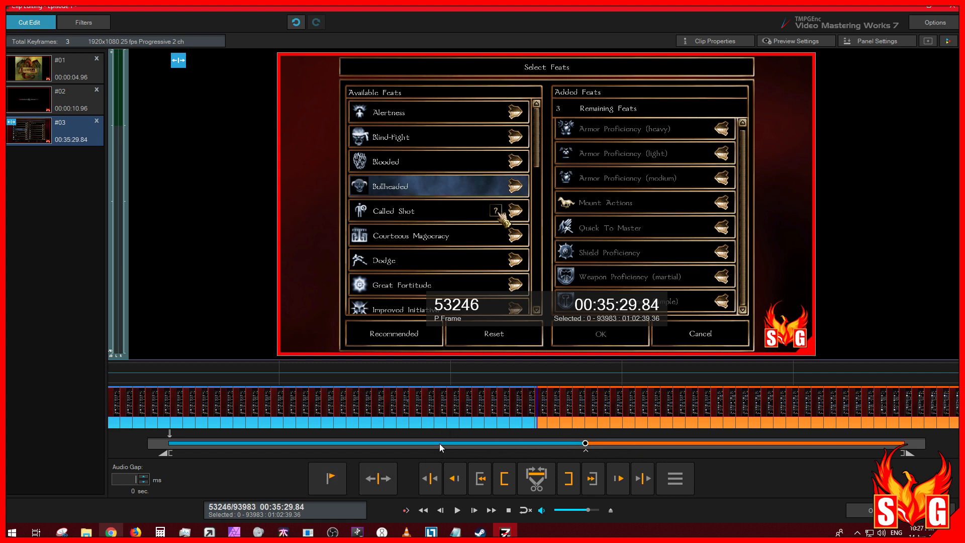
pyautogui.click(369, 483)
# Set clip split points at 00:10:38.96, 00:23:36.48 and 00:38:44.88
pyautogui.click(293, 443)
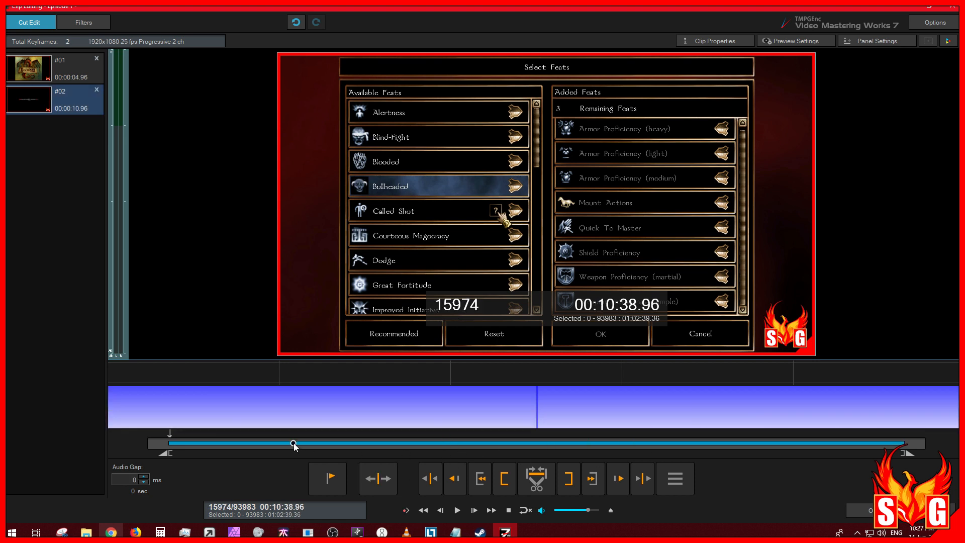
pyautogui.click(378, 478)
pyautogui.click(445, 443)
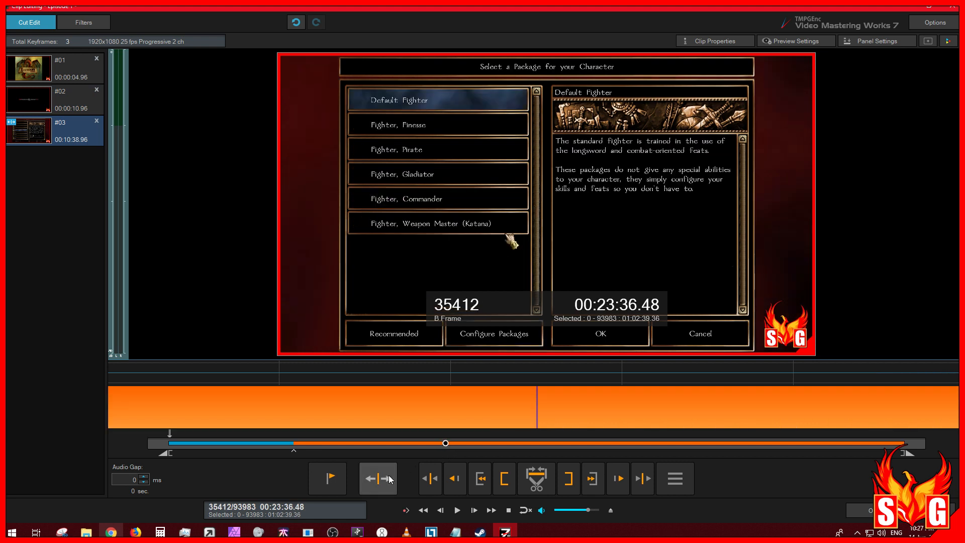
pyautogui.click(378, 478)
pyautogui.click(623, 443)
pyautogui.click(380, 480)
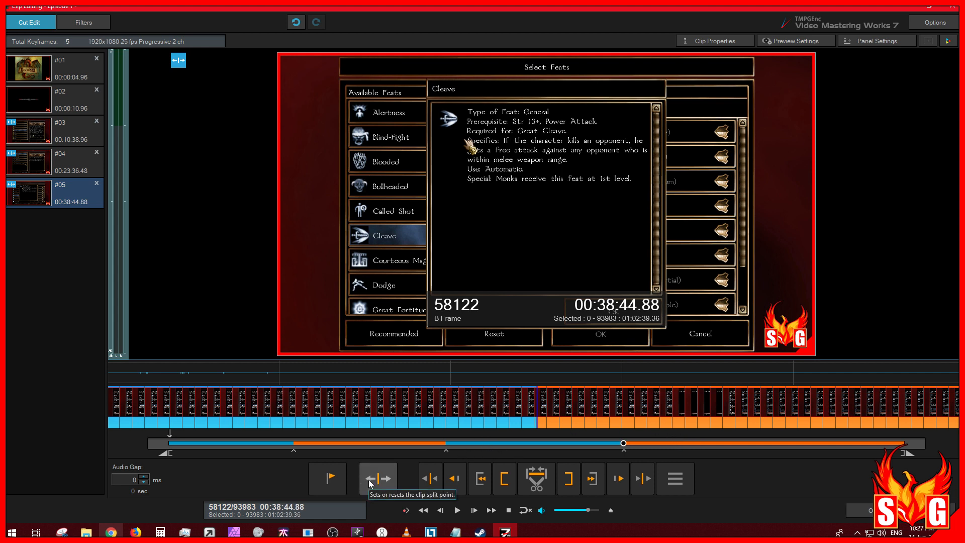
# Remove the clip split point at 00:23:36.48
pyautogui.click(445, 452)
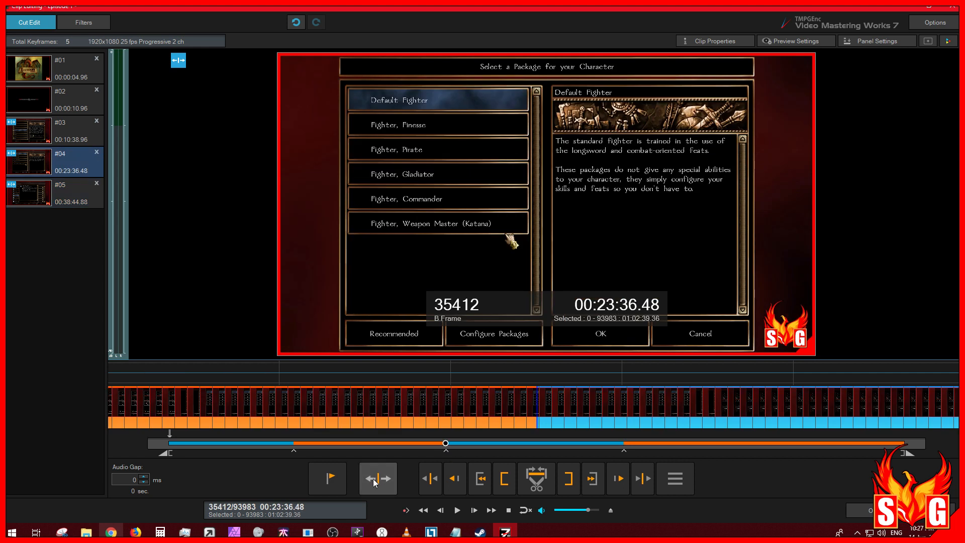
pyautogui.click(378, 479)
# Go to the split point at 00:10:38.96, examine the neighbouring frames on both sides, and return to it
pyautogui.click(295, 452)
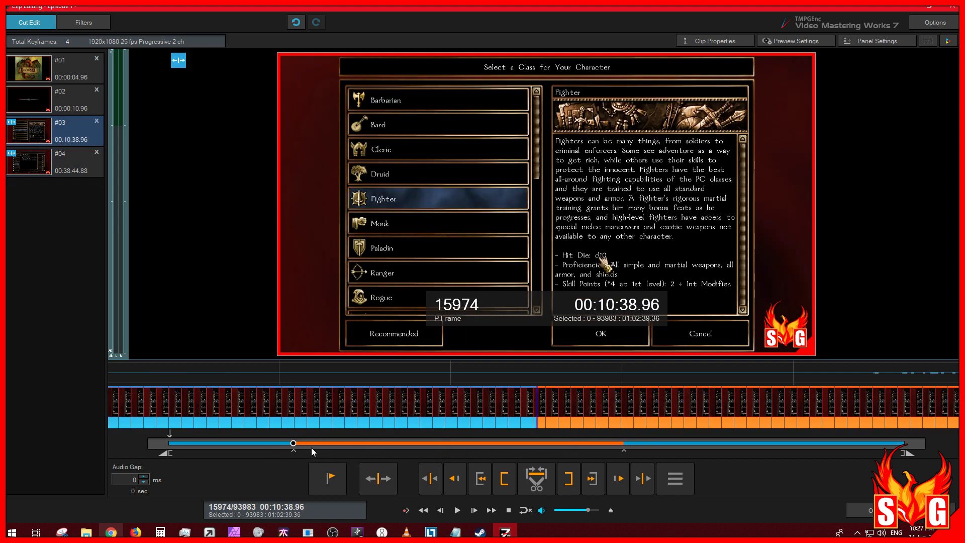
pyautogui.click(529, 417)
pyautogui.click(555, 416)
pyautogui.click(569, 415)
pyautogui.click(519, 415)
pyautogui.click(292, 453)
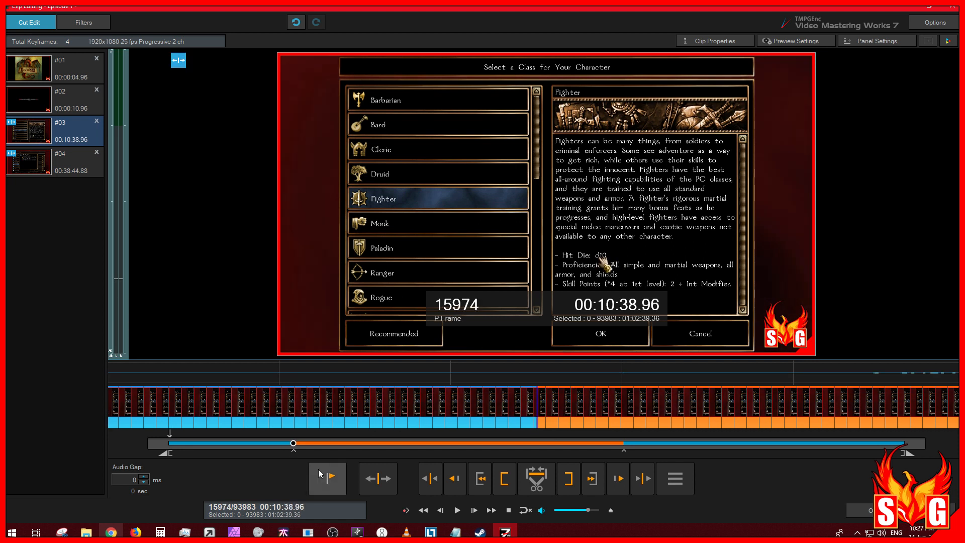
# Remove the clip split points at 00:10:38.96 and 00:38:44.88
pyautogui.click(378, 479)
pyautogui.click(622, 454)
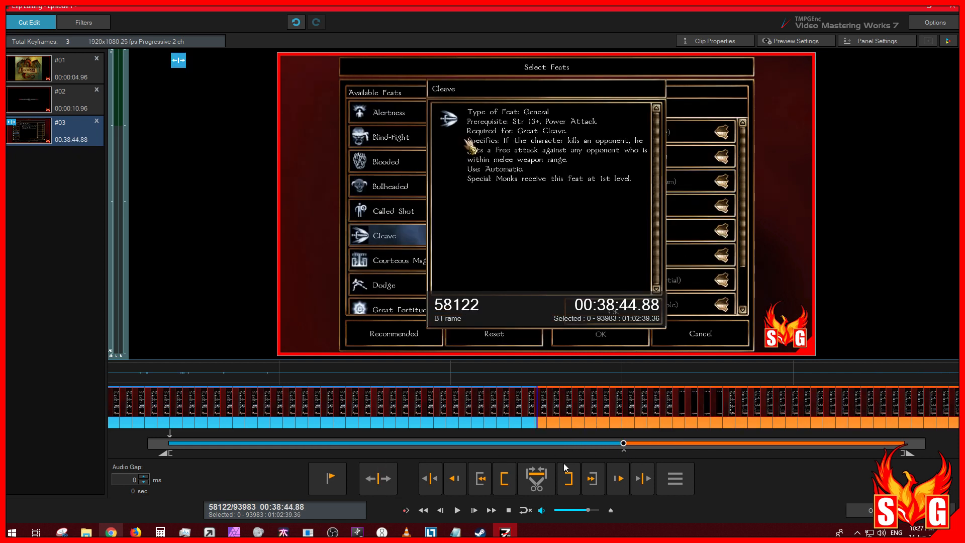
pyautogui.click(378, 478)
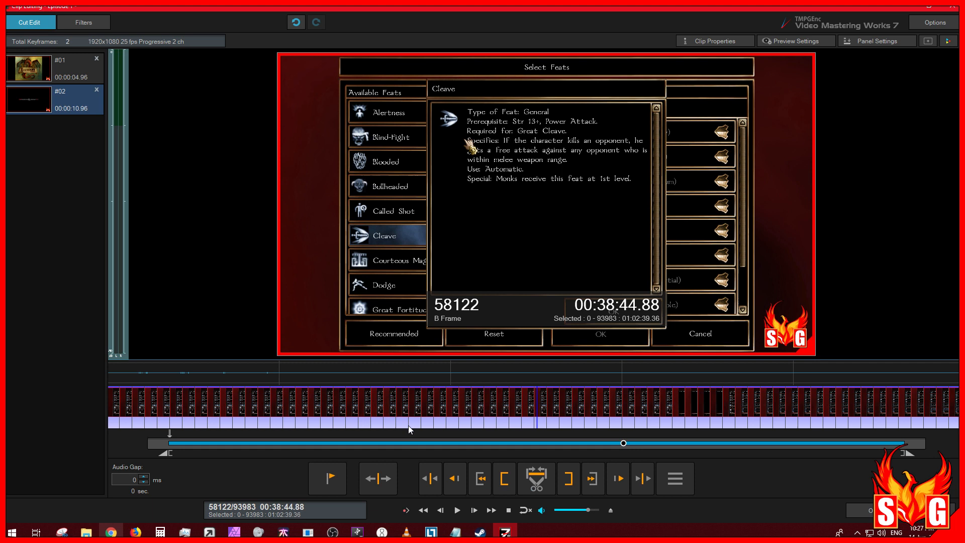
# Set a regular keyframe at 00:18:20.84
pyautogui.click(388, 443)
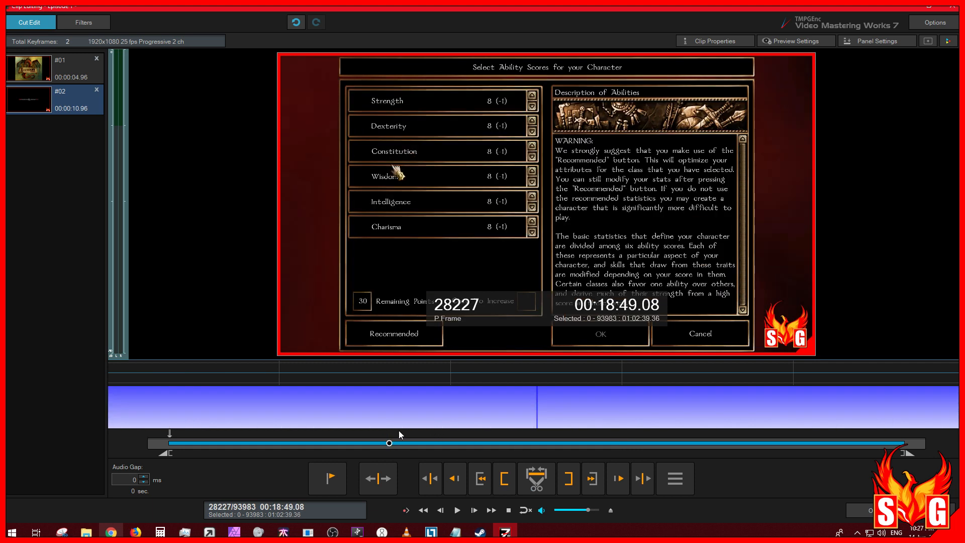
pyautogui.click(403, 436)
pyautogui.click(384, 443)
pyautogui.click(340, 481)
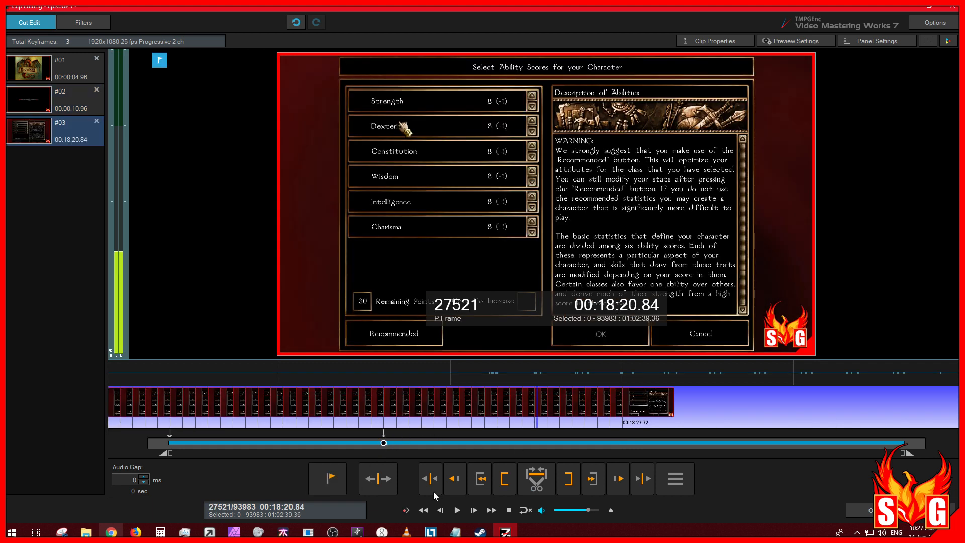
# Move back one source keyframe at a time through the character-naming scene, from 00:28:10.72 to 00:27:50.72
pyautogui.click(433, 487)
pyautogui.click(439, 486)
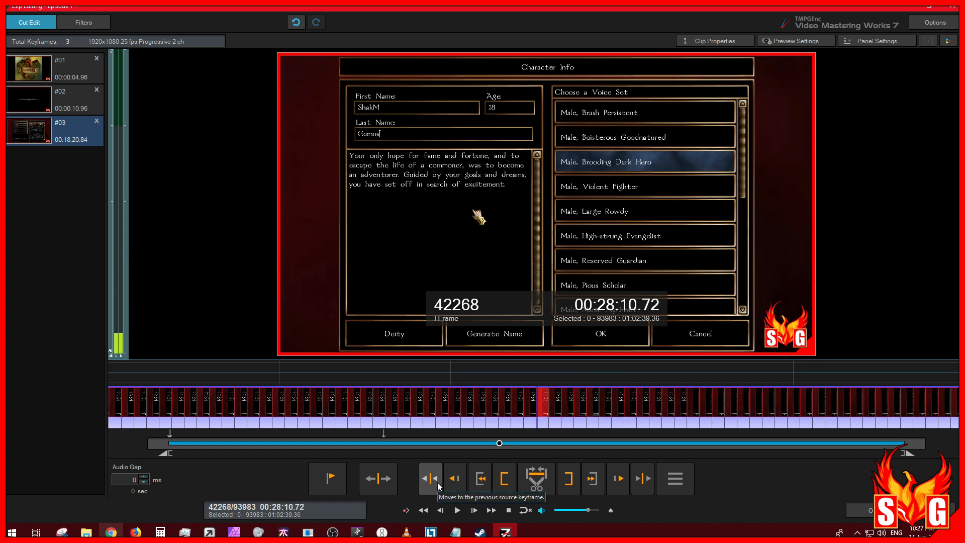
pyautogui.click(430, 482)
pyautogui.doubleClick(430, 482)
pyautogui.click(429, 482)
pyautogui.click(429, 481)
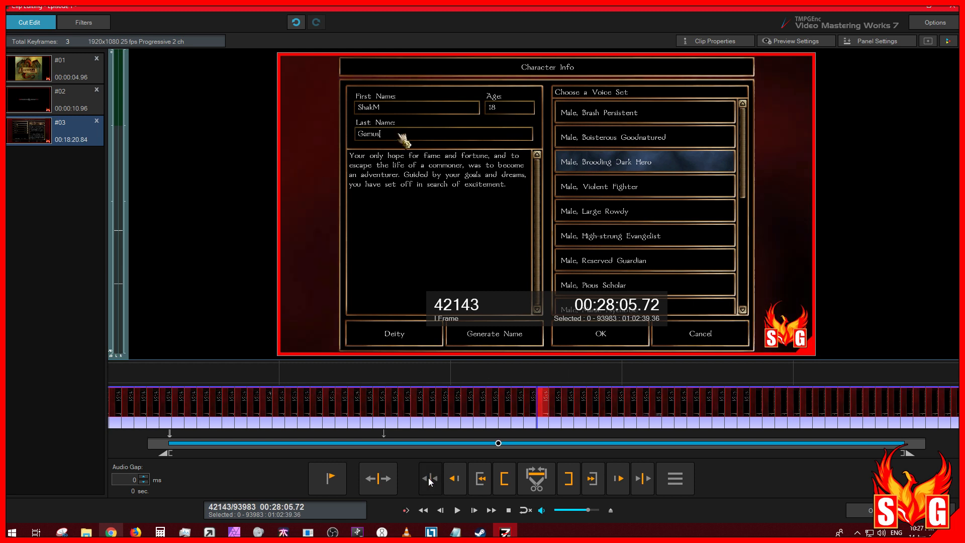
pyautogui.click(430, 482)
pyautogui.click(430, 482)
pyautogui.click(429, 482)
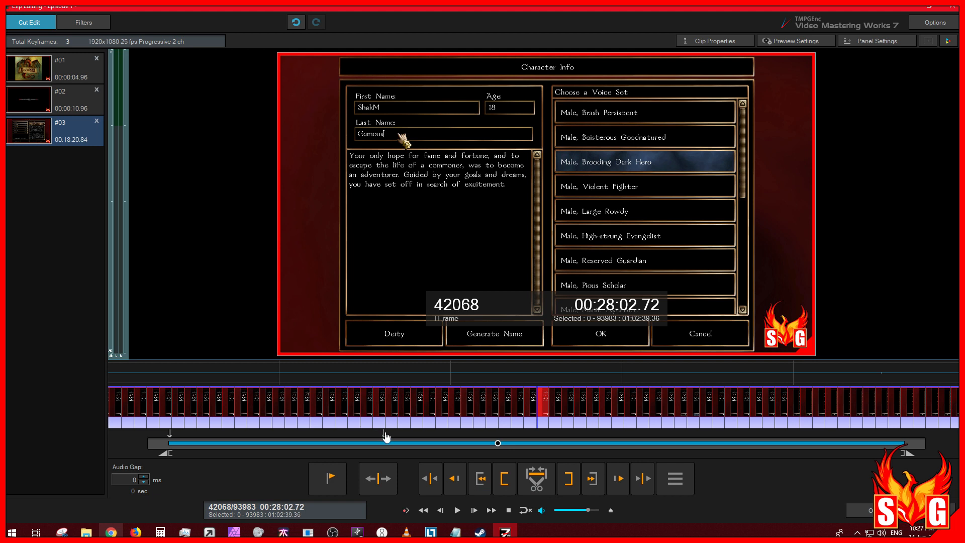
pyautogui.click(529, 410)
pyautogui.click(530, 409)
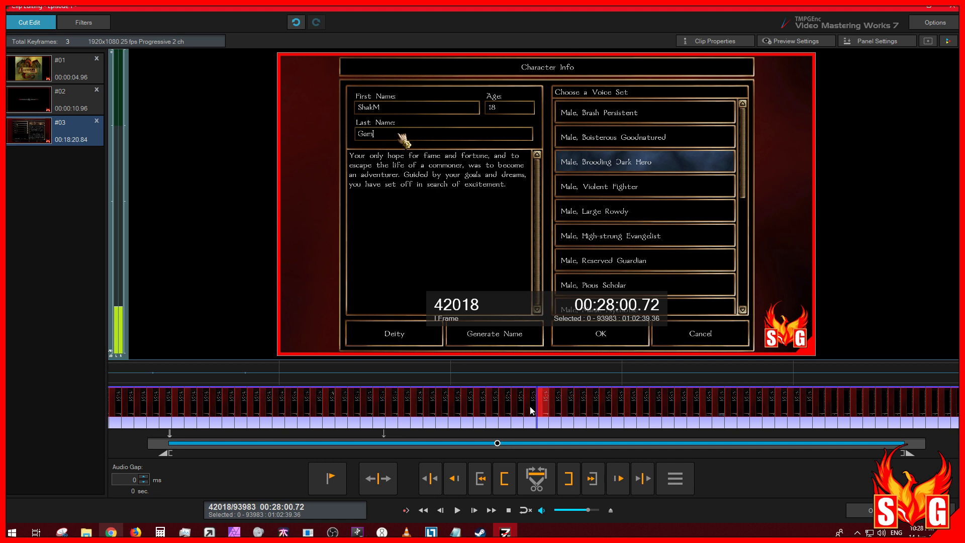
pyautogui.click(430, 478)
pyautogui.click(431, 478)
pyautogui.click(430, 478)
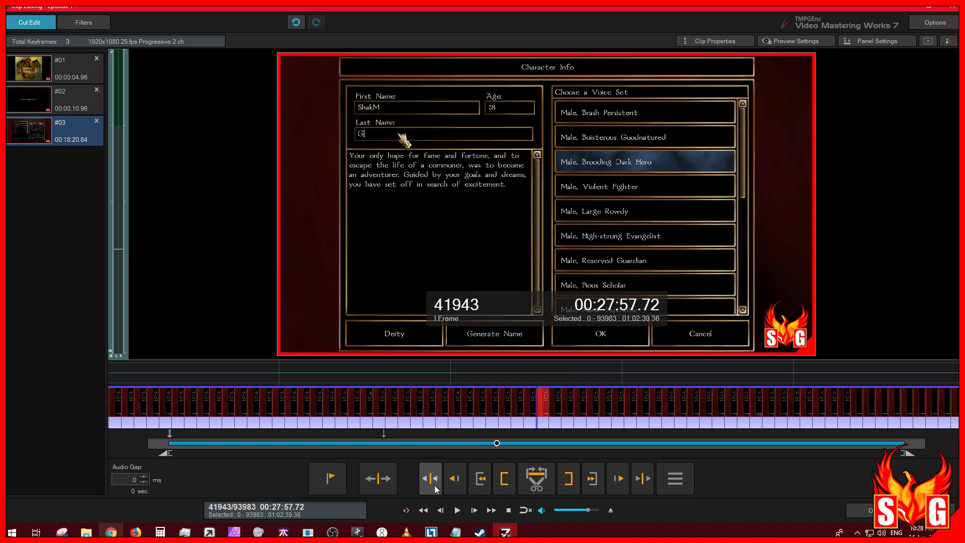
pyautogui.click(434, 485)
pyautogui.click(434, 485)
pyautogui.click(434, 484)
pyautogui.click(434, 485)
pyautogui.click(434, 485)
pyautogui.click(434, 485)
pyautogui.click(434, 484)
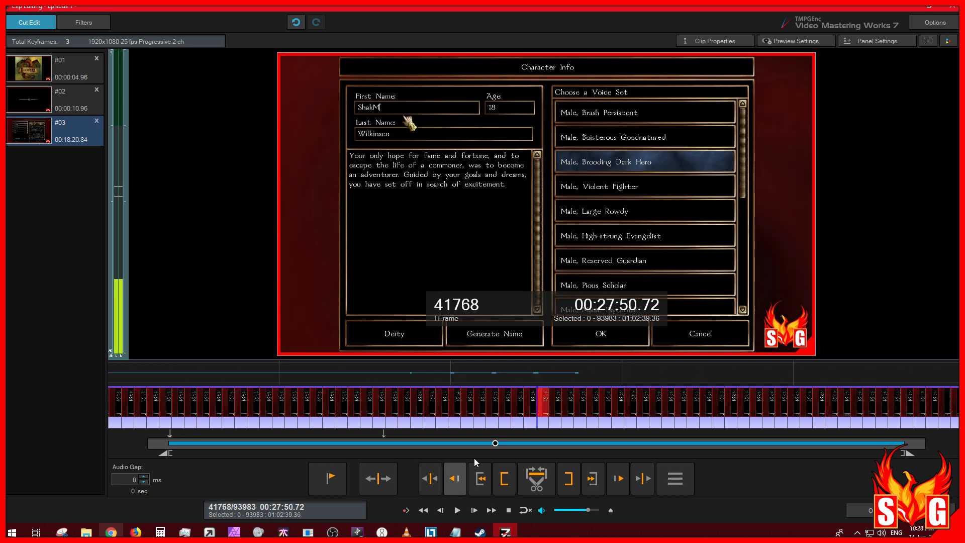
# Step back frame by frame from 00:27:50.72 to examine the individual frames
pyautogui.click(461, 484)
pyautogui.click(461, 483)
pyautogui.click(461, 483)
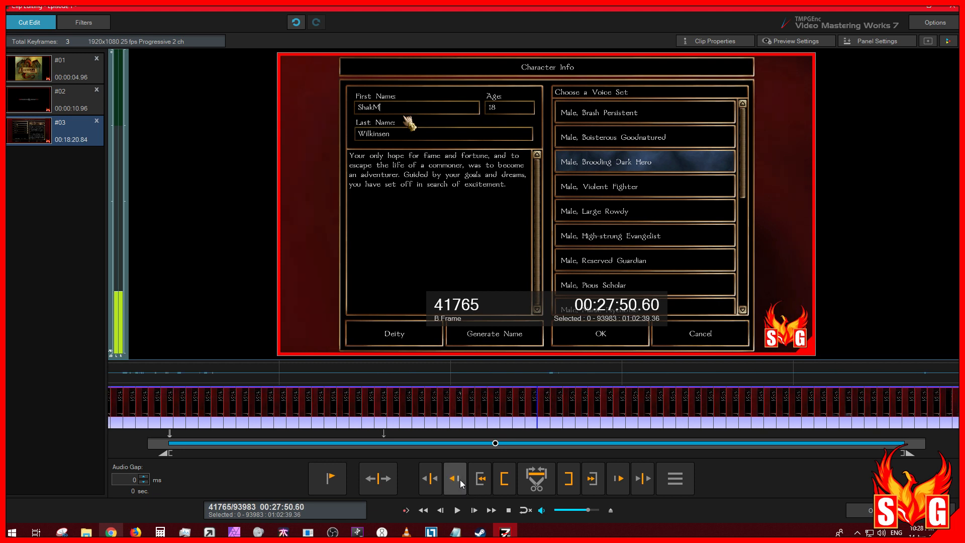
pyautogui.click(461, 484)
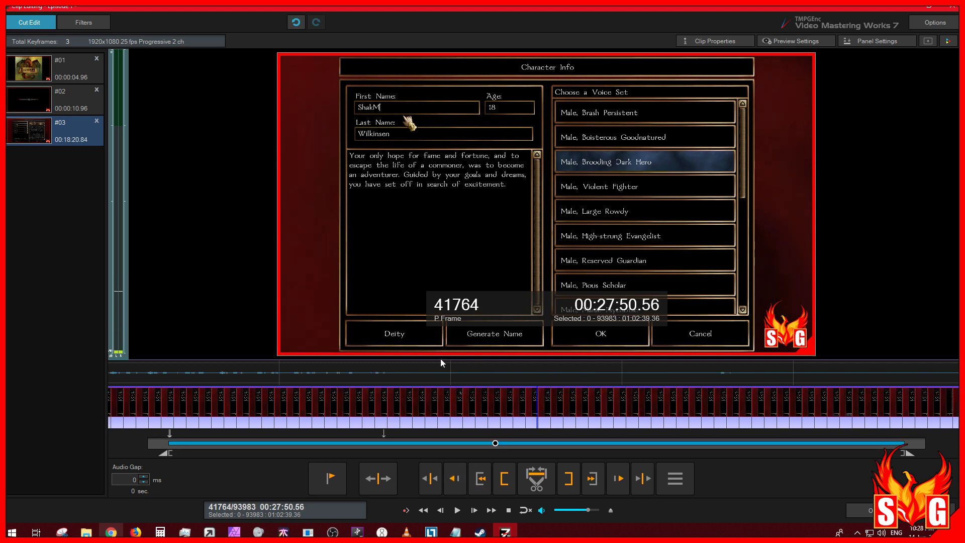
pyautogui.click(455, 479)
# Move back by source keyframes to 00:27:46.72
pyautogui.click(435, 484)
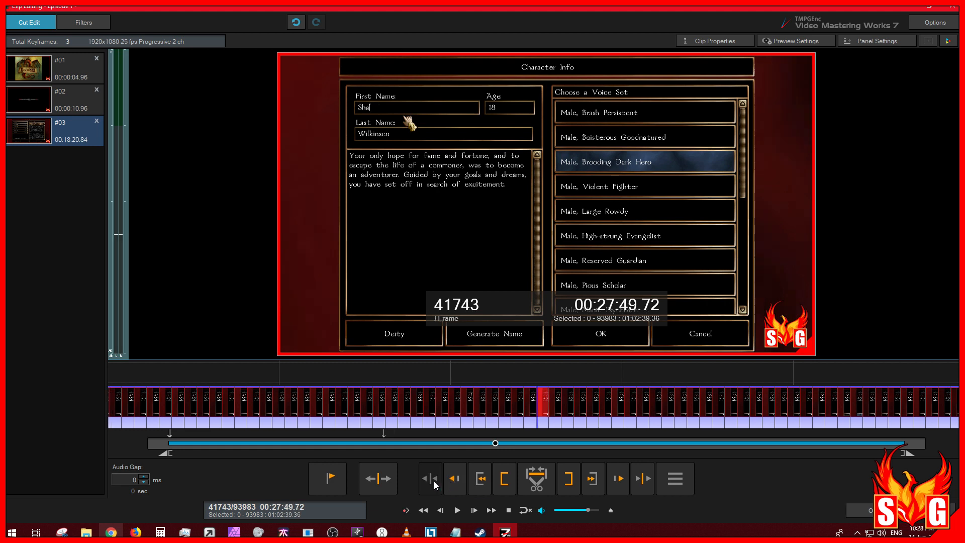
pyautogui.click(431, 479)
pyautogui.click(432, 478)
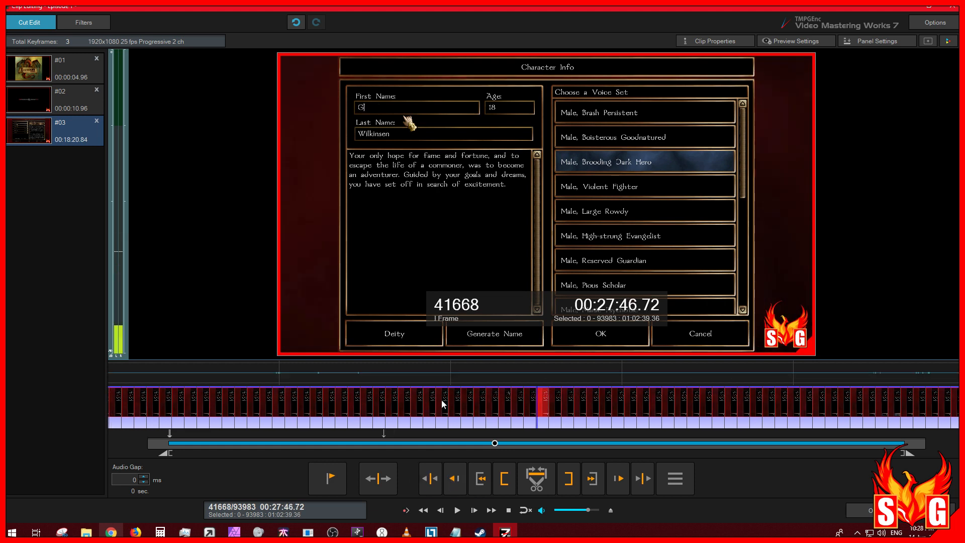
# Jump back and forth between the first and last frames of the selected range
pyautogui.click(480, 480)
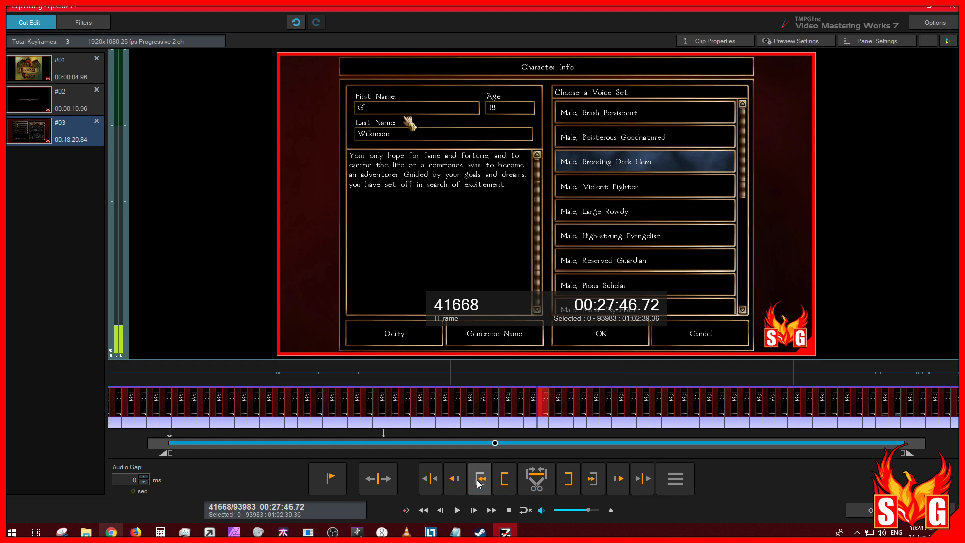
pyautogui.click(583, 488)
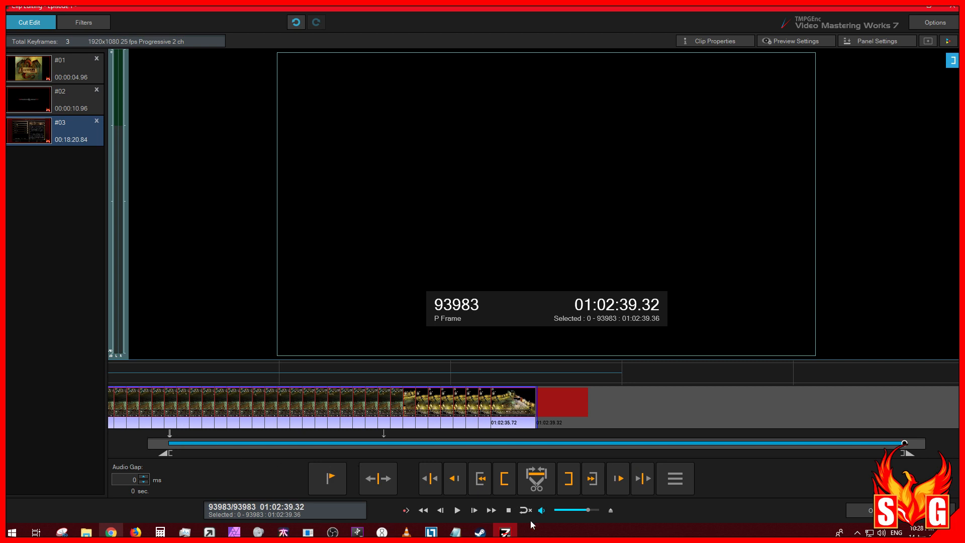
pyautogui.press('Home')
pyautogui.press('End')
pyautogui.press('Home')
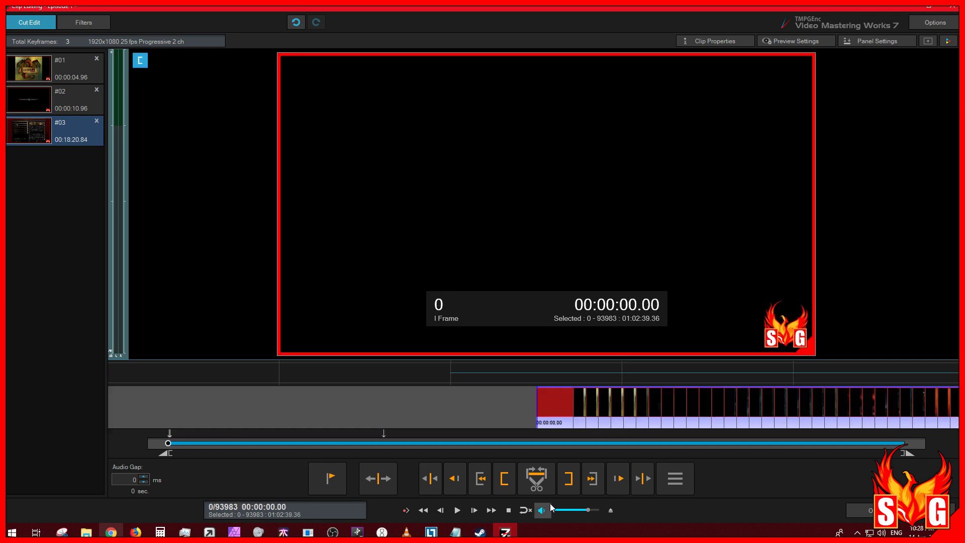
pyautogui.press('End')
pyautogui.press('Home')
pyautogui.press('End')
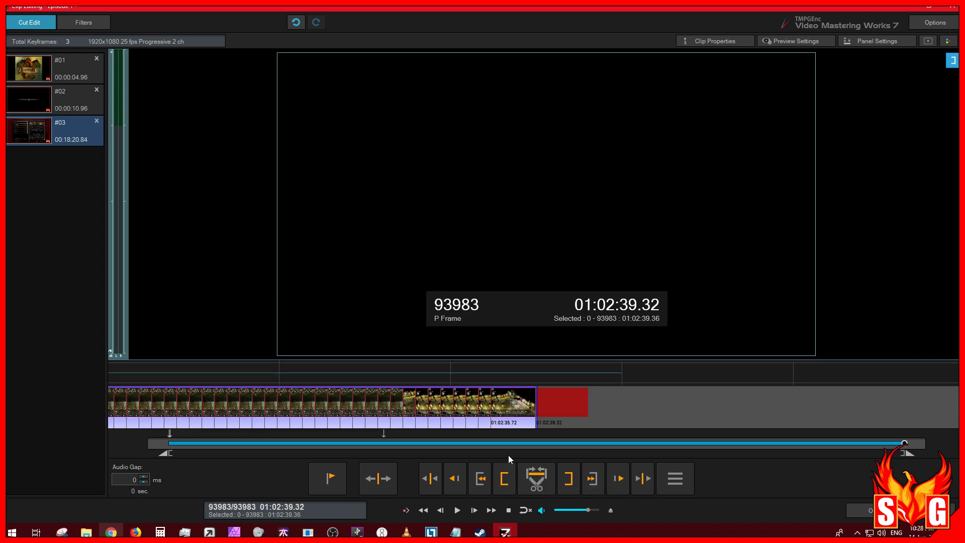
# Set the selection's start at 00:00:35.96 and its end at 00:03:40.68
pyautogui.click(374, 443)
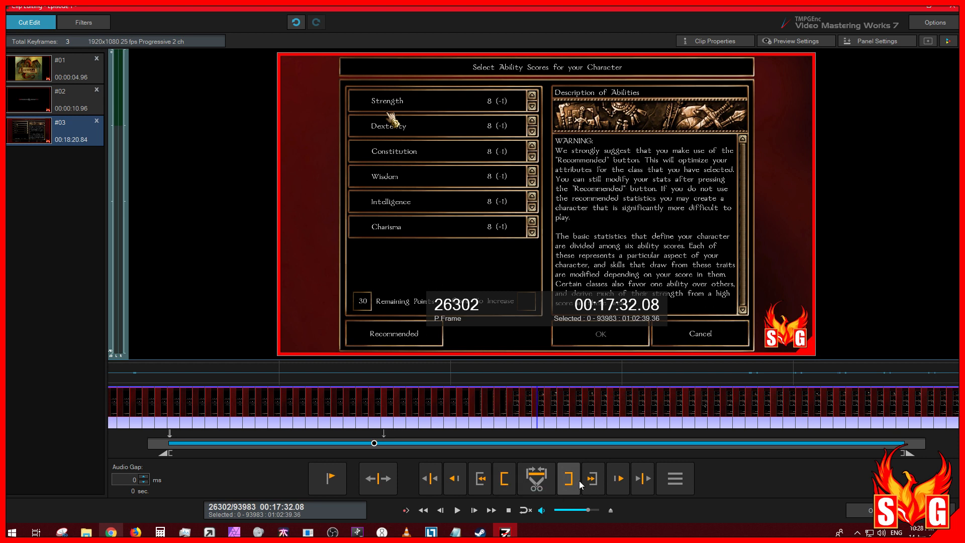
pyautogui.moveTo(187, 417); pyautogui.dragTo(225, 408)
pyautogui.moveTo(359, 445); pyautogui.dragTo(183, 445)
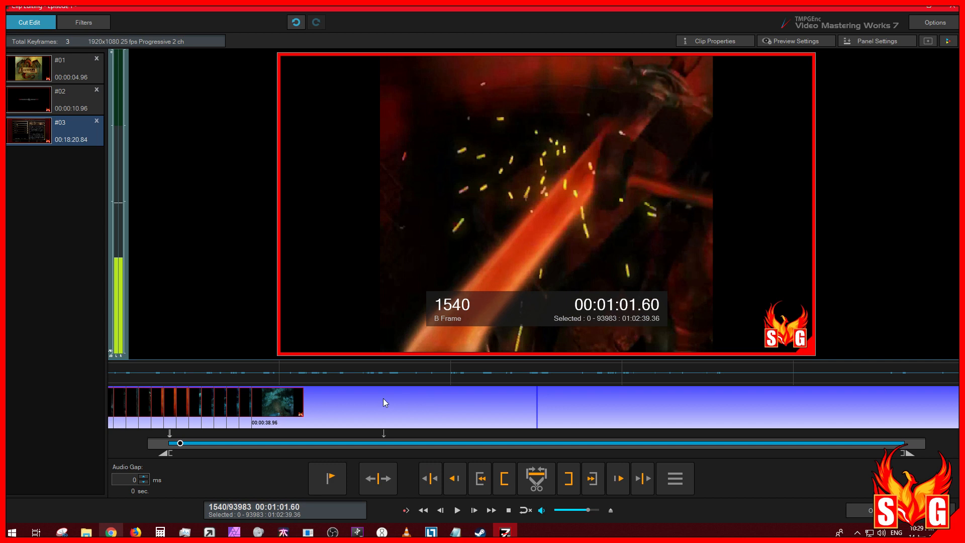
pyautogui.click(219, 404)
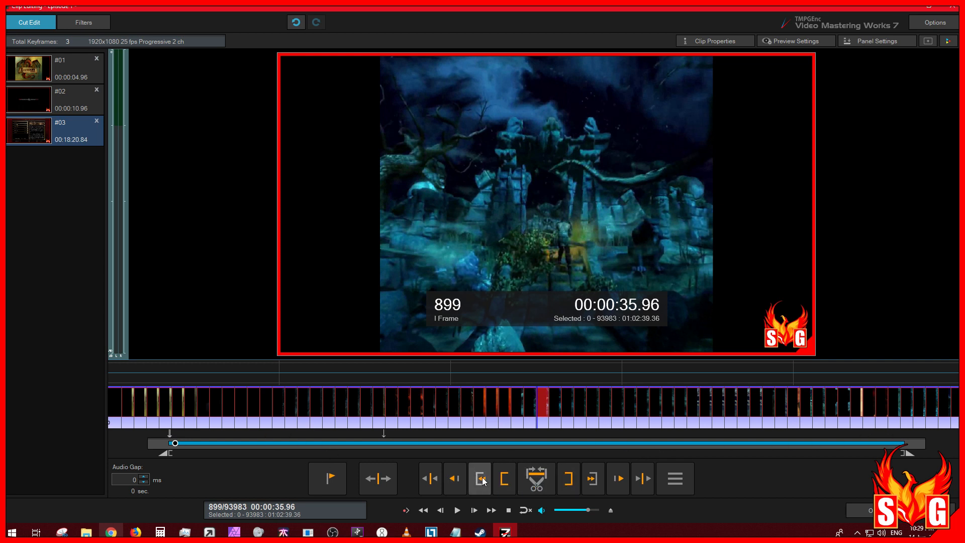
pyautogui.click(505, 478)
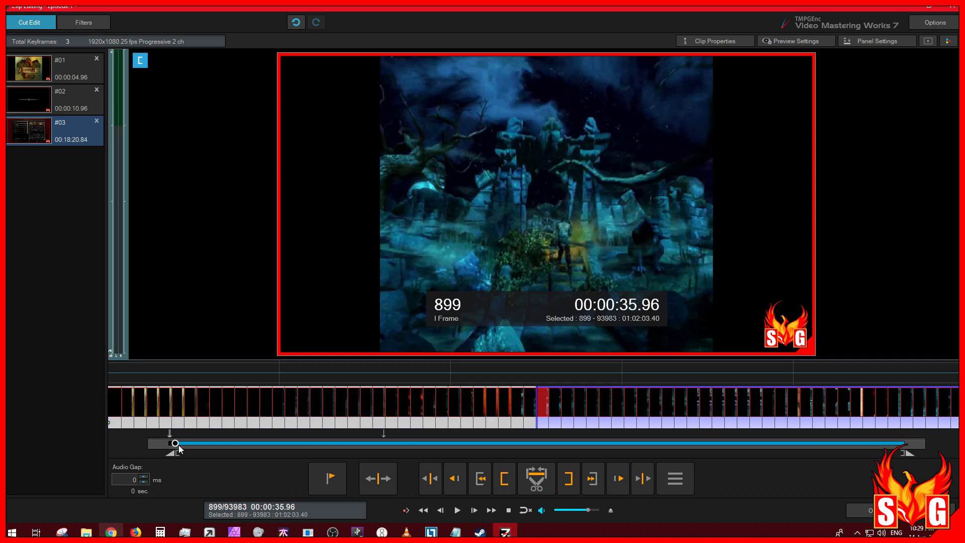
pyautogui.click(211, 443)
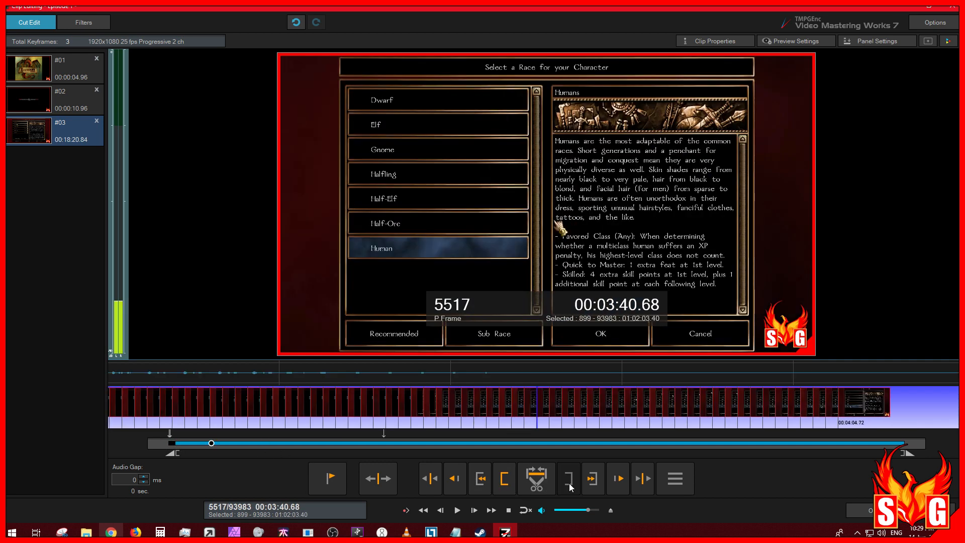
pyautogui.click(569, 480)
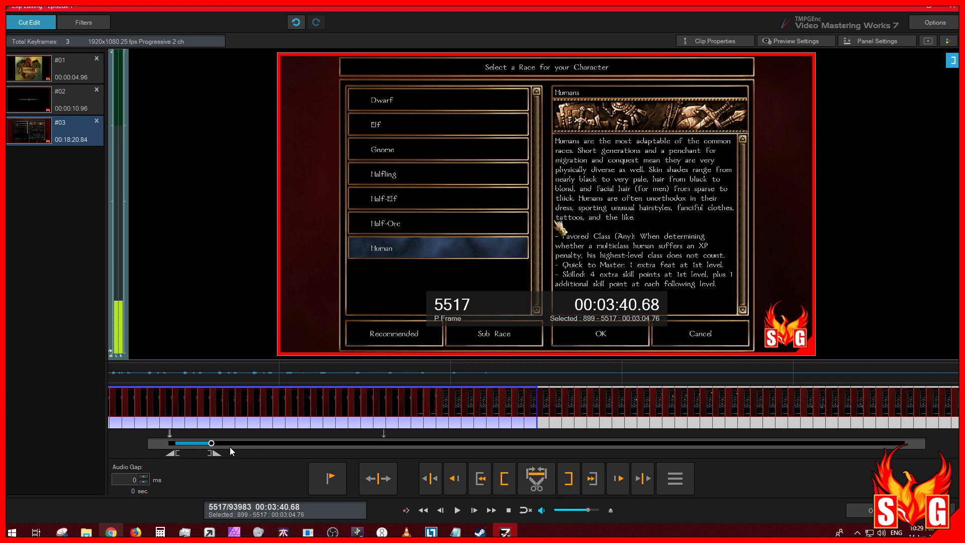
# Cut the selected range out of the clip, examine the frames around the join, and undo the cut
pyautogui.click(545, 490)
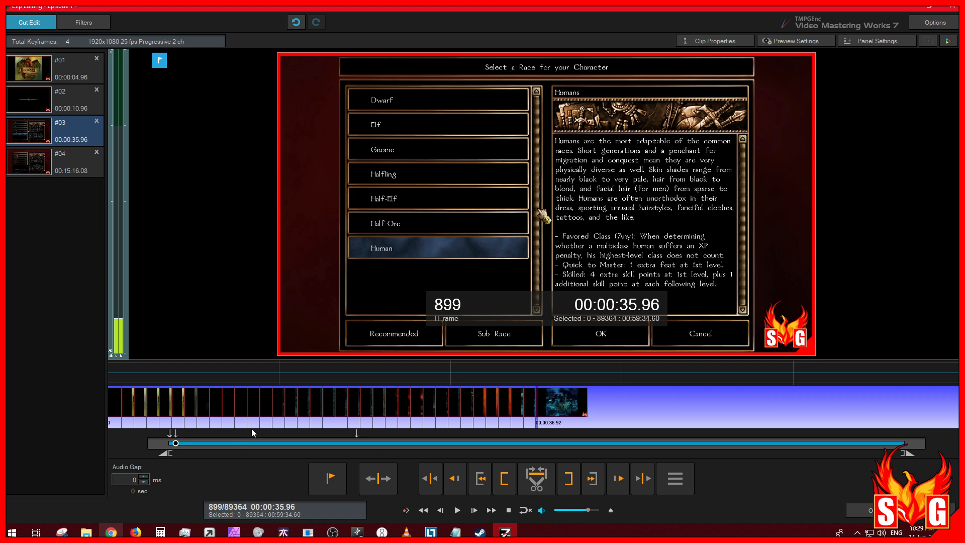
pyautogui.click(530, 403)
pyautogui.click(561, 407)
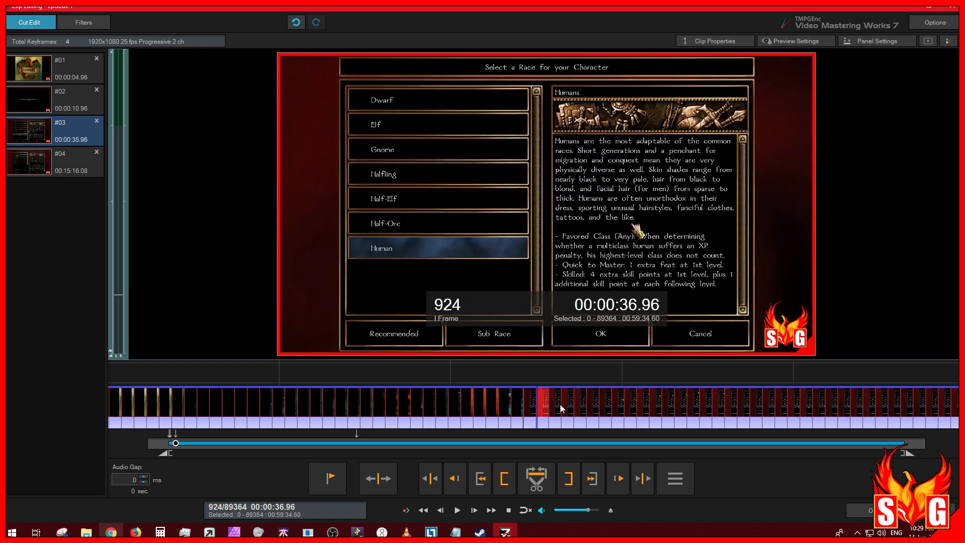
pyautogui.hotkey('ctrl', 'z')
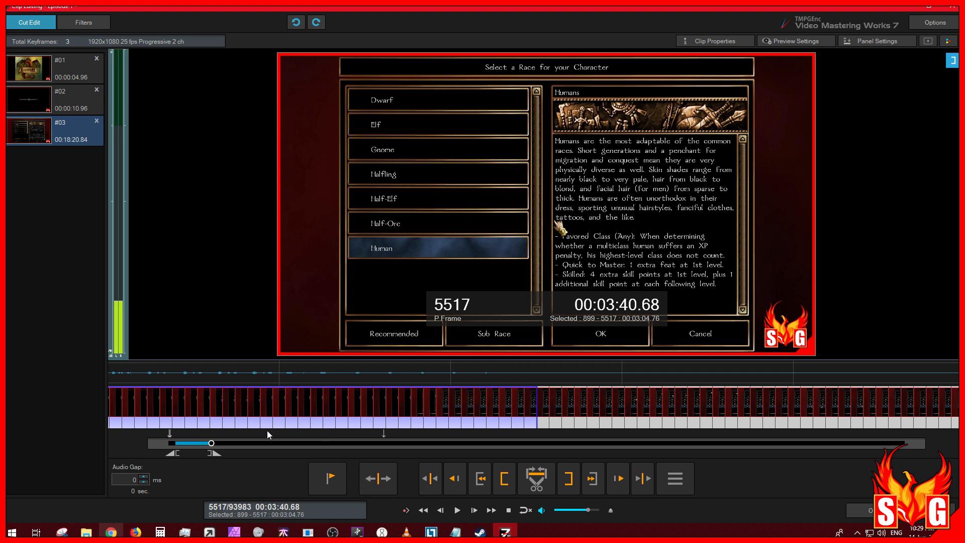
# Reset the selection to the whole clip, starting at 00:00:00.00 and ending at 01:02:39.32
pyautogui.moveTo(213, 443); pyautogui.dragTo(168, 443)
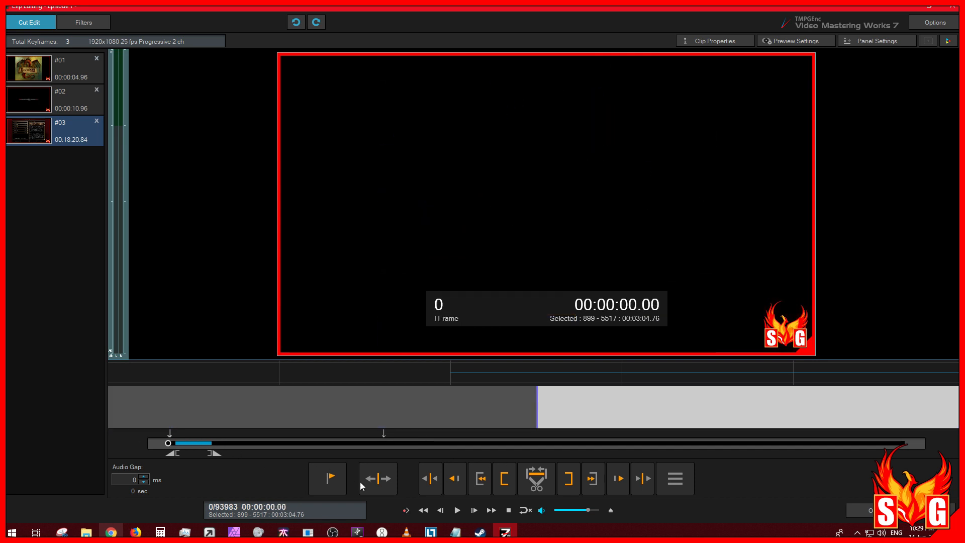
pyautogui.click(504, 479)
pyautogui.click(701, 443)
pyautogui.moveTo(727, 446); pyautogui.dragTo(909, 443)
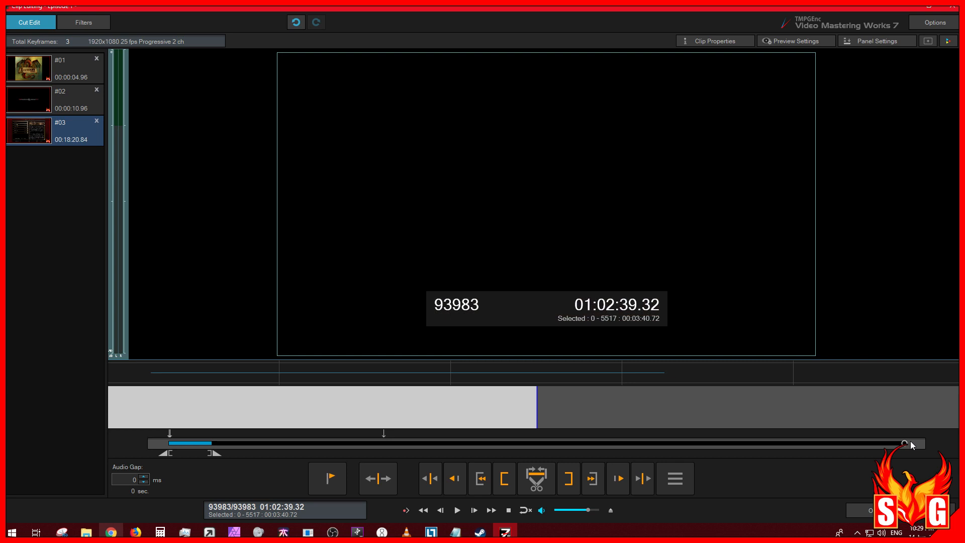
pyautogui.click(570, 484)
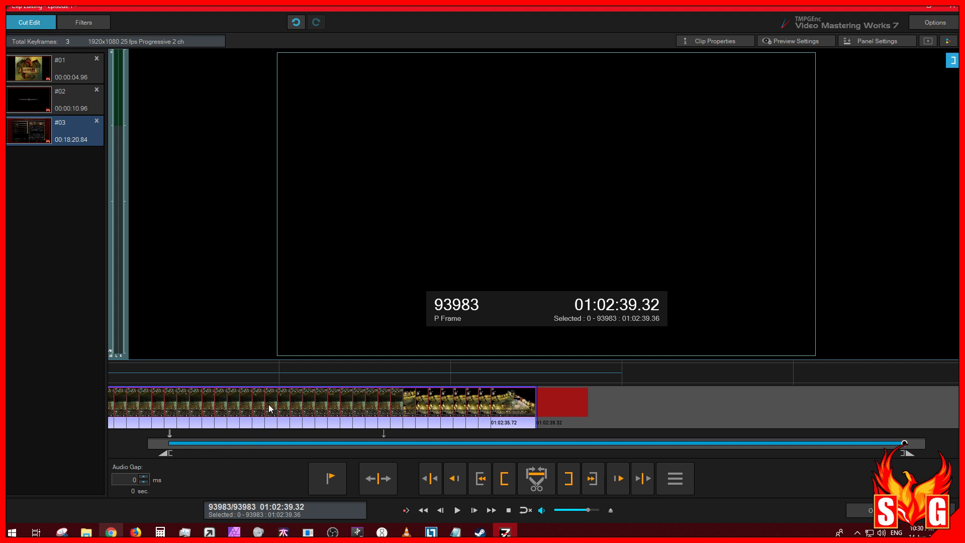
# Cut out the range from 00:04:01.20 to 00:05:31.04
pyautogui.click(216, 443)
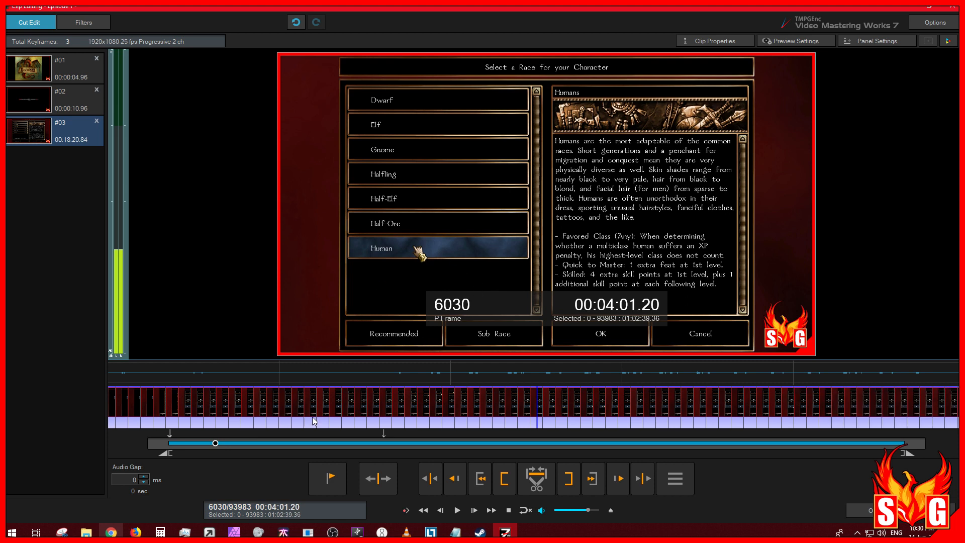
pyautogui.click(505, 478)
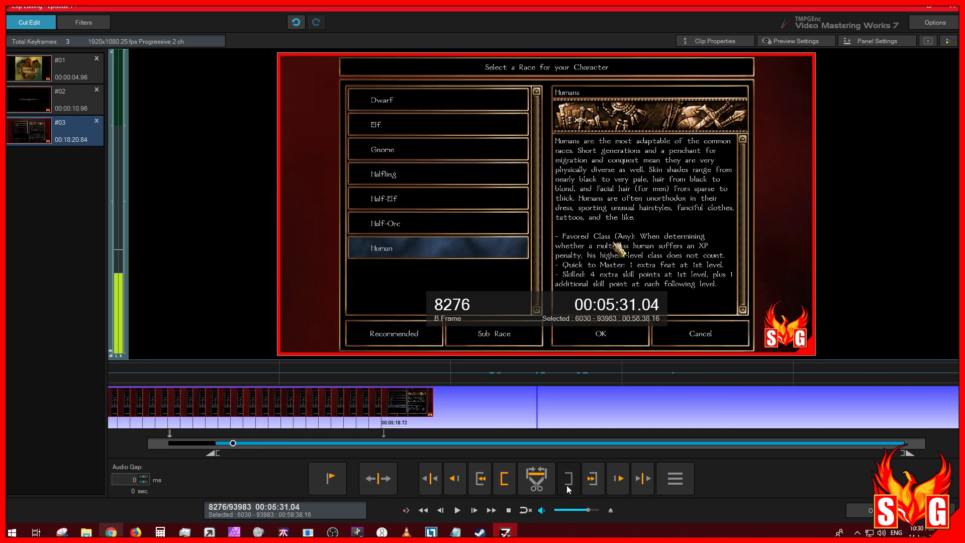
pyautogui.click(534, 478)
# Cut out a range of about 1 minute 55 seconds starting at 00:31:48.60
pyautogui.click(551, 443)
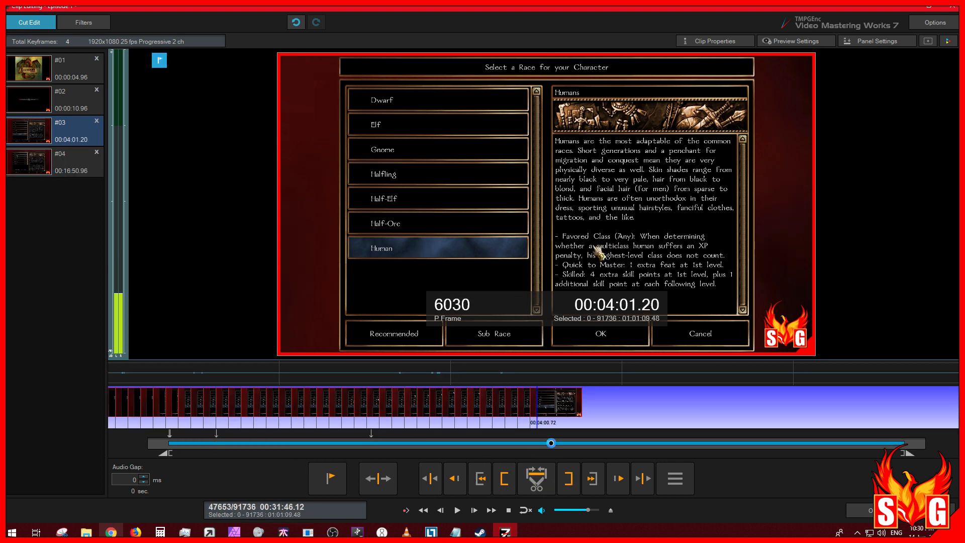
pyautogui.click(507, 479)
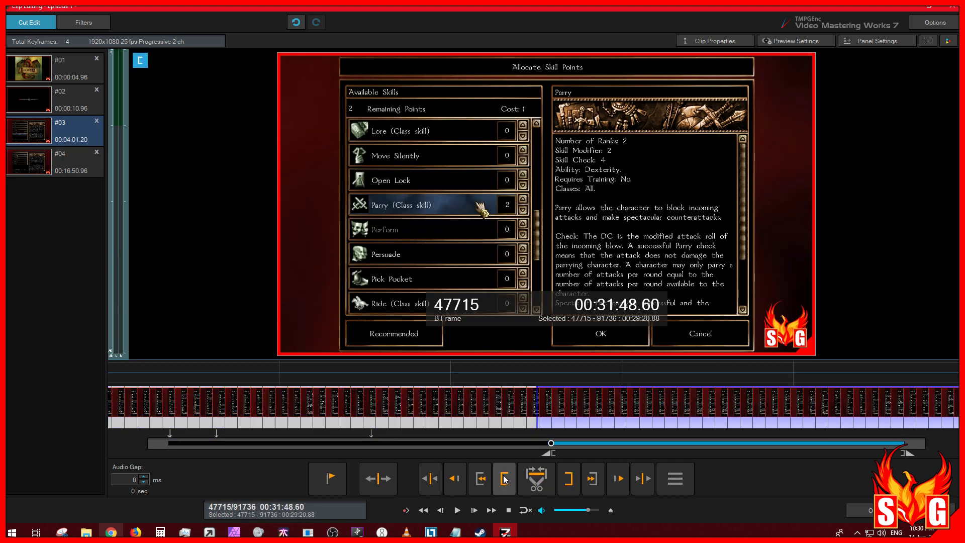
pyautogui.click(576, 443)
pyautogui.click(569, 478)
pyautogui.click(530, 477)
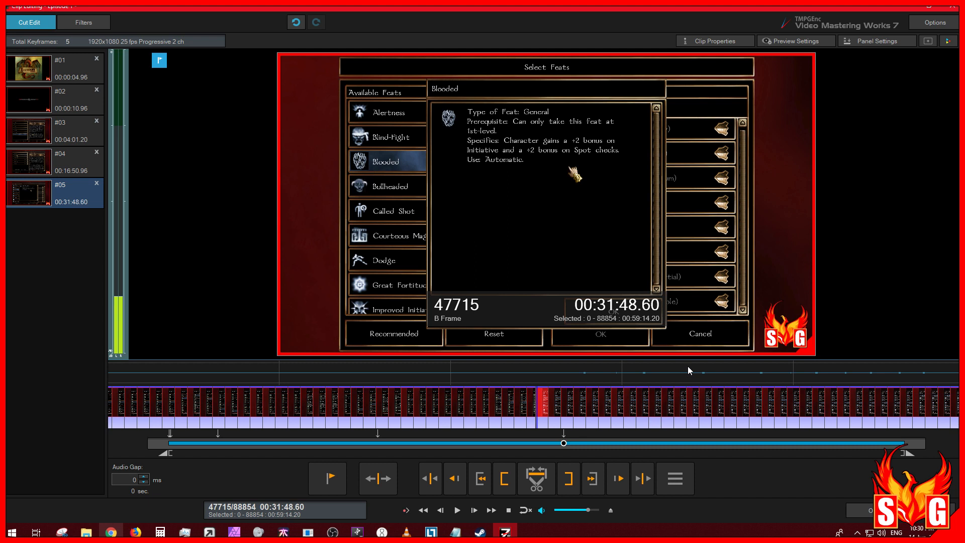
# Examine the project saving and proxy file options in the clip editor, accept the clip edits, and check the clip list's options
pyautogui.click(936, 22)
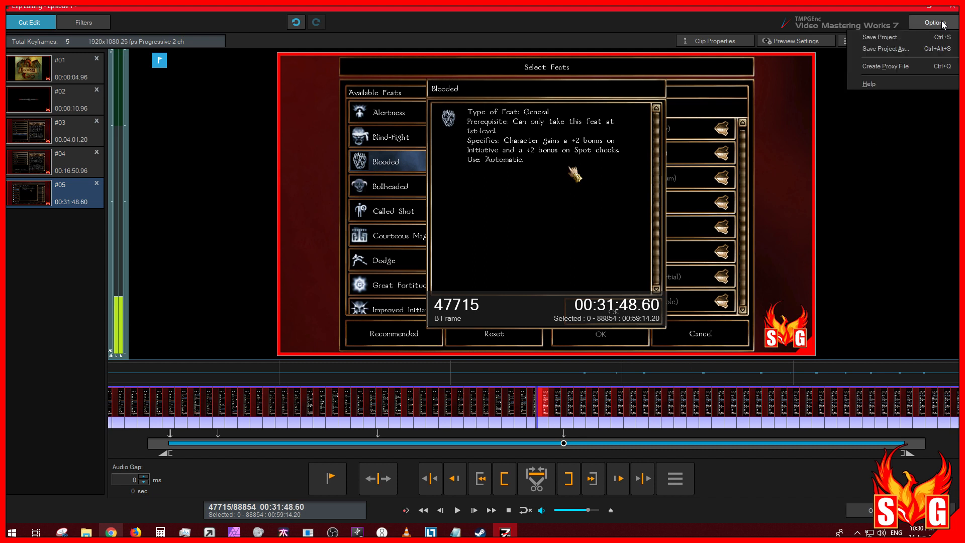
pyautogui.click(936, 22)
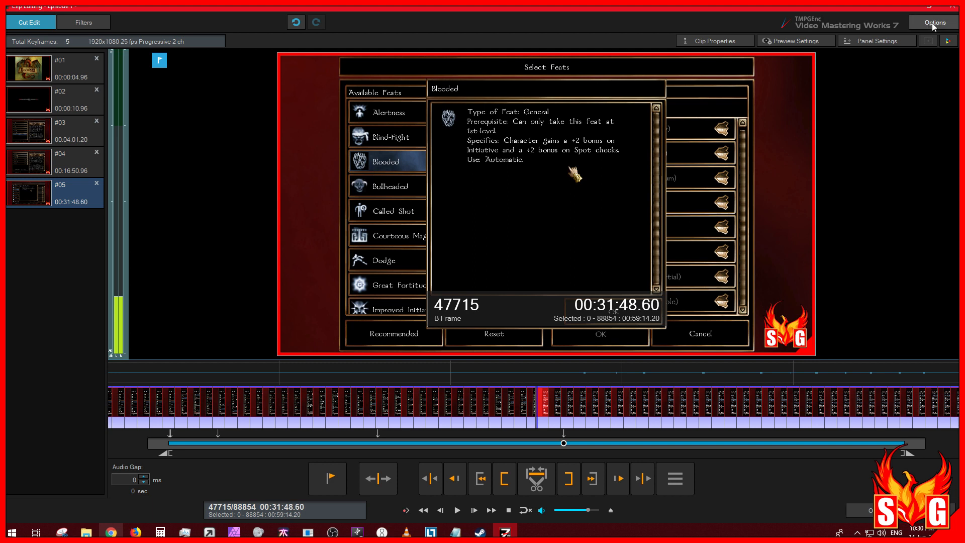
pyautogui.click(933, 23)
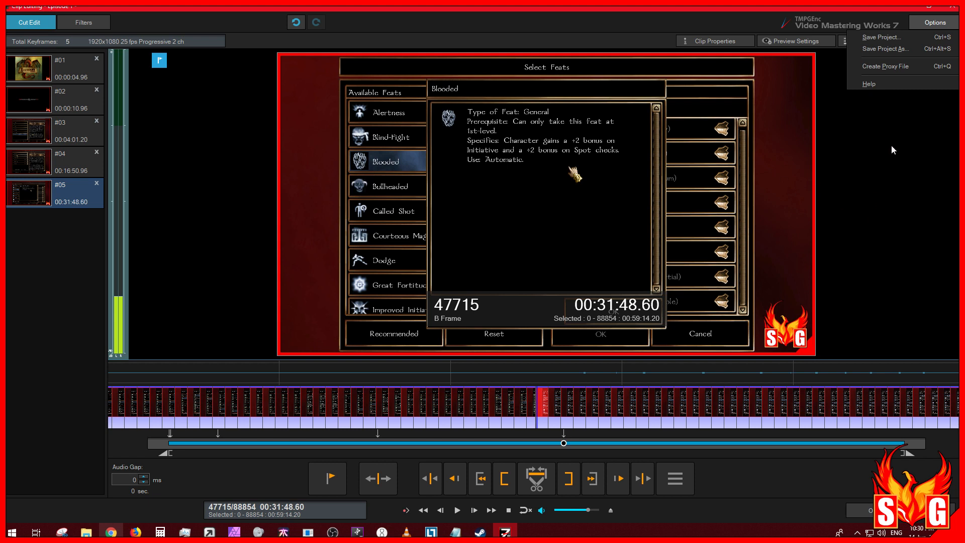
pyautogui.click(895, 128)
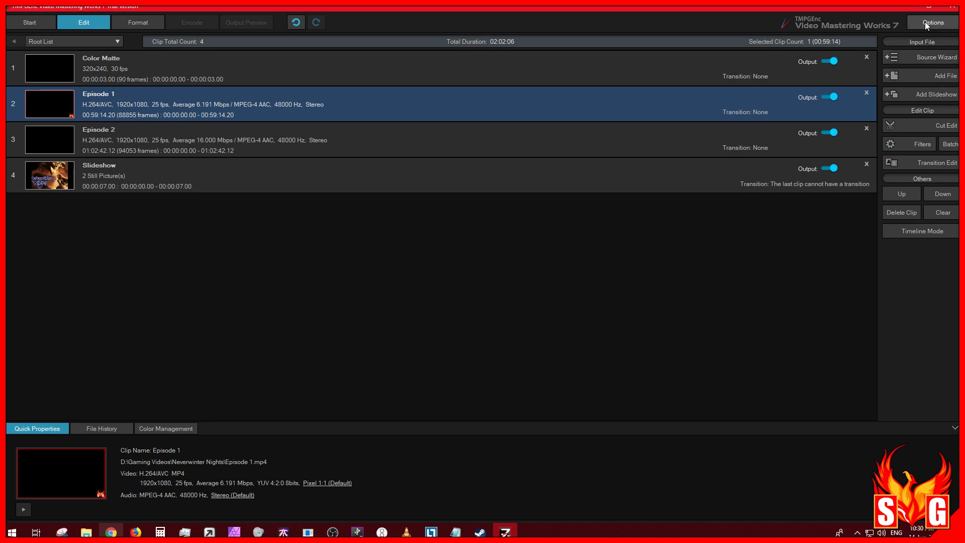
pyautogui.click(928, 22)
pyautogui.click(711, 192)
# Reopen the Episode 1 clip for cut editing and move to 00:28:30.36
pyautogui.doubleClick(396, 114)
pyautogui.doubleClick(483, 116)
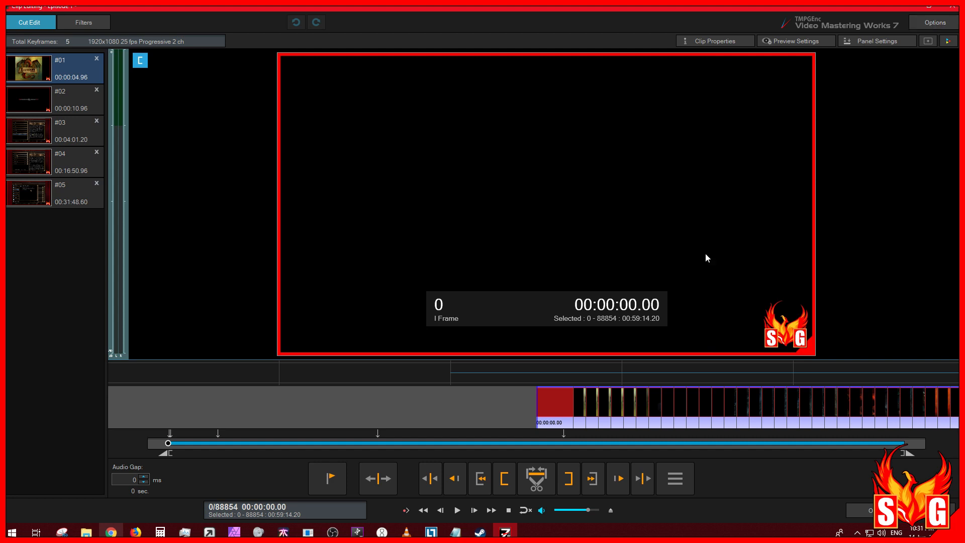
pyautogui.click(922, 22)
pyautogui.click(523, 442)
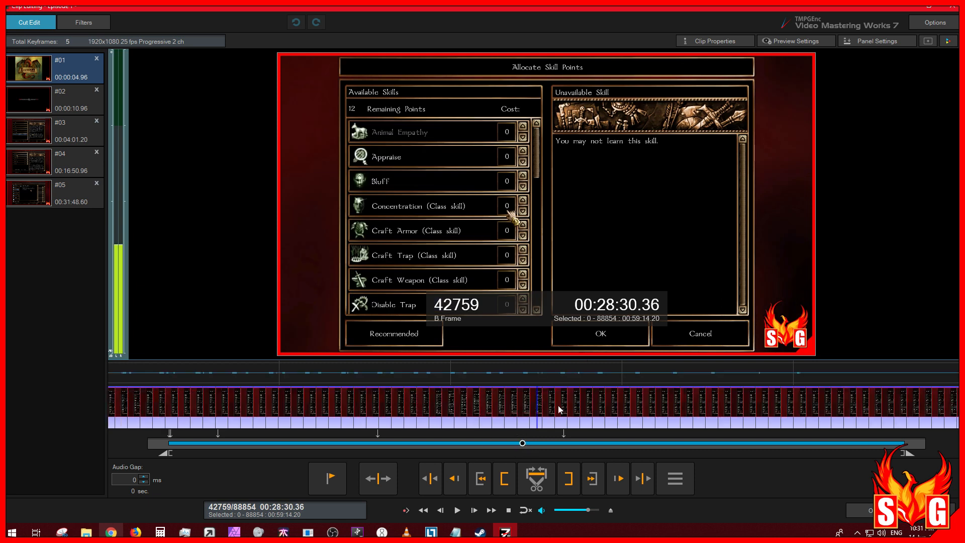
# Try to save the project from the cut editor and cancel the request
pyautogui.hotkey('ctrl', 's')
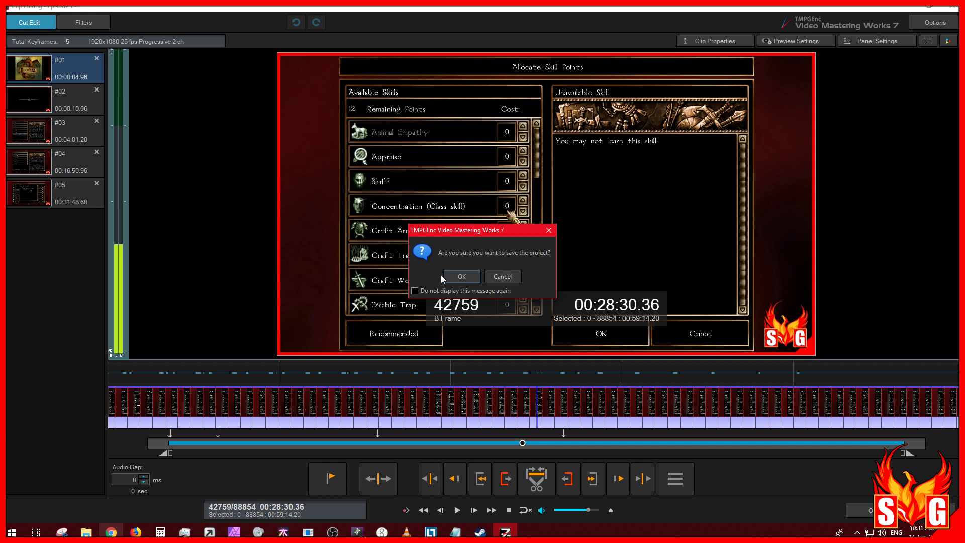
pyautogui.click(503, 276)
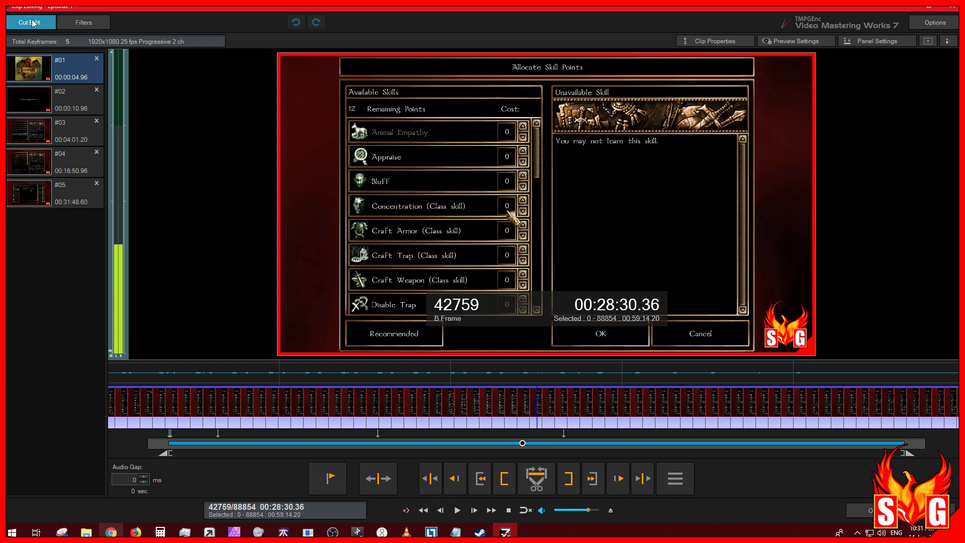
# Examine the video and audio filters that can be added to the Episode 1 clip
pyautogui.click(93, 23)
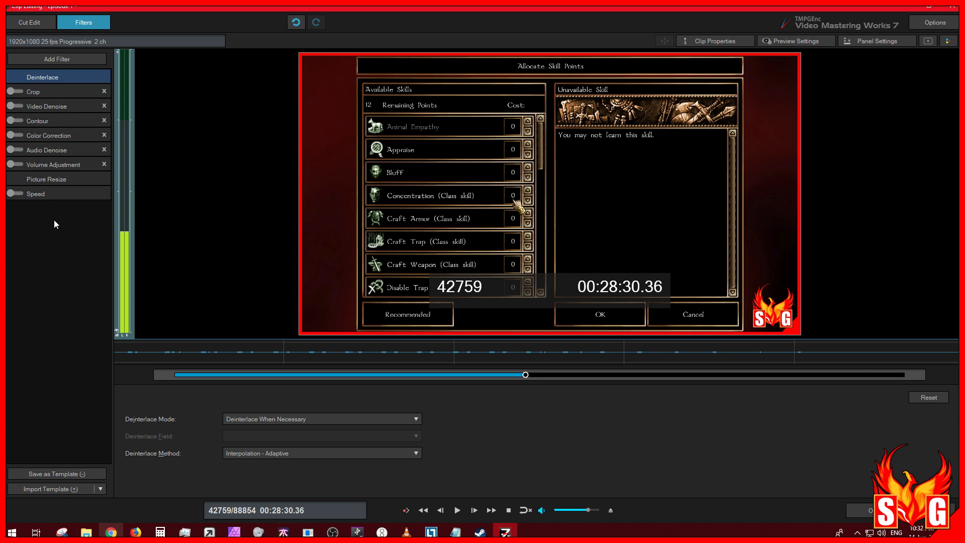
pyautogui.click(57, 59)
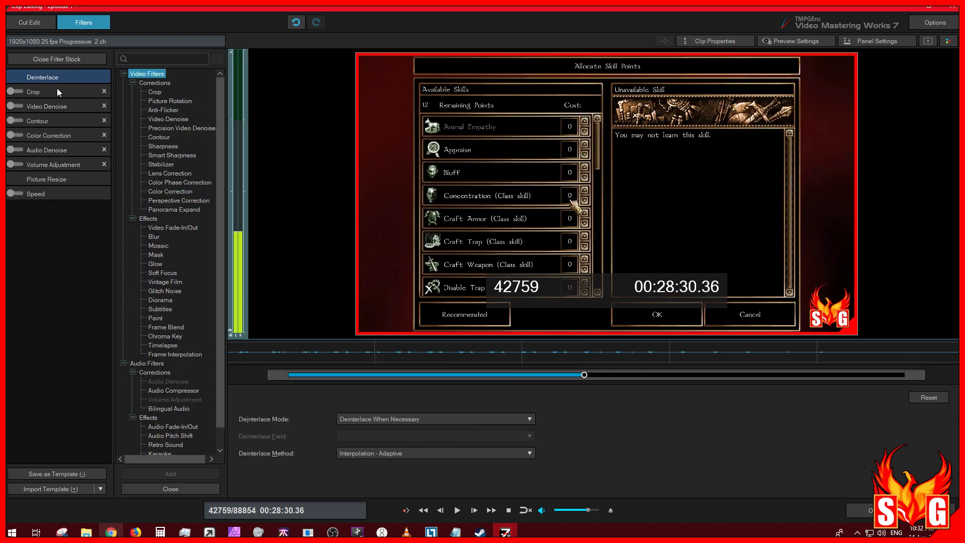
pyautogui.click(175, 101)
pyautogui.click(171, 147)
pyautogui.click(171, 258)
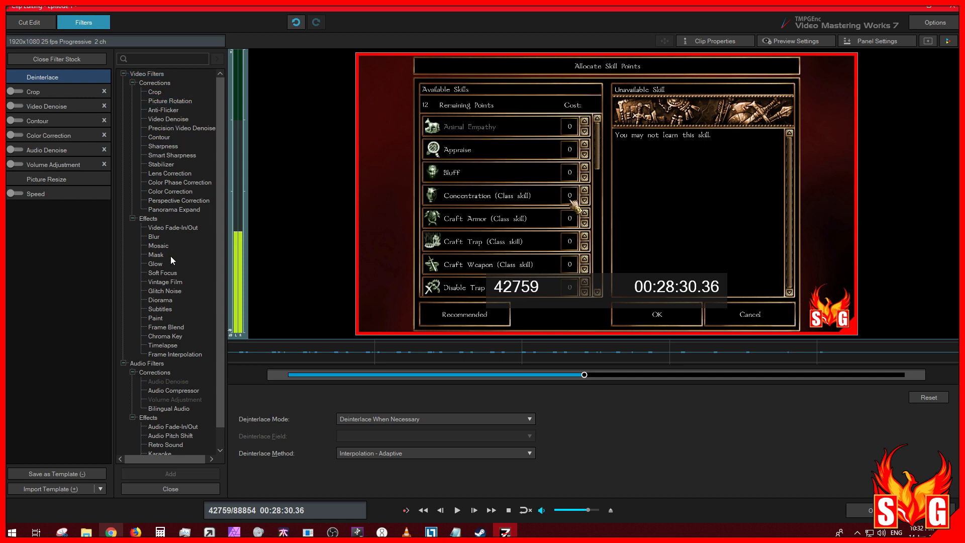
pyautogui.click(82, 57)
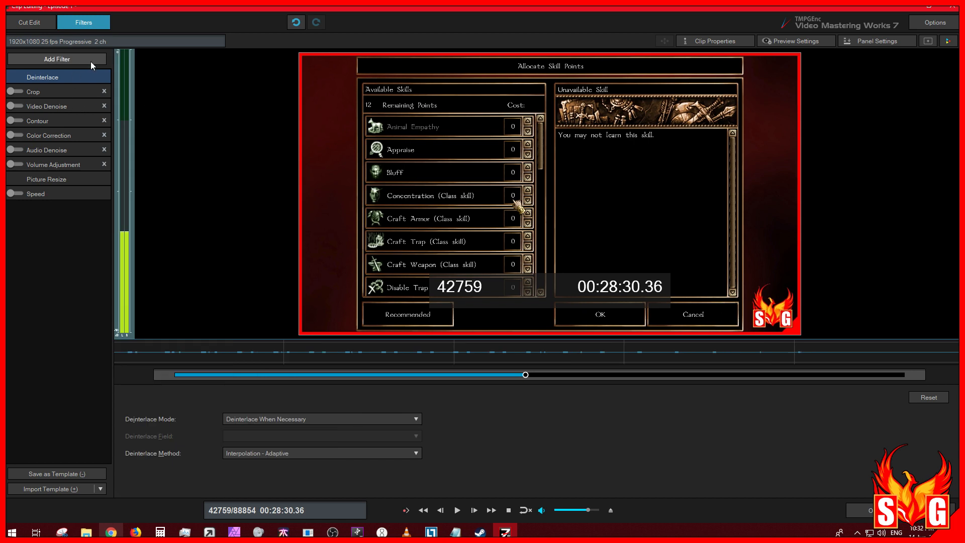
# Enable the Crop filter and crop the frame to about 894 x 542 around its centre
pyautogui.click(35, 92)
pyautogui.click(14, 92)
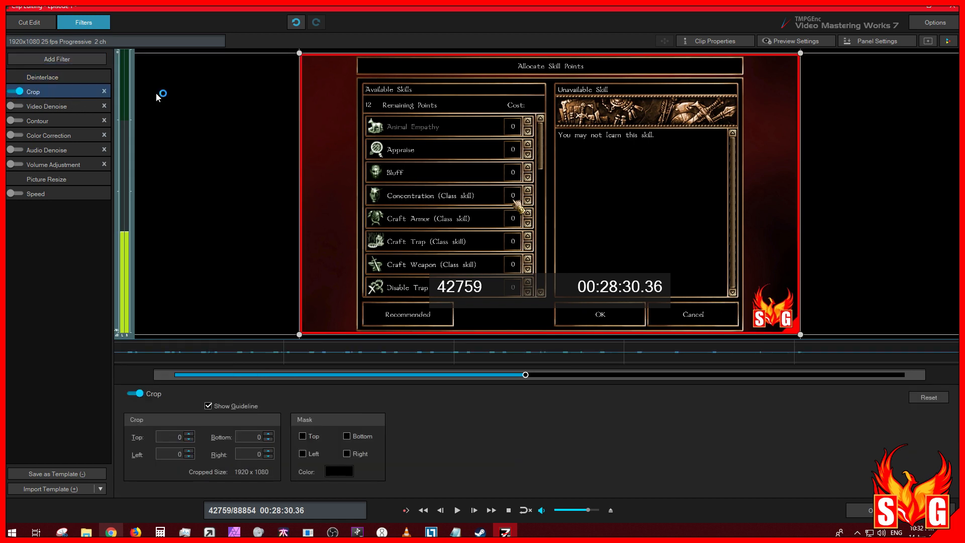
pyautogui.moveTo(300, 54); pyautogui.dragTo(404, 117)
pyautogui.moveTo(800, 335); pyautogui.dragTo(637, 258)
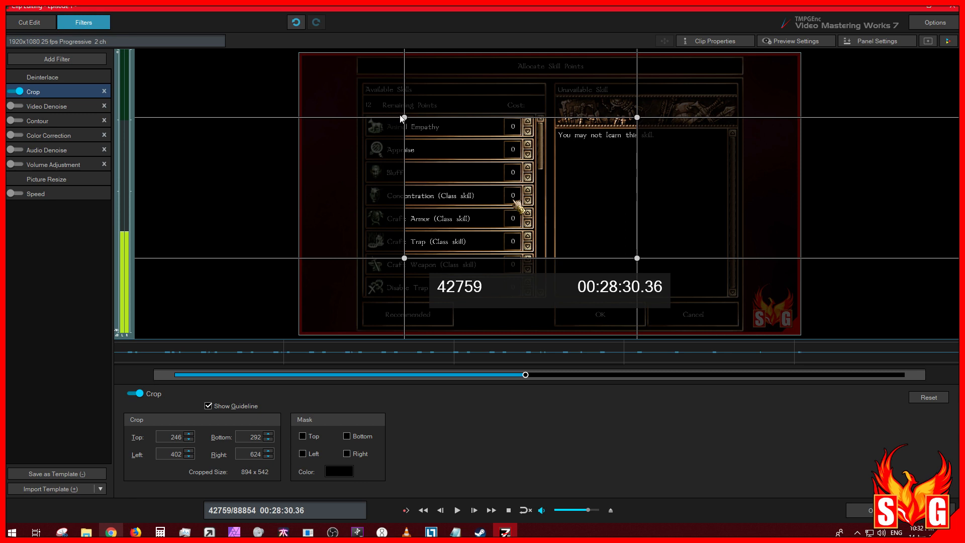
# Expand the crop area from its corners back to the full 1920 x 1080 frame
pyautogui.moveTo(404, 117); pyautogui.dragTo(298, 41)
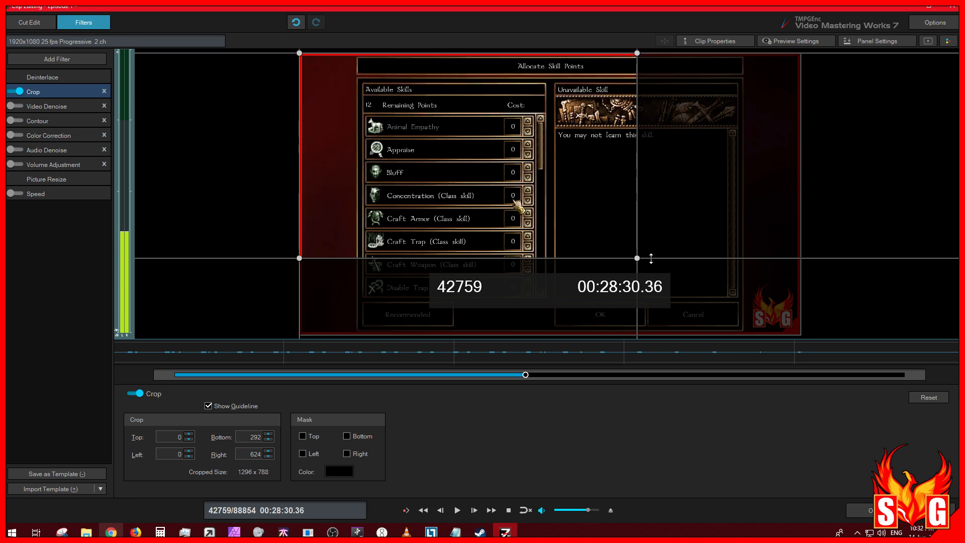
pyautogui.moveTo(633, 258); pyautogui.dragTo(851, 360)
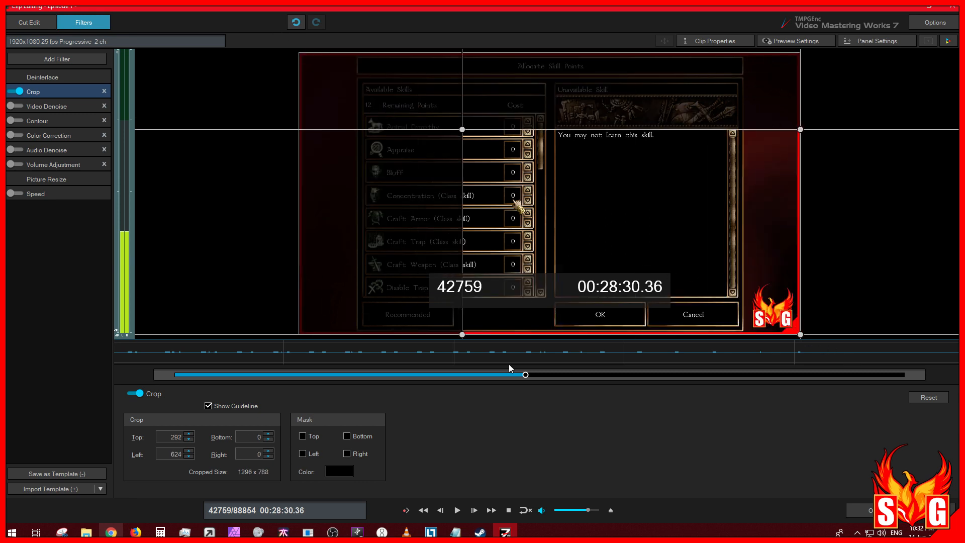
pyautogui.moveTo(460, 125); pyautogui.dragTo(269, 41)
# At 00:14:21.04, crop about 286 pixels off the frame's top and 370 off its left side, and accept the clip edits
pyautogui.moveTo(527, 366); pyautogui.dragTo(349, 364)
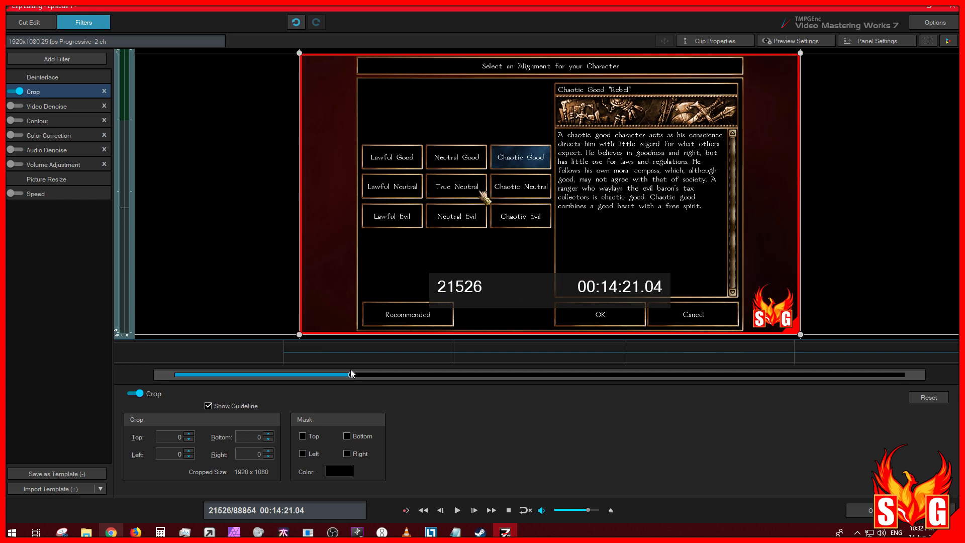
pyautogui.moveTo(300, 53); pyautogui.dragTo(395, 128)
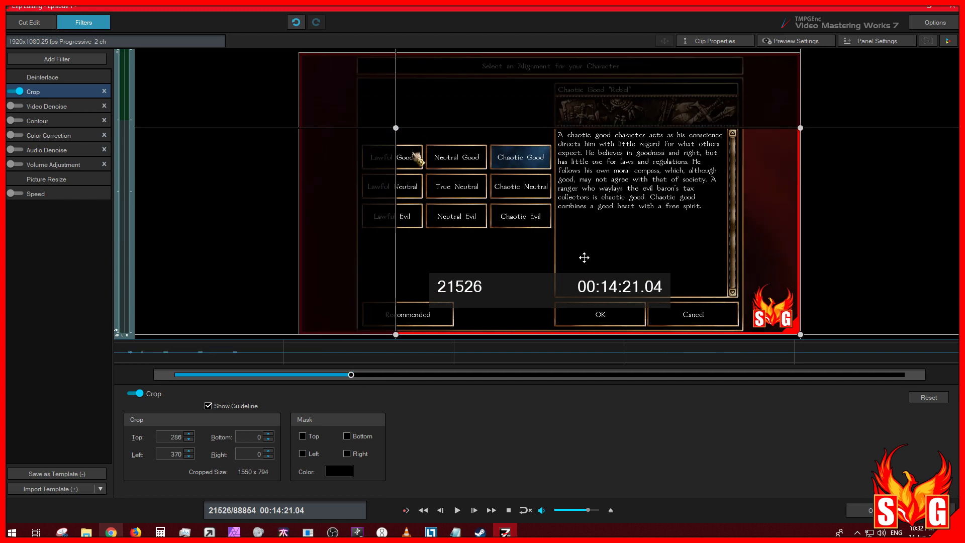
pyautogui.moveTo(352, 377)
pyautogui.mouseDown()
pyautogui.moveTo(594, 385)
pyautogui.moveTo(342, 385)
pyautogui.mouseUp()
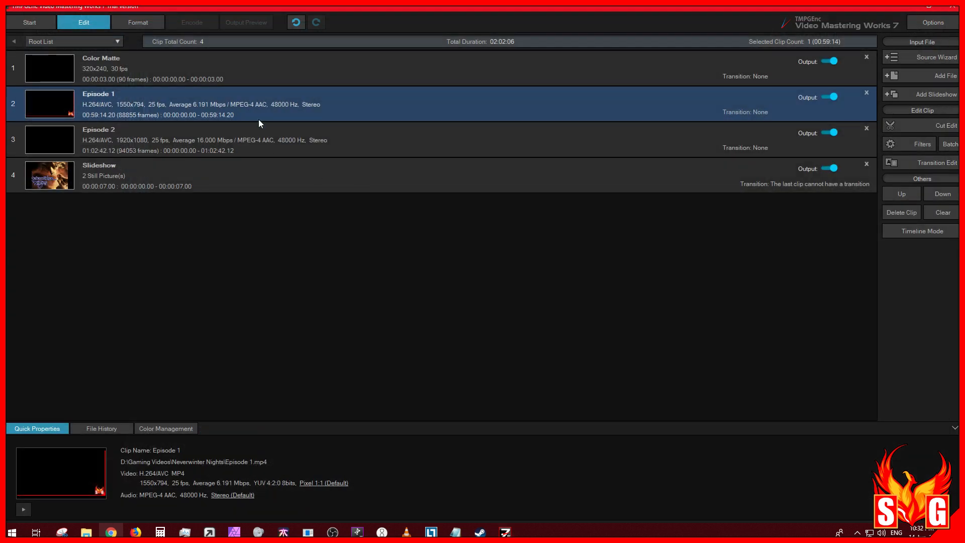
# Reopen the Episode 1 clip in the cut editor and examine how its frames look uncropped up to 00:01:02.96
pyautogui.doubleClick(254, 104)
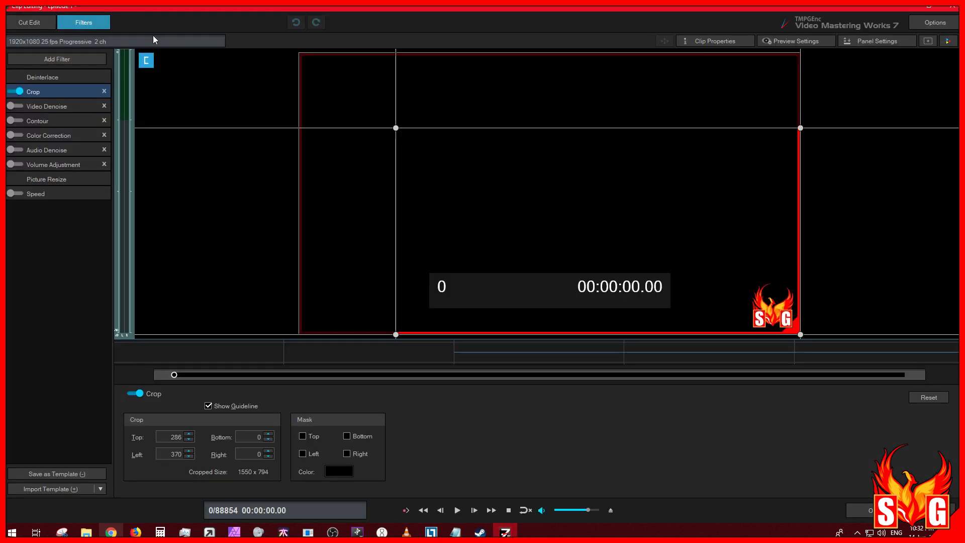
pyautogui.click(44, 21)
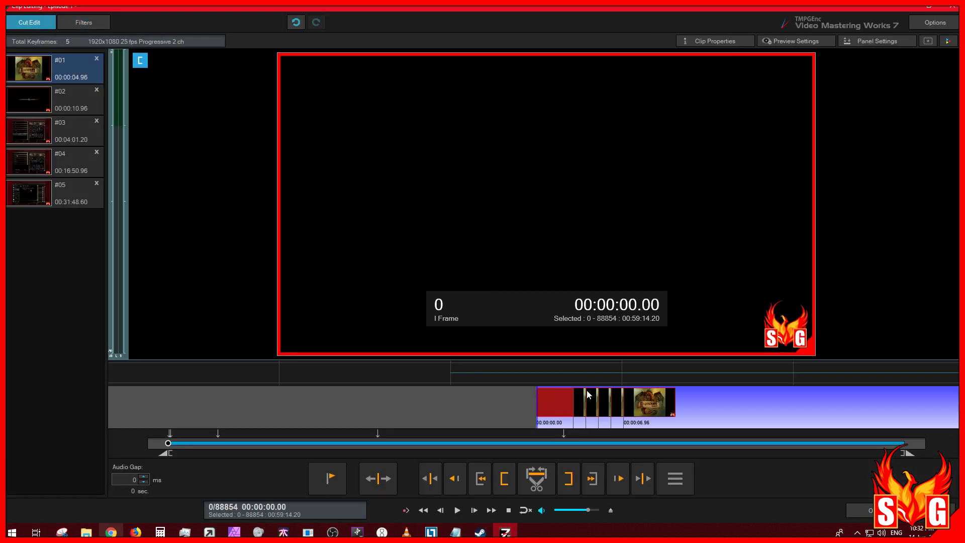
pyautogui.click(697, 411)
pyautogui.click(697, 411)
pyautogui.click(703, 409)
pyautogui.click(704, 410)
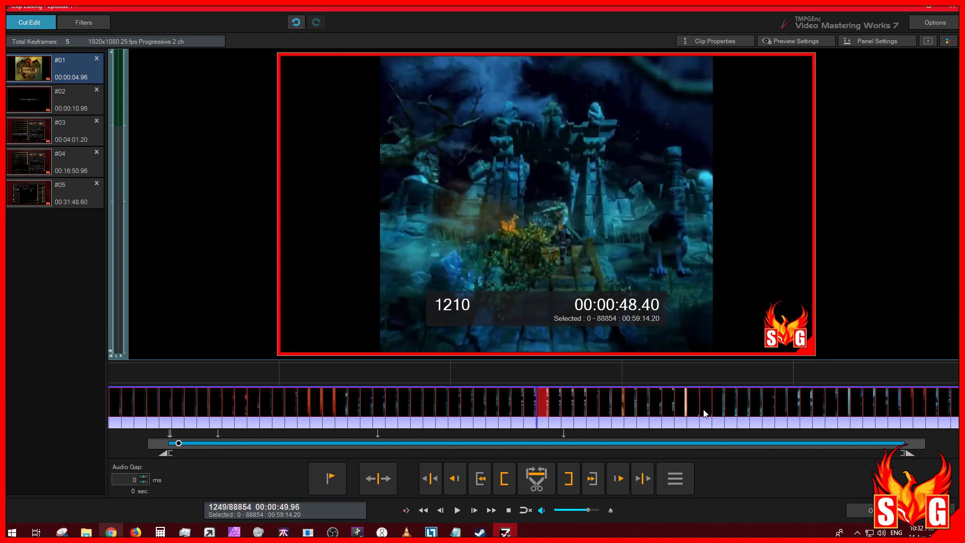
pyautogui.click(704, 413)
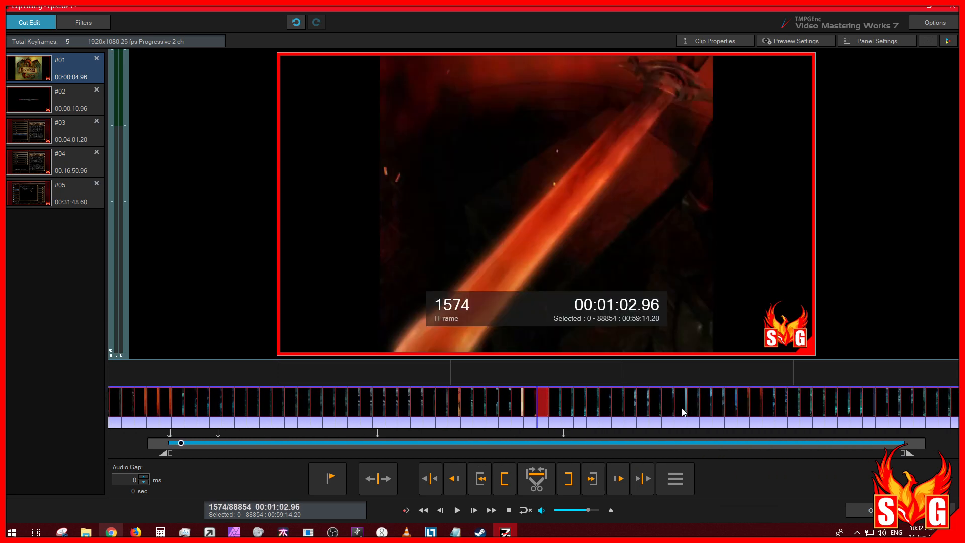
# Crop Episode 1 to about 260 x 264 around the corner logo, with top 816 and left 1660, and accept the clip edits
pyautogui.click(83, 23)
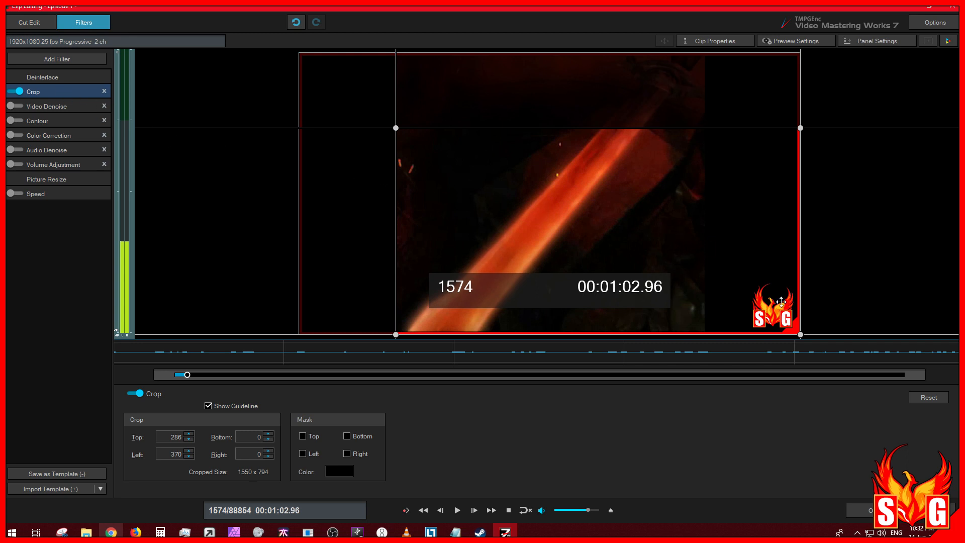
pyautogui.moveTo(399, 131); pyautogui.dragTo(734, 267)
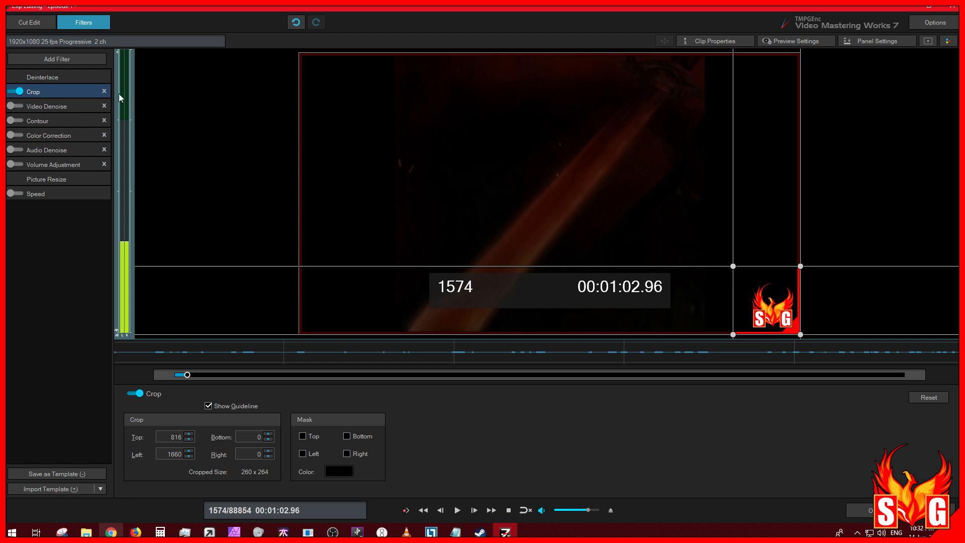
pyautogui.click(41, 22)
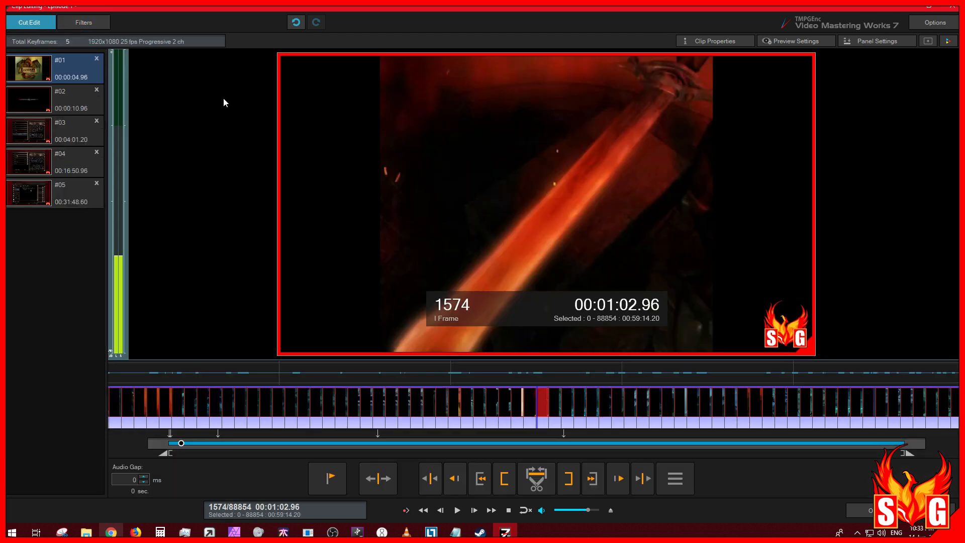
pyautogui.click(83, 24)
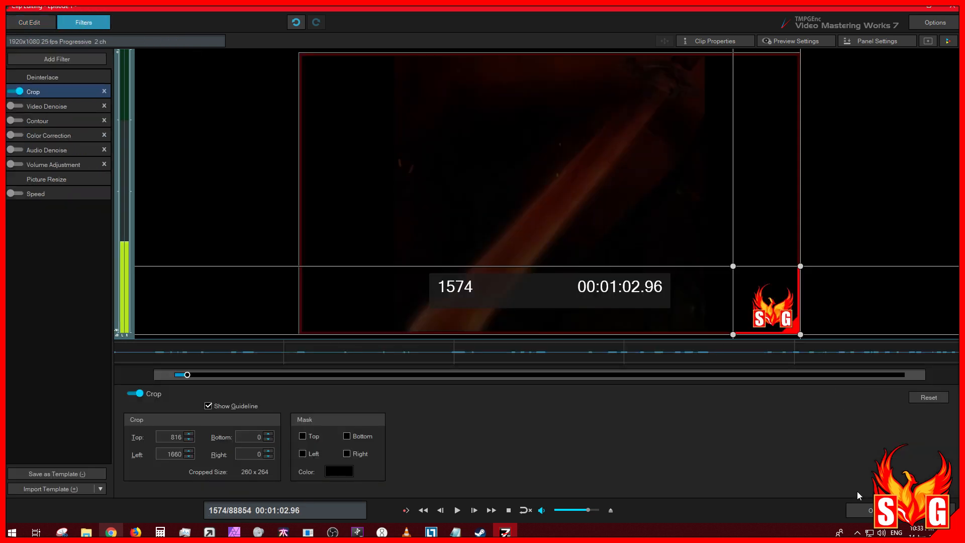
pyautogui.click(878, 511)
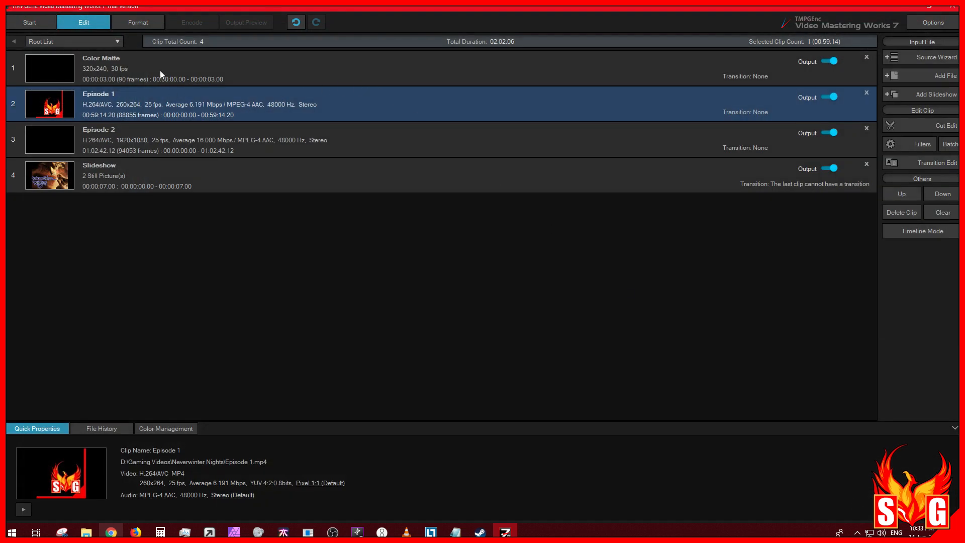
# Delete the Color Matte clip from the clip list
pyautogui.click(160, 69)
pyautogui.press('Delete')
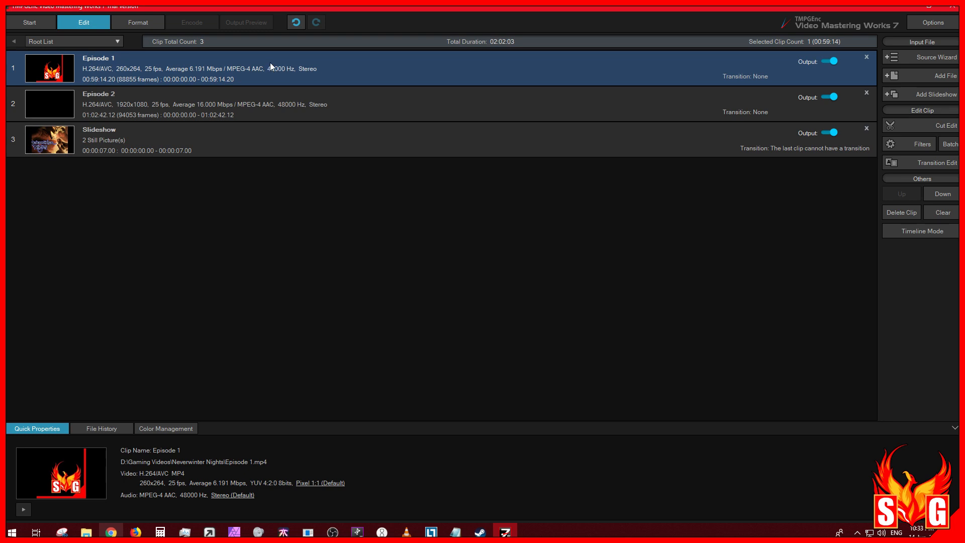
# Add the generic MP4 File Output template with H.264/AVC video and the x264 encoder as the output format
pyautogui.click(145, 23)
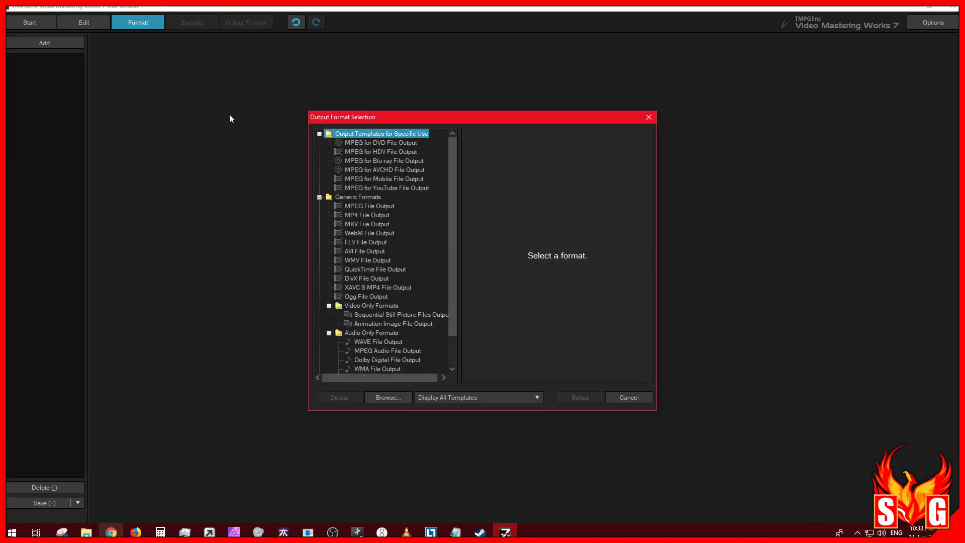
pyautogui.click(629, 399)
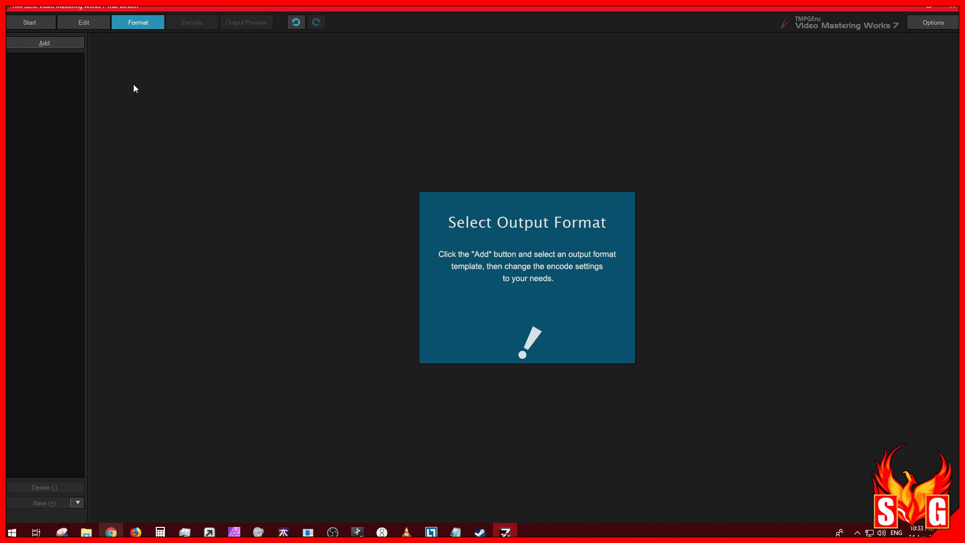
pyautogui.click(44, 44)
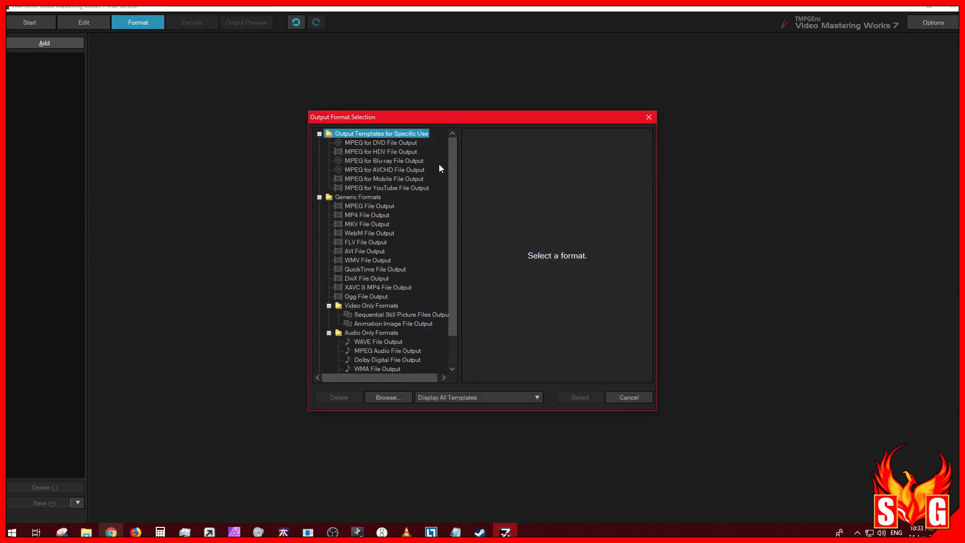
pyautogui.click(388, 215)
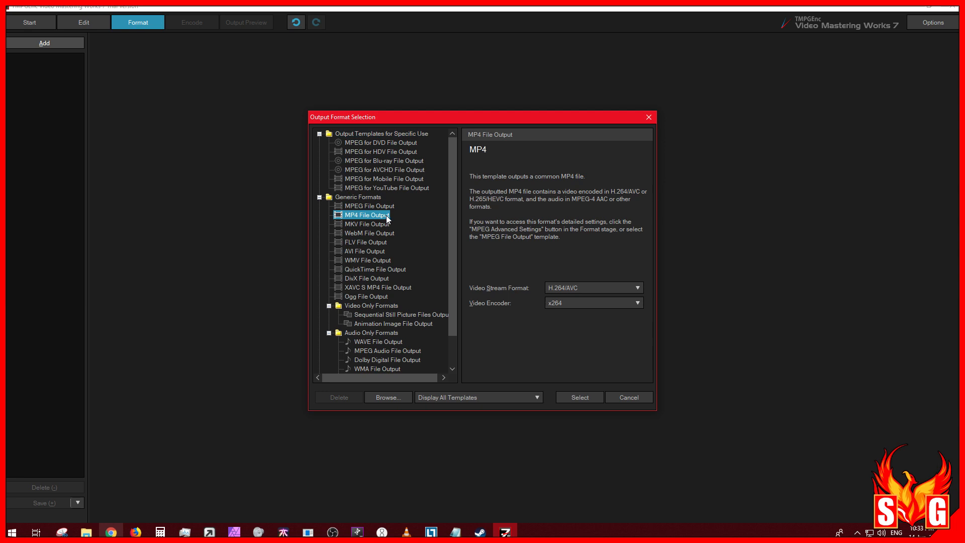
pyautogui.click(591, 397)
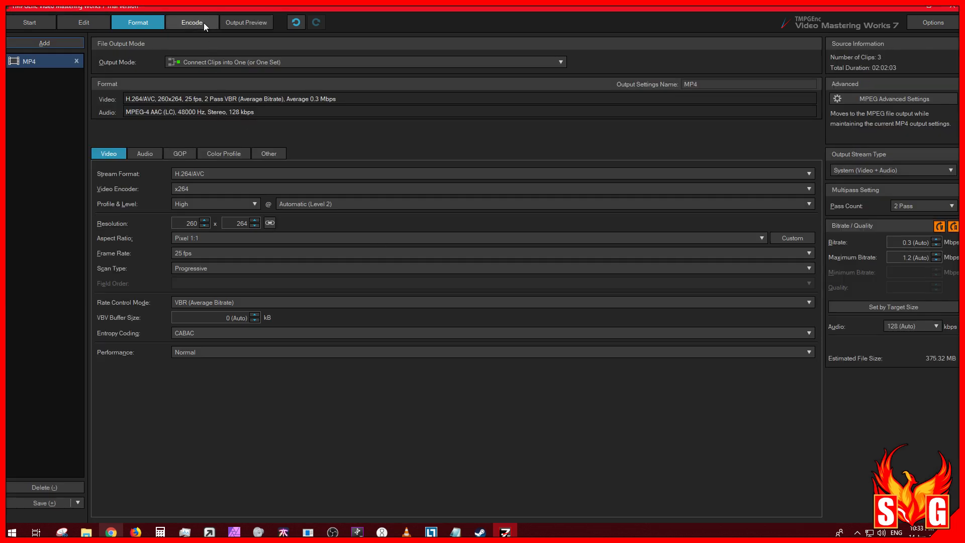
# Go to the encode stage and open a preview of the joined MP4 output
pyautogui.click(203, 23)
pyautogui.click(240, 23)
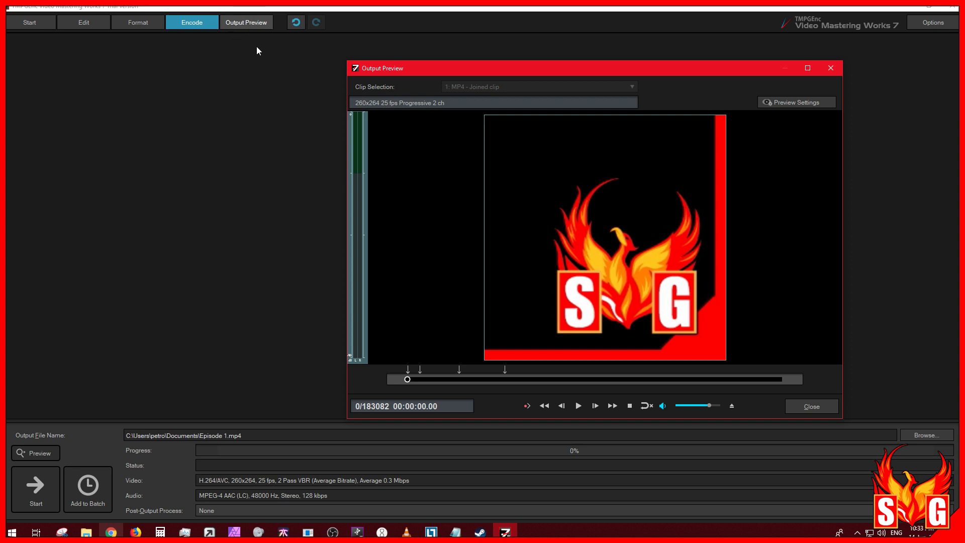
# Play the joined clip in the output preview, scrub to about 00:54:23, and close the preview
pyautogui.click(580, 405)
pyautogui.moveTo(408, 389); pyautogui.dragTo(574, 384)
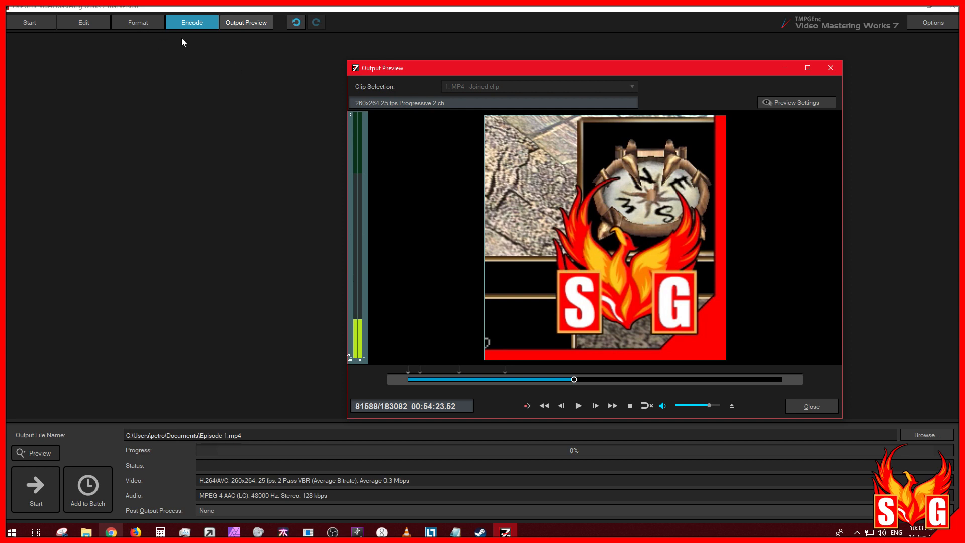
pyautogui.click(812, 406)
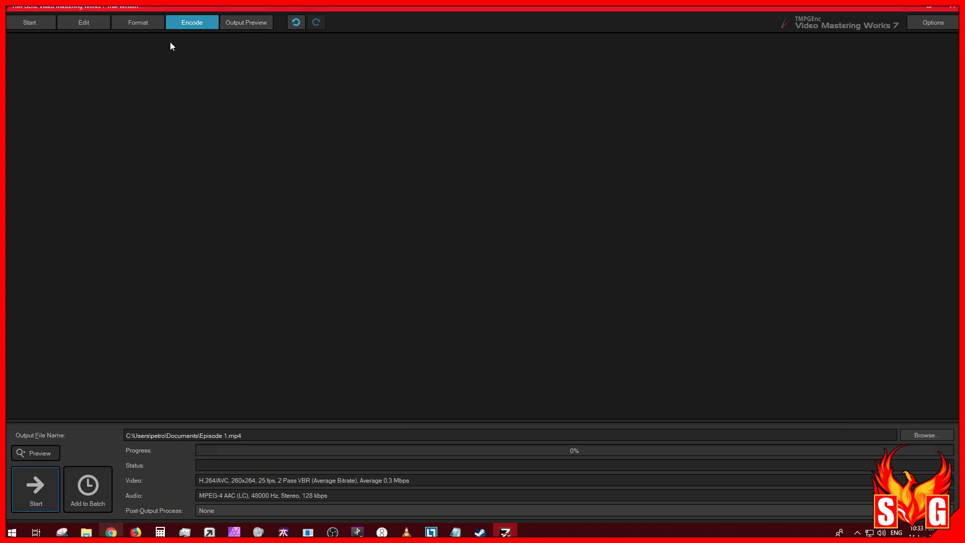
# Reopen Episode 1's filters, expand the crop back to the full 1920 x 1080 frame, and turn off the Crop filter
pyautogui.click(84, 23)
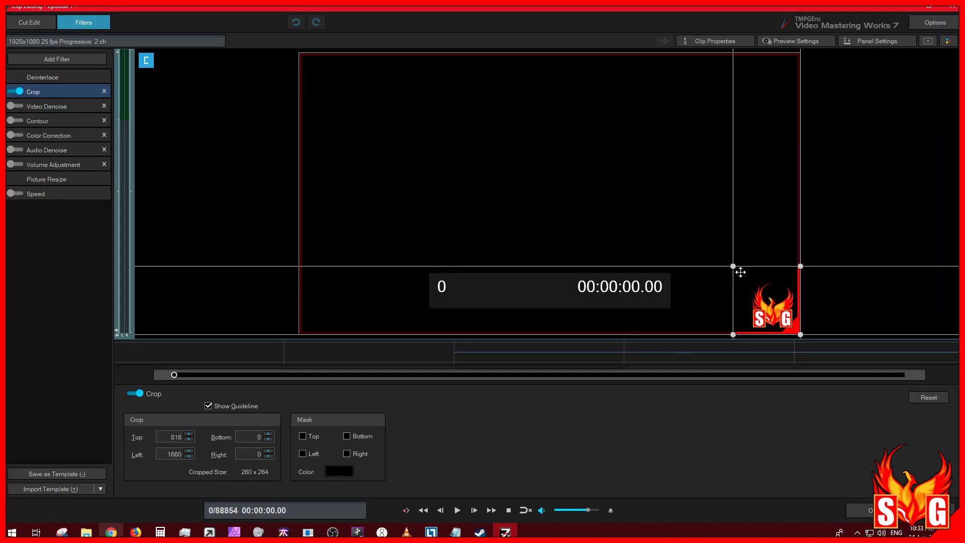
pyautogui.moveTo(736, 269); pyautogui.dragTo(282, 48)
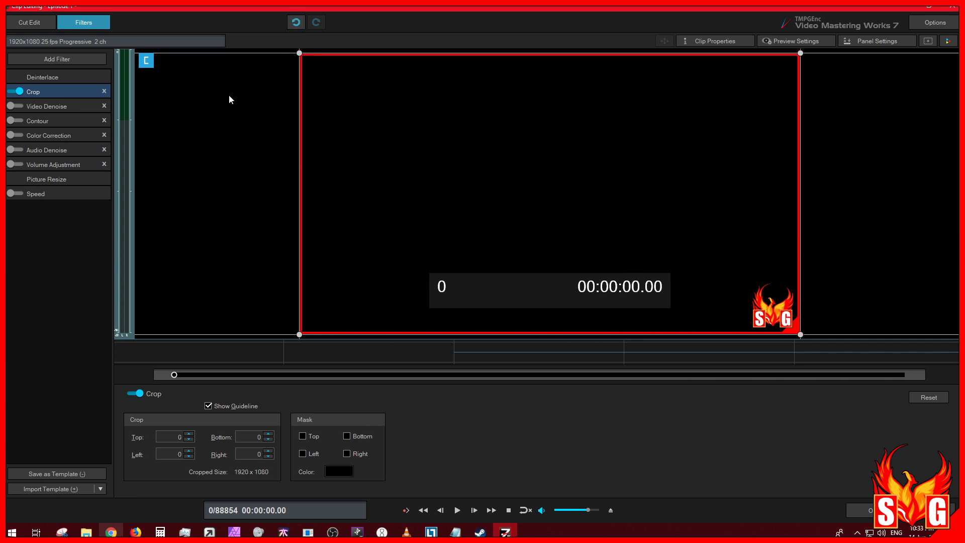
pyautogui.click(15, 91)
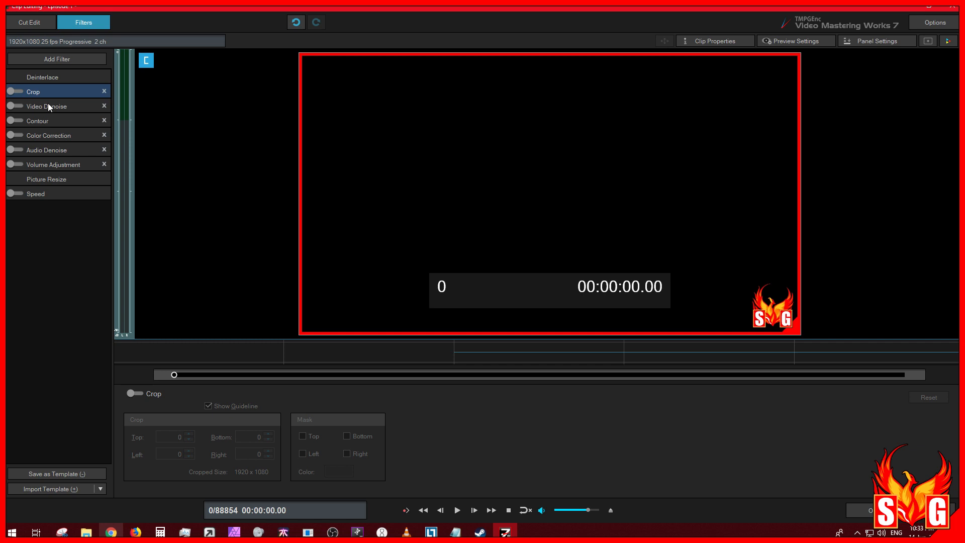
# Turn on Video Denoise for the frame near 00:11:56 and compare its Denoise and Denoise (Temporal) settings
pyautogui.click(48, 104)
pyautogui.moveTo(289, 378); pyautogui.dragTo(321, 374)
pyautogui.click(15, 106)
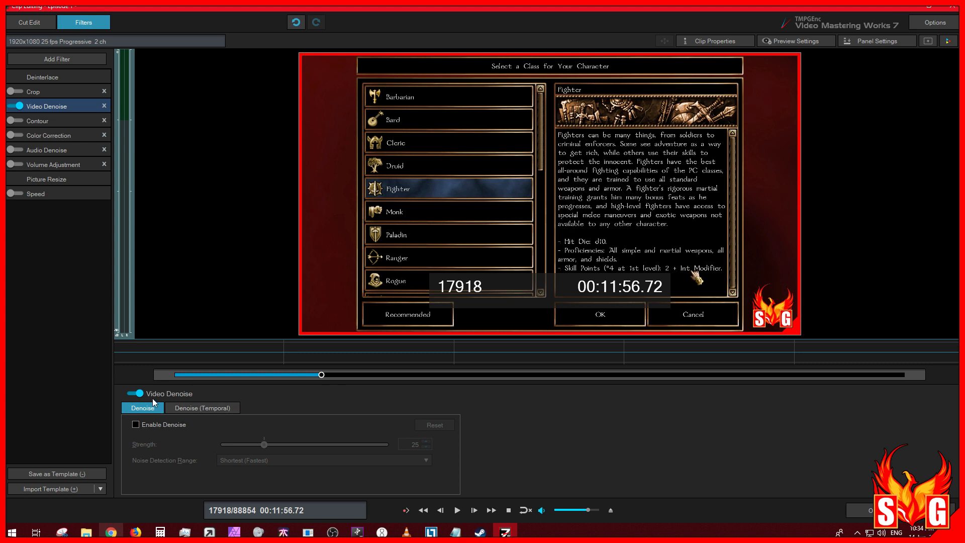
pyautogui.click(130, 395)
pyautogui.click(212, 409)
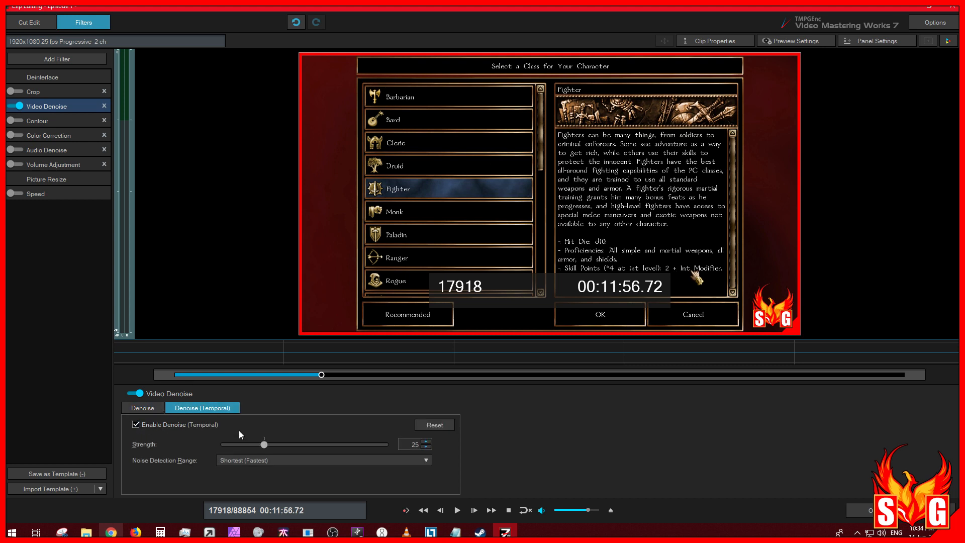
pyautogui.click(141, 412)
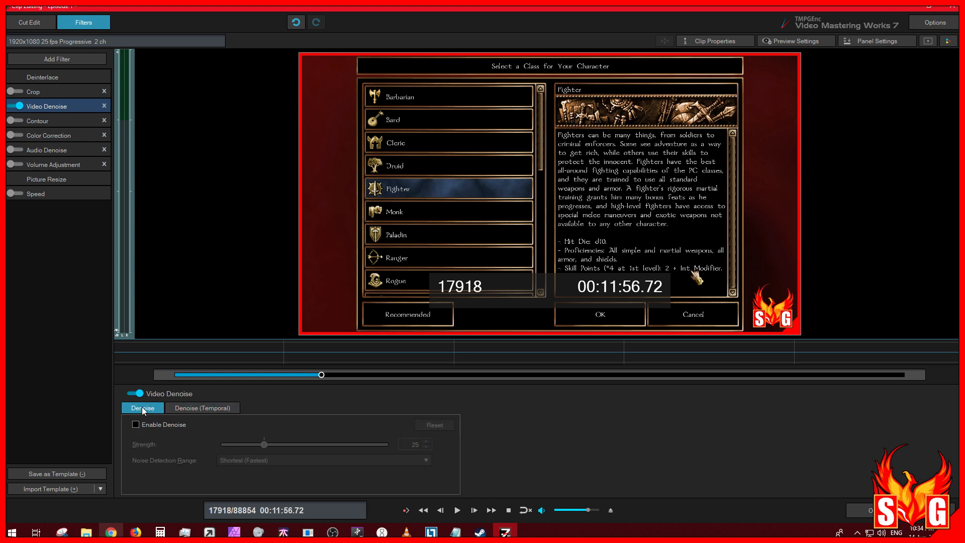
pyautogui.click(189, 408)
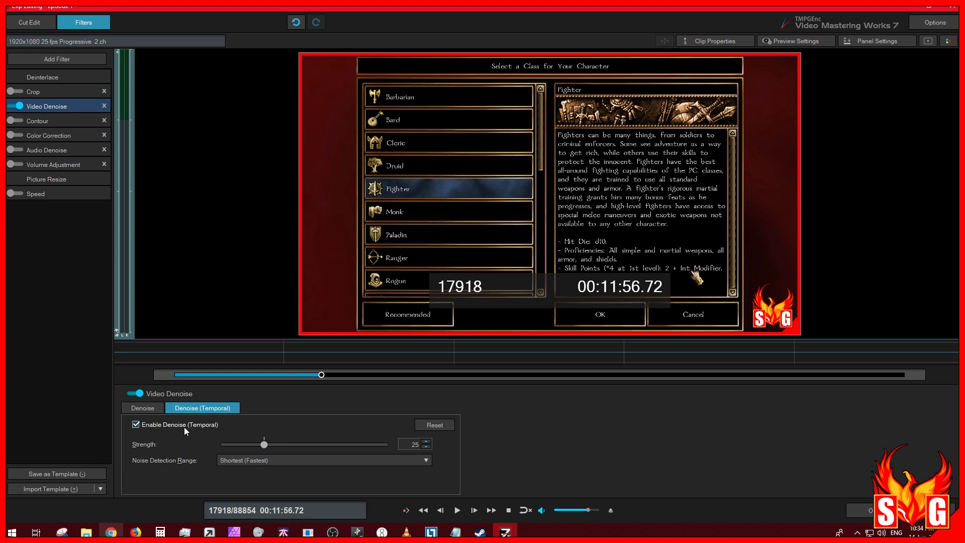
# Try Denoise (Temporal) strengths of 77 and about 32, checking the frame near 00:45:49
pyautogui.moveTo(267, 444); pyautogui.dragTo(350, 445)
pyautogui.moveTo(322, 375); pyautogui.dragTo(740, 375)
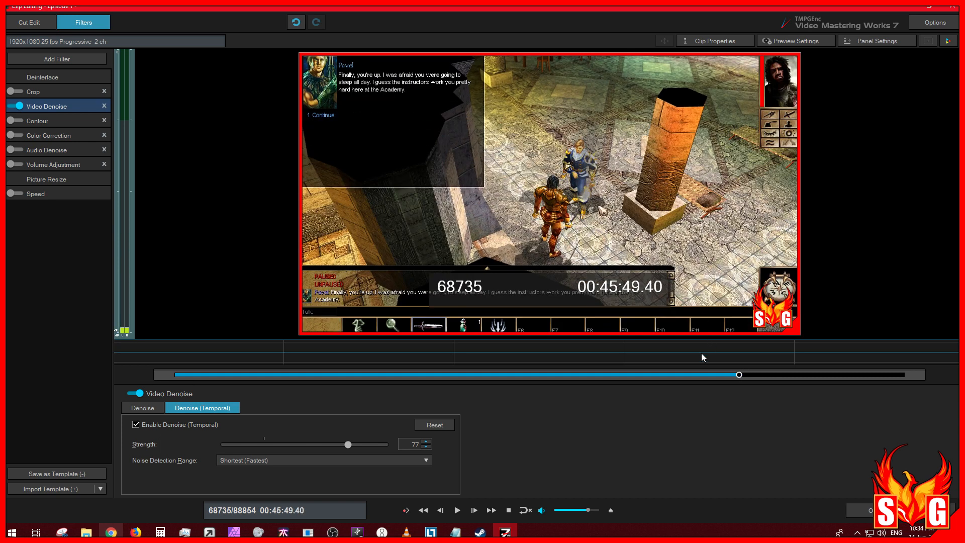
pyautogui.moveTo(347, 445); pyautogui.dragTo(274, 447)
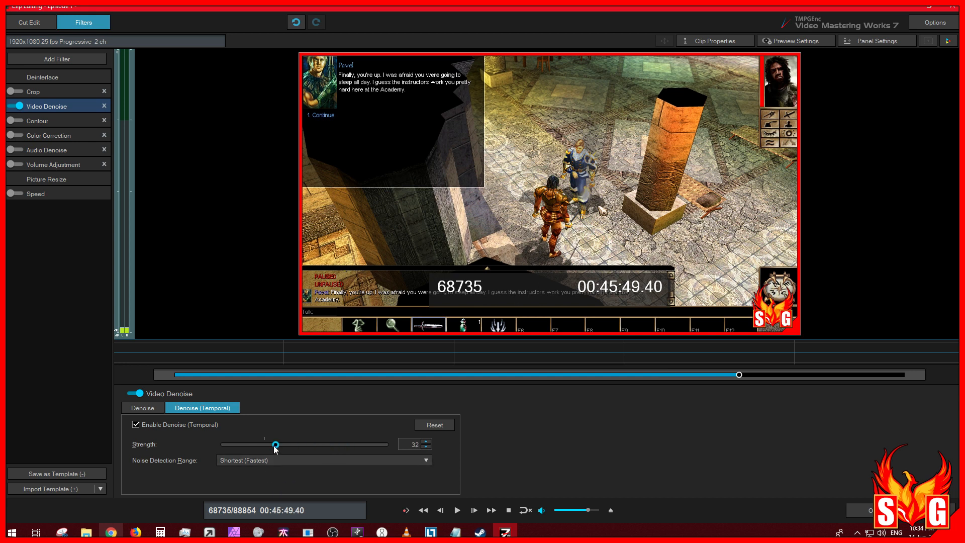
# Try a Denoise (Temporal) strength of 100 on the frame near 00:43:07, and turn off the Video Denoise filter
pyautogui.click(141, 409)
pyautogui.moveTo(274, 445); pyautogui.dragTo(412, 443)
pyautogui.click(213, 410)
pyautogui.moveTo(279, 446); pyautogui.dragTo(478, 443)
pyautogui.click(706, 373)
pyautogui.moveTo(711, 374)
pyautogui.mouseDown()
pyautogui.moveTo(818, 368)
pyautogui.moveTo(706, 375)
pyautogui.mouseUp()
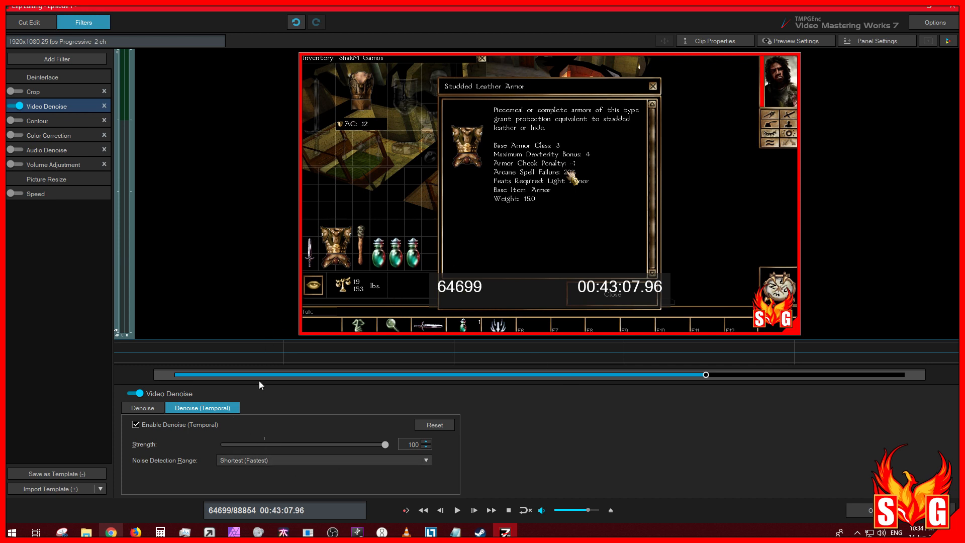
pyautogui.click(138, 393)
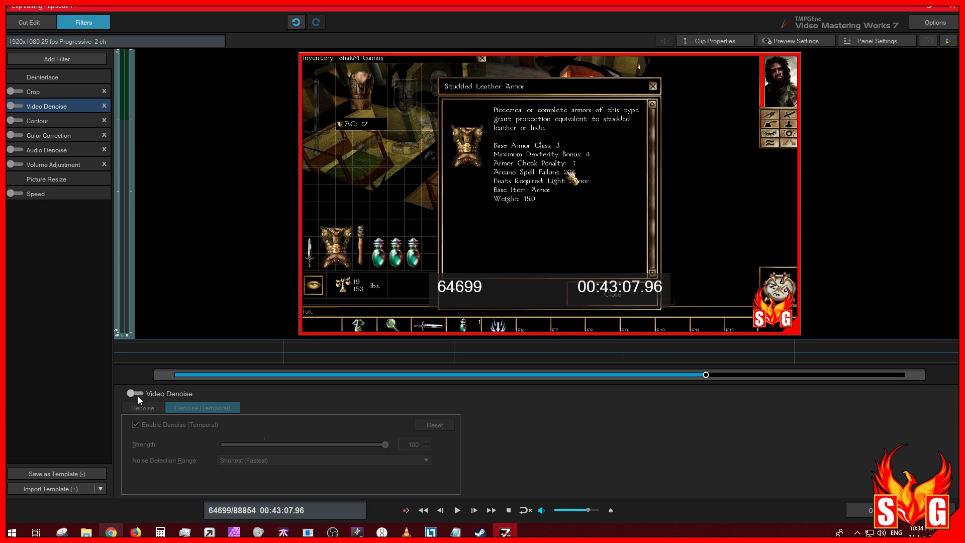
# Try the Contour filter on the frame near 00:08:11 and switch it off again
pyautogui.click(275, 374)
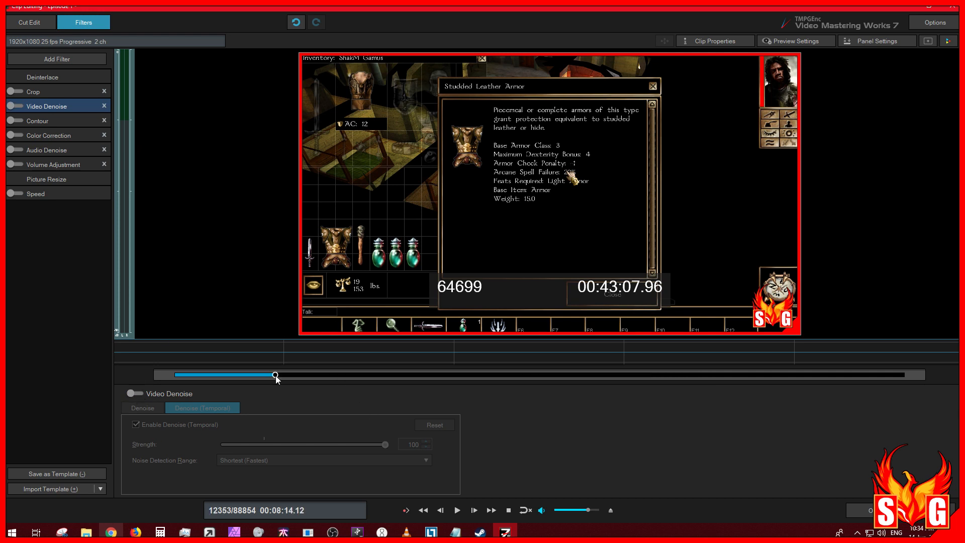
pyautogui.click(52, 121)
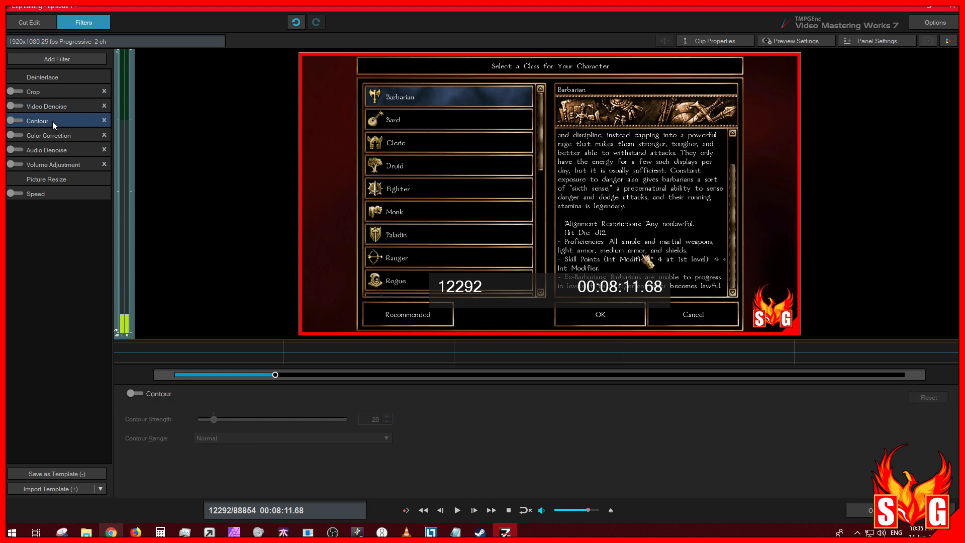
pyautogui.click(12, 120)
pyautogui.click(12, 120)
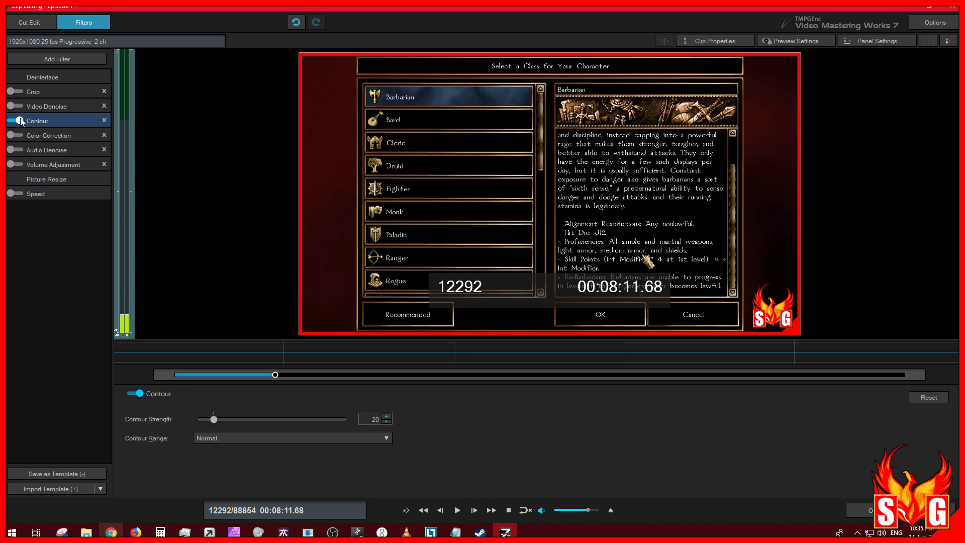
# Turn on Color Correction and try the Simple Gamma and Luminance adjustments, resetting the values
pyautogui.click(40, 134)
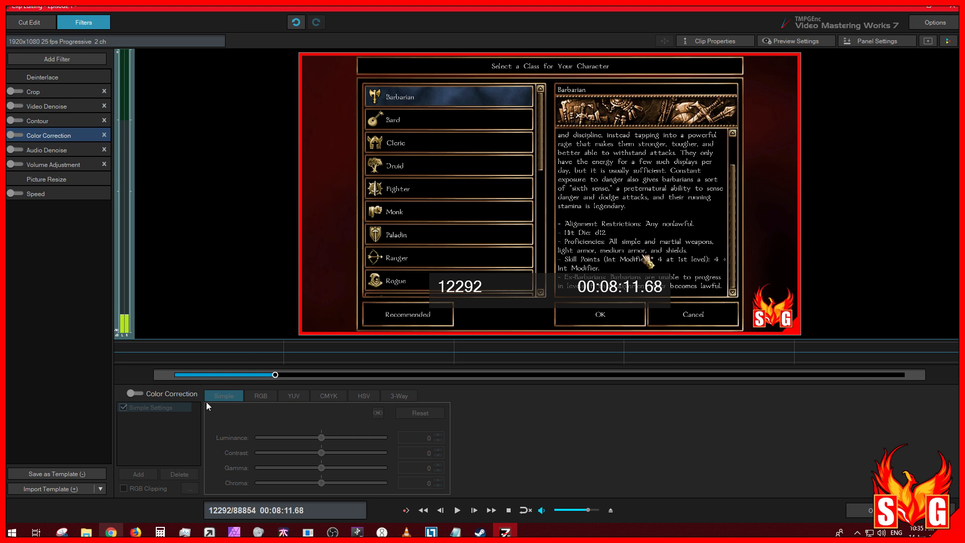
pyautogui.click(131, 393)
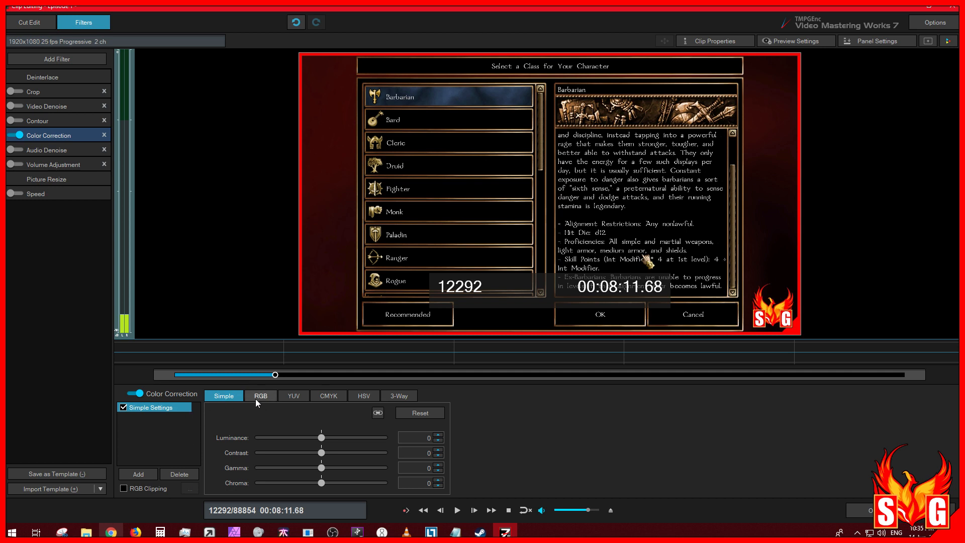
pyautogui.moveTo(321, 467)
pyautogui.mouseDown()
pyautogui.moveTo(384, 469)
pyautogui.moveTo(322, 471)
pyautogui.moveTo(323, 483)
pyautogui.moveTo(388, 482)
pyautogui.moveTo(250, 483)
pyautogui.moveTo(320, 486)
pyautogui.mouseUp()
pyautogui.click(407, 415)
pyautogui.moveTo(321, 438)
pyautogui.mouseDown()
pyautogui.moveTo(342, 437)
pyautogui.moveTo(321, 438)
pyautogui.mouseUp()
# Switch to RGB color correction with the Contrast method, try red at -1, and reset the values
pyautogui.click(270, 395)
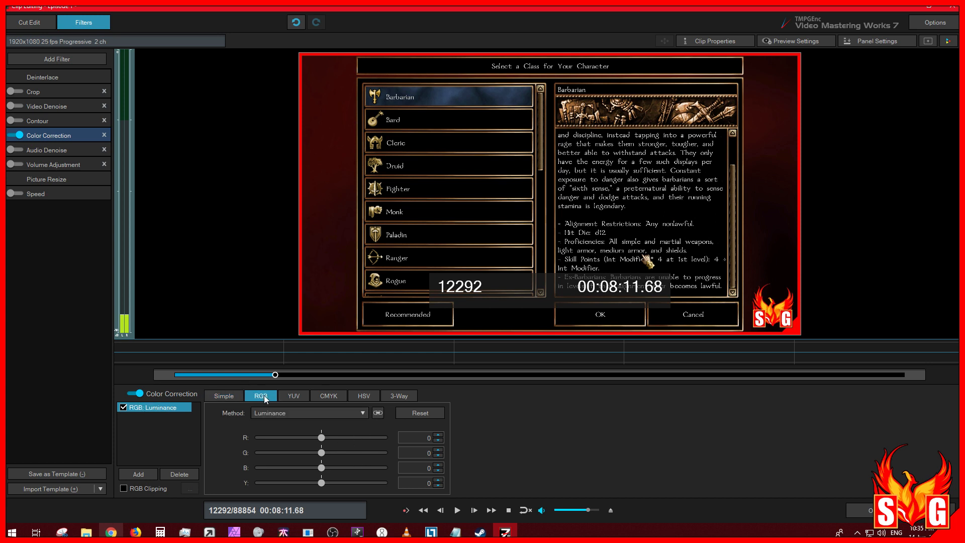
pyautogui.click(316, 415)
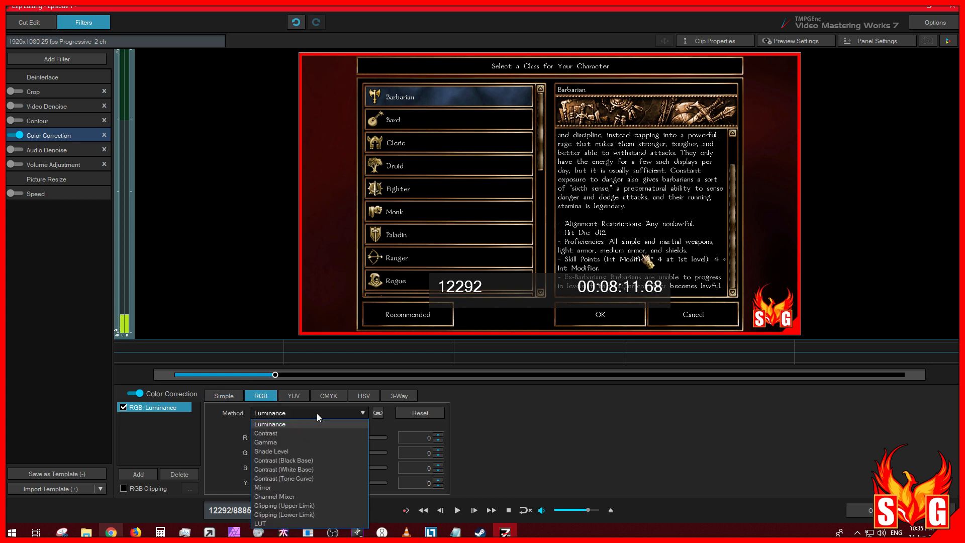
pyautogui.click(301, 430)
pyautogui.moveTo(321, 438)
pyautogui.mouseDown()
pyautogui.moveTo(304, 439)
pyautogui.moveTo(320, 439)
pyautogui.mouseUp()
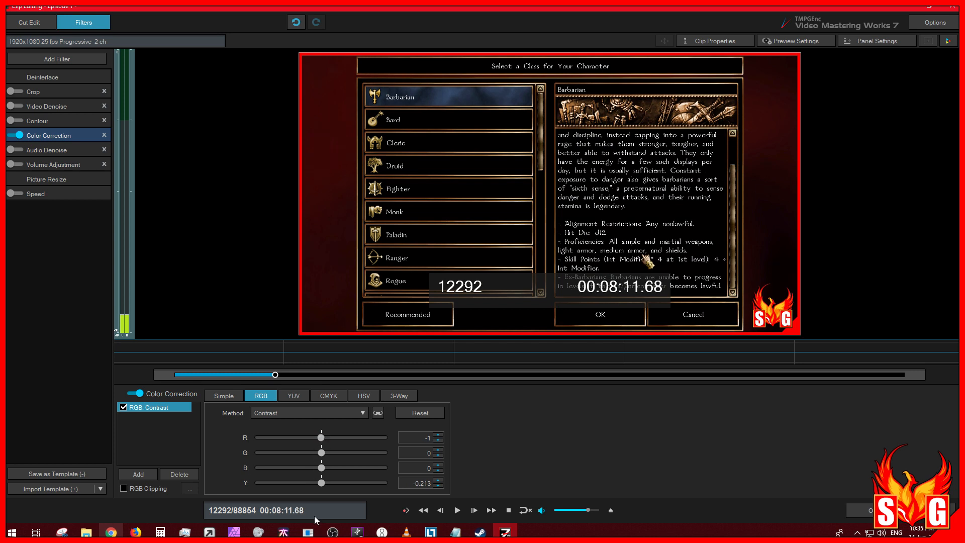
pyautogui.click(420, 412)
# Look through the YUV, CMYK and 3-Way color correction settings
pyautogui.click(297, 396)
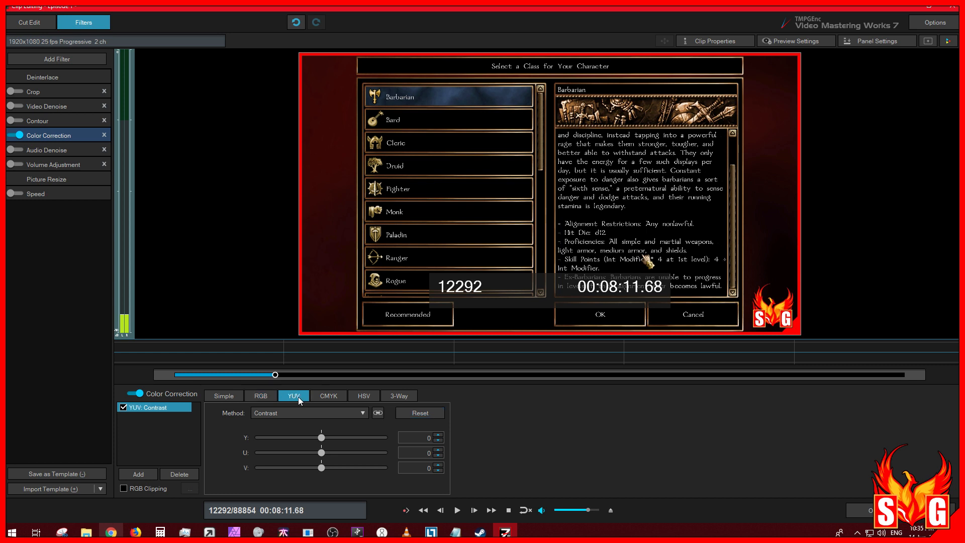
pyautogui.click(336, 398)
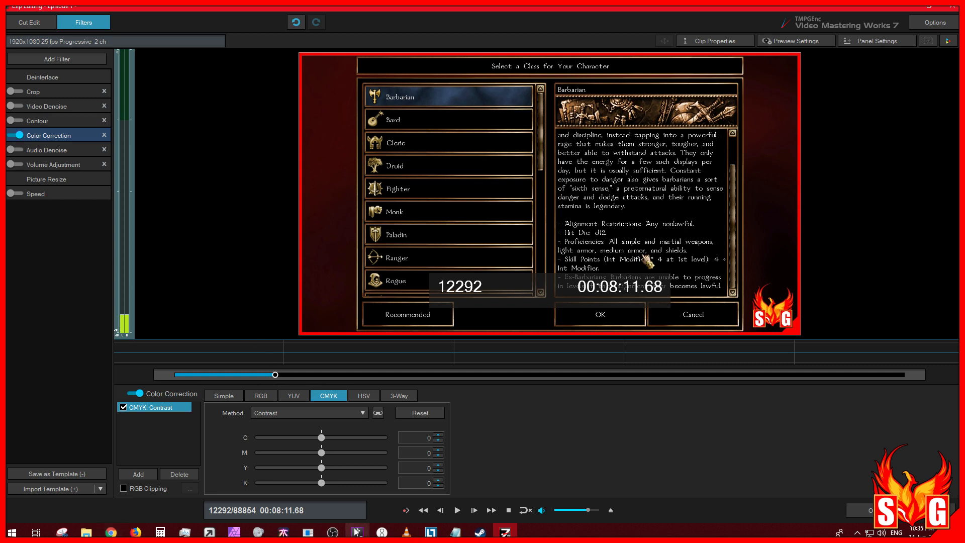
pyautogui.click(392, 394)
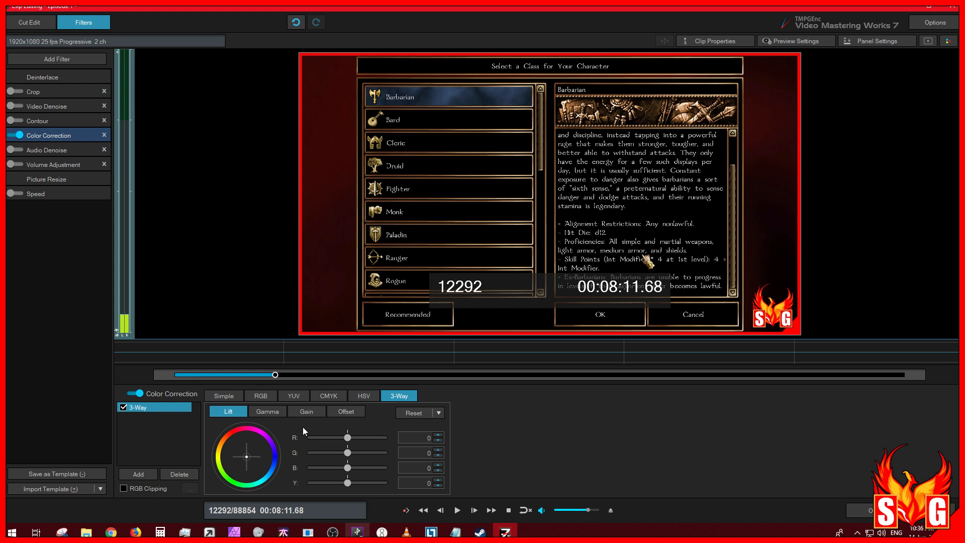
# Turn on the Audio Denoise filter and enable audio denoising at Normal strength
pyautogui.click(45, 151)
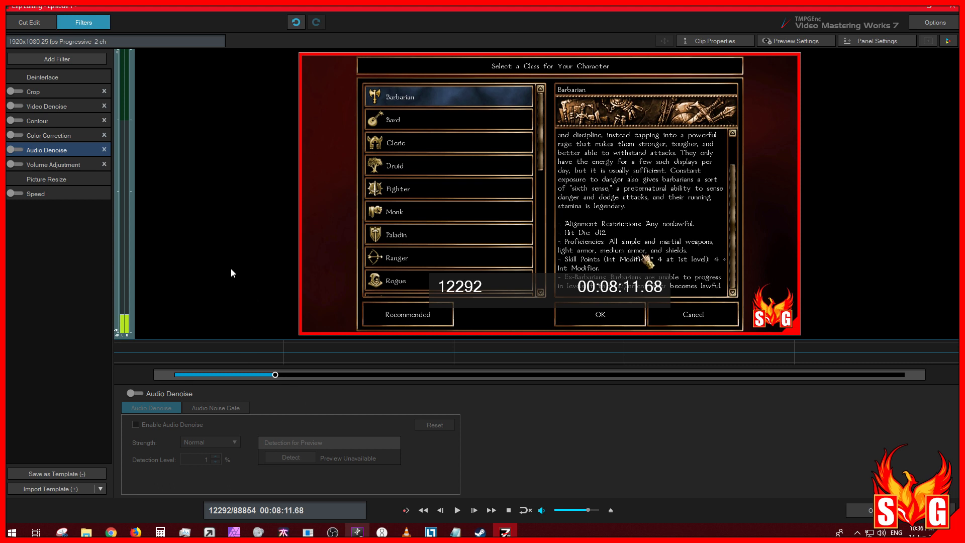
pyautogui.click(12, 150)
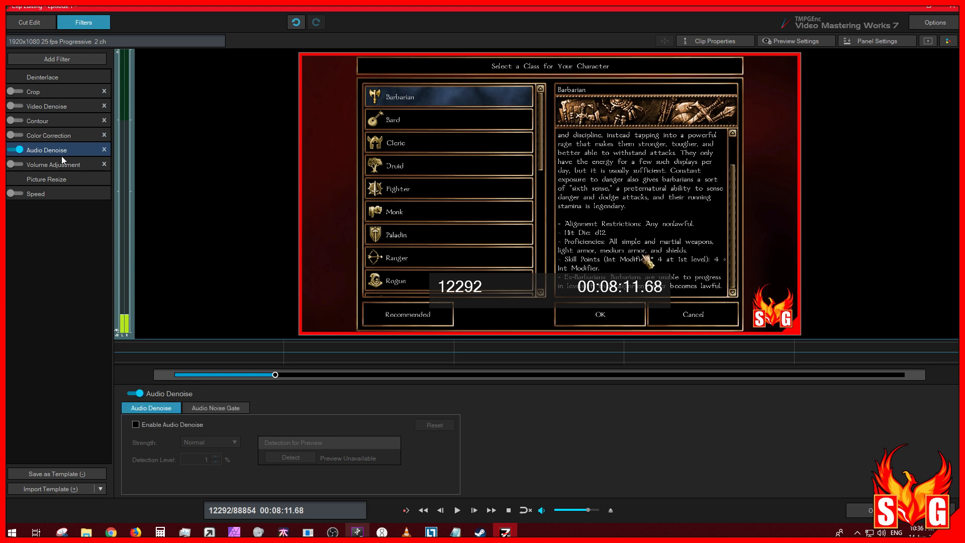
pyautogui.click(222, 406)
pyautogui.click(171, 408)
pyautogui.click(171, 424)
pyautogui.click(222, 443)
pyautogui.click(252, 420)
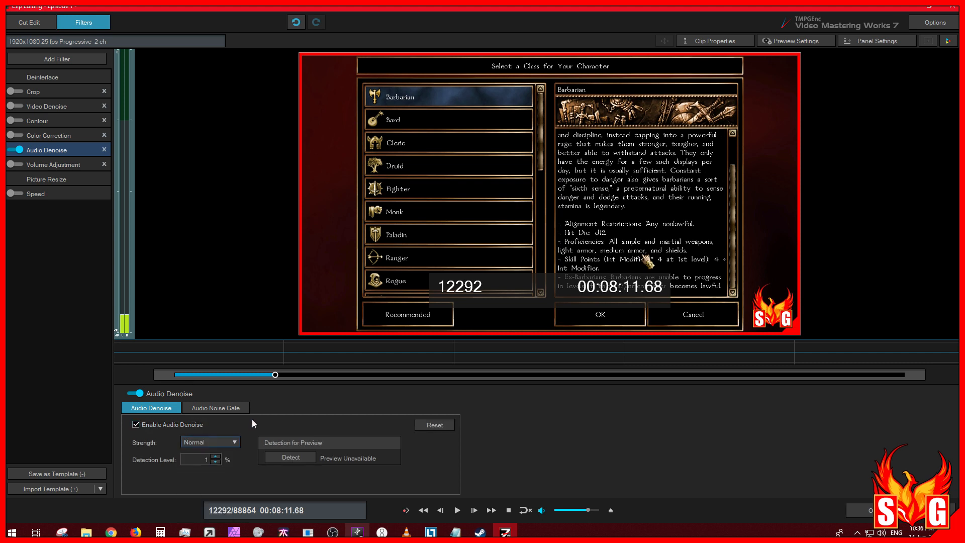
# Try noise detection for the audio preview, stop it, and turn off the Audio Denoise filter after viewing the noise gate settings
pyautogui.click(296, 458)
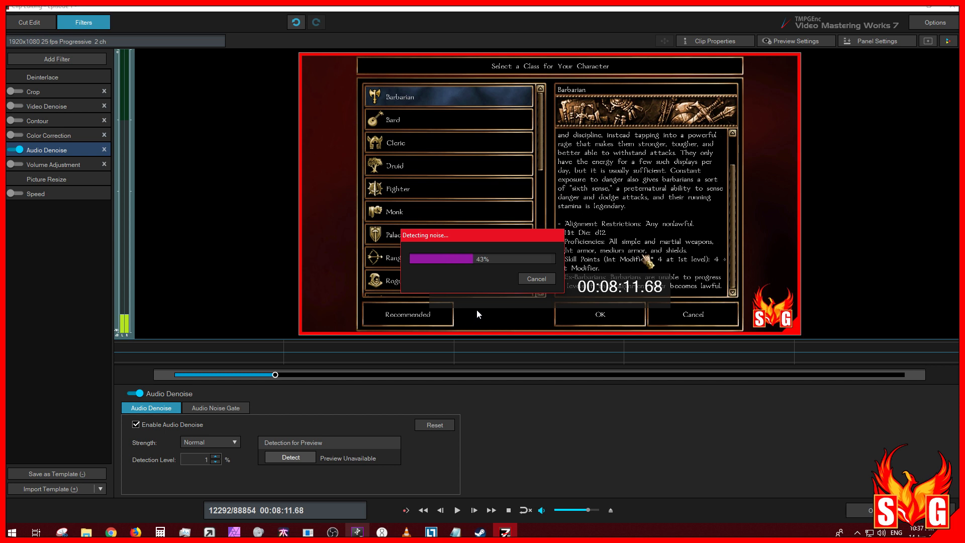
pyautogui.click(536, 279)
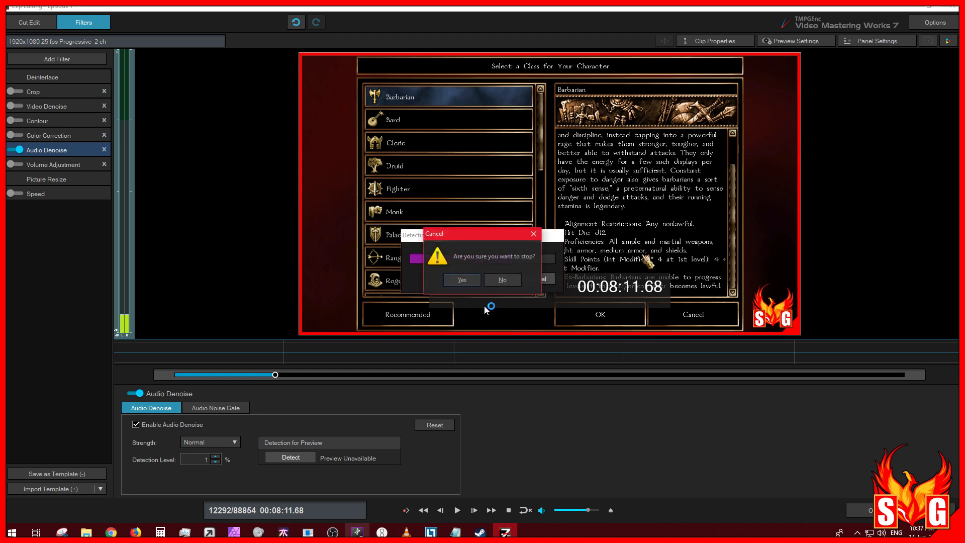
pyautogui.click(463, 280)
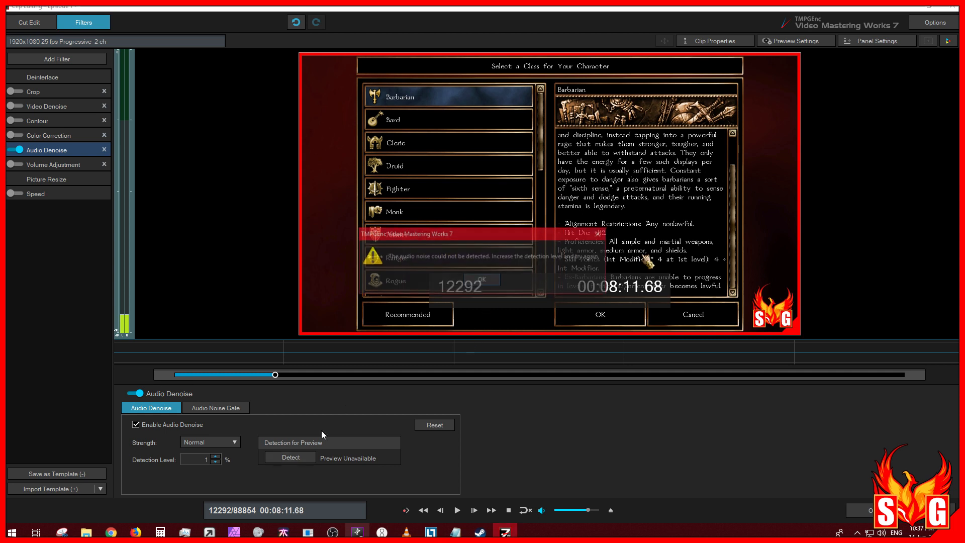
pyautogui.click(483, 279)
pyautogui.click(227, 408)
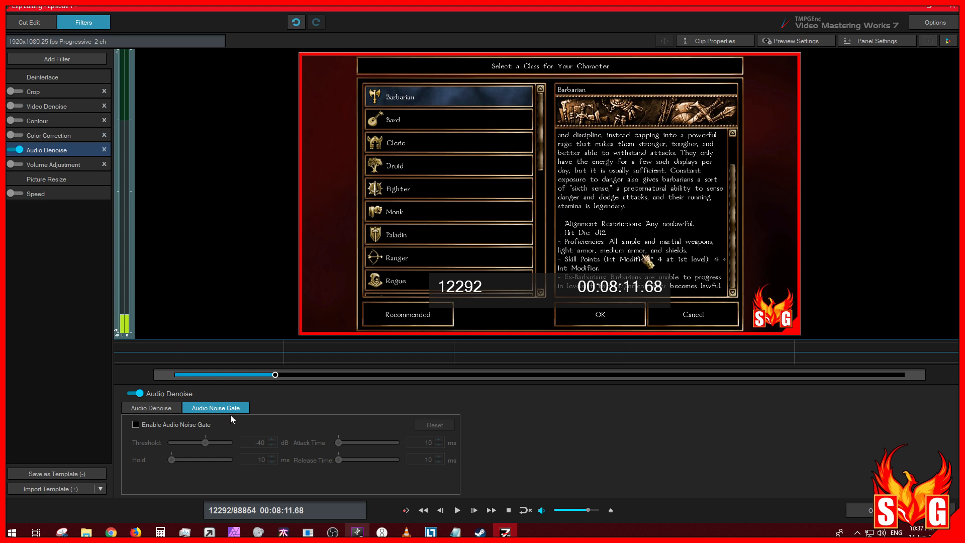
pyautogui.click(15, 149)
# Turn on the Volume Adjustment filter and set its volume correction method to Volume Normalization
pyautogui.click(39, 165)
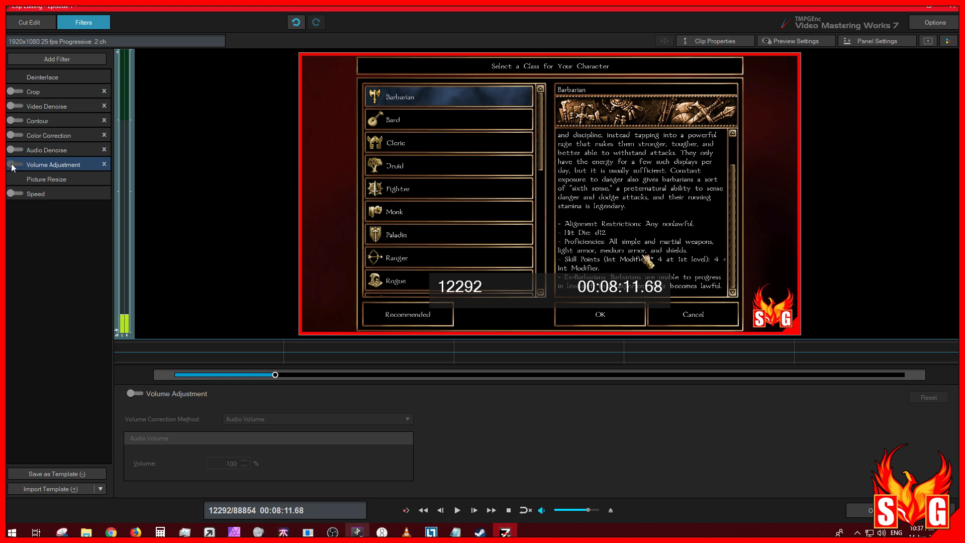
pyautogui.click(256, 418)
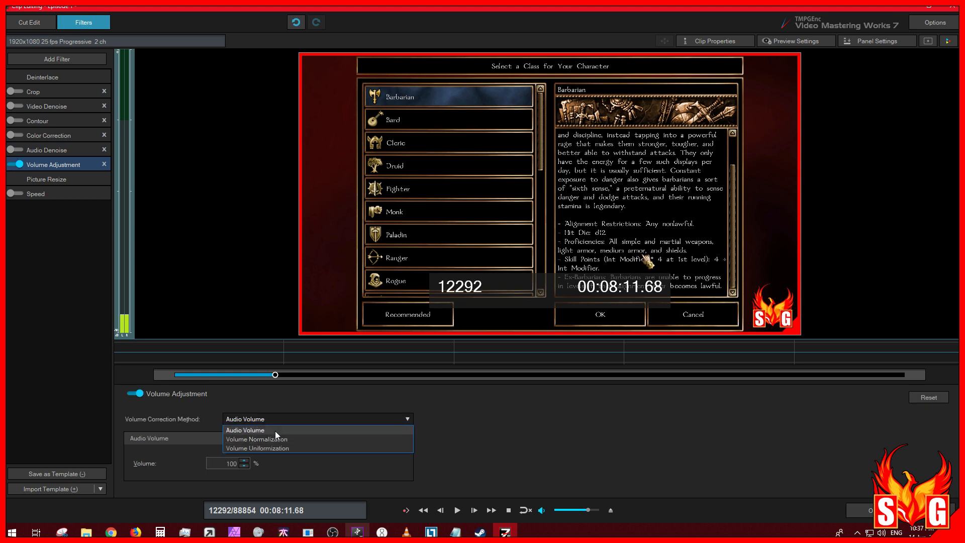
pyautogui.click(273, 439)
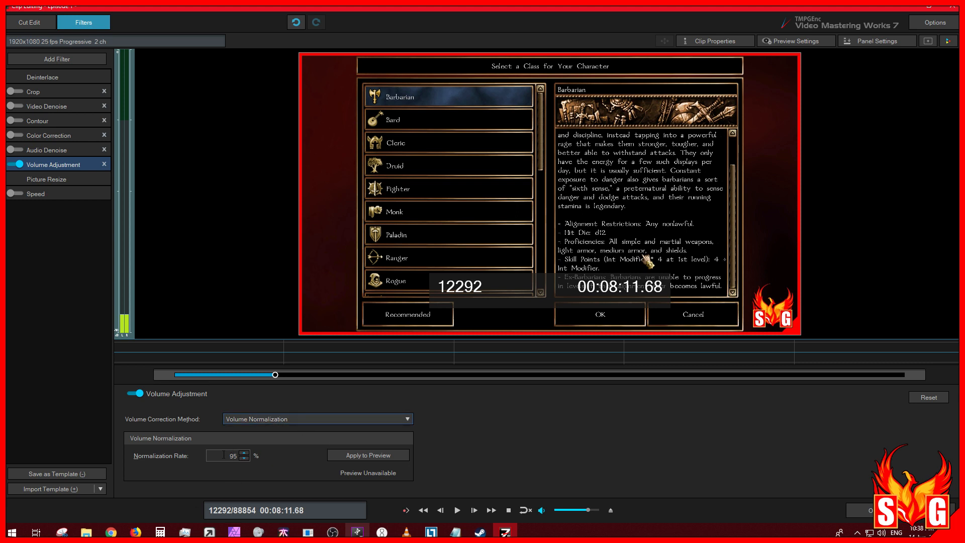
# Change the volume correction to Volume Uniformization with Loudness (EBU R128) leveling, and turn off the Volume Adjustment filter
pyautogui.click(290, 418)
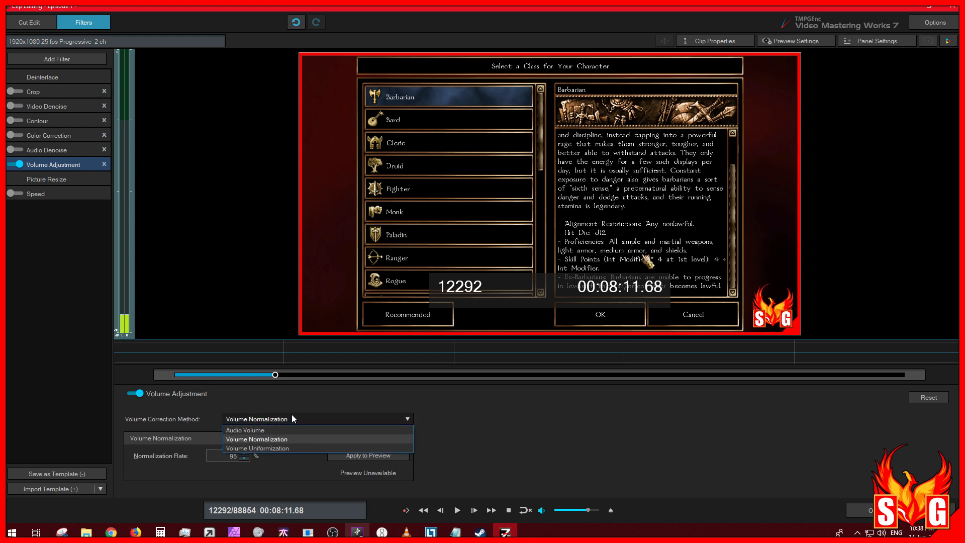
pyautogui.click(261, 449)
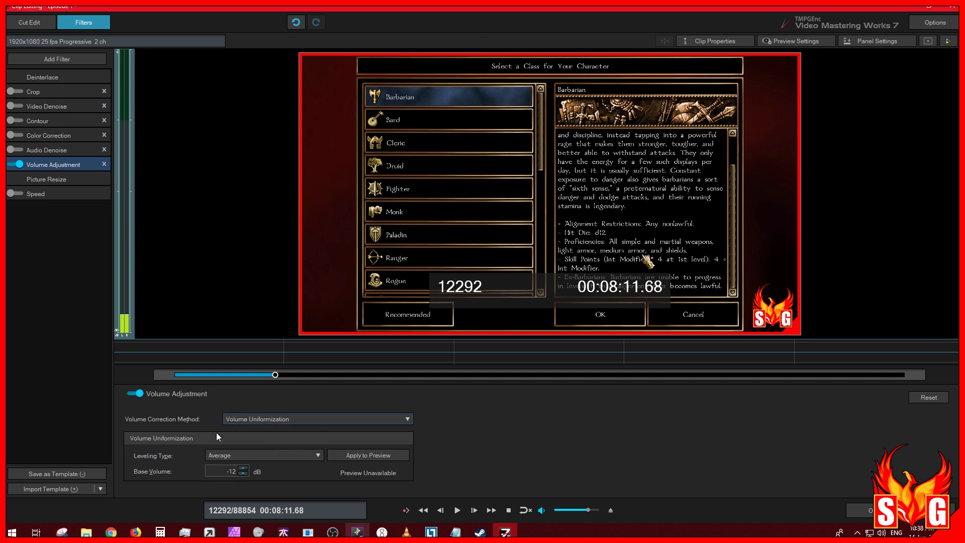
pyautogui.click(276, 454)
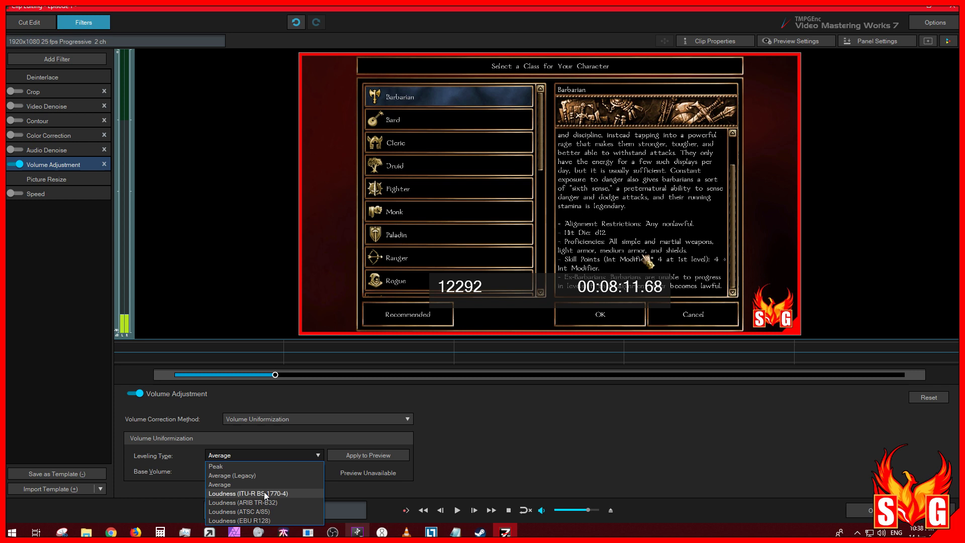
pyautogui.click(273, 521)
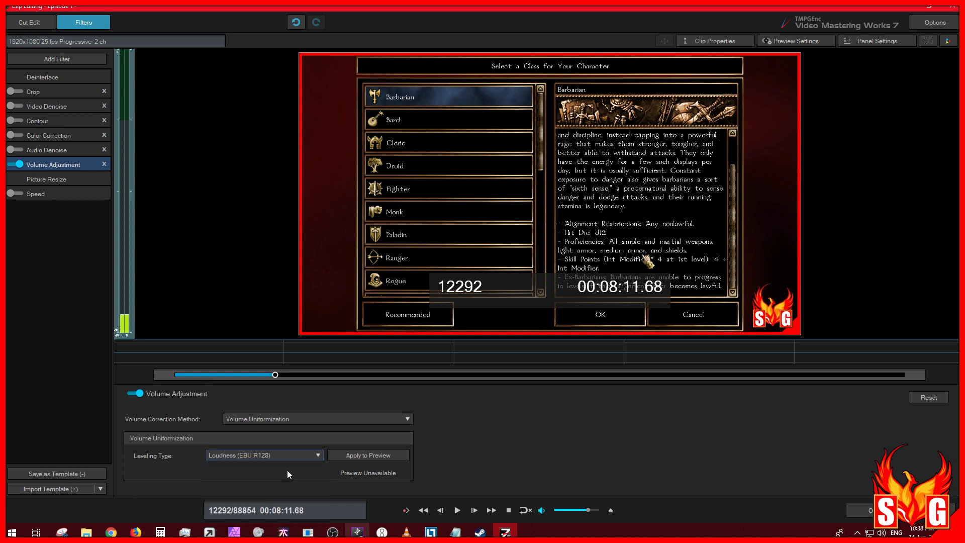
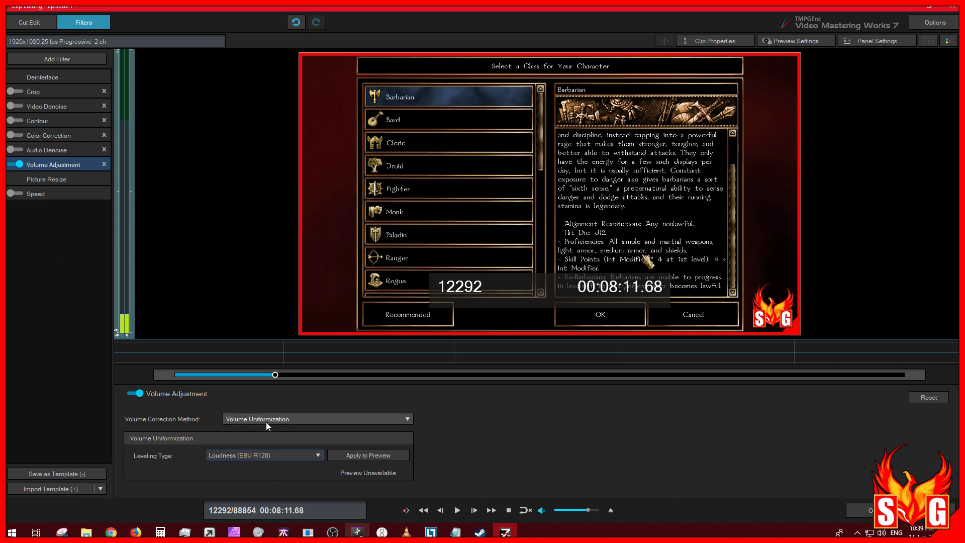
pyautogui.click(20, 167)
# View the Picture Resize settings and turn on the Speed filter
pyautogui.click(65, 180)
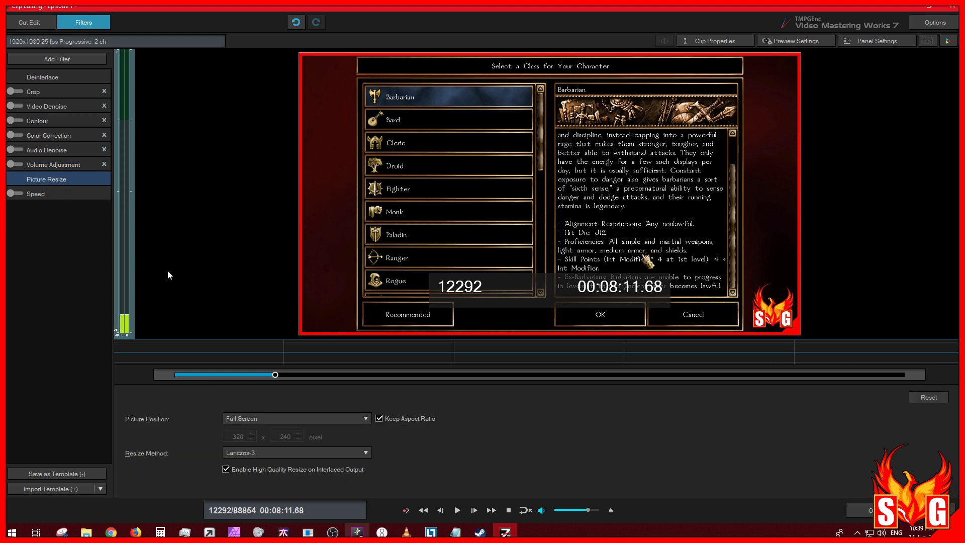
pyautogui.click(36, 194)
pyautogui.click(15, 194)
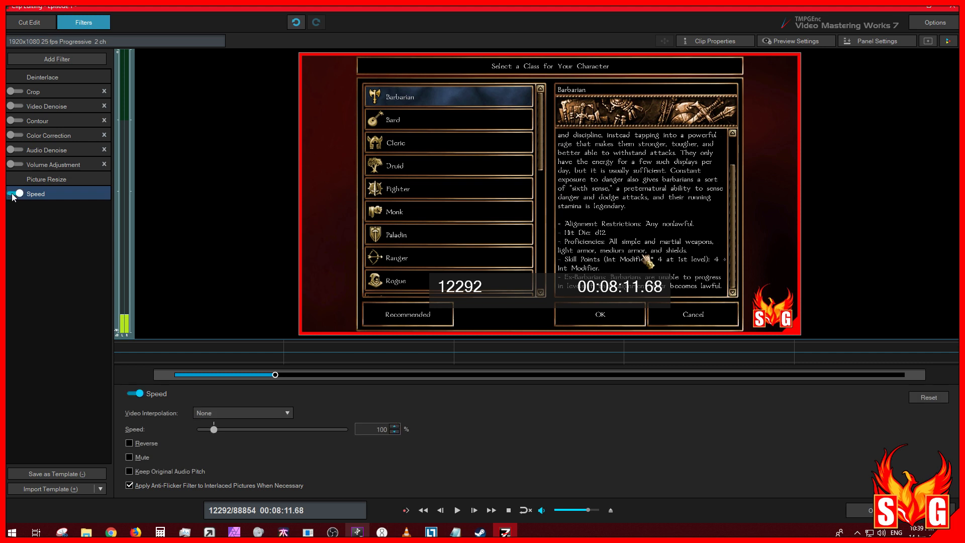
# Try Simple Interpolation for the Speed filter's video interpolation and settle on Optical Flow (Quality Priority)
pyautogui.click(267, 412)
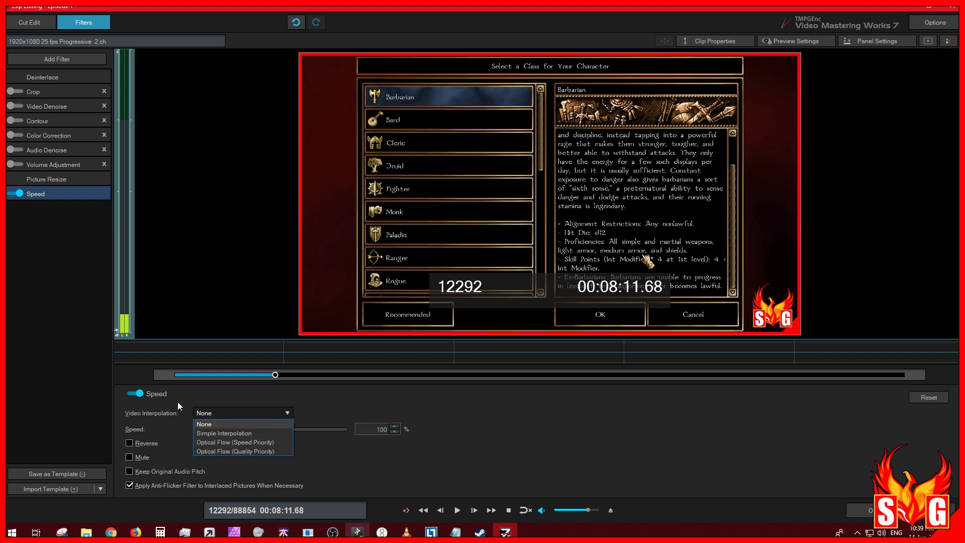
pyautogui.click(168, 413)
pyautogui.click(257, 414)
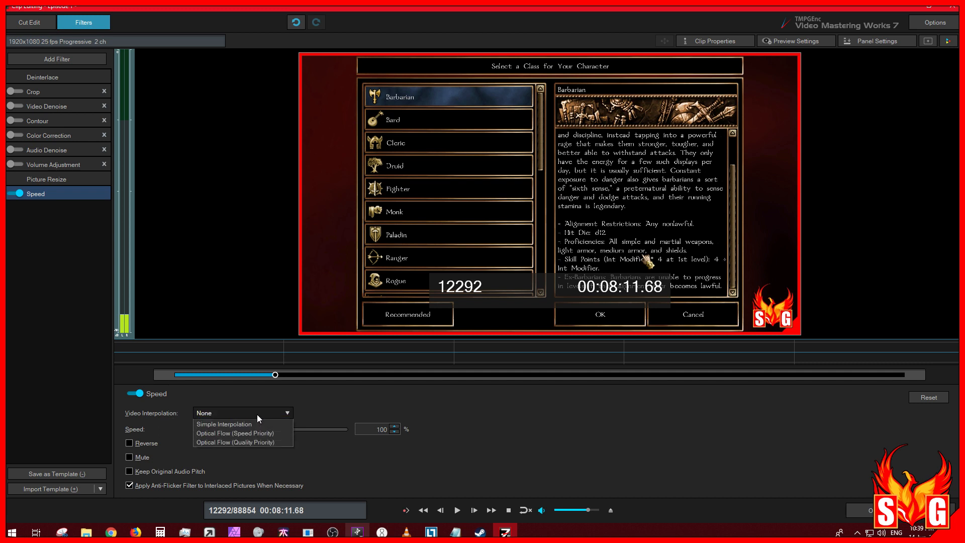
pyautogui.click(257, 433)
pyautogui.click(270, 414)
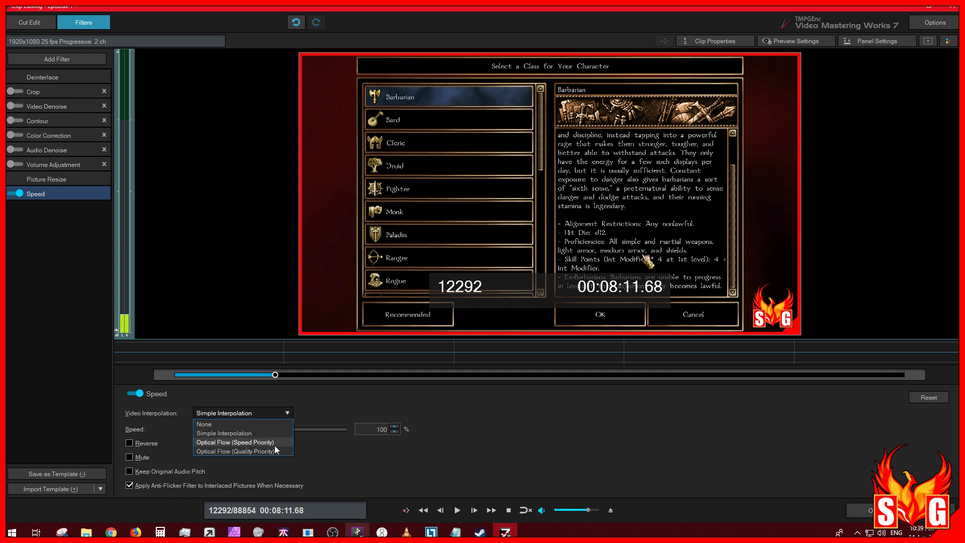
pyautogui.click(271, 450)
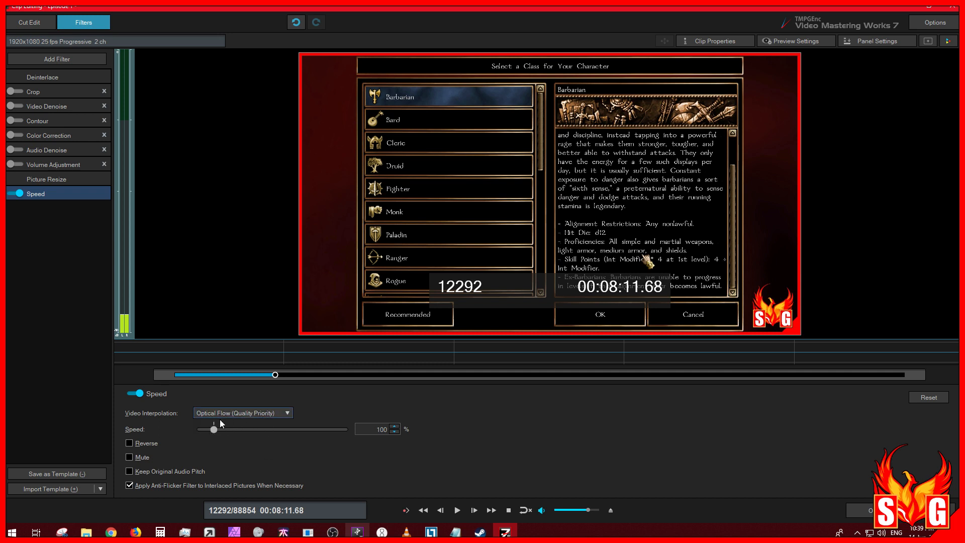
# Slow the clip to 50% speed and preview the slowed playback briefly
pyautogui.moveTo(216, 427); pyautogui.dragTo(203, 430)
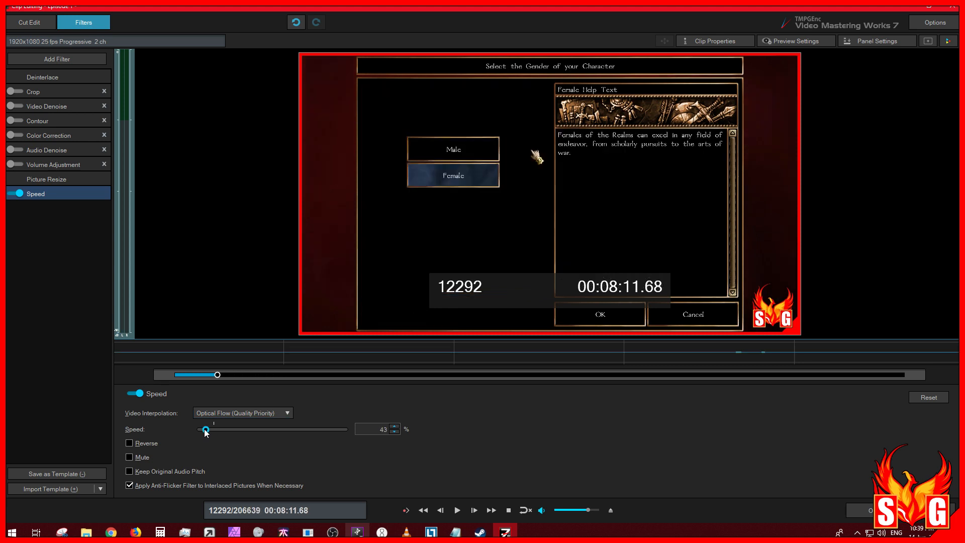
pyautogui.click(395, 426)
pyautogui.click(395, 426)
pyautogui.click(457, 511)
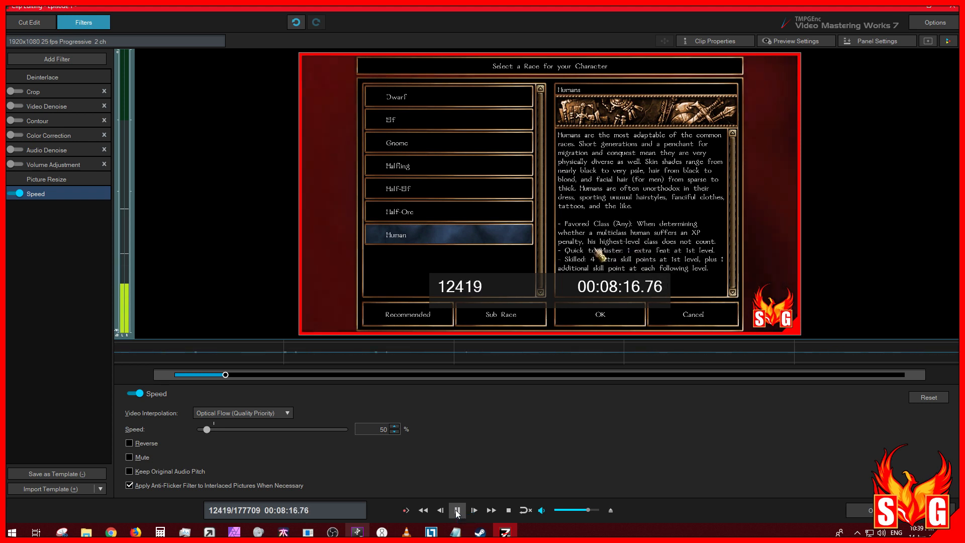
pyautogui.click(457, 511)
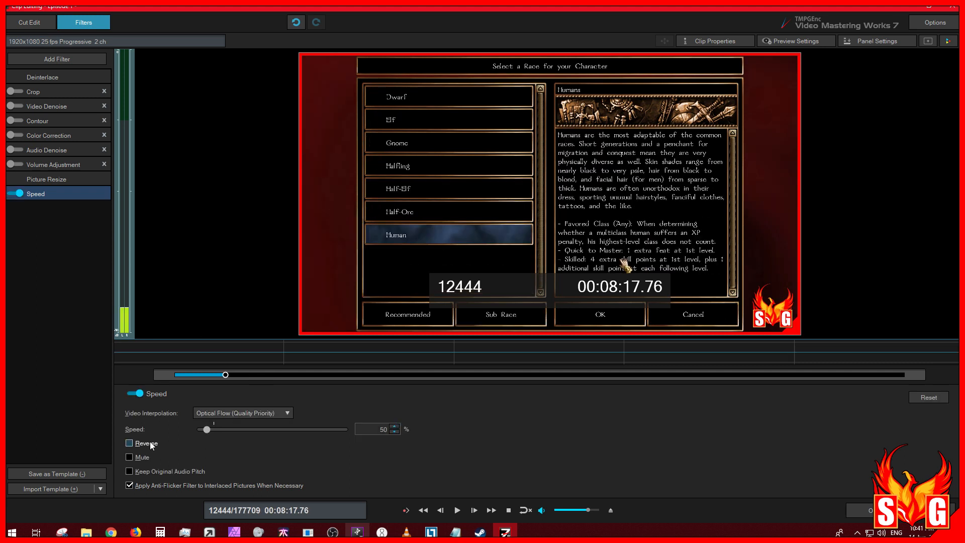
# Enable Keep Original Audio Pitch for the Speed filter and preview the slowed clip
pyautogui.click(198, 474)
pyautogui.click(458, 511)
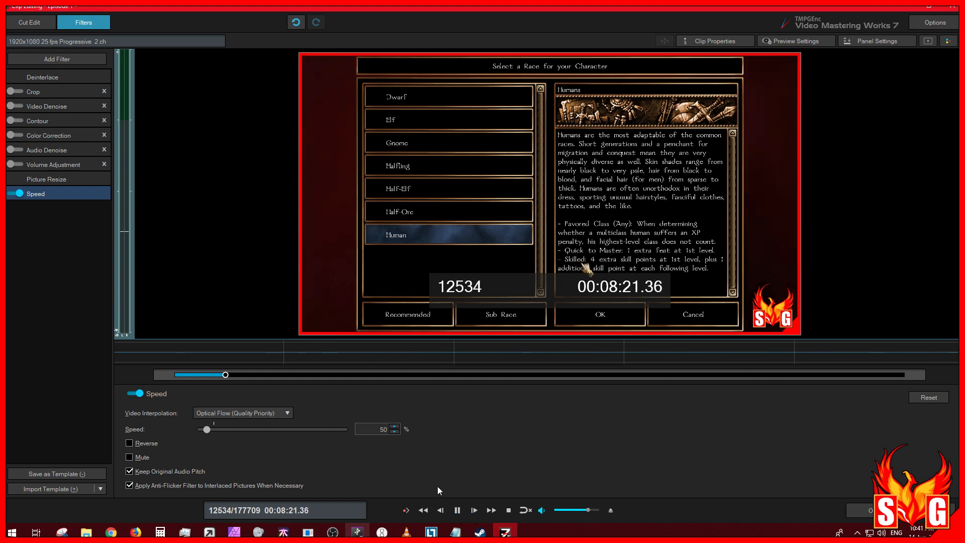
pyautogui.click(457, 511)
# Set the clip speed to 75% and start the preview playback
pyautogui.doubleClick(383, 428)
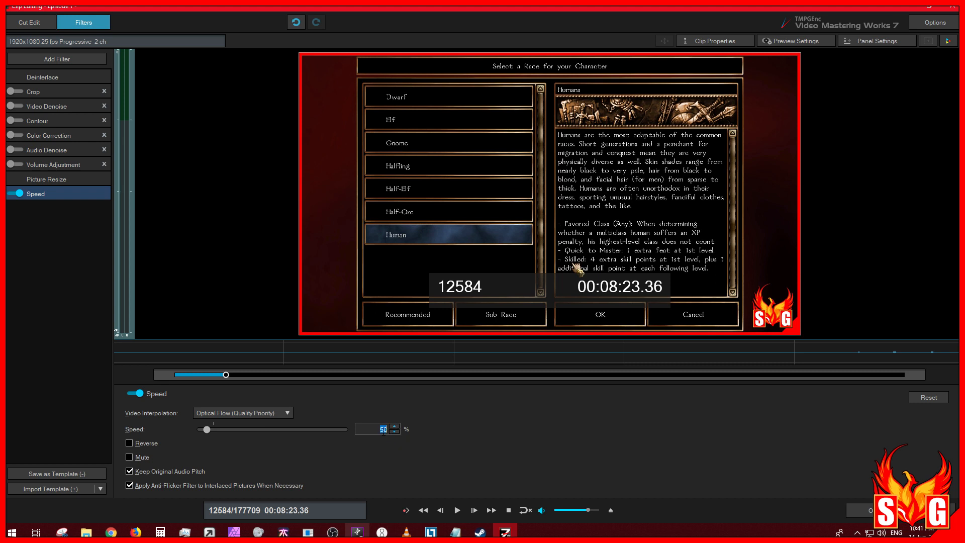
pyautogui.write('75')
pyautogui.press('Return')
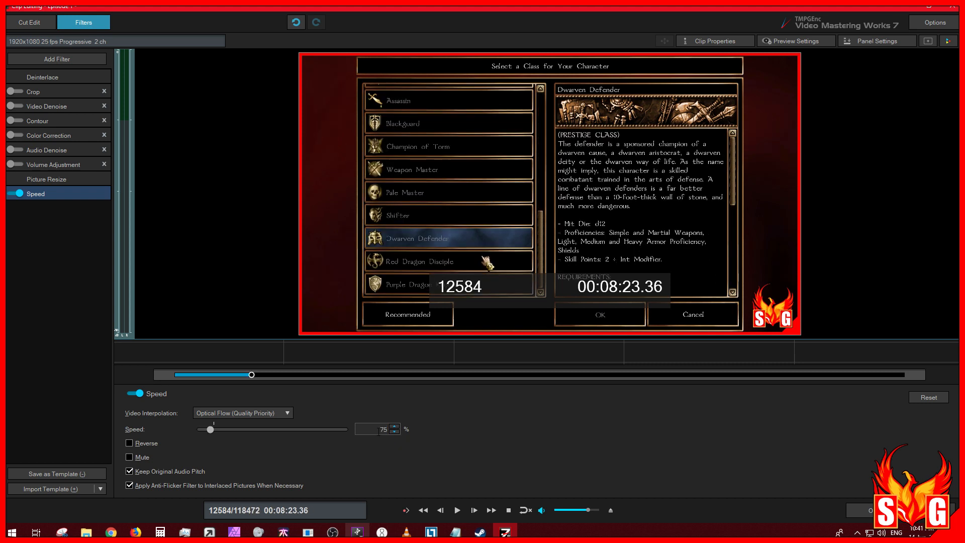
pyautogui.click(457, 511)
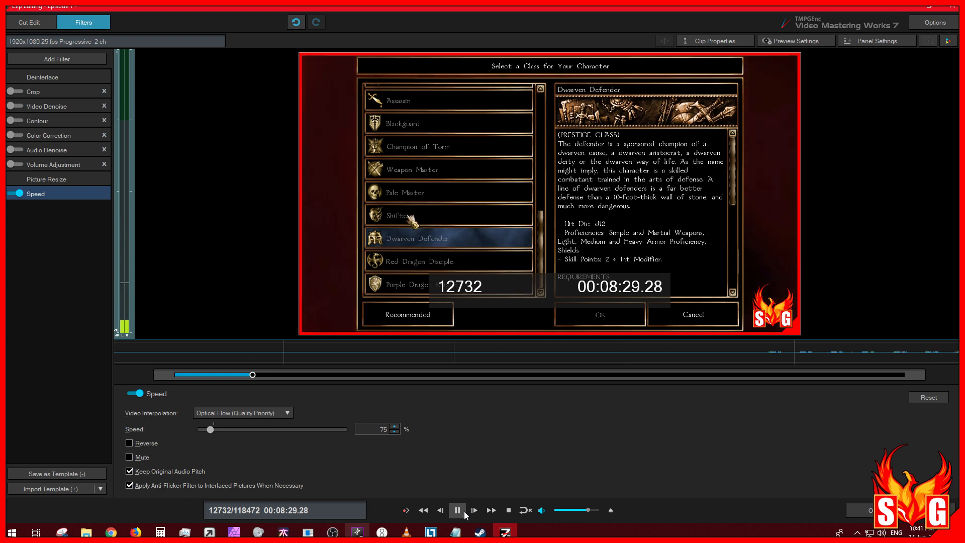
# Switch the video interpolation to Optical Flow (Speed Priority) and check it in the preview
pyautogui.click(269, 414)
pyautogui.click(262, 444)
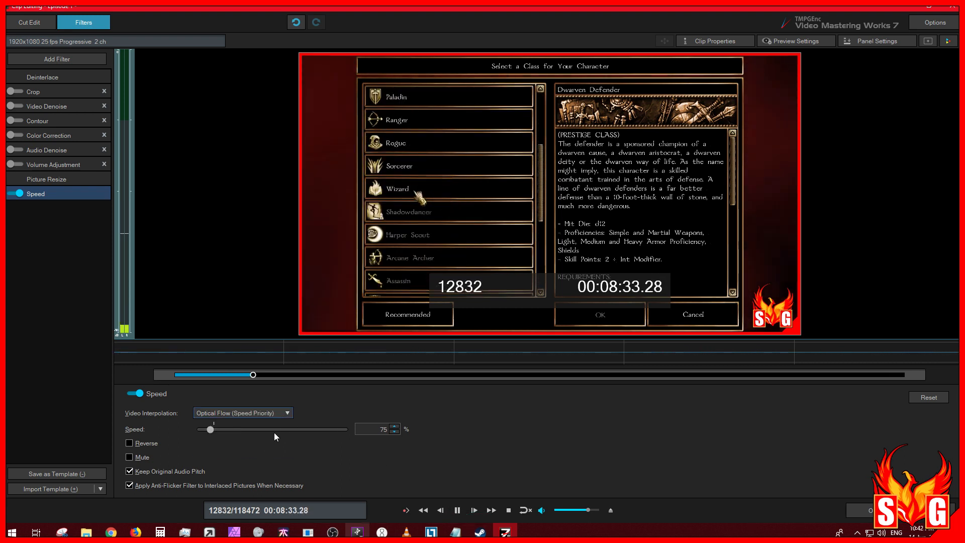
pyautogui.click(458, 511)
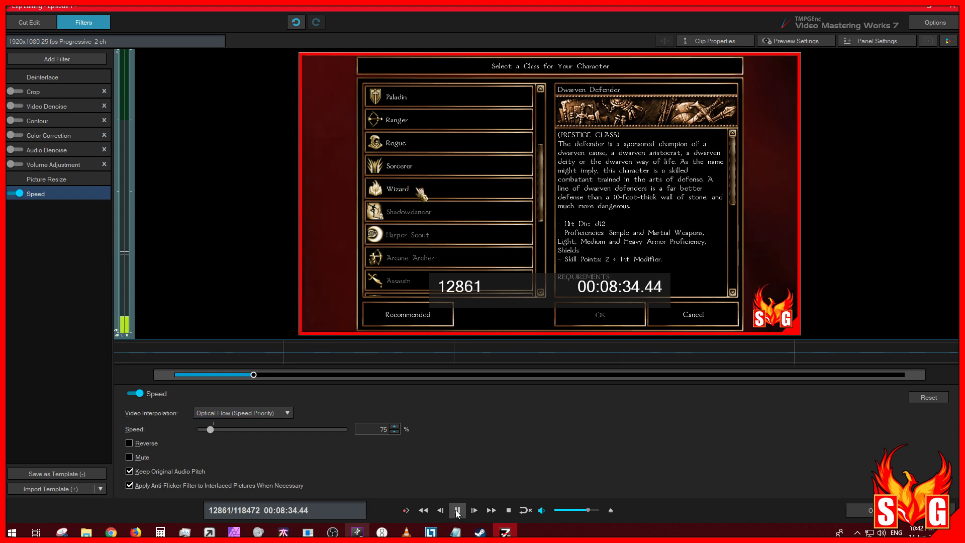
# Set the video interpolation to Simple Interpolation, preview the playback, and turn off the Speed filter
pyautogui.click(270, 413)
pyautogui.click(274, 433)
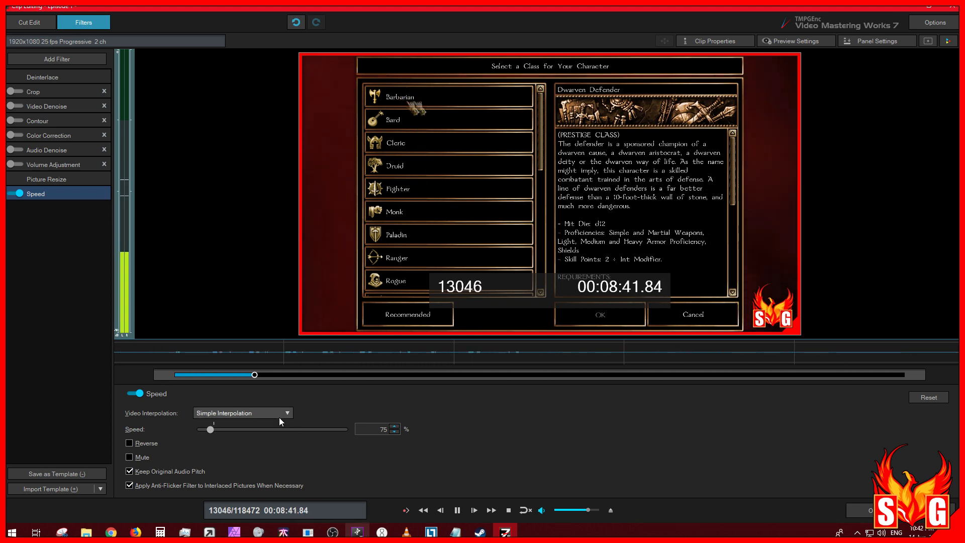
pyautogui.click(447, 510)
pyautogui.click(455, 511)
pyautogui.click(454, 509)
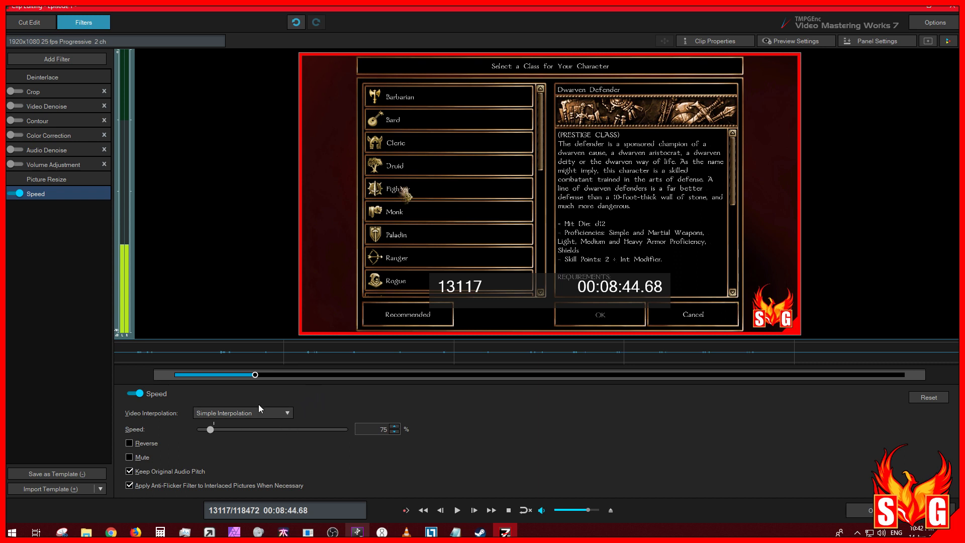
pyautogui.click(21, 194)
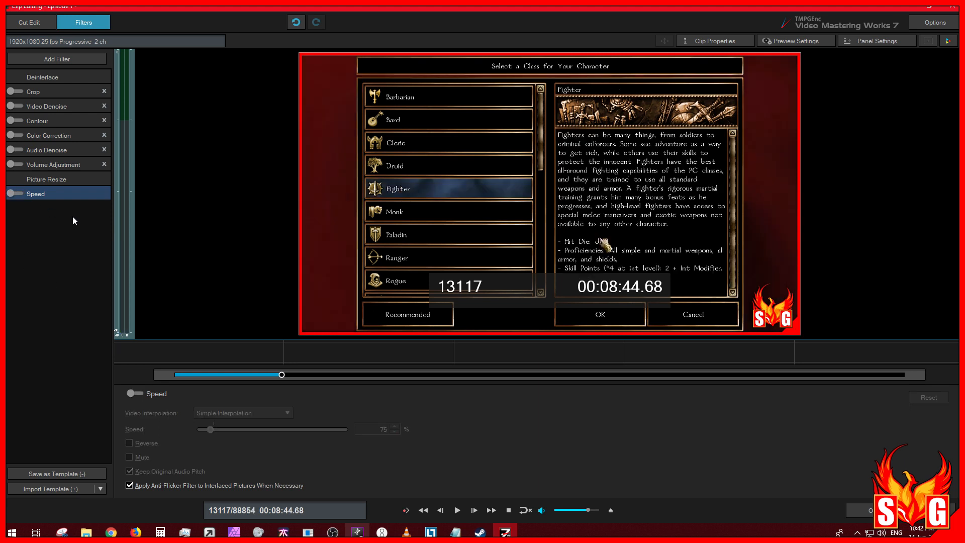
# Open the list of addable filters and look through the video corrections from Crop to Stabilizer
pyautogui.click(58, 58)
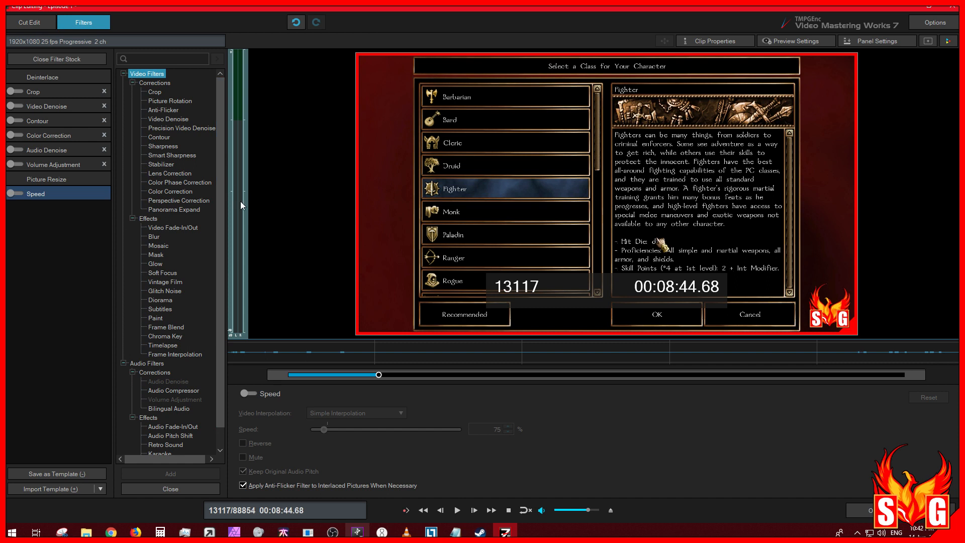
pyautogui.click(163, 83)
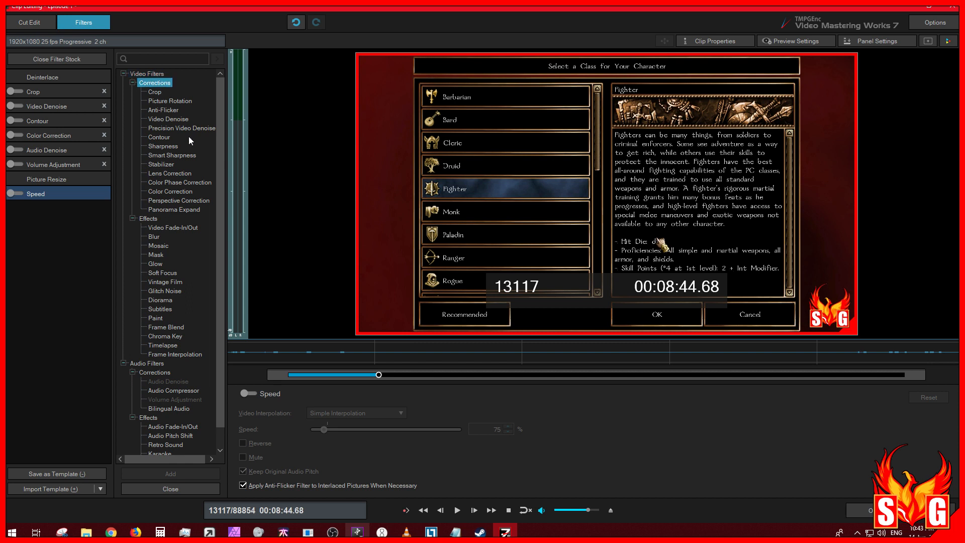
pyautogui.click(155, 93)
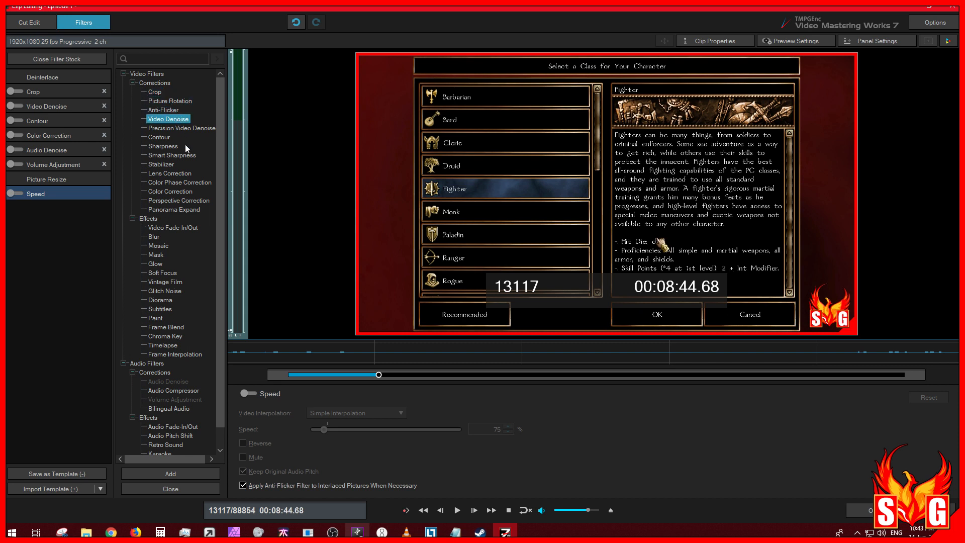
pyautogui.click(185, 130)
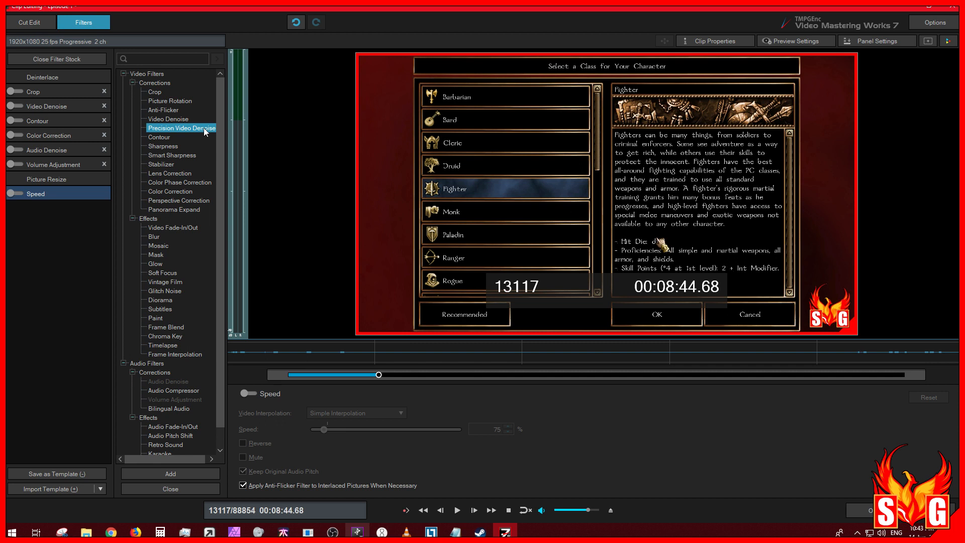
pyautogui.click(163, 138)
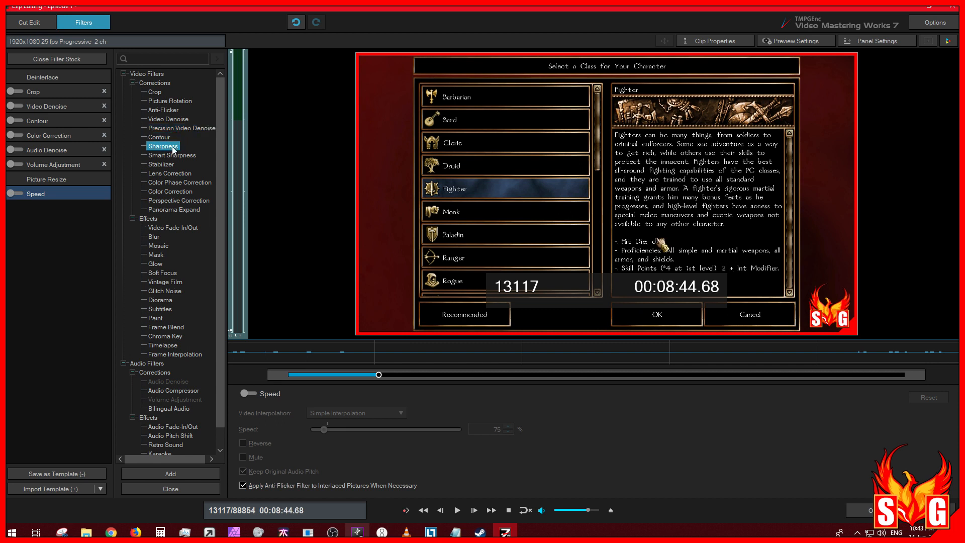
pyautogui.click(186, 158)
pyautogui.click(171, 165)
# Look through the video corrections from Color Phase Correction to Panorama Expand and move on to the Effects category
pyautogui.click(185, 183)
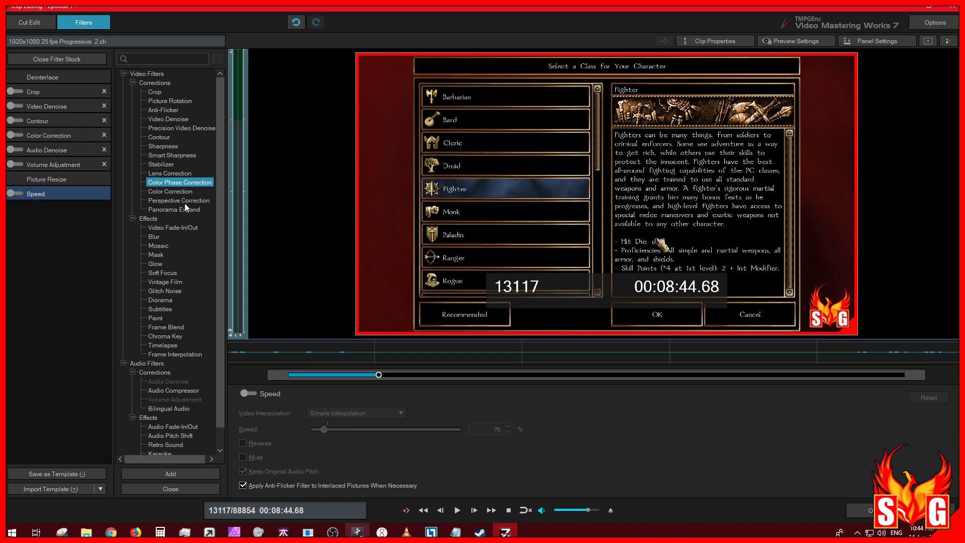
pyautogui.click(181, 193)
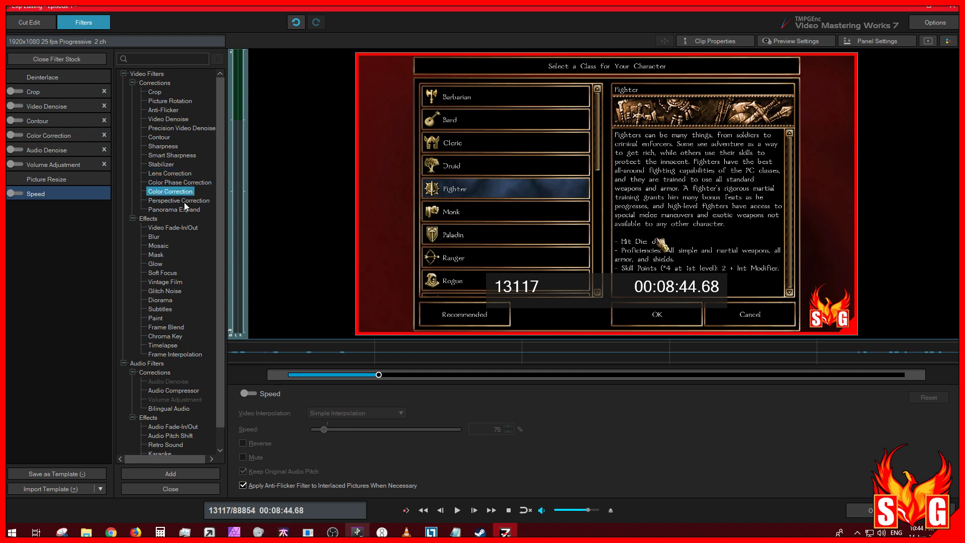
pyautogui.click(184, 201)
pyautogui.click(185, 210)
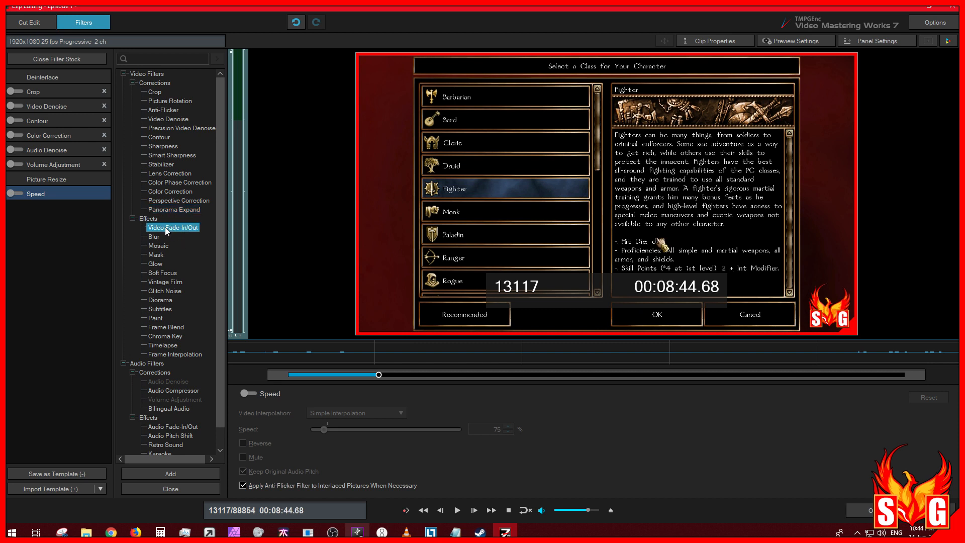
pyautogui.click(150, 220)
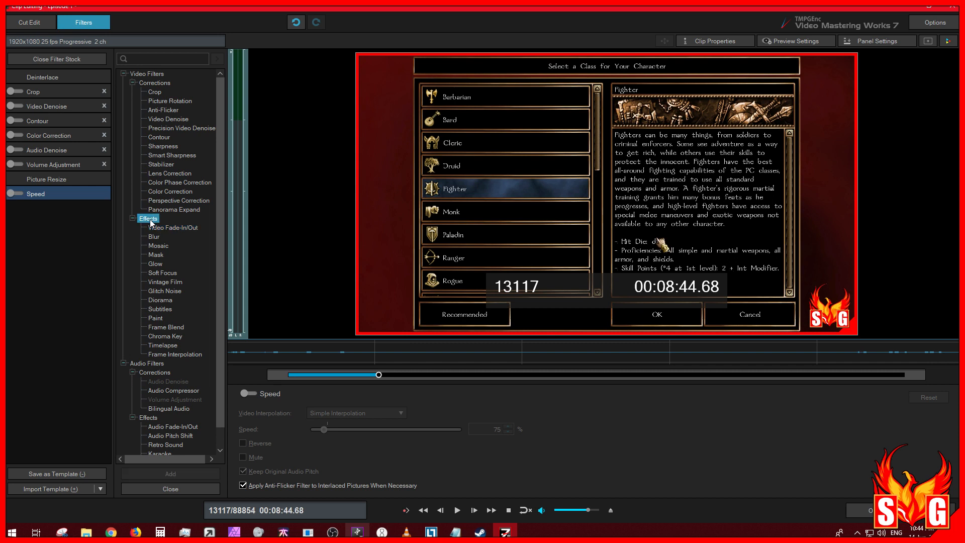
# Look through the video effects from Video Fade-In/Out onward and add the Subtitles filter to the clip
pyautogui.click(181, 229)
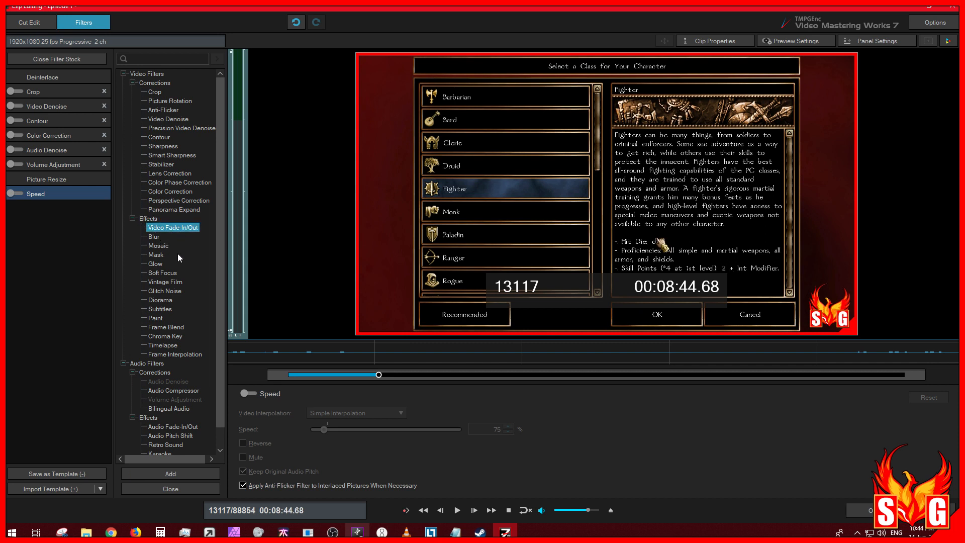
pyautogui.click(167, 247)
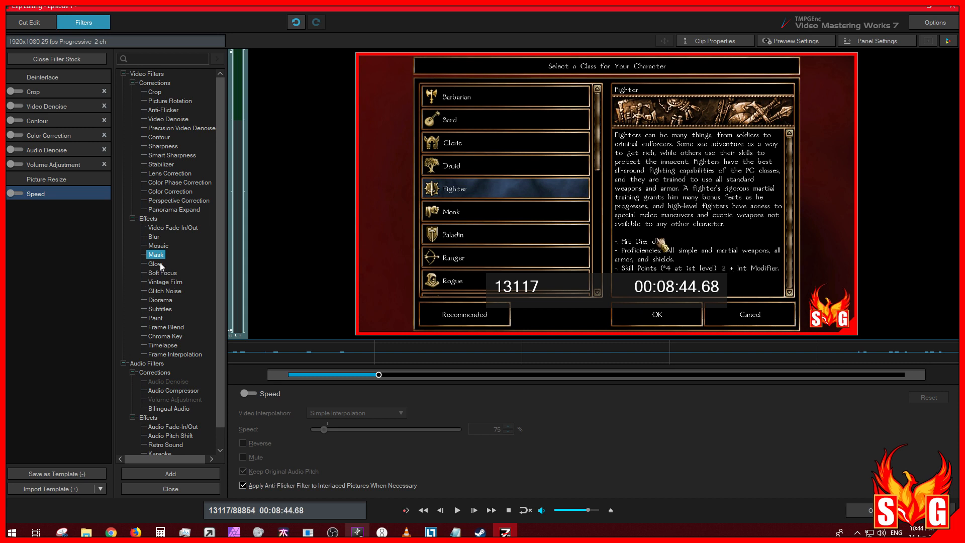
pyautogui.click(174, 276)
pyautogui.click(166, 309)
pyautogui.click(176, 474)
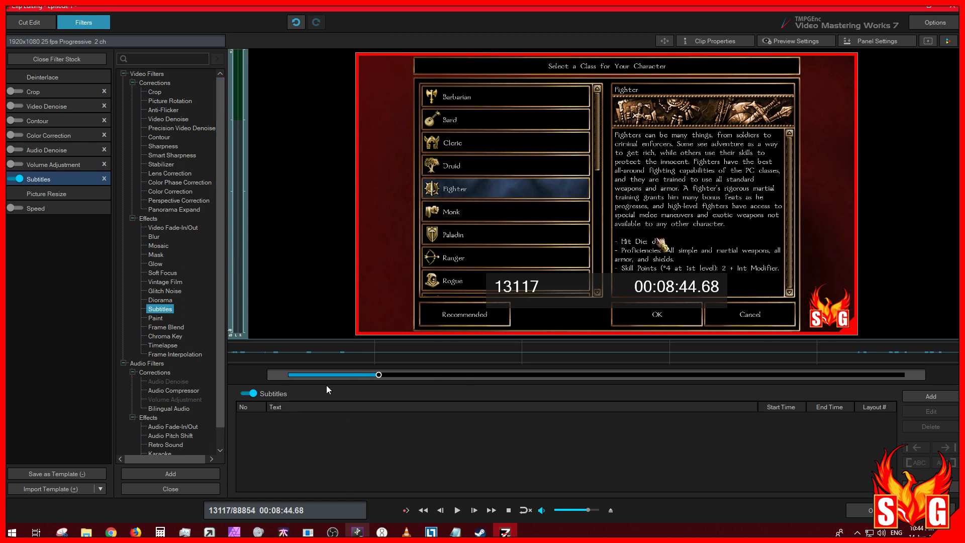
# Open a new subtitle entry at 00:06:07.88 and look at its Picture and Text options
pyautogui.moveTo(378, 374); pyautogui.dragTo(352, 376)
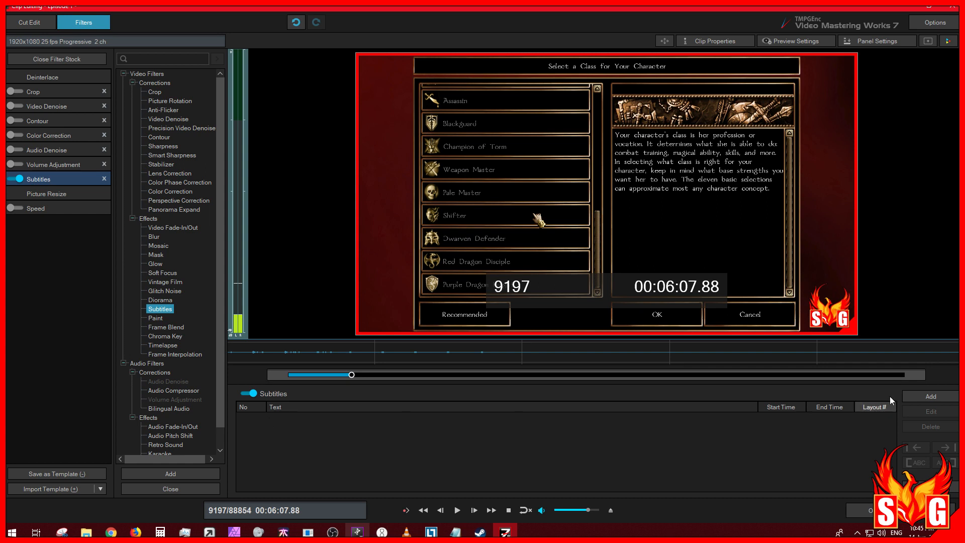
pyautogui.click(916, 397)
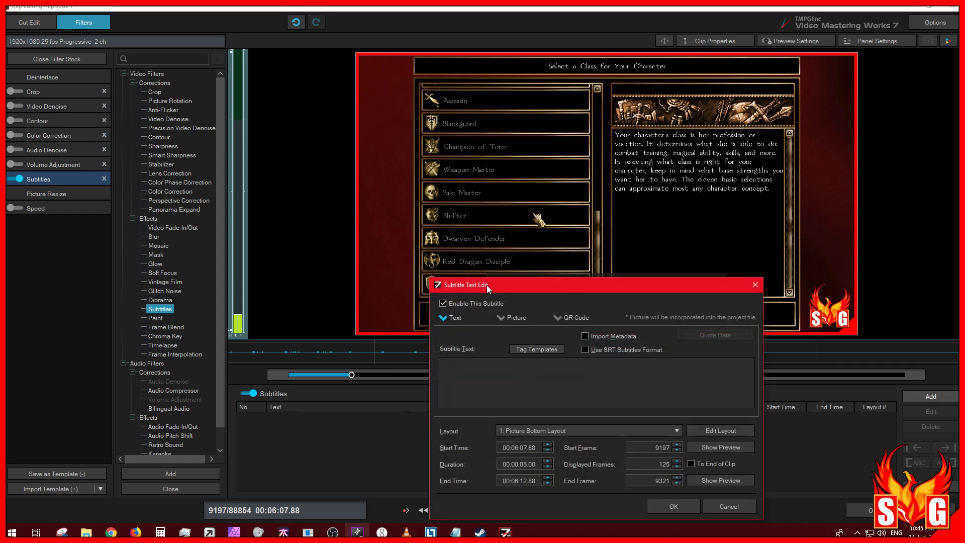
pyautogui.moveTo(487, 285); pyautogui.dragTo(385, 222)
pyautogui.click(392, 253)
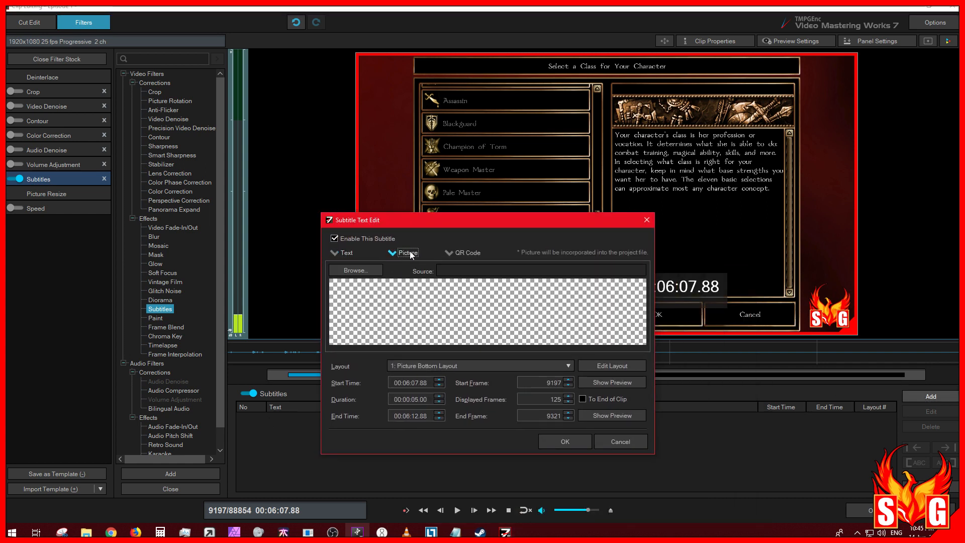
pyautogui.click(344, 255)
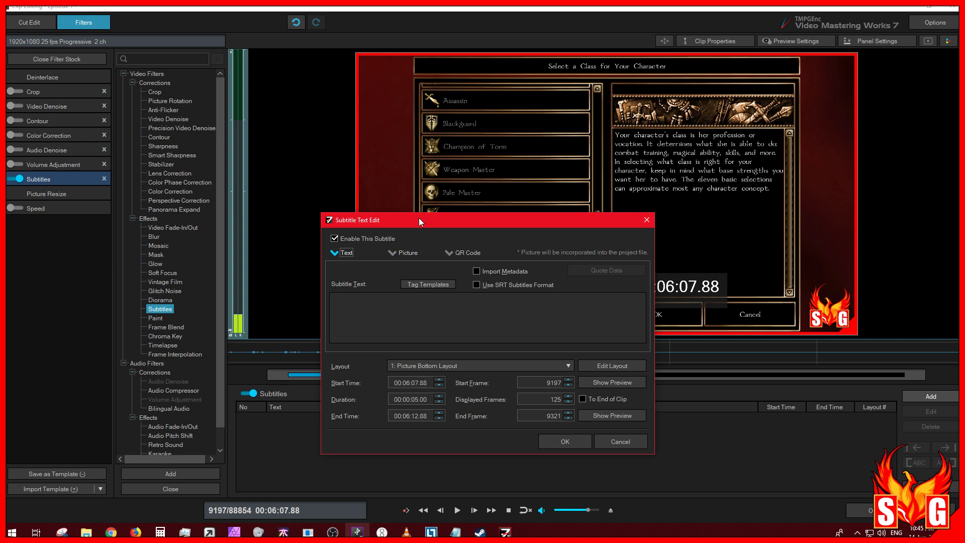
pyautogui.moveTo(417, 218); pyautogui.dragTo(369, 176)
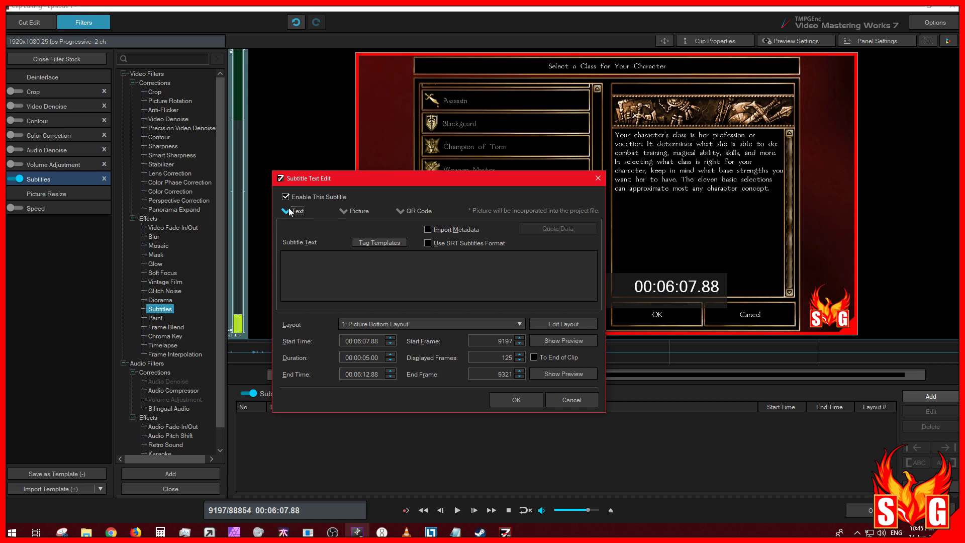
# Compare the Text, Picture and QR Code subtitle types, then cancel the new subtitle
pyautogui.click(358, 211)
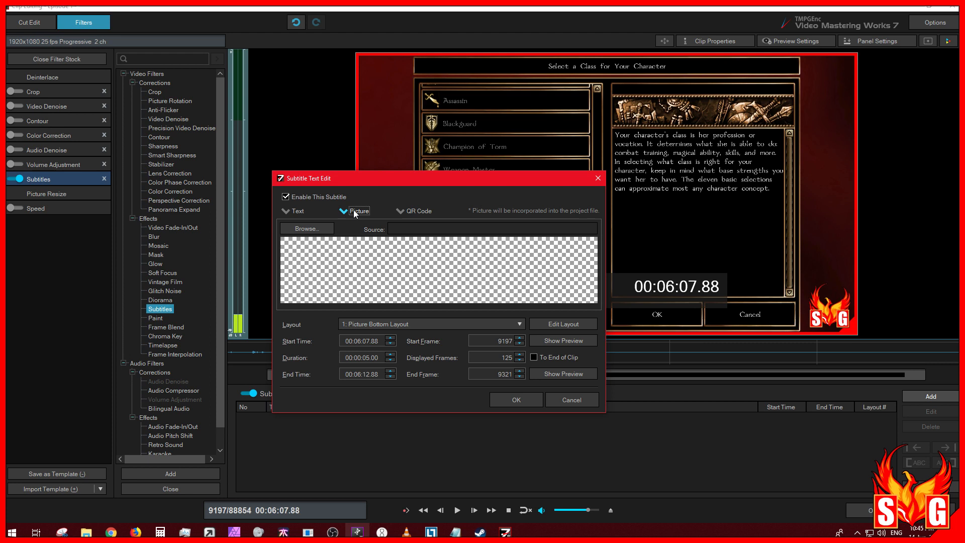
pyautogui.click(294, 211)
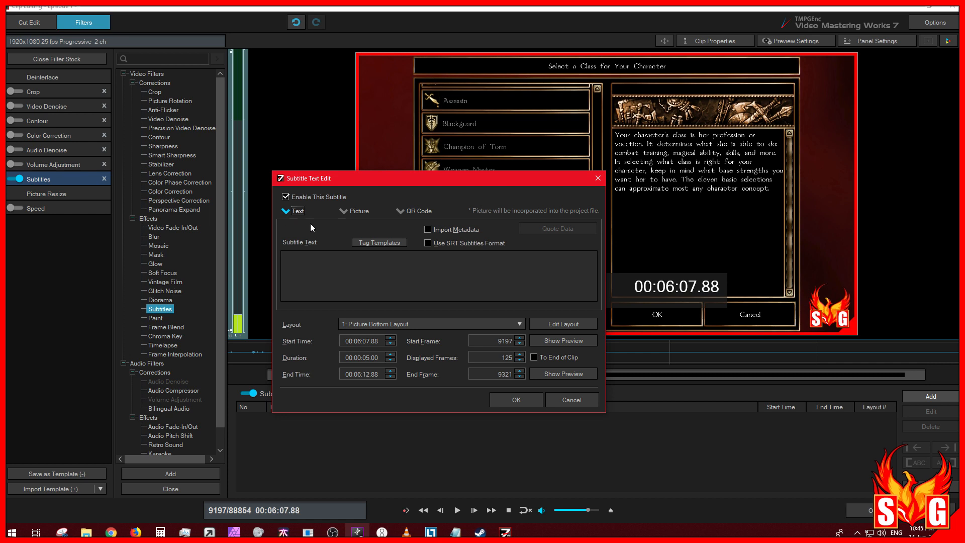
pyautogui.click(345, 214)
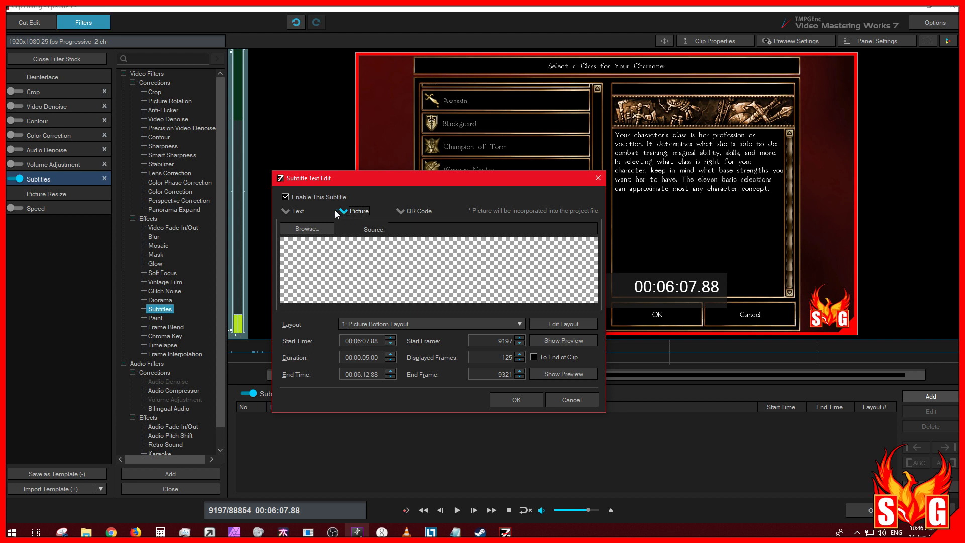
pyautogui.click(298, 211)
pyautogui.click(414, 211)
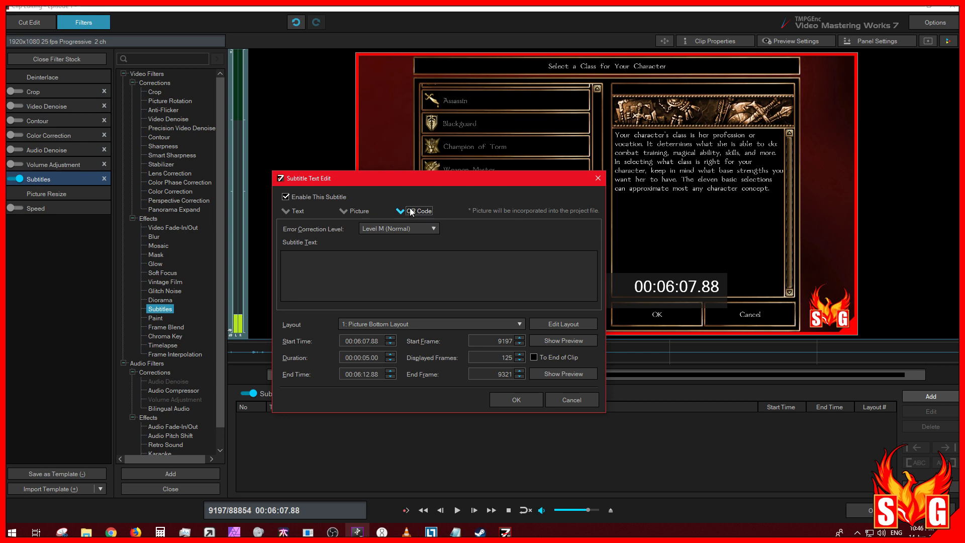
pyautogui.click(296, 212)
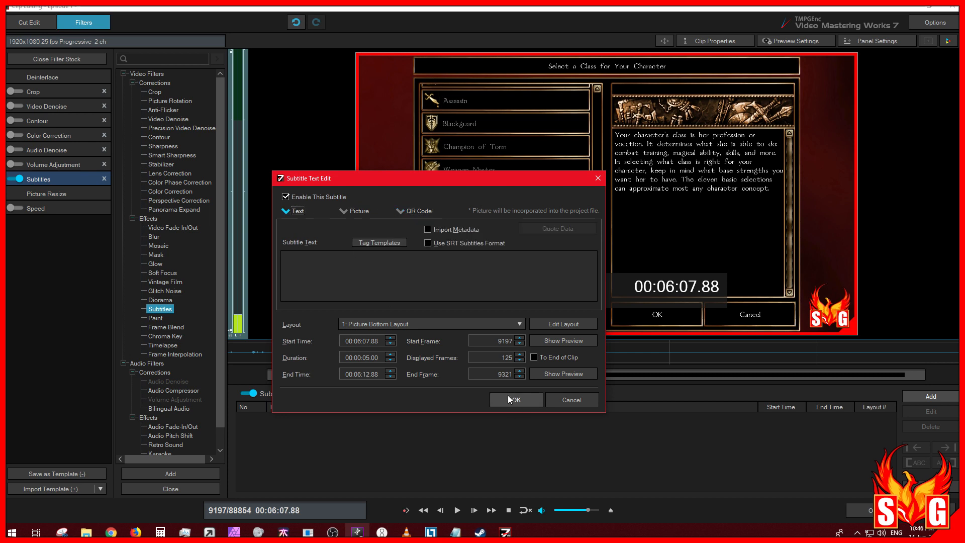
pyautogui.click(571, 400)
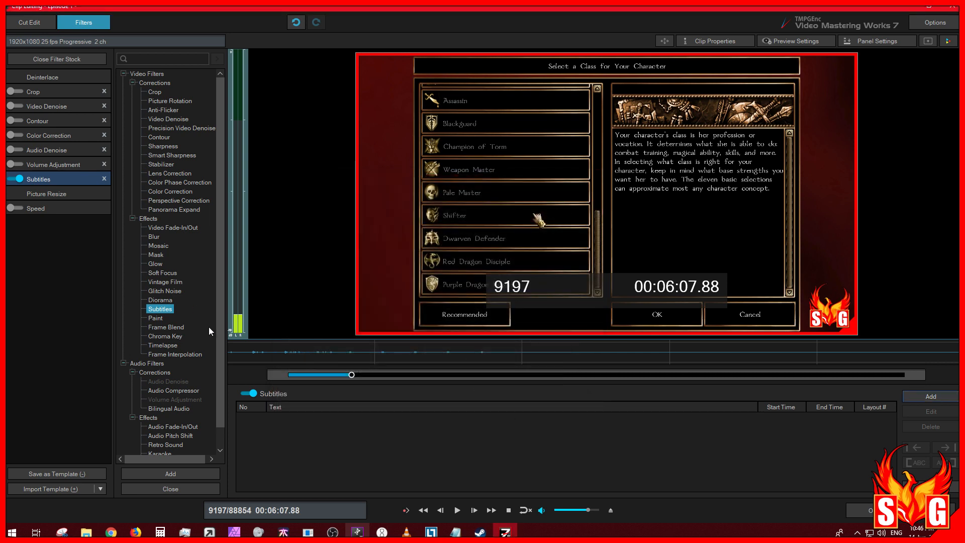
# Add the Frame Interpolation filter and set its interpolation method to Optical Flow (Speed Priority)
pyautogui.click(163, 318)
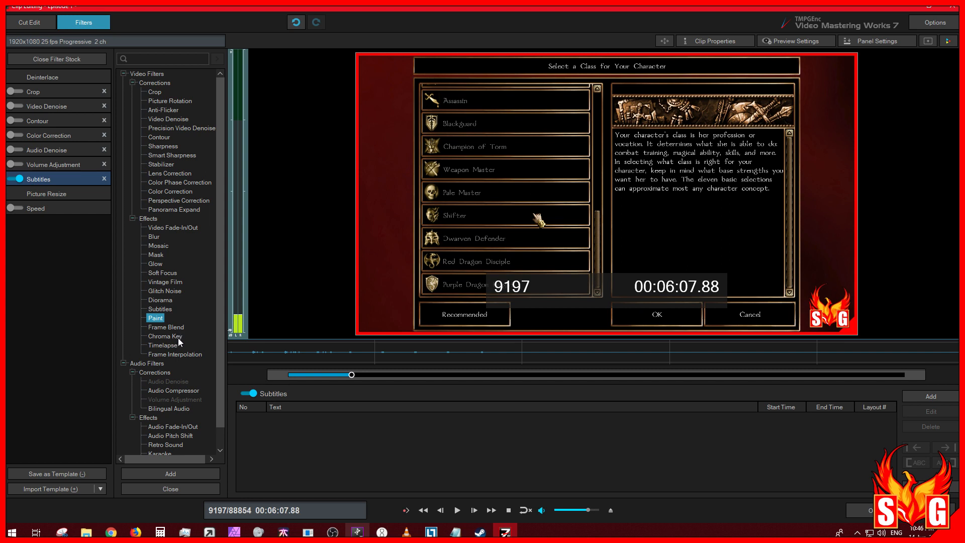
pyautogui.click(177, 336)
pyautogui.click(185, 355)
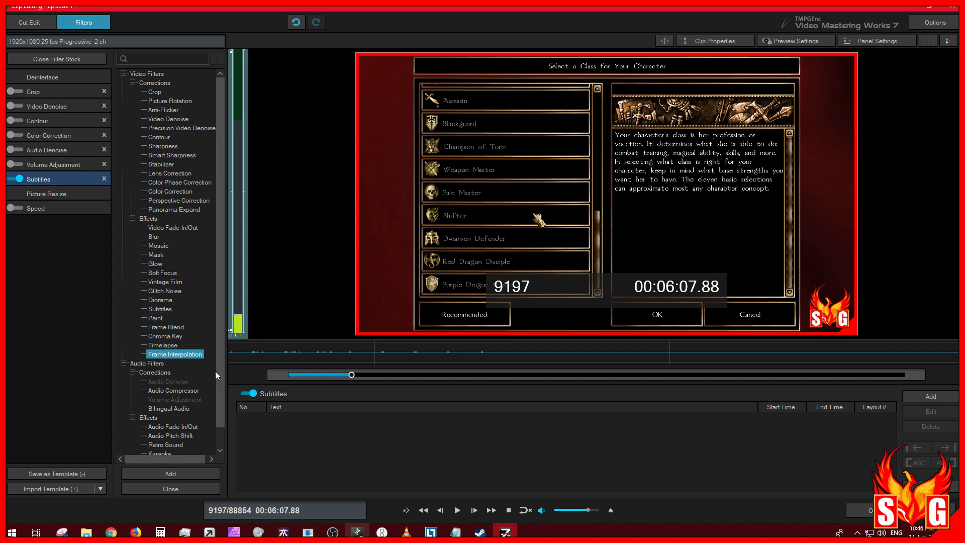
pyautogui.click(177, 473)
pyautogui.click(397, 414)
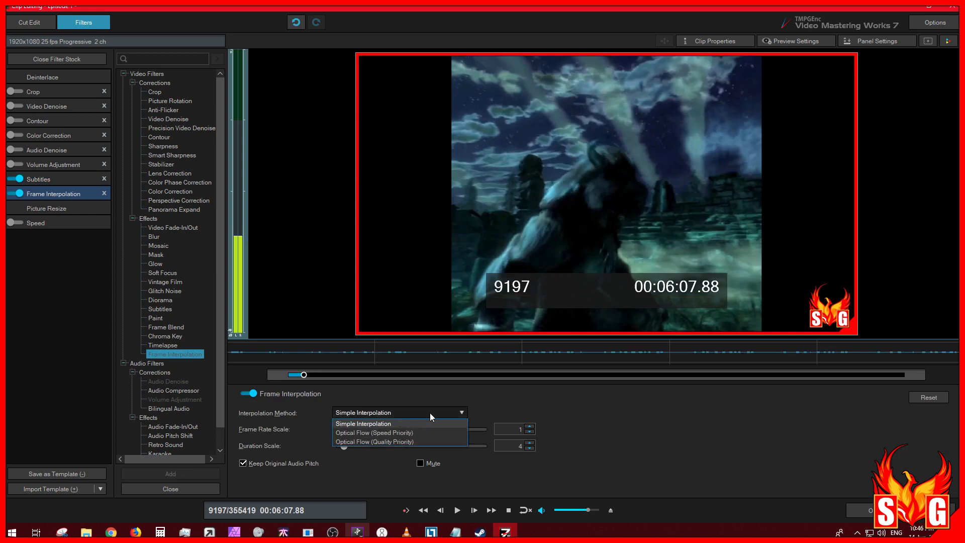
pyautogui.click(502, 399)
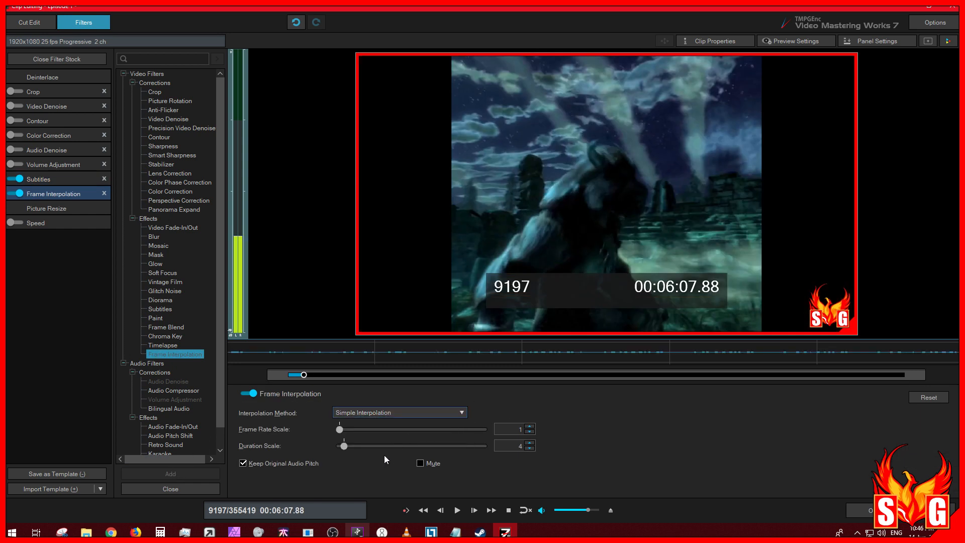
pyautogui.click(410, 414)
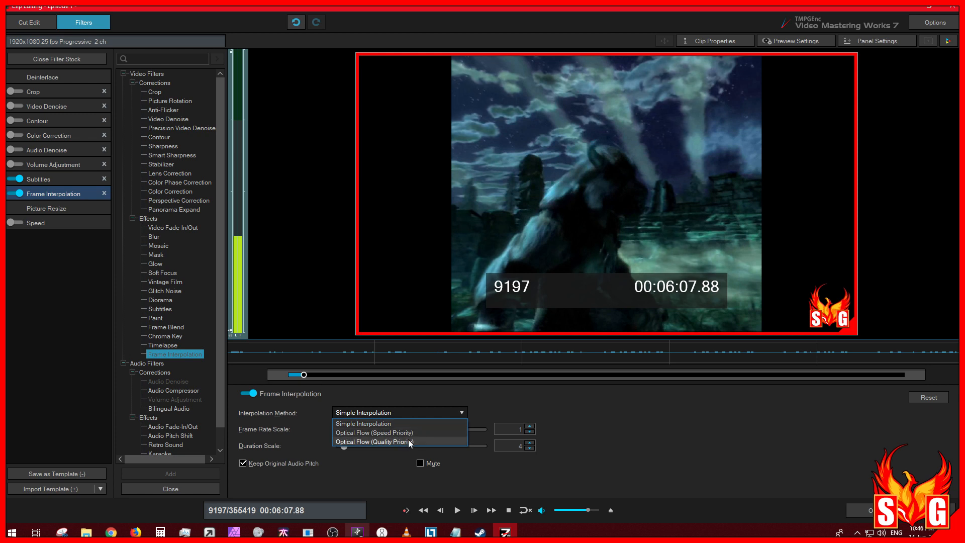
pyautogui.click(408, 432)
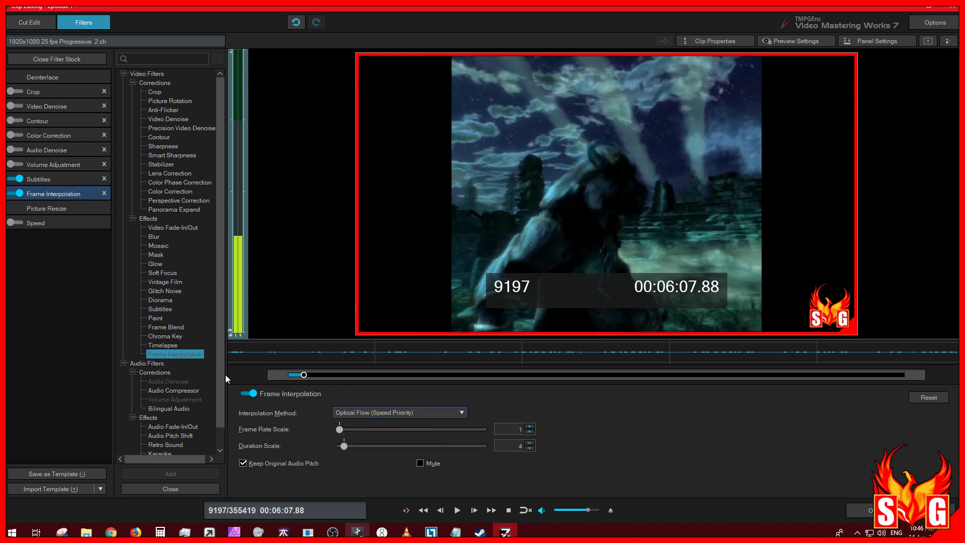
# Remove the Frame Interpolation and Subtitles filters from the clip
pyautogui.click(104, 193)
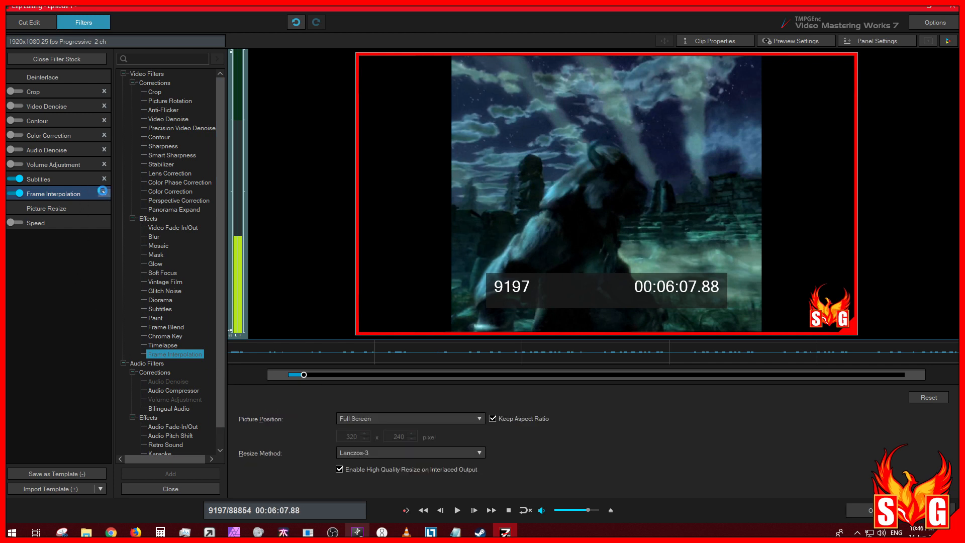
pyautogui.click(104, 179)
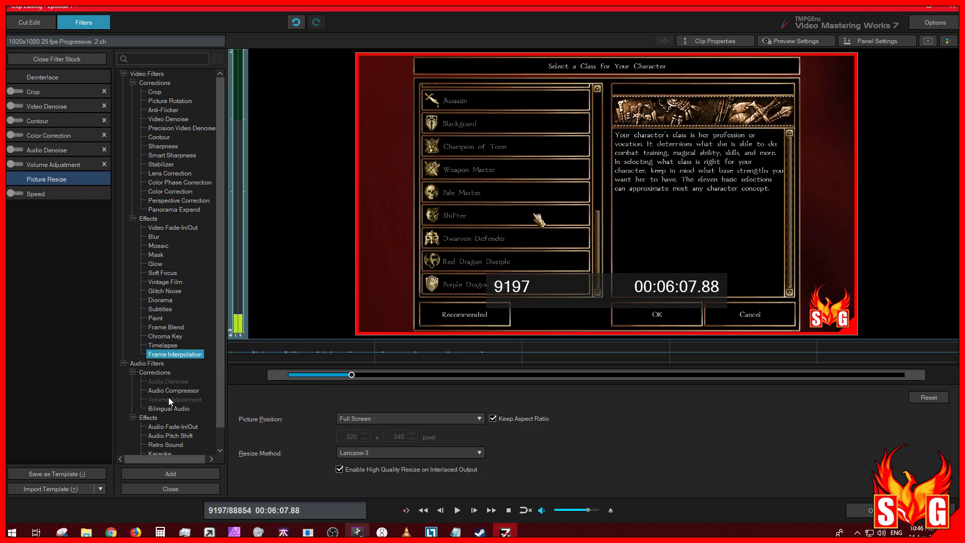
# Go to the audio corrections and add the Audio Compressor filter to the clip
pyautogui.click(149, 364)
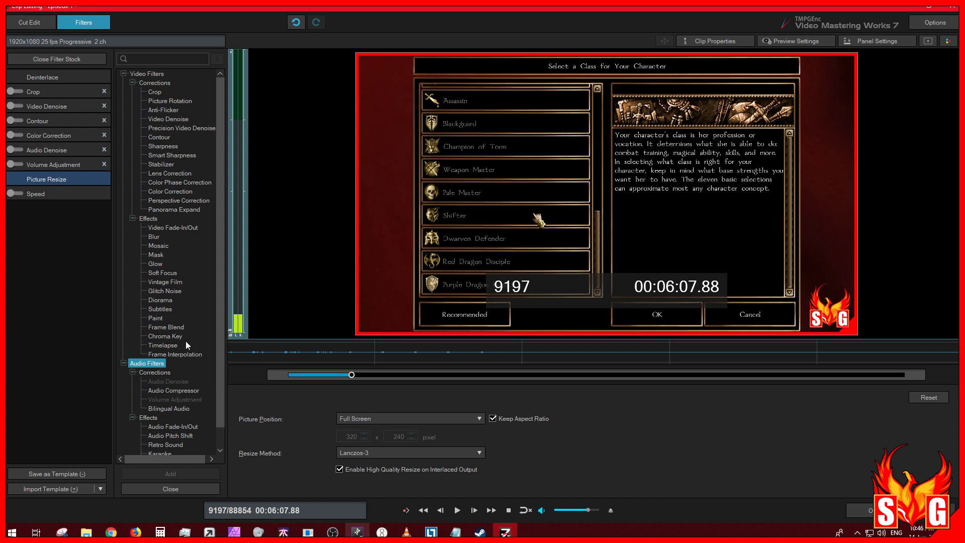
pyautogui.scroll(-1, 174, 382)
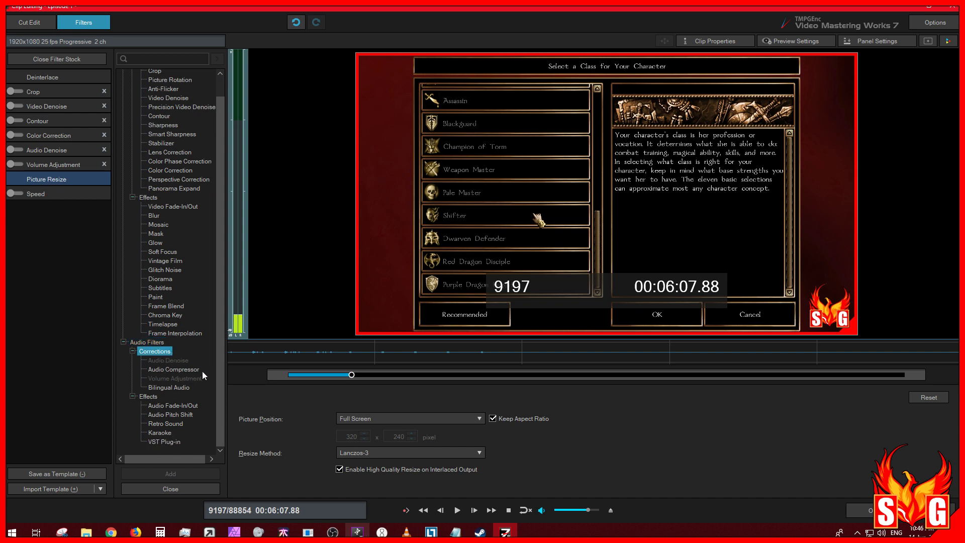
pyautogui.click(180, 360)
pyautogui.click(182, 371)
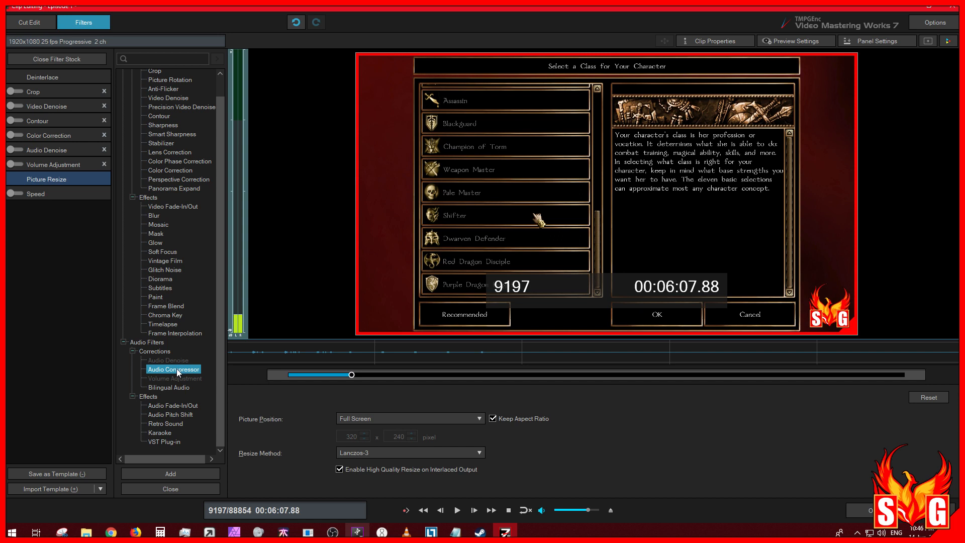
pyautogui.doubleClick(177, 369)
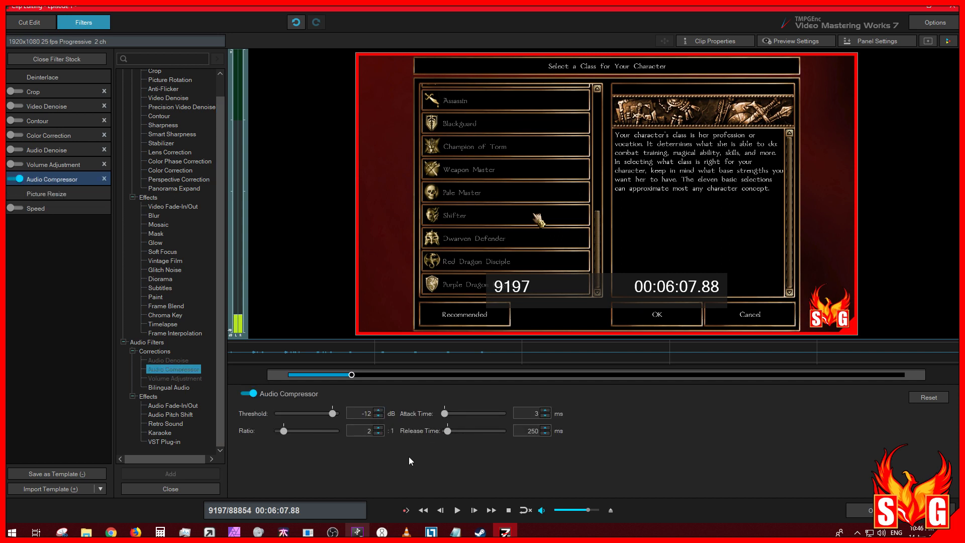
# Add the Bilingual Audio filter and look at its available bilingual modes, keeping Use Main Signal Only
pyautogui.click(176, 388)
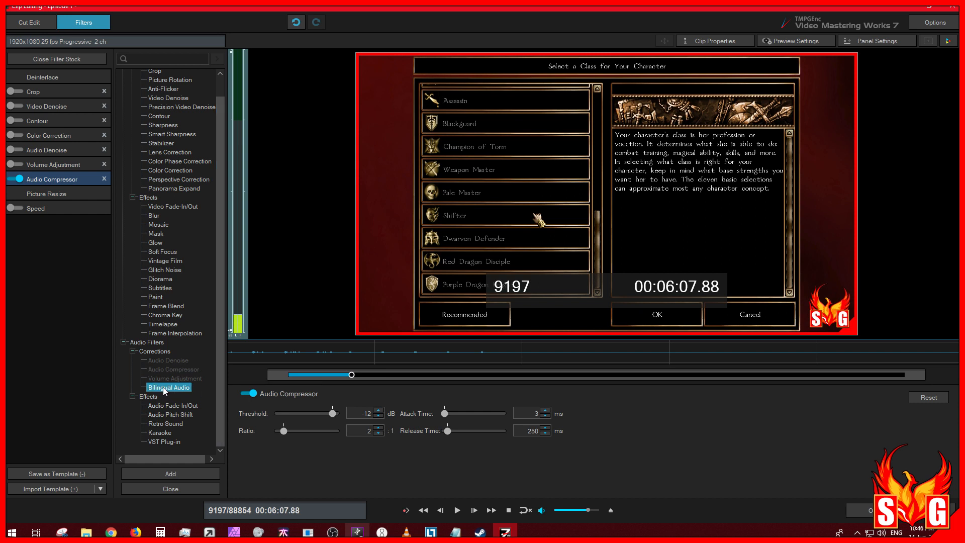
pyautogui.doubleClick(164, 387)
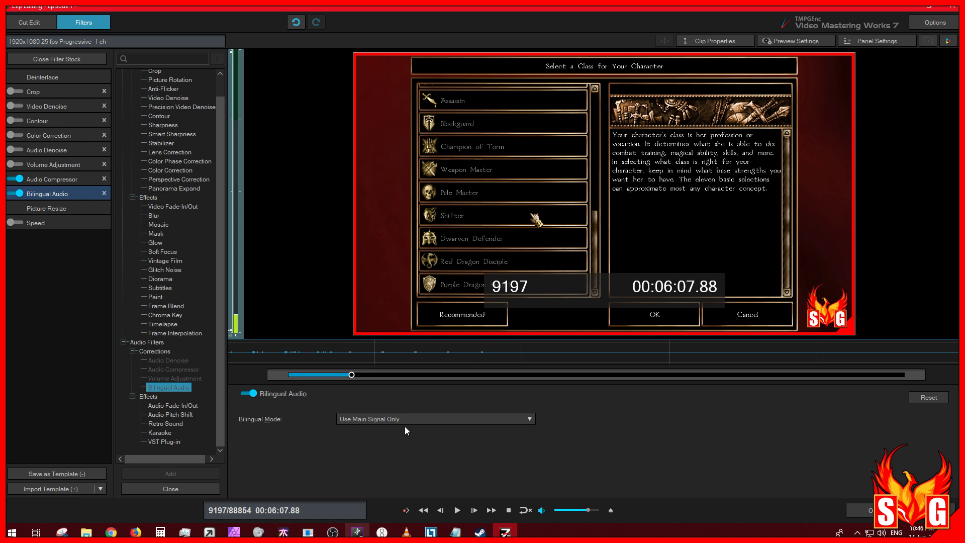
pyautogui.click(427, 418)
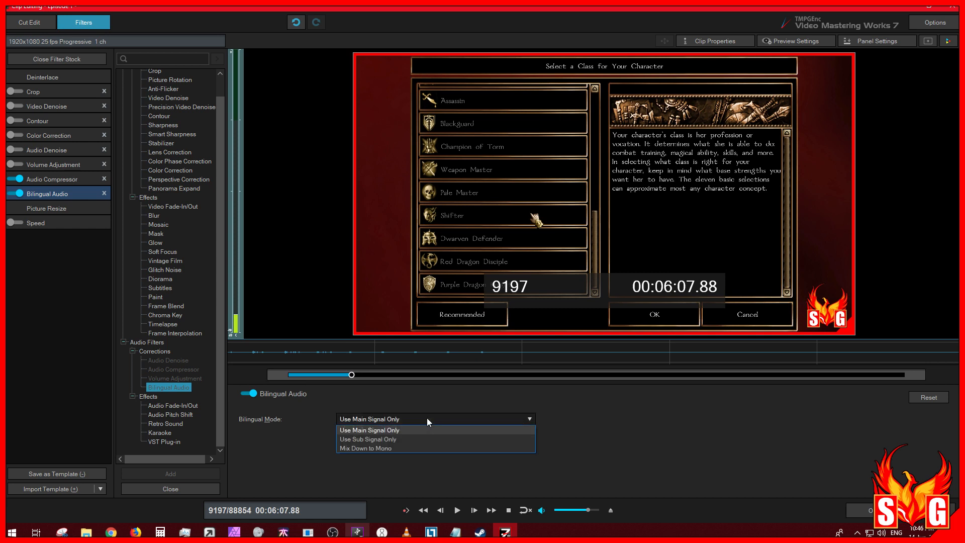
pyautogui.click(408, 470)
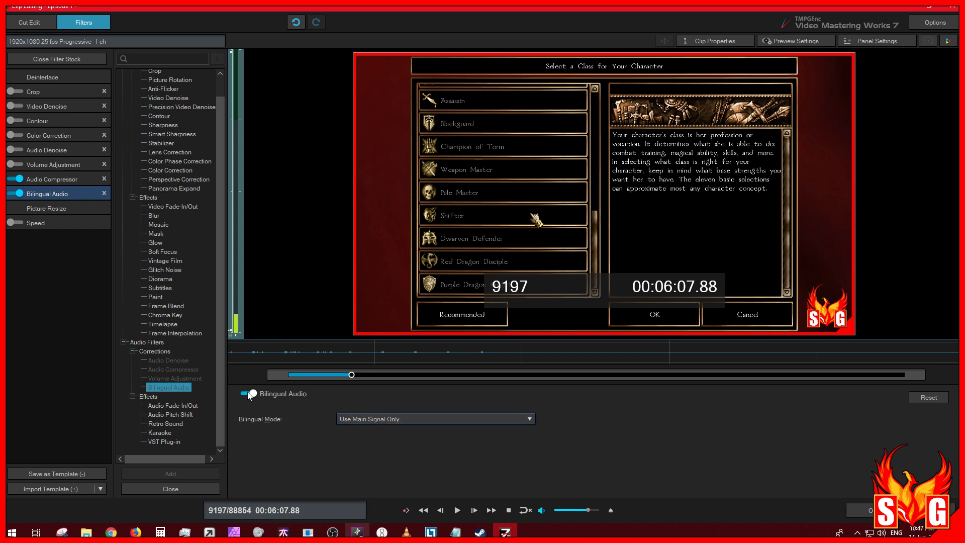
# Add the Audio Pitch Shift filter from the audio effects and move on to Retro Sound
pyautogui.click(150, 408)
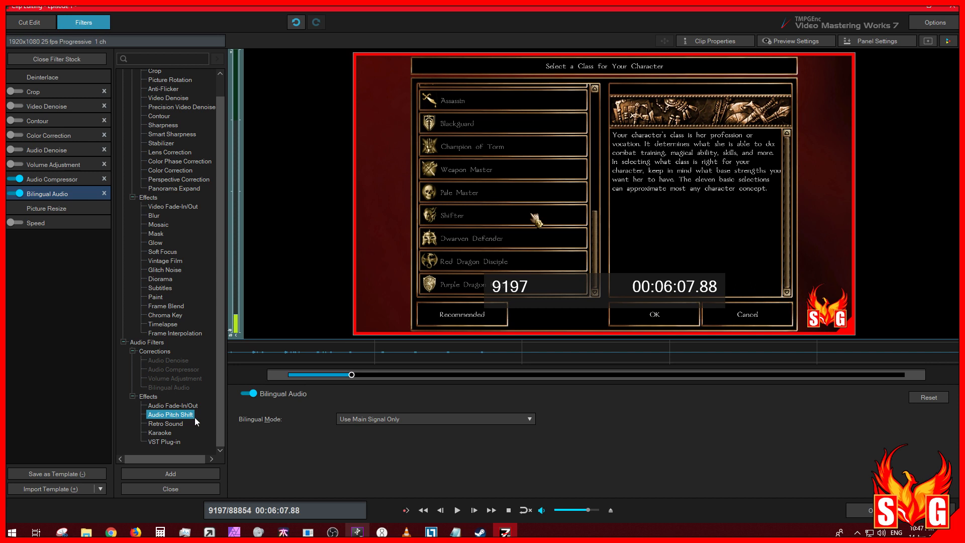
pyautogui.doubleClick(180, 416)
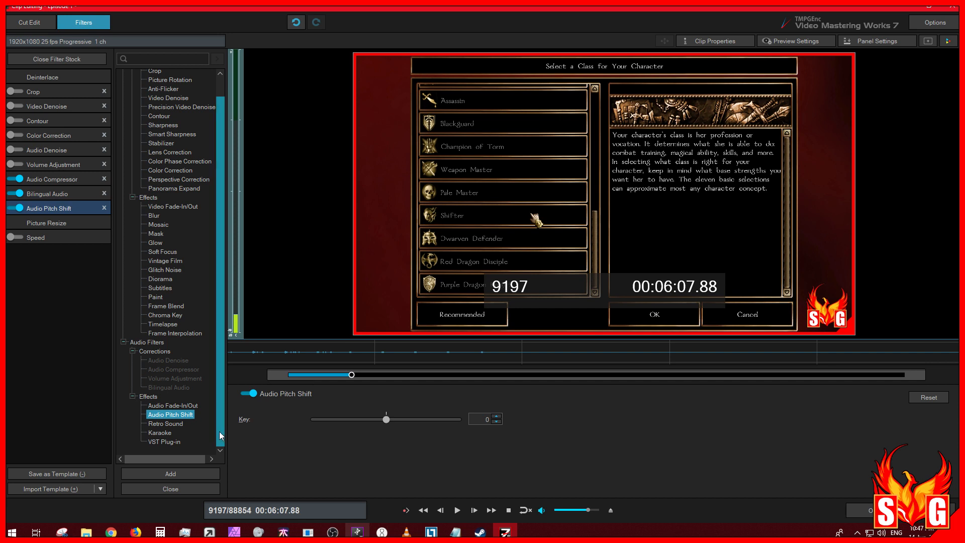
pyautogui.click(171, 424)
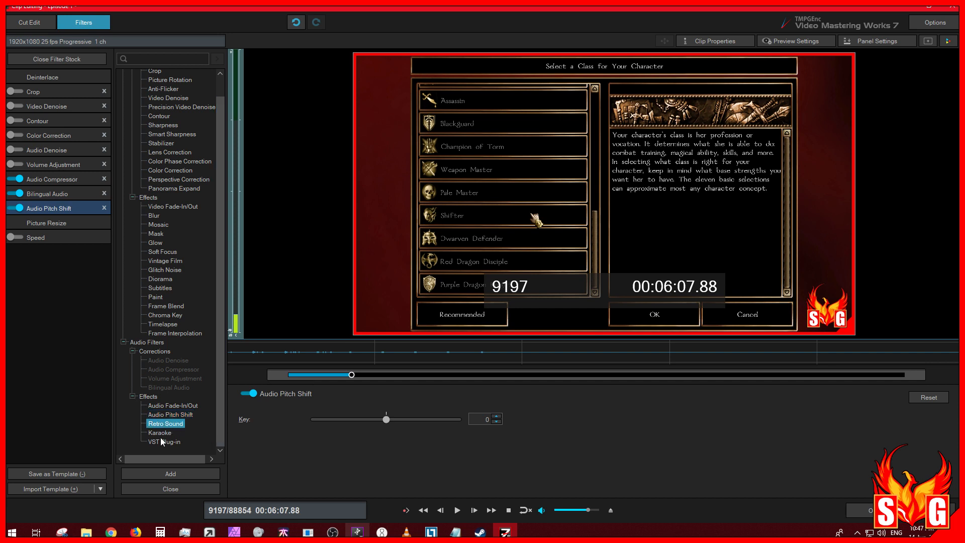
# Add the Karaoke audio effect and look at its Low-Pass and General settings before moving on to VST Plug-in
pyautogui.click(161, 434)
pyautogui.doubleClick(161, 433)
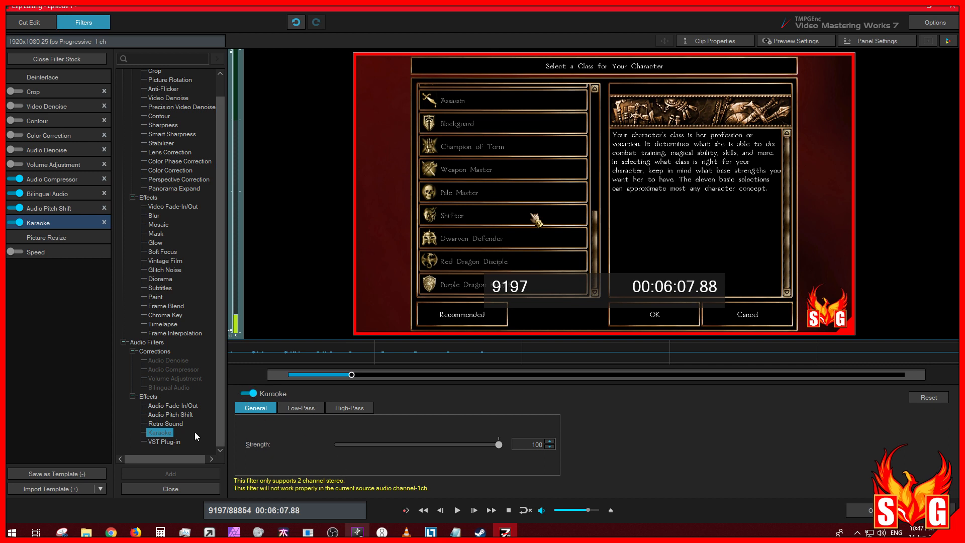
pyautogui.click(311, 408)
pyautogui.click(258, 406)
pyautogui.click(169, 442)
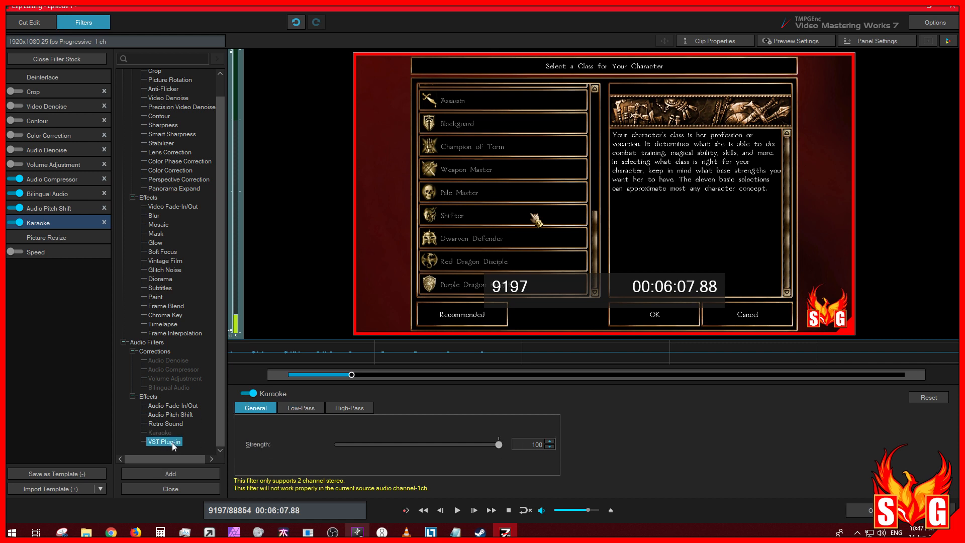
# Add the VST Plug-in audio filter and browse the list of installed VST plug-ins, closing it without adding one
pyautogui.click(188, 475)
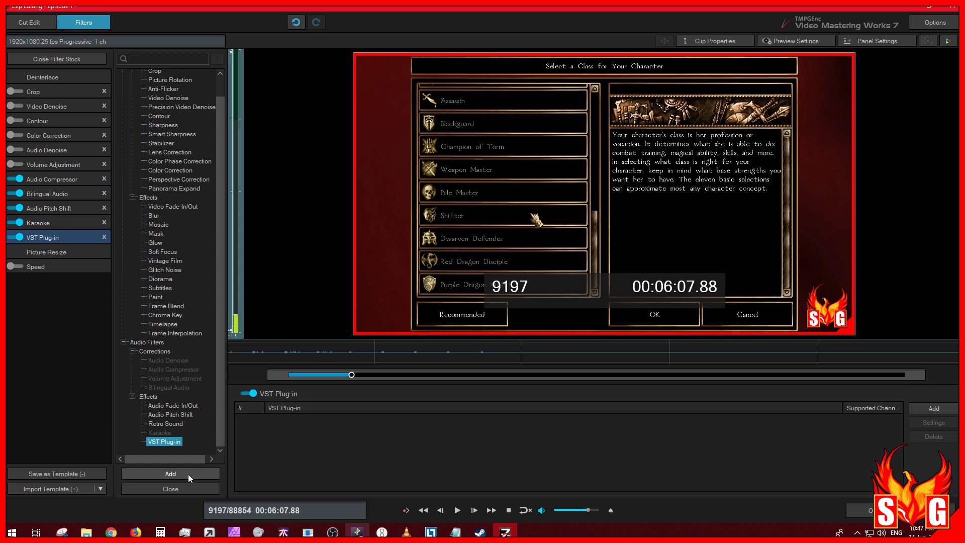
pyautogui.click(919, 410)
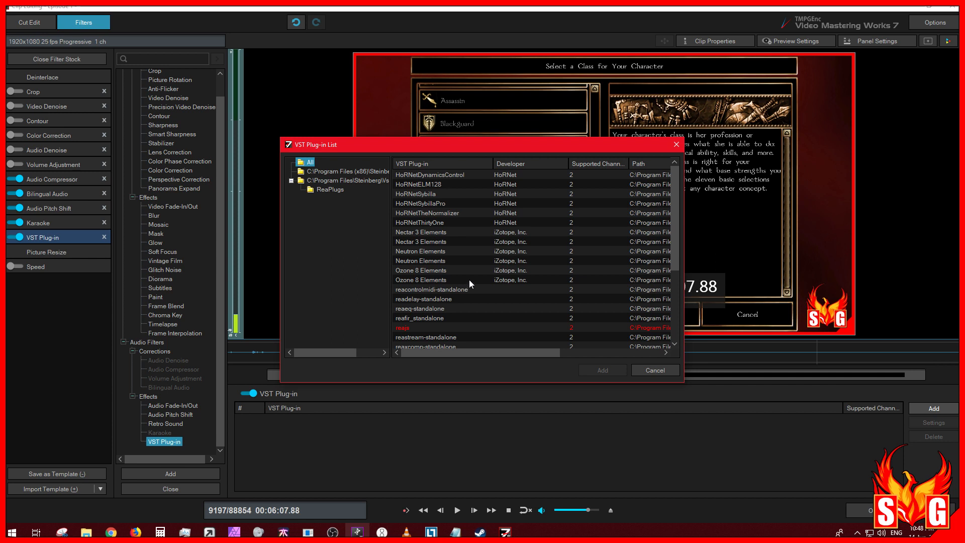
pyautogui.scroll(-2, 467, 289)
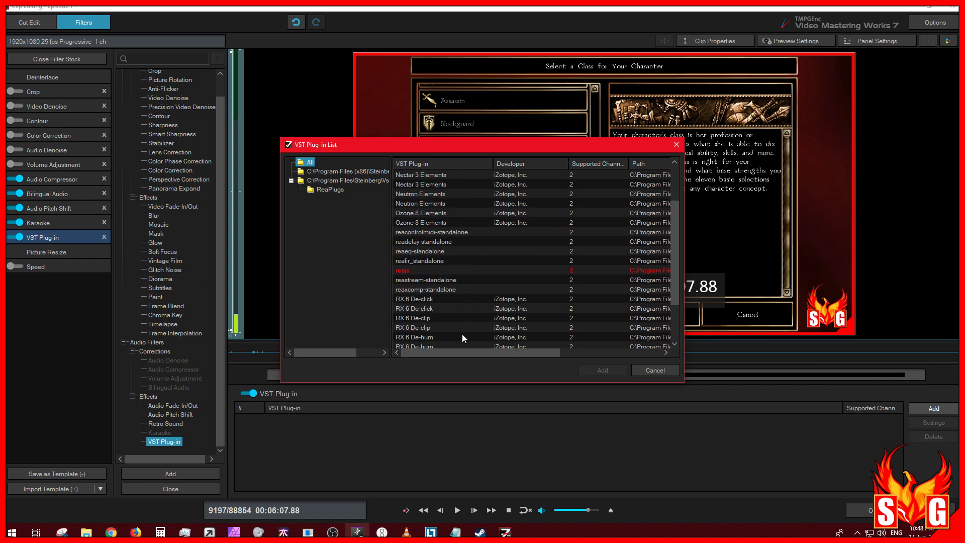
pyautogui.scroll(1, 427, 318)
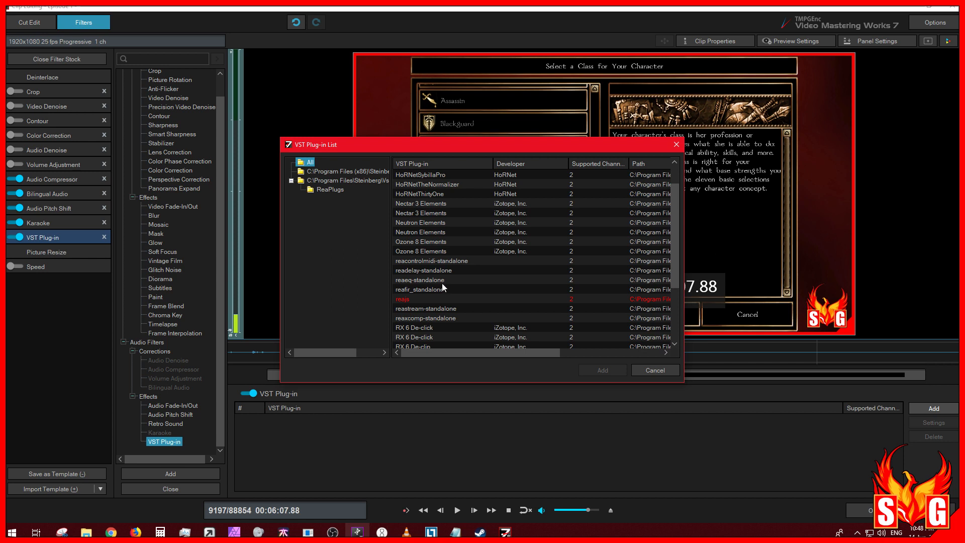
pyautogui.scroll(-1, 442, 289)
pyautogui.click(435, 327)
pyautogui.scroll(-1, 438, 330)
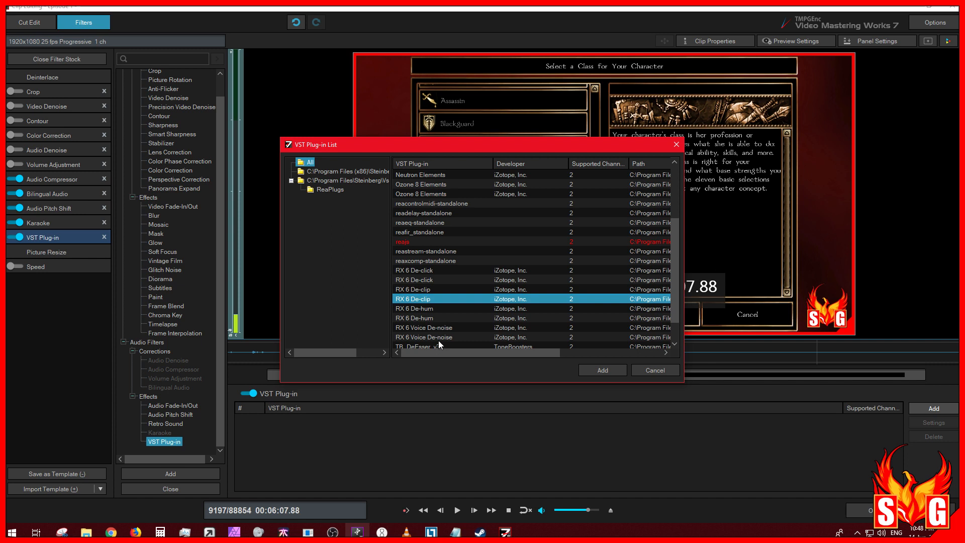
pyautogui.click(649, 371)
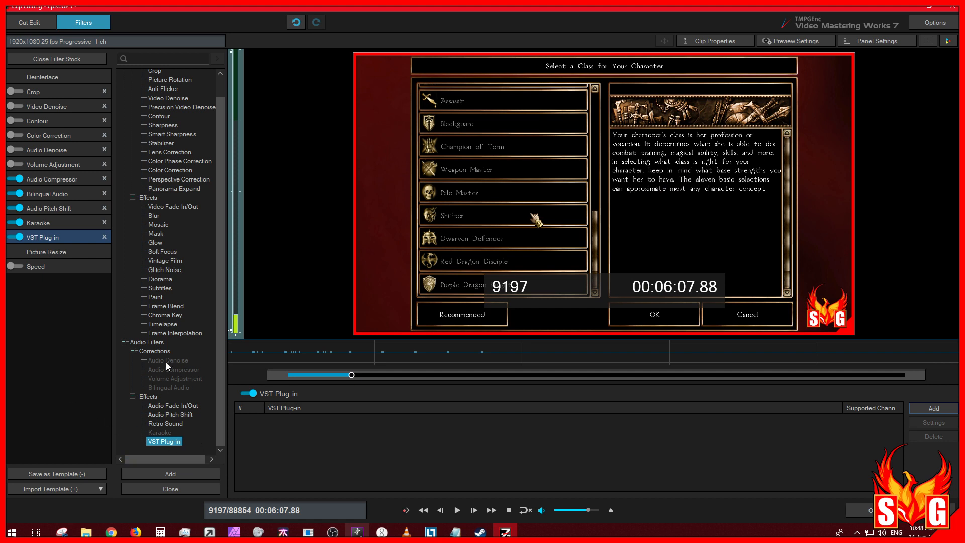
# Remove the VST Plug-in, Karaoke, Audio Pitch Shift, Bilingual Audio and Audio Compressor filters from the clip and accept the clip edits
pyautogui.scroll(1, 166, 362)
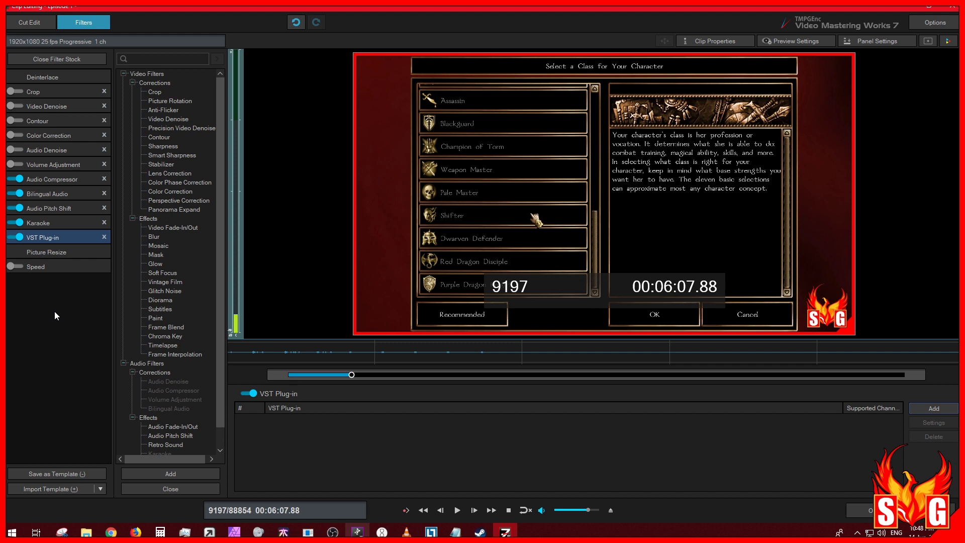
pyautogui.click(104, 237)
pyautogui.click(104, 222)
pyautogui.click(104, 207)
pyautogui.click(104, 193)
pyautogui.click(104, 179)
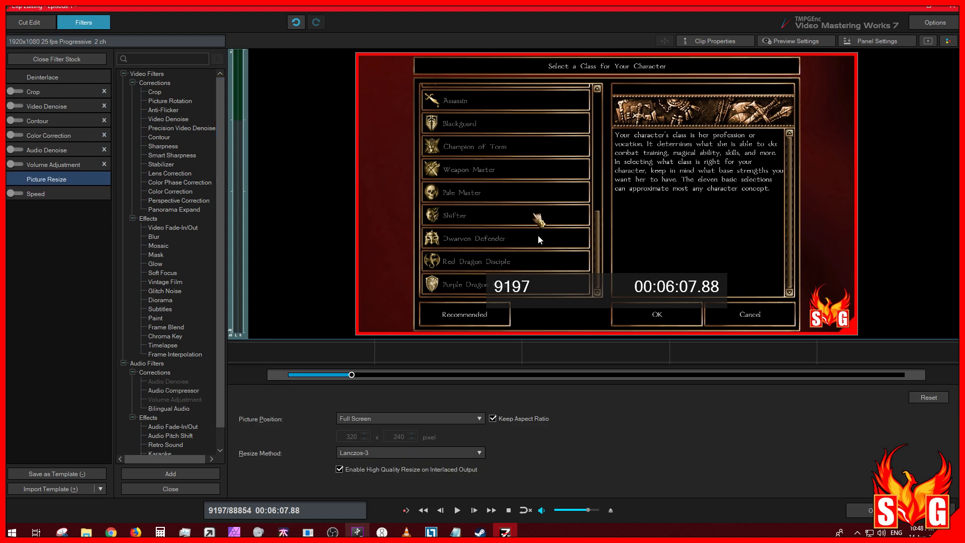
pyautogui.click(861, 509)
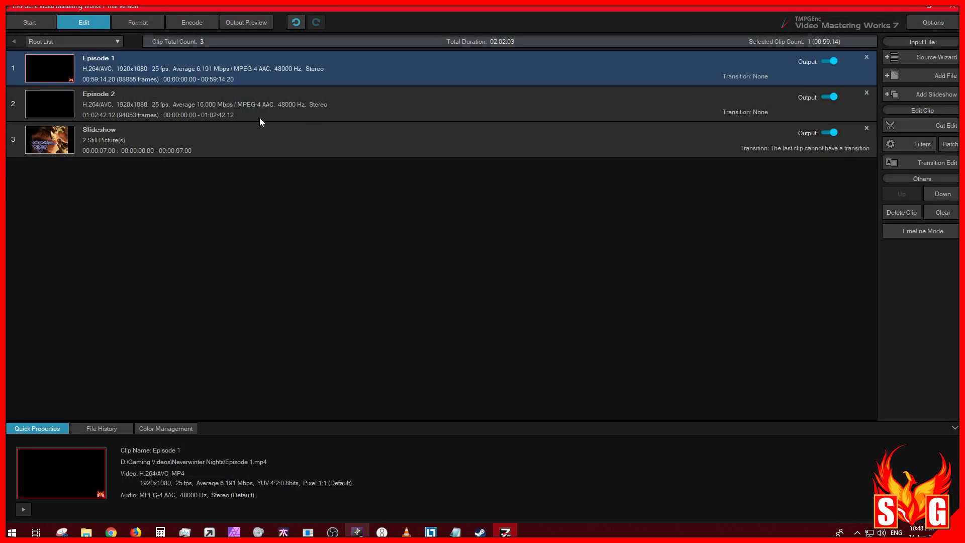